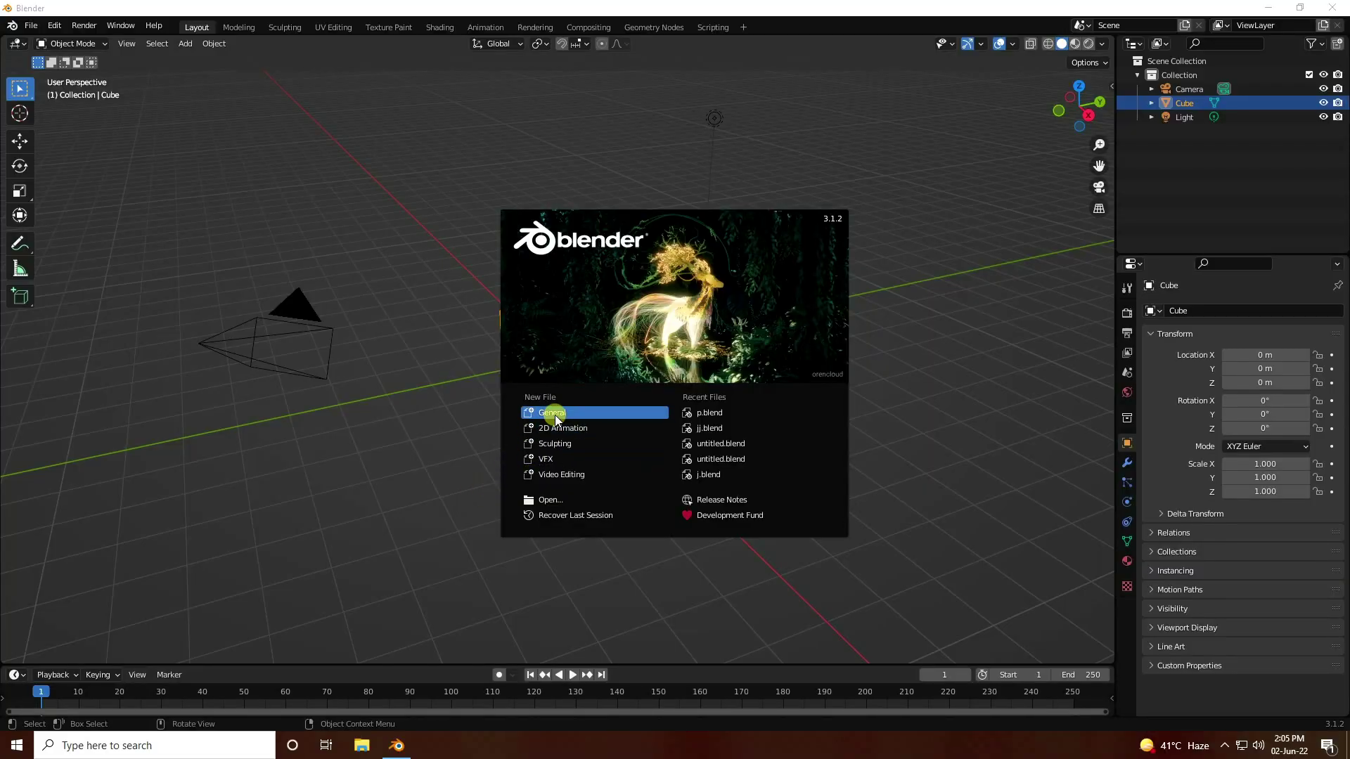
Start a new General file from the splash screen to get the default cube, camera and light
{"action": "left_click", "coordinate": [555, 415]}
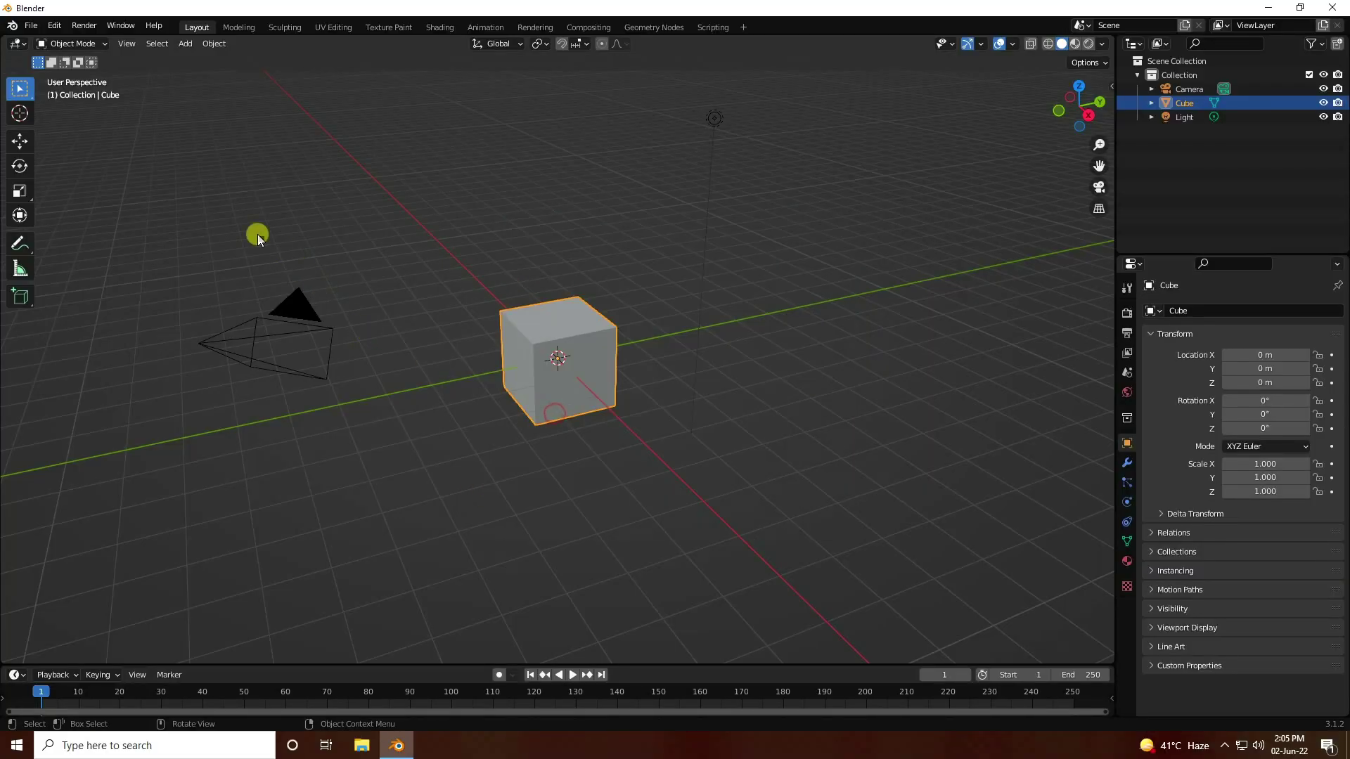
Delete the default cube, camera and light, and add a torus mesh
{"action": "left_click_drag", "start_coordinate": [183, 181], "coordinate": [922, 553]}
{"action": "key", "text": "Delete"}
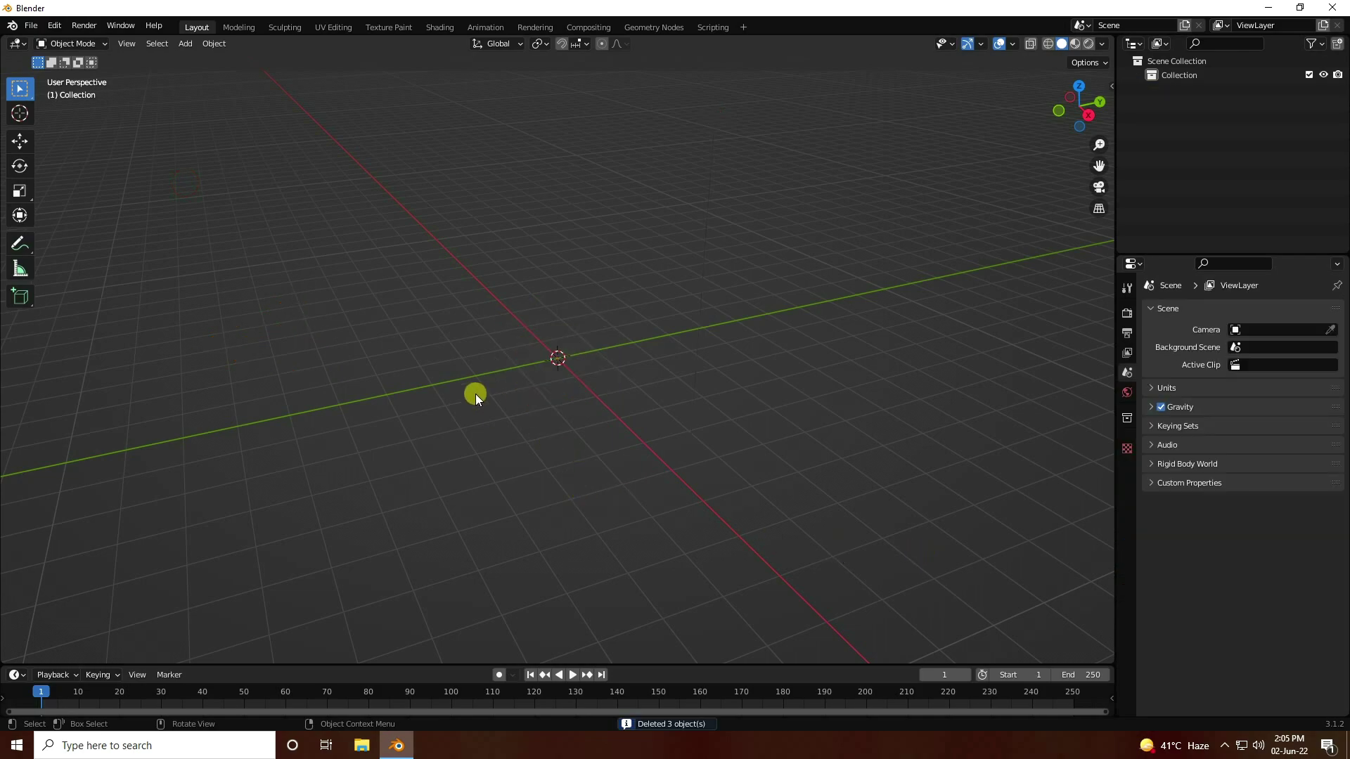
{"action": "left_click", "coordinate": [184, 43]}
{"action": "mouse_move", "coordinate": [224, 59]}
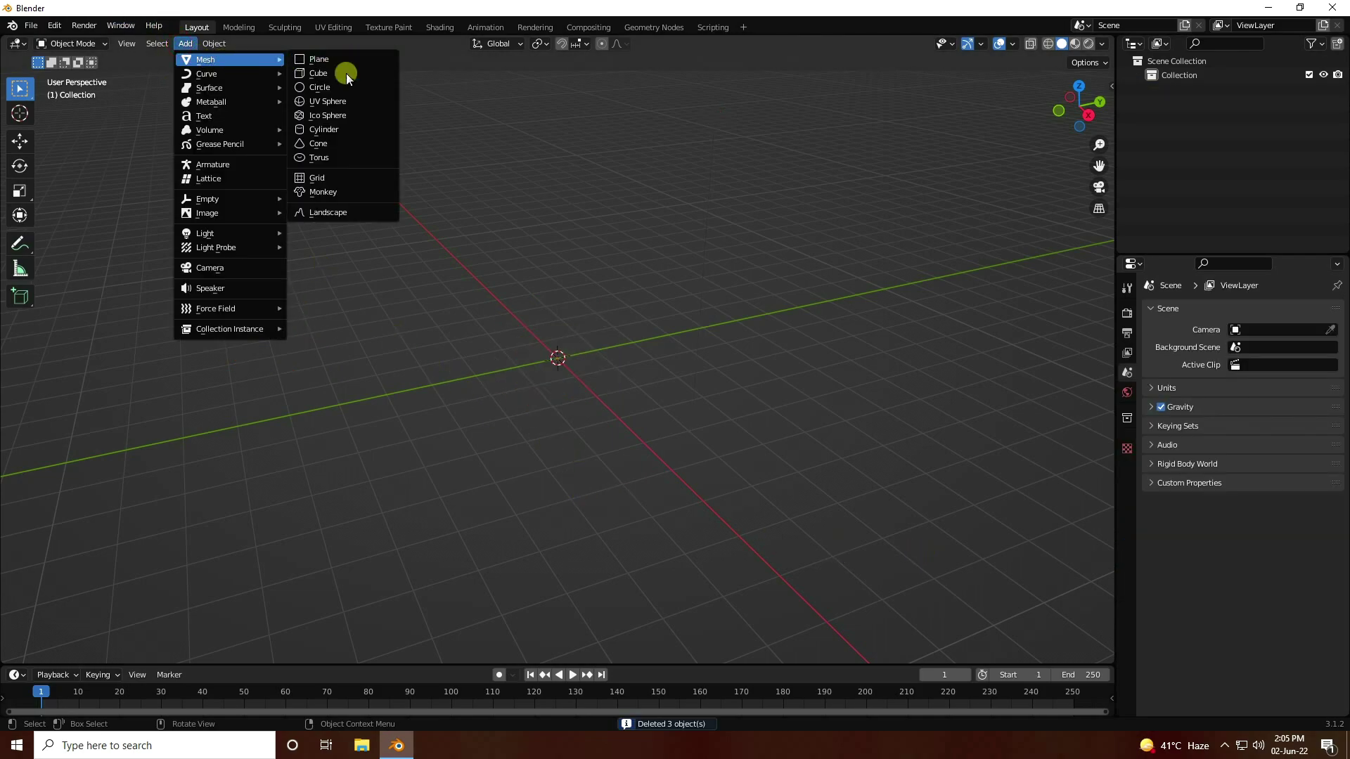
{"action": "left_click", "coordinate": [331, 159]}
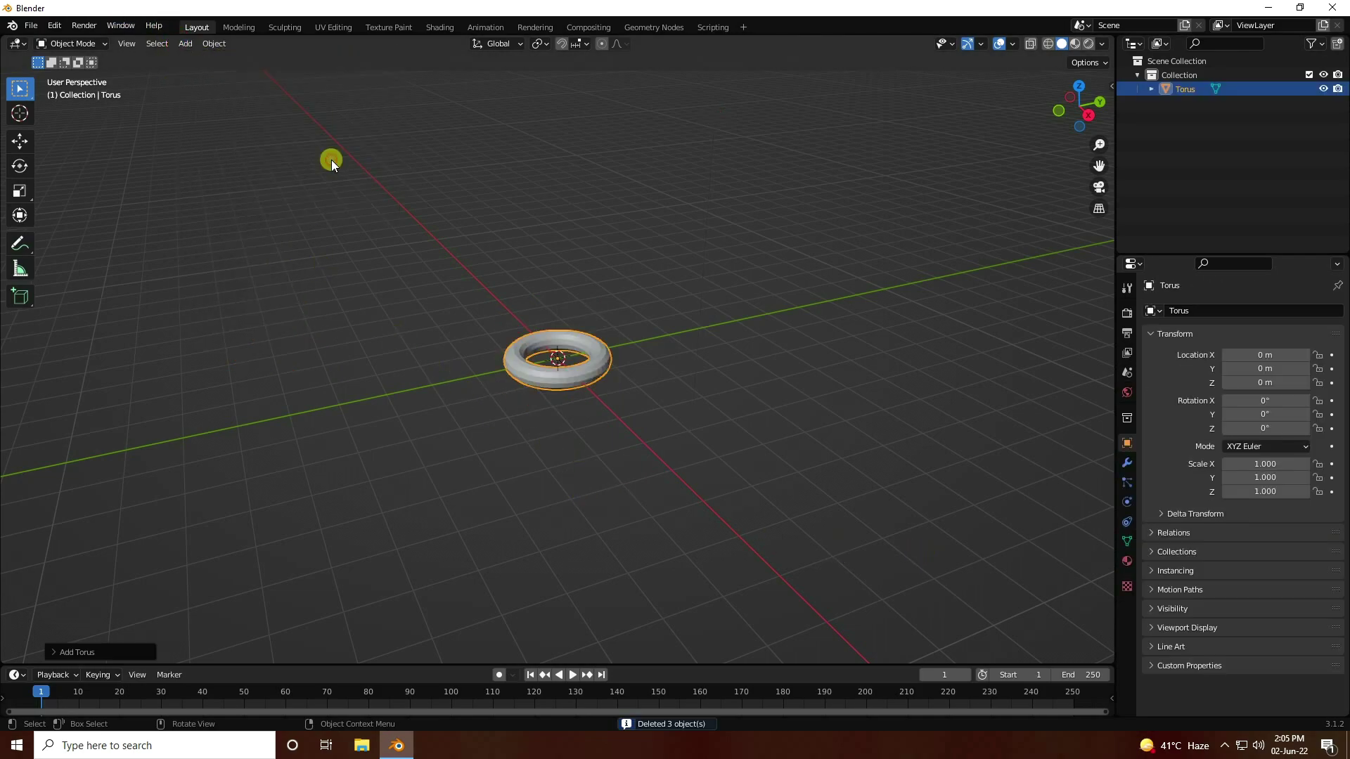
Give the torus 100 major and 50 minor segments, 1.5 m major and 0.5 m minor radius
{"action": "scroll", "coordinate": [582, 351], "scroll_direction": "up", "scroll_amount": 7}
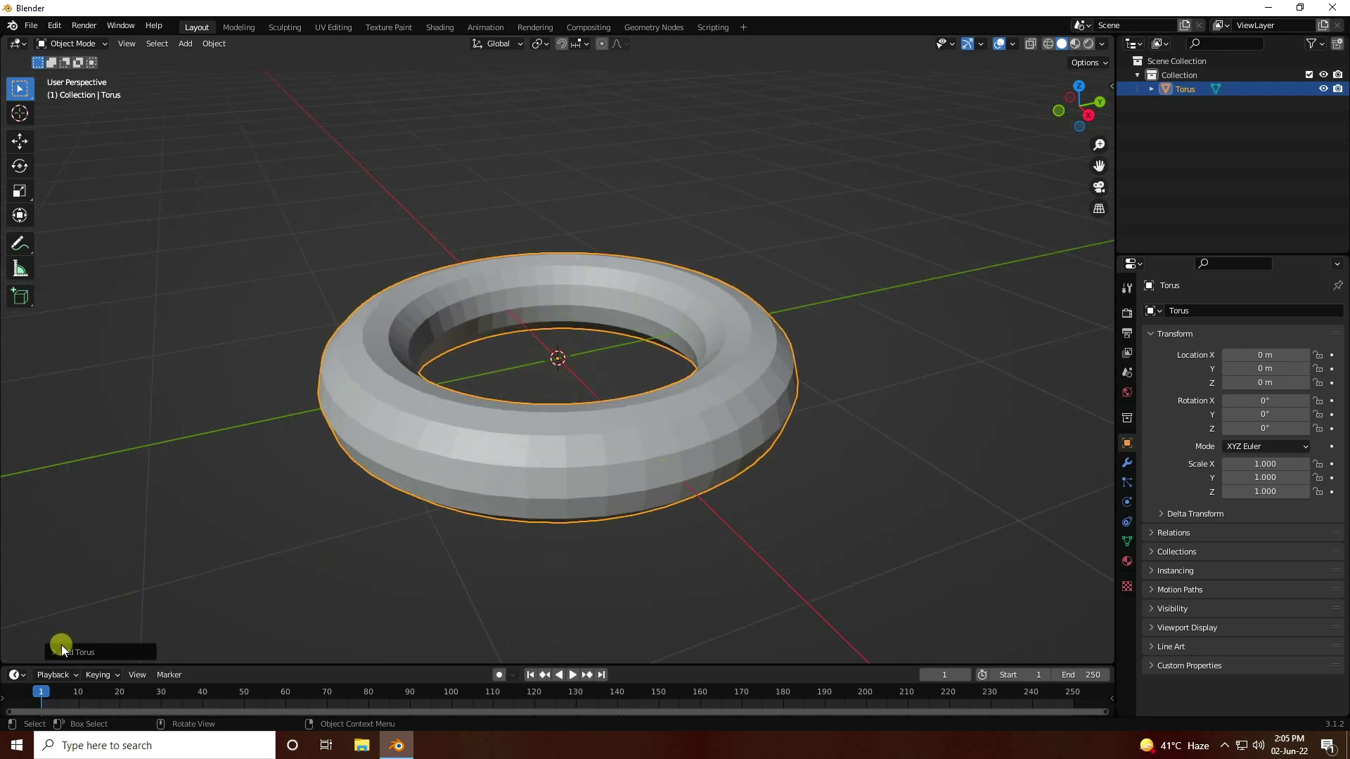
{"action": "left_click", "coordinate": [49, 652]}
{"action": "left_click", "coordinate": [189, 455]}
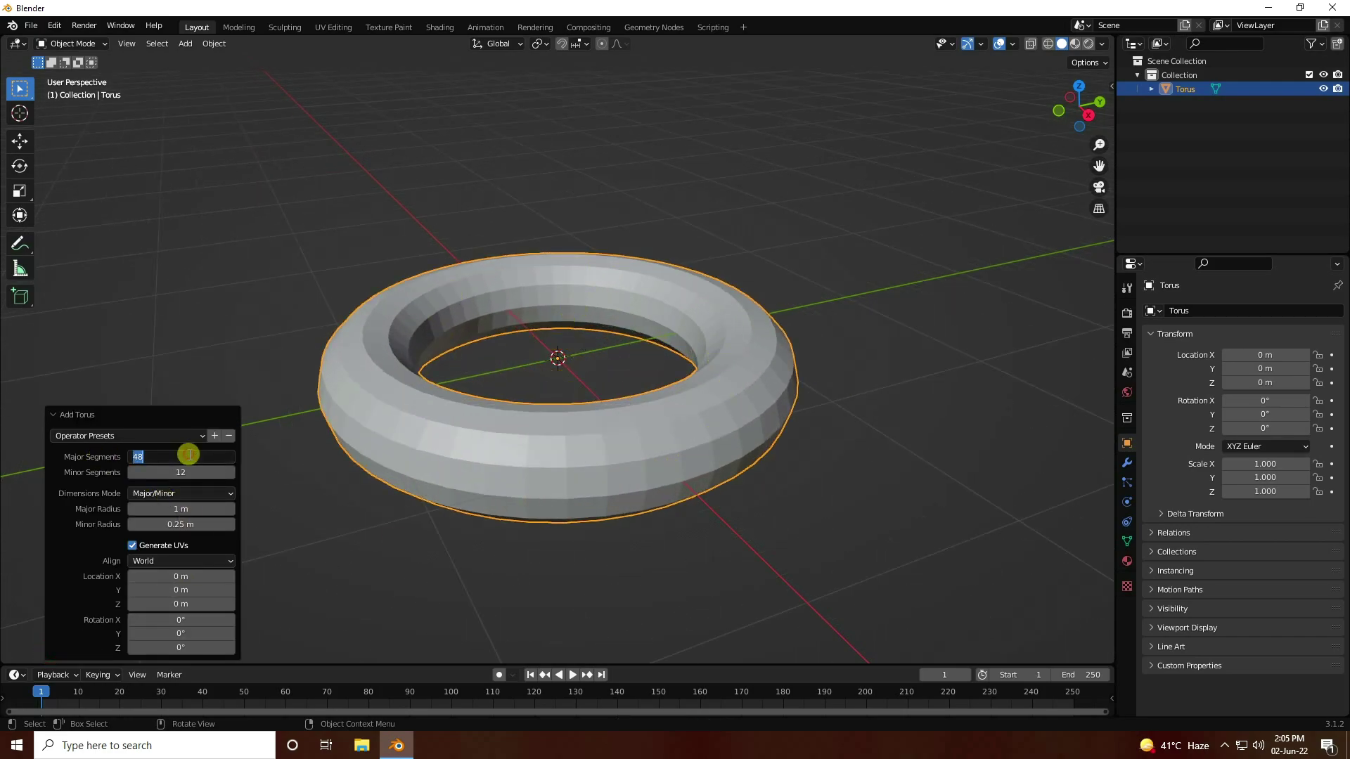
{"action": "key", "text": "Return"}
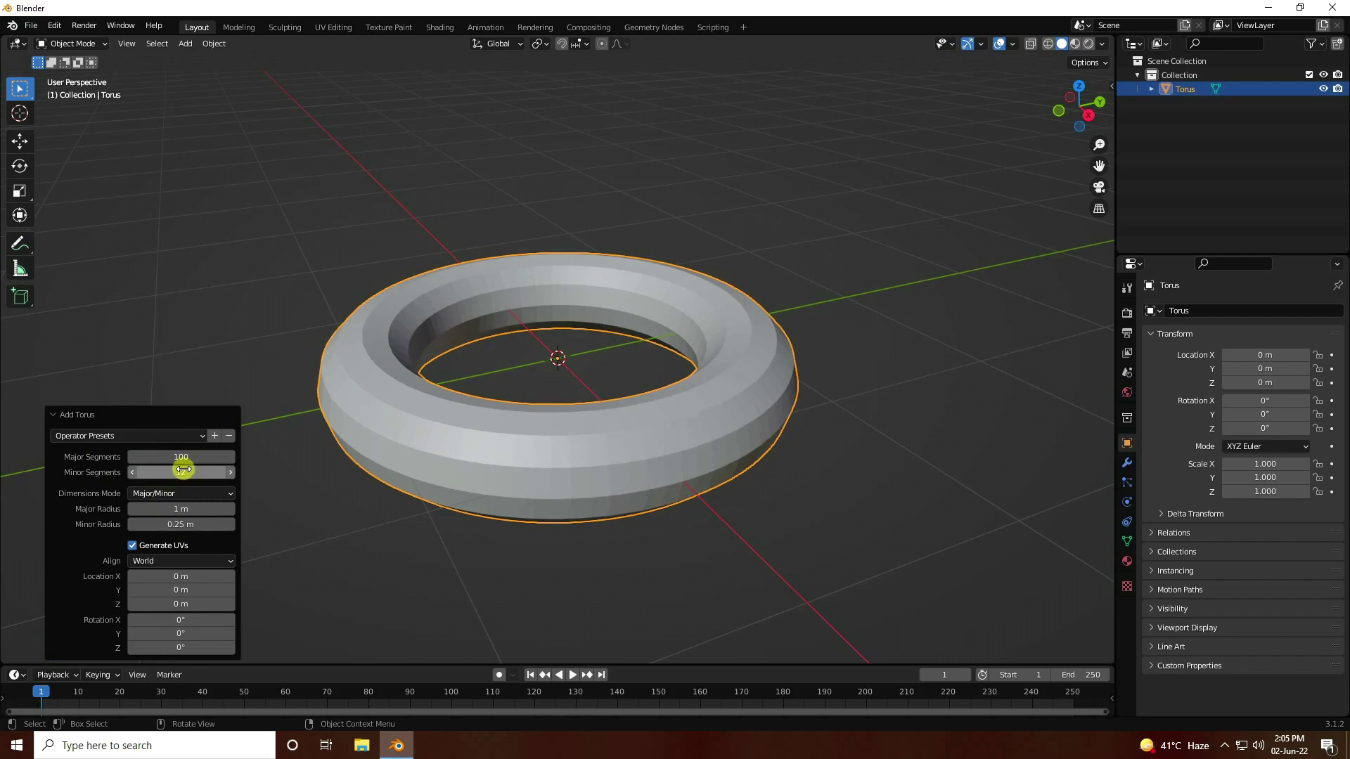
{"action": "left_click", "coordinate": [184, 471]}
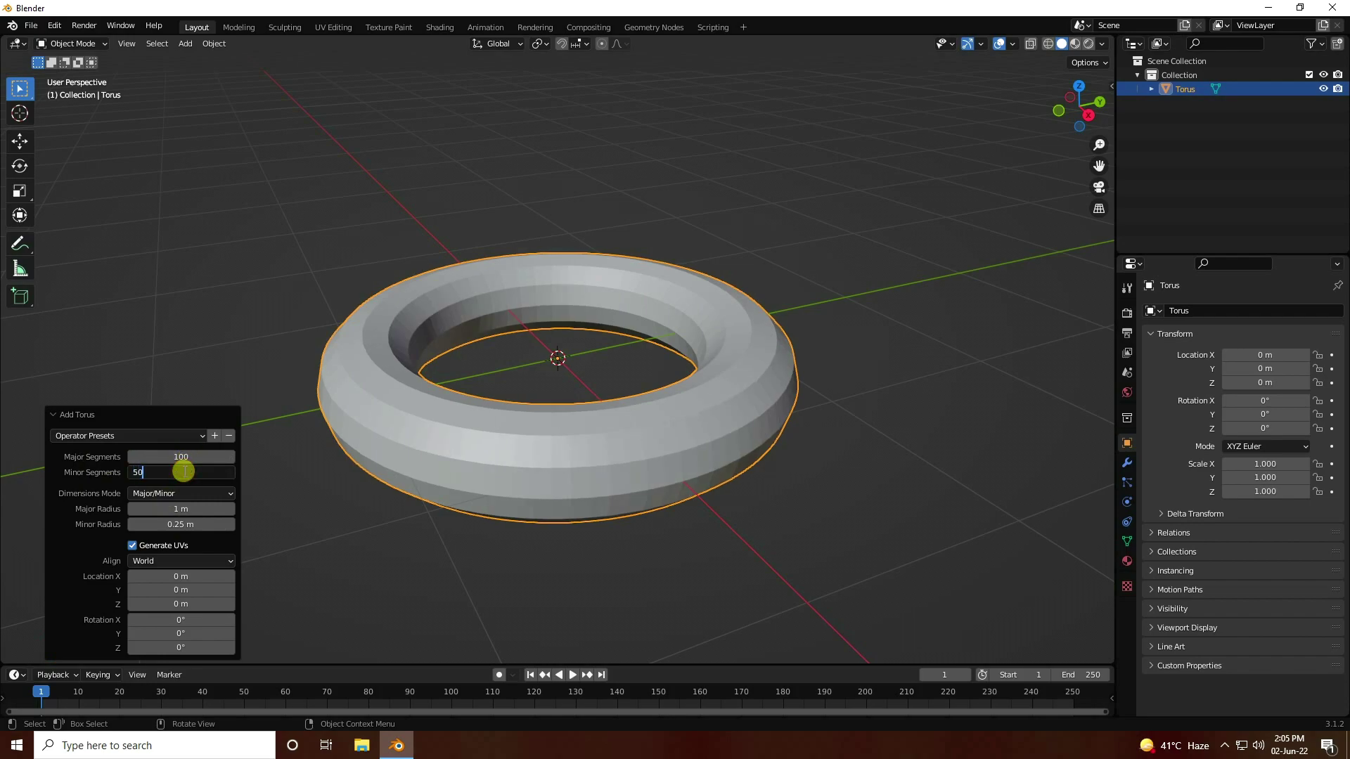
{"action": "key", "text": "Return"}
{"action": "left_click", "coordinate": [174, 512]}
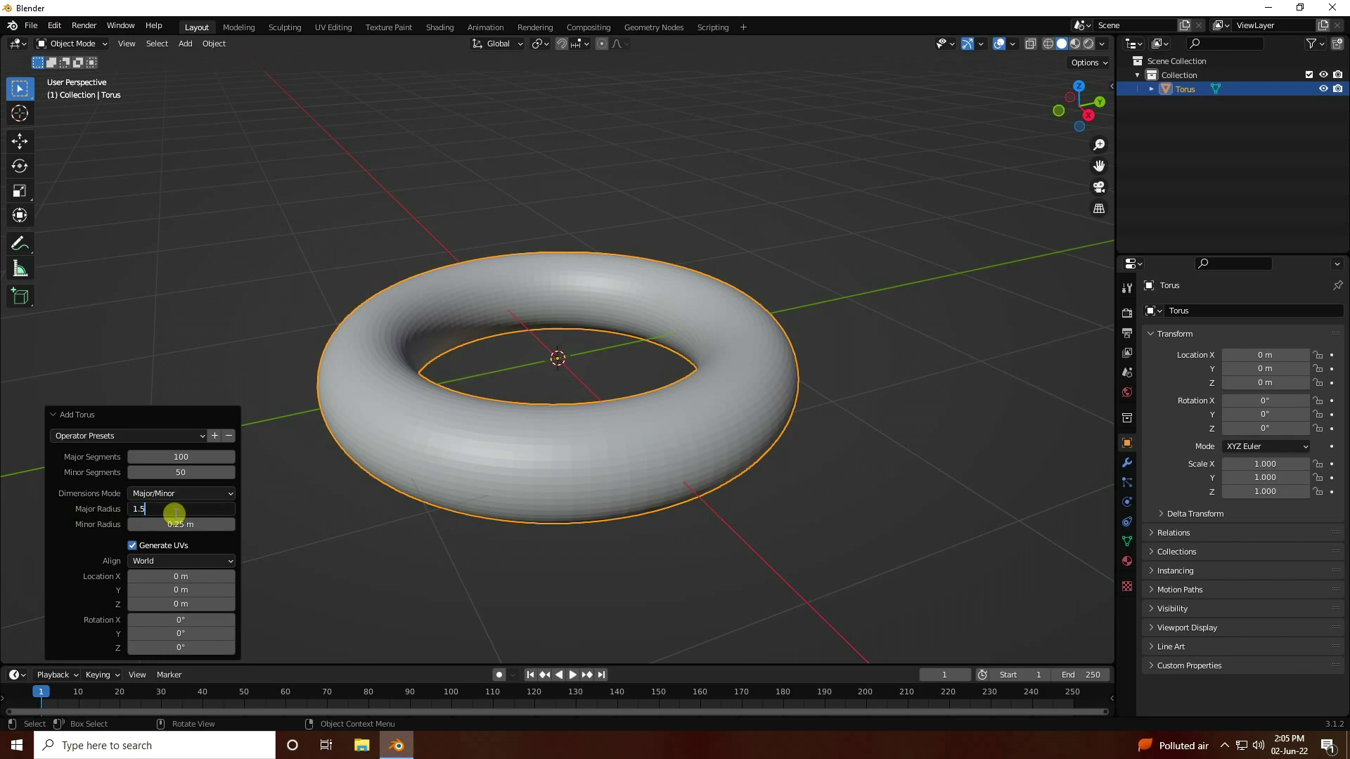
{"action": "type", "text": "1.5"}
{"action": "key", "text": "Return"}
{"action": "left_click", "coordinate": [176, 521]}
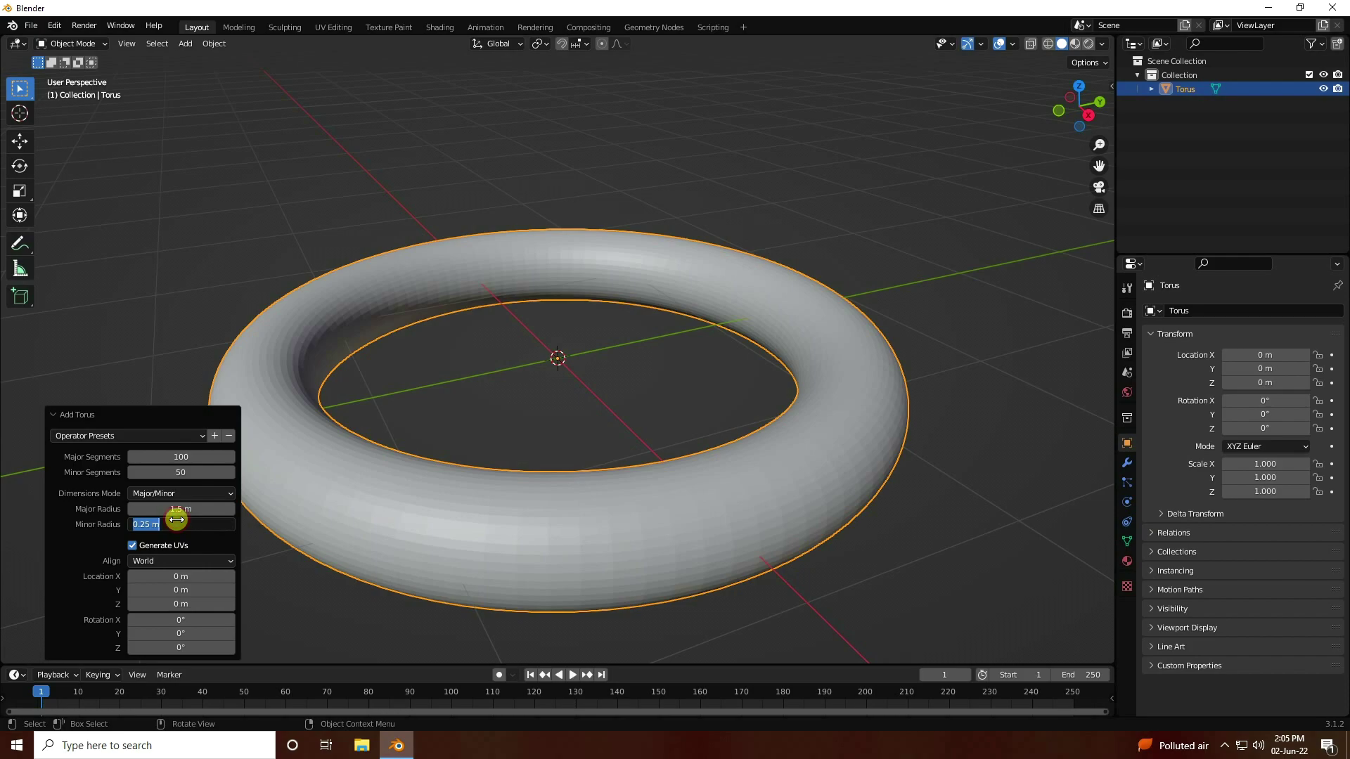
{"action": "type", "text": "0.5"}
{"action": "key", "text": "Return"}
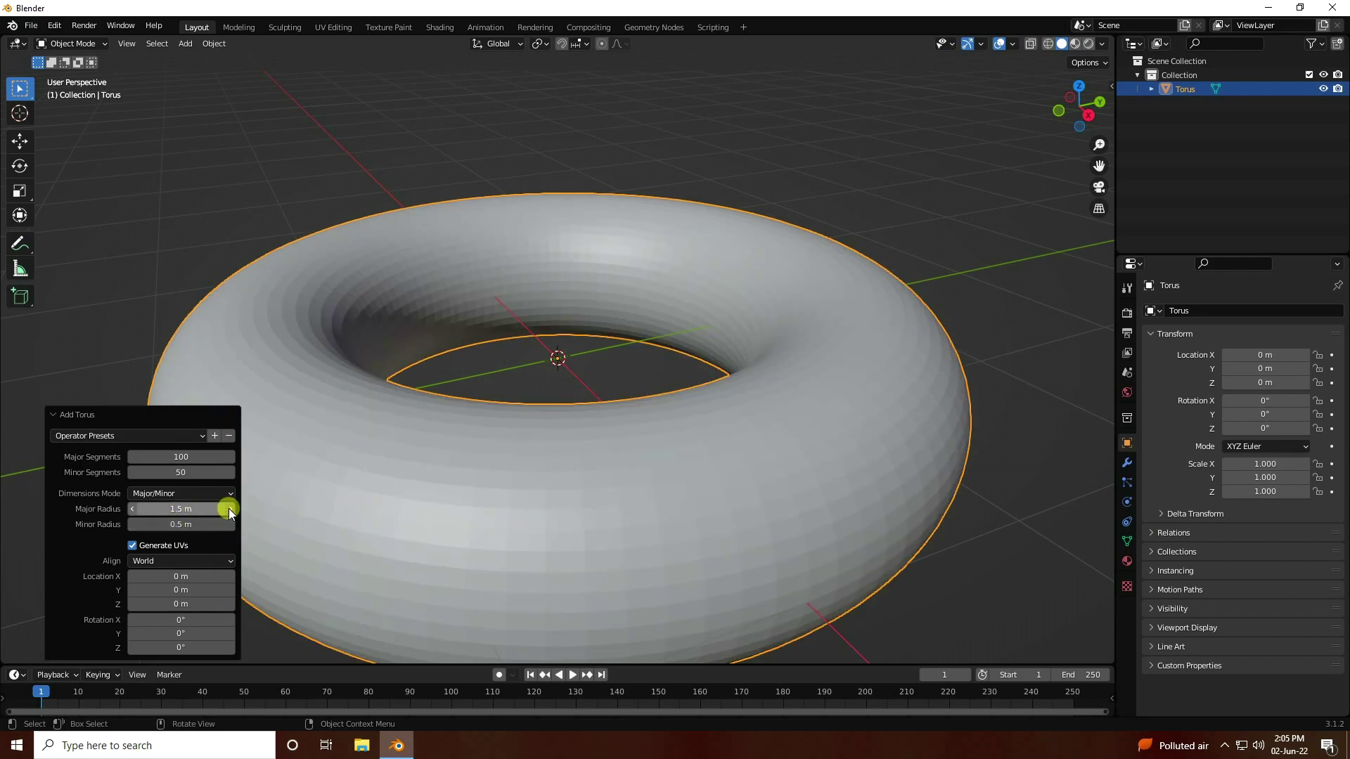
{"action": "left_click", "coordinate": [414, 321]}
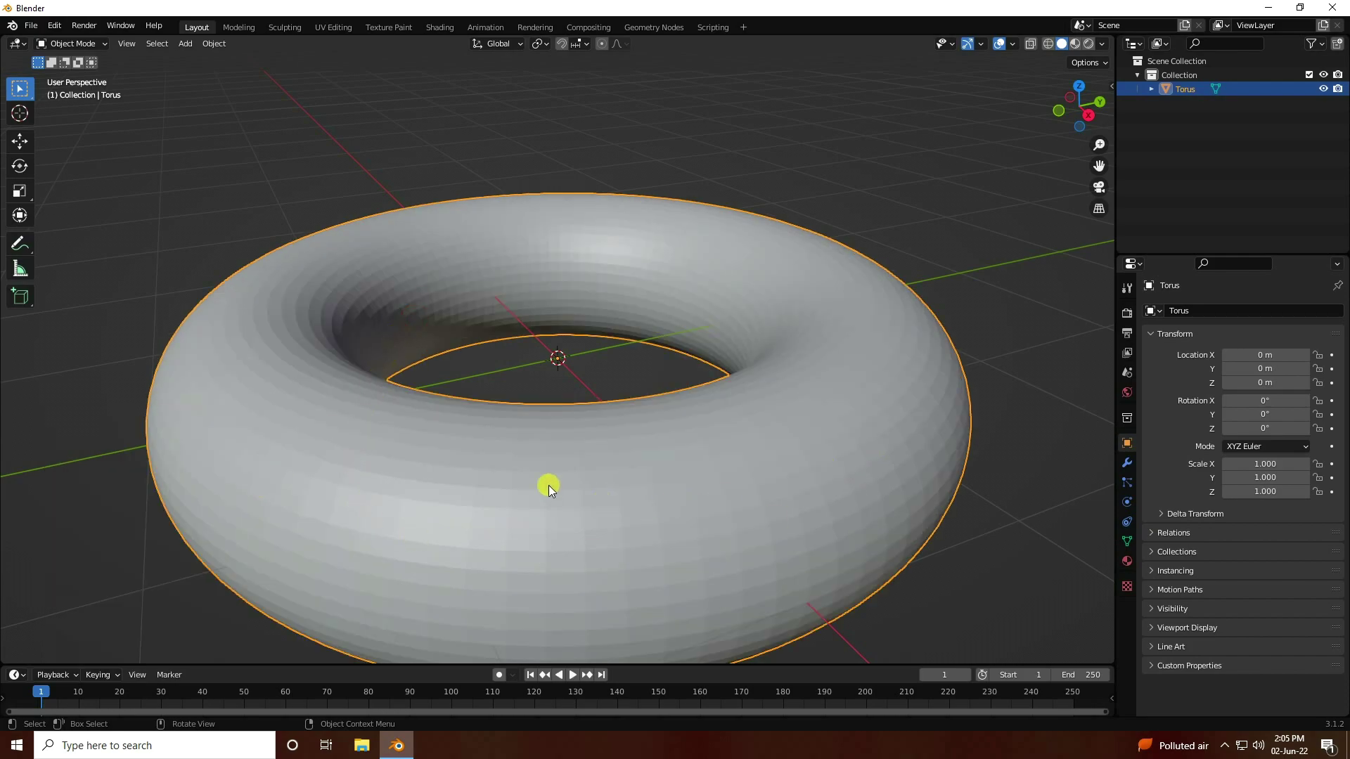
Apply Shade Smooth to the torus
{"action": "right_click", "coordinate": [404, 290]}
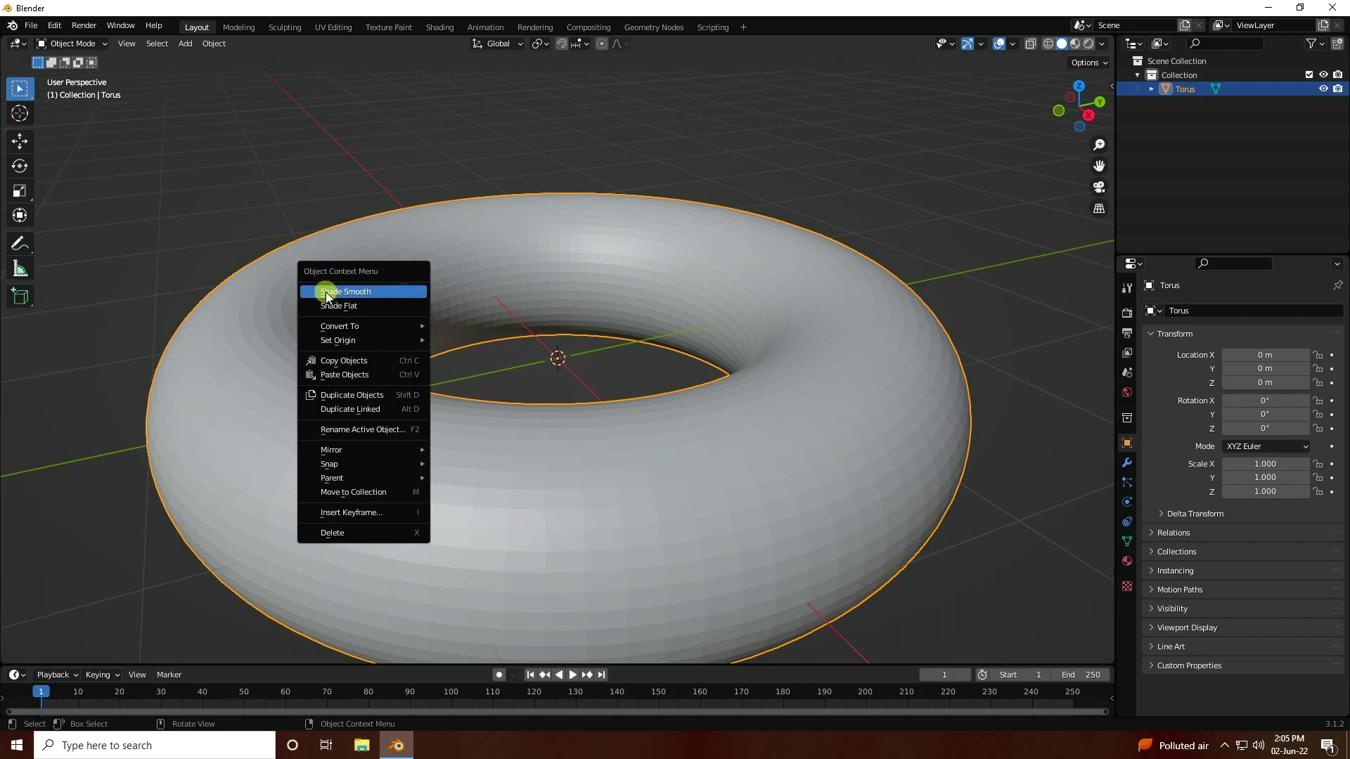
{"action": "left_click", "coordinate": [370, 291]}
{"action": "scroll", "coordinate": [380, 289], "scroll_direction": "down", "scroll_amount": 3}
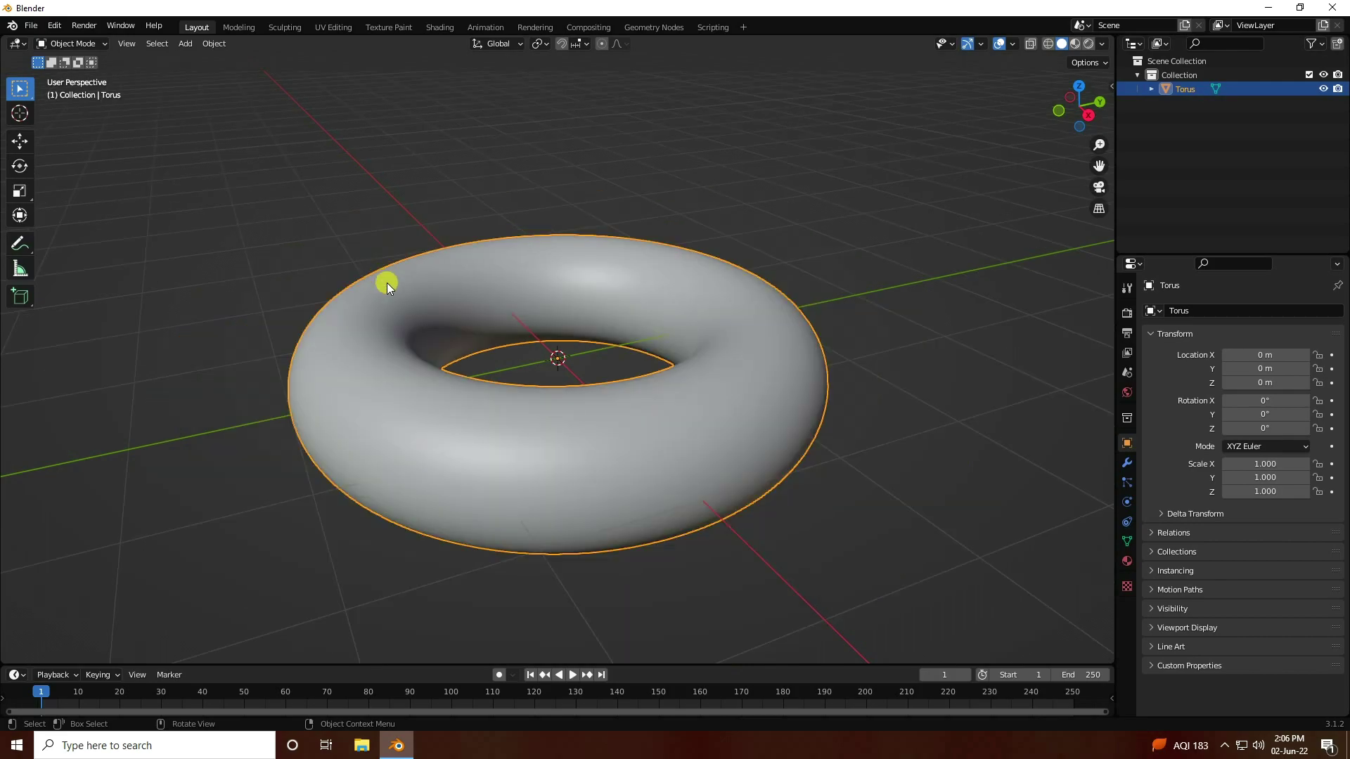
{"action": "middle_click_drag", "start_coordinate": [387, 283], "coordinate": [508, 281]}
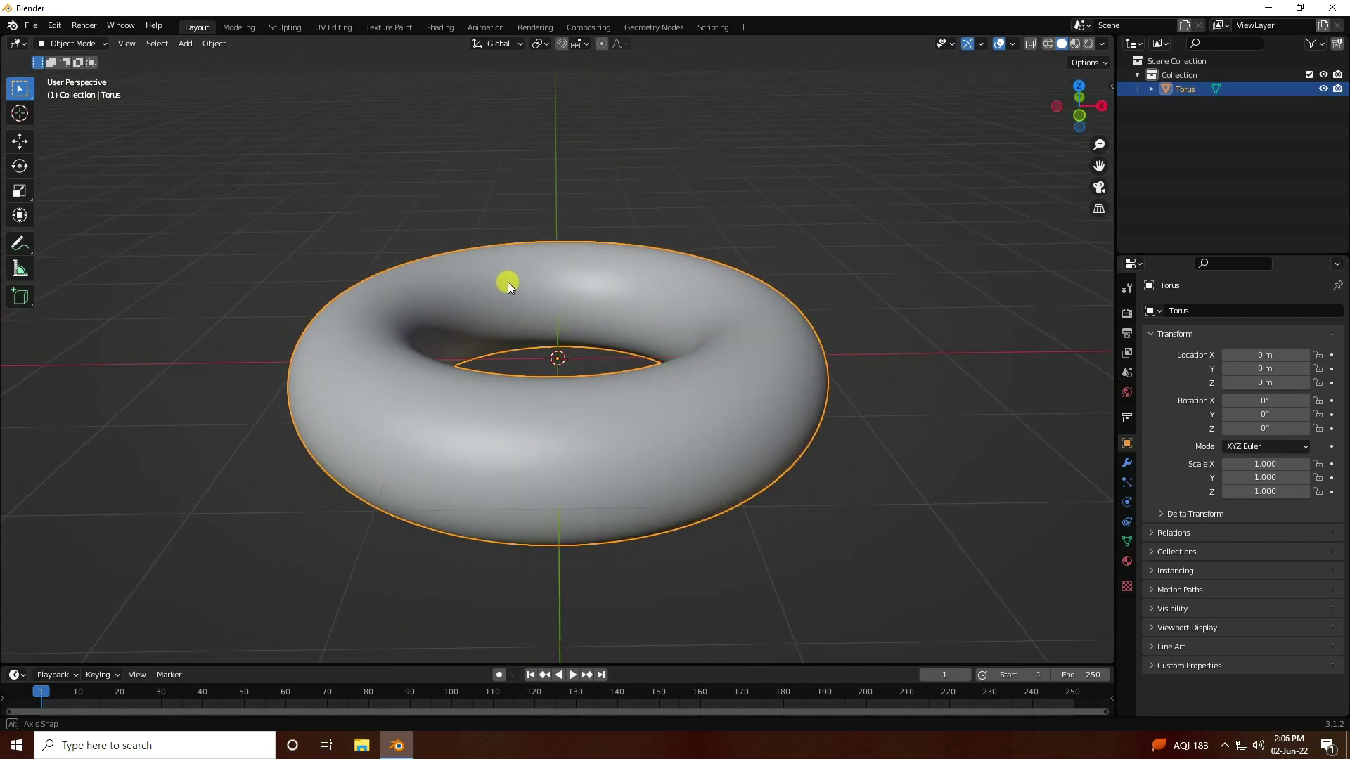
Add a UV sphere with 64 segments, 32 rings and 0.4 m radius
{"action": "left_click", "coordinate": [186, 42]}
{"action": "mouse_move", "coordinate": [232, 60]}
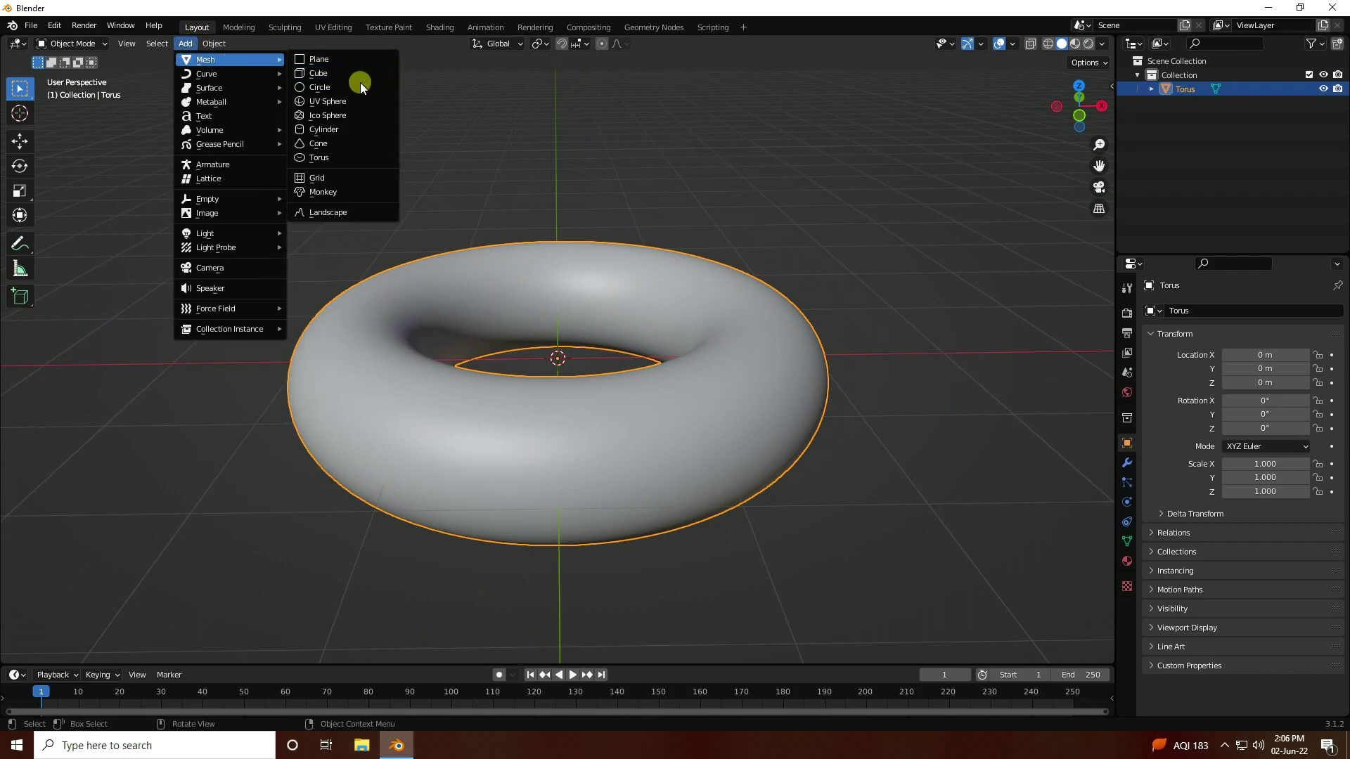
{"action": "left_click", "coordinate": [349, 100]}
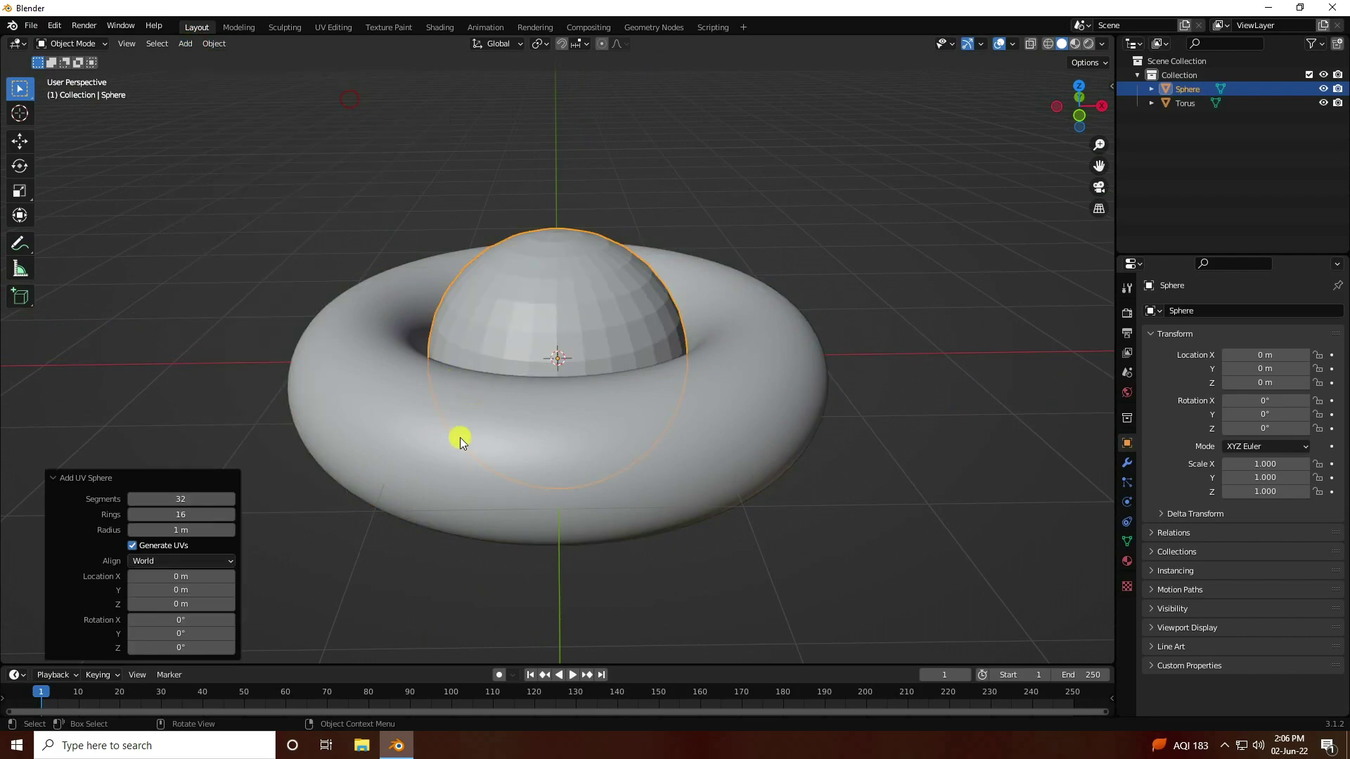
{"action": "left_click", "coordinate": [185, 498]}
{"action": "type", "text": "6"}
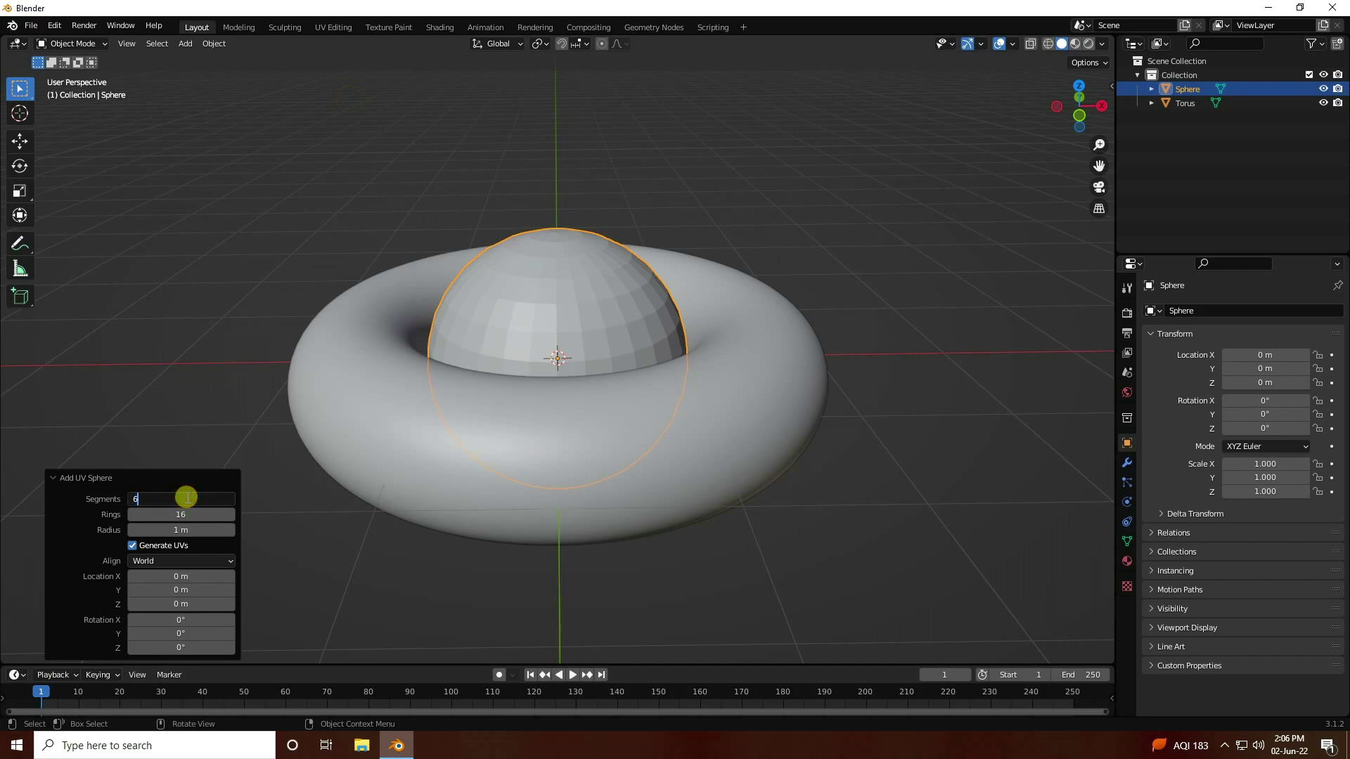
{"action": "type", "text": "4"}
{"action": "key", "text": "Return"}
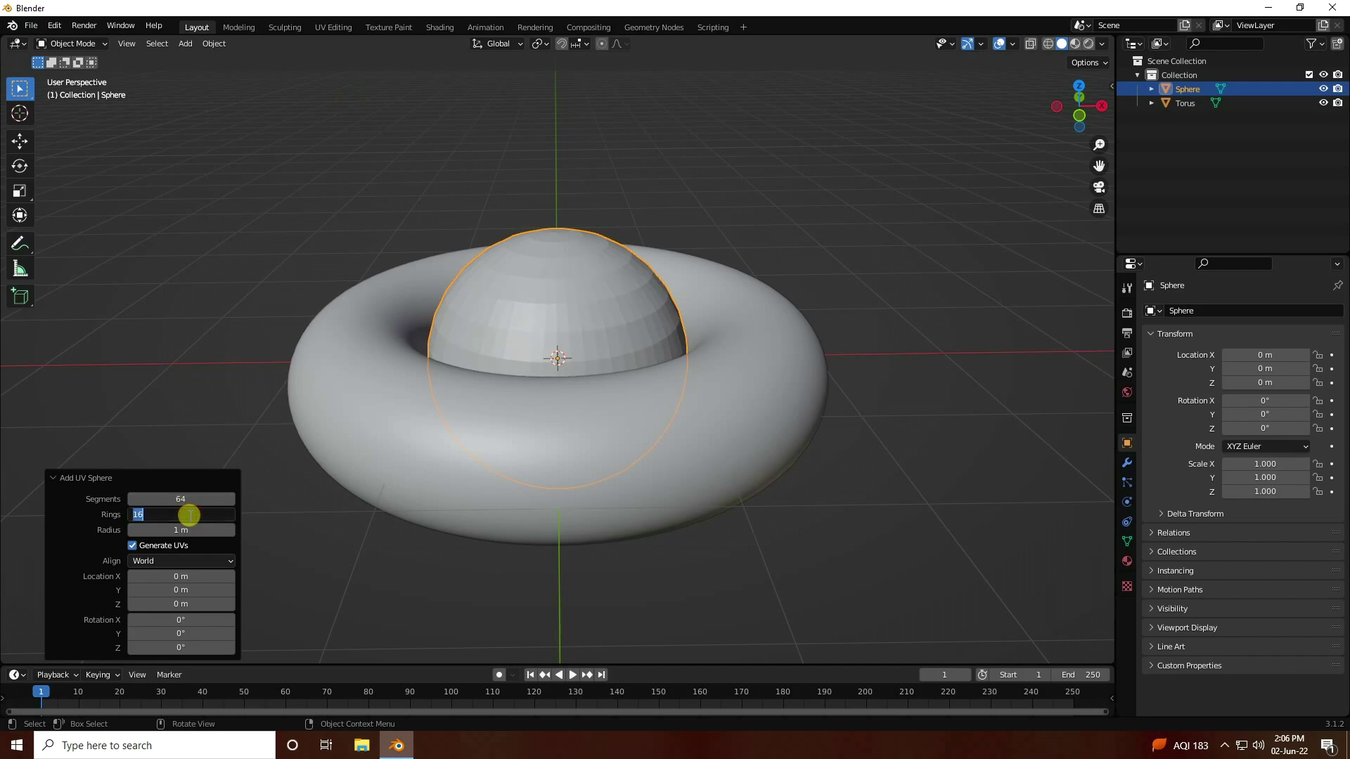
{"action": "left_click", "coordinate": [189, 516]}
{"action": "type", "text": "32"}
{"action": "key", "text": "Return"}
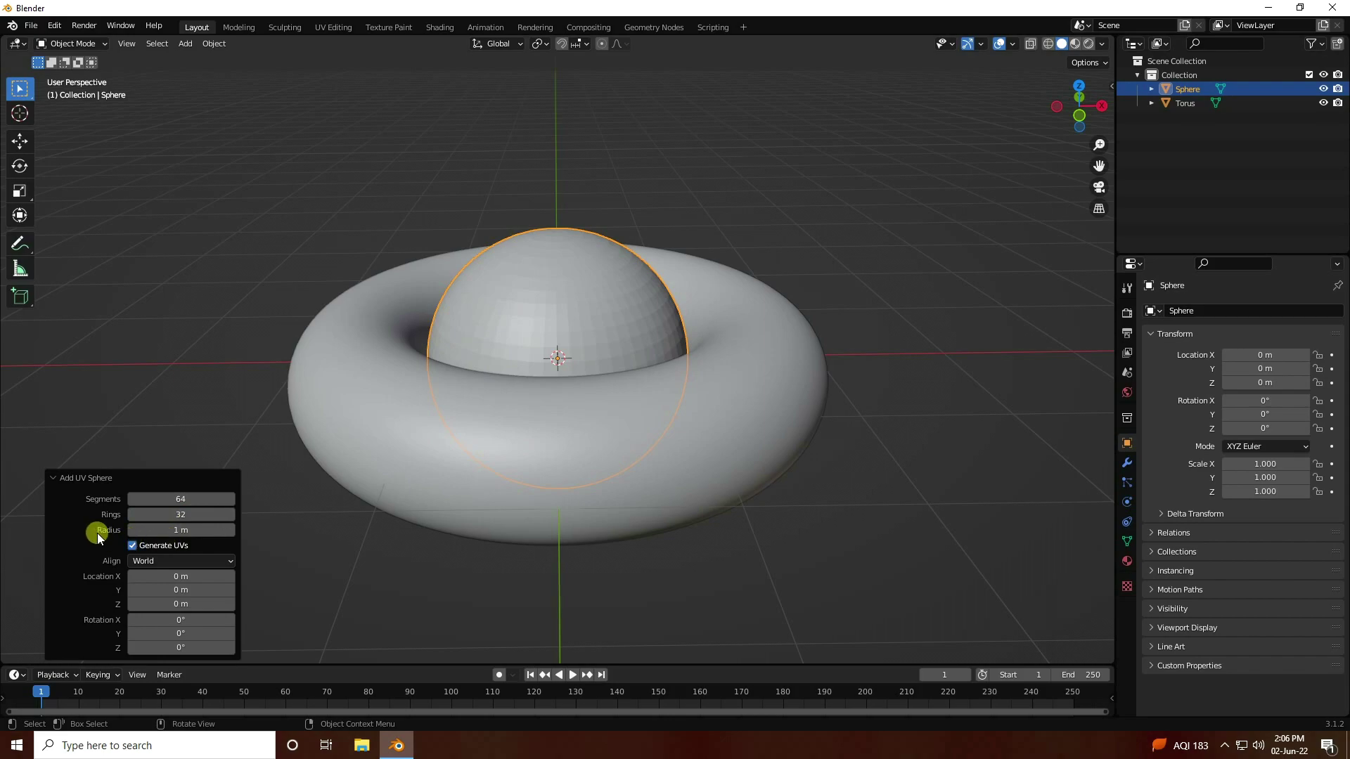
{"action": "left_click", "coordinate": [174, 530]}
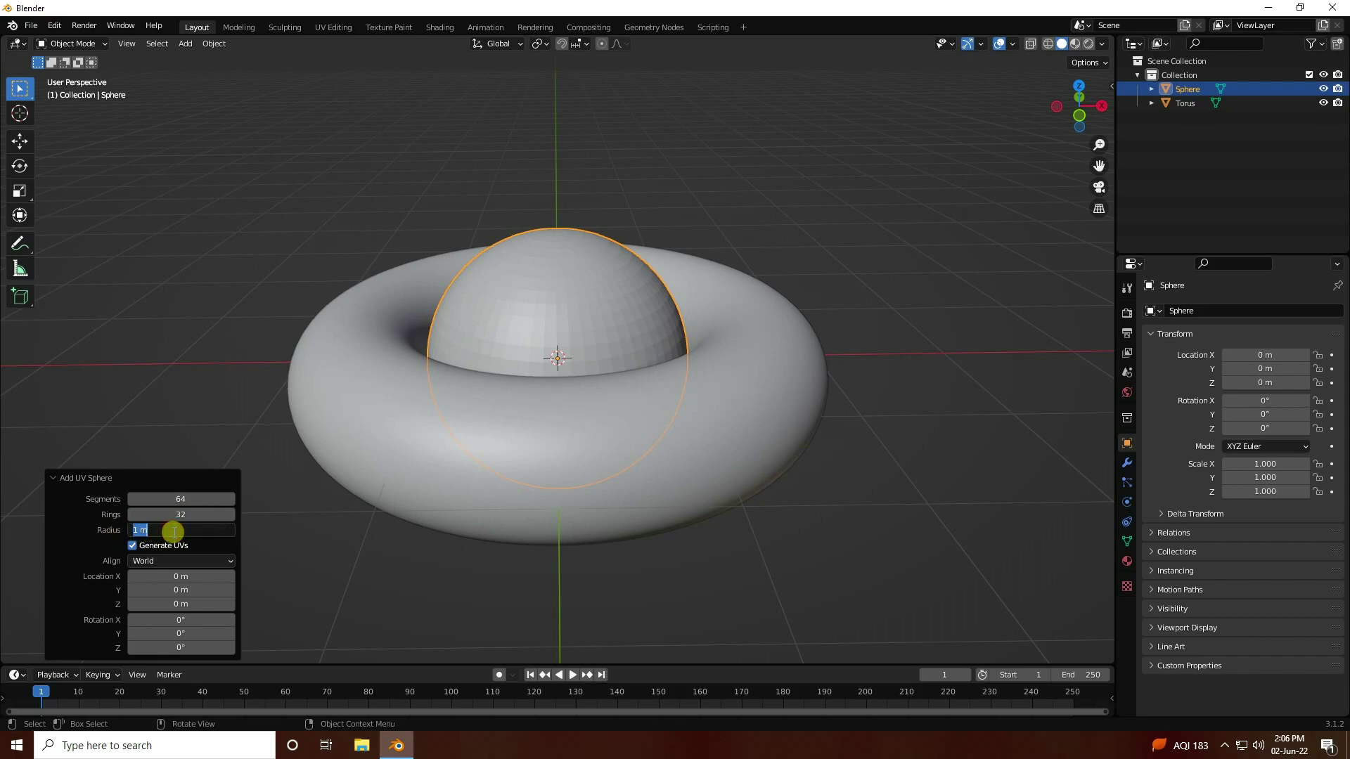
{"action": "type", "text": "0.4"}
{"action": "key", "text": "Return"}
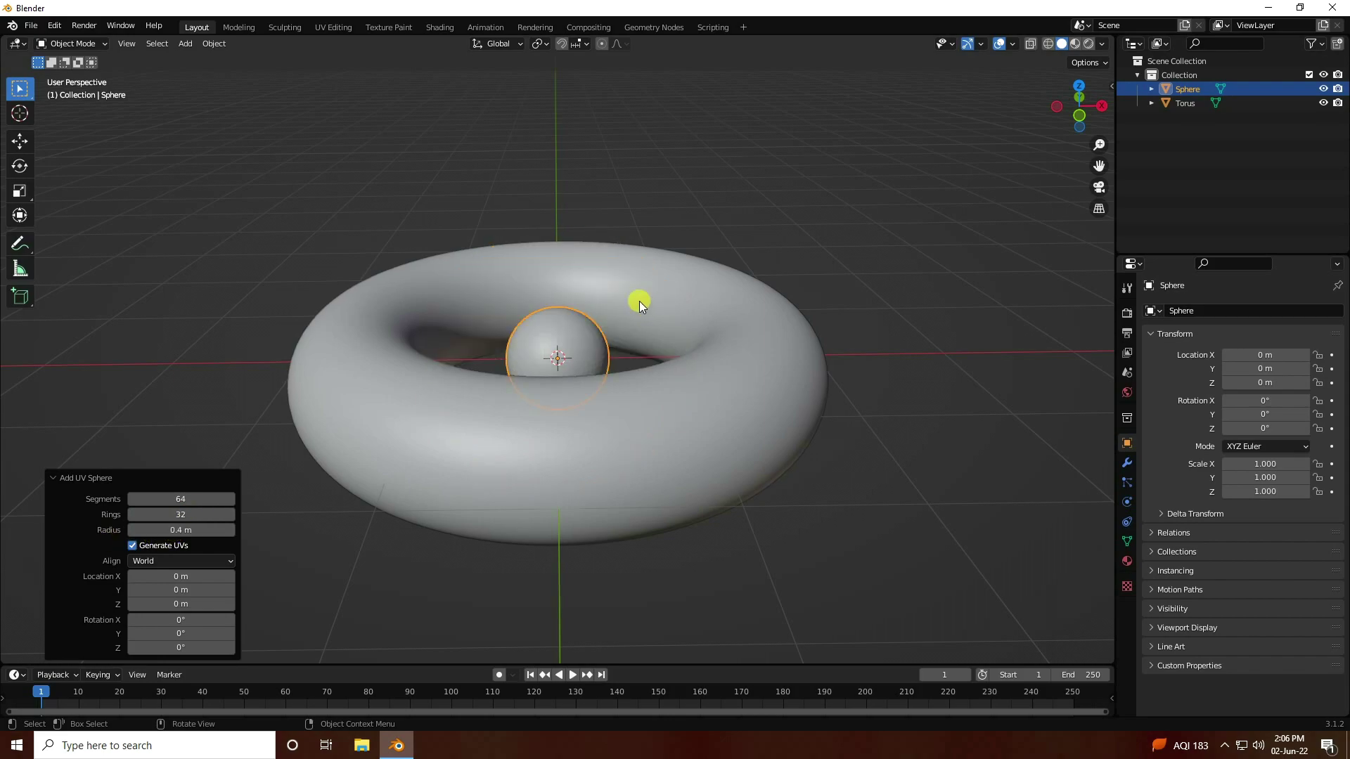
Raise the sphere above the torus to a Z location of 4.5 m
{"action": "scroll", "coordinate": [554, 365], "scroll_direction": "down", "scroll_amount": 3}
{"action": "middle_click_drag", "start_coordinate": [593, 339], "coordinate": [379, 391]}
{"action": "left_click", "coordinate": [21, 140]}
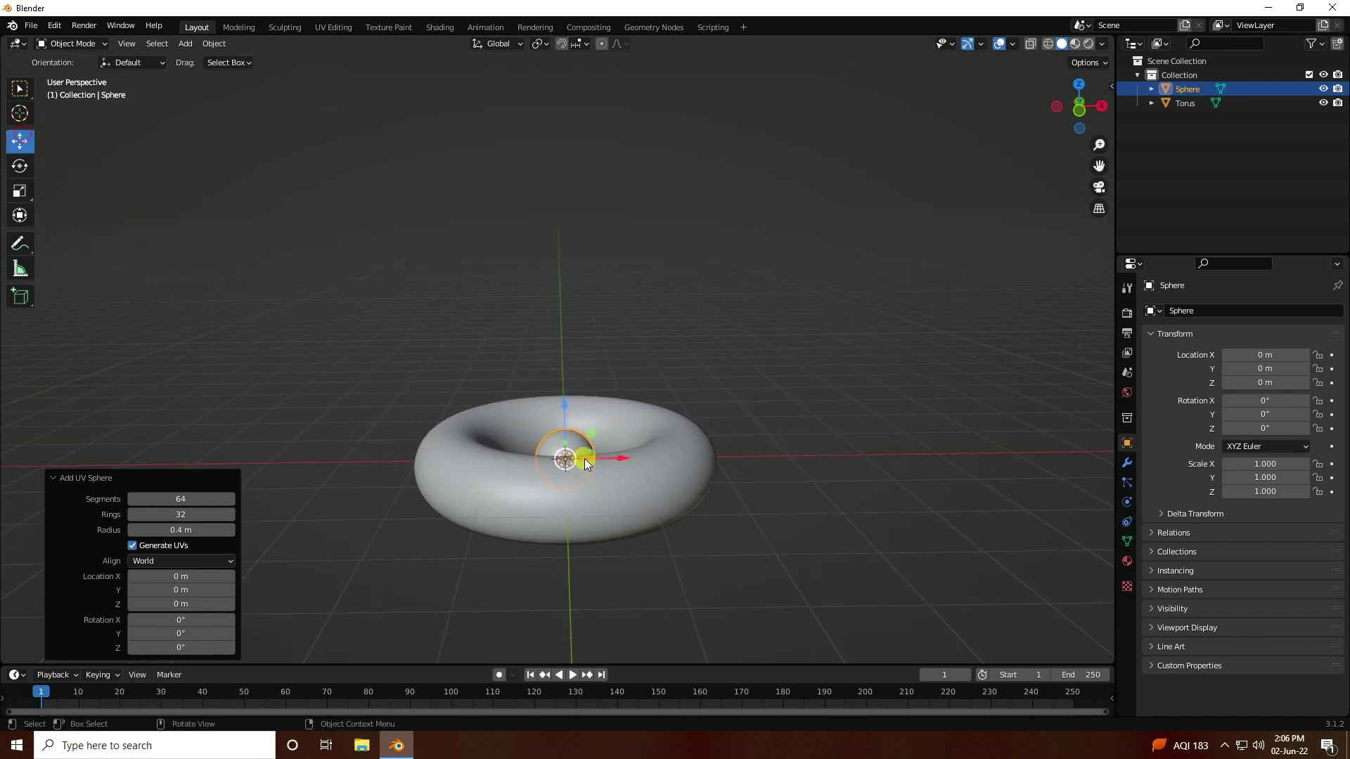
{"action": "left_click_drag", "start_coordinate": [565, 406], "coordinate": [588, 109]}
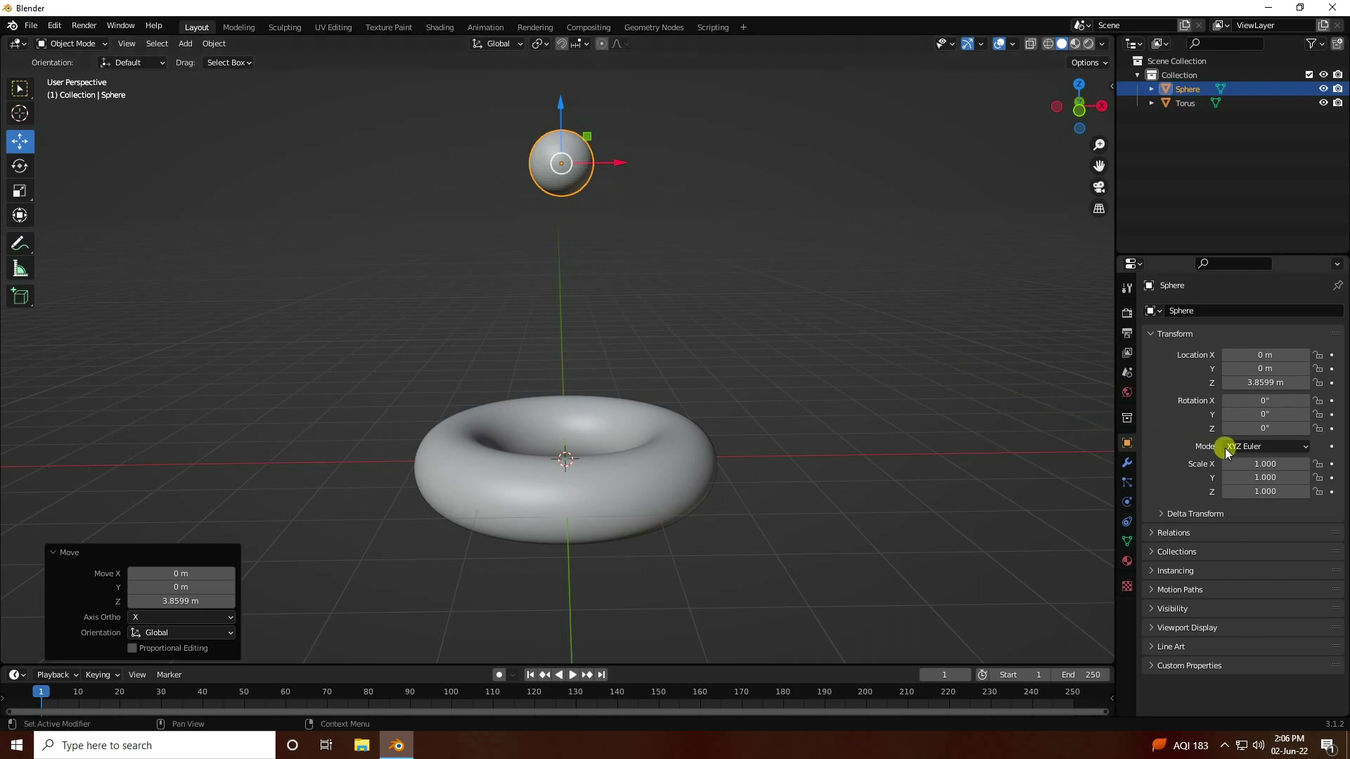
{"action": "left_click", "coordinate": [1257, 383]}
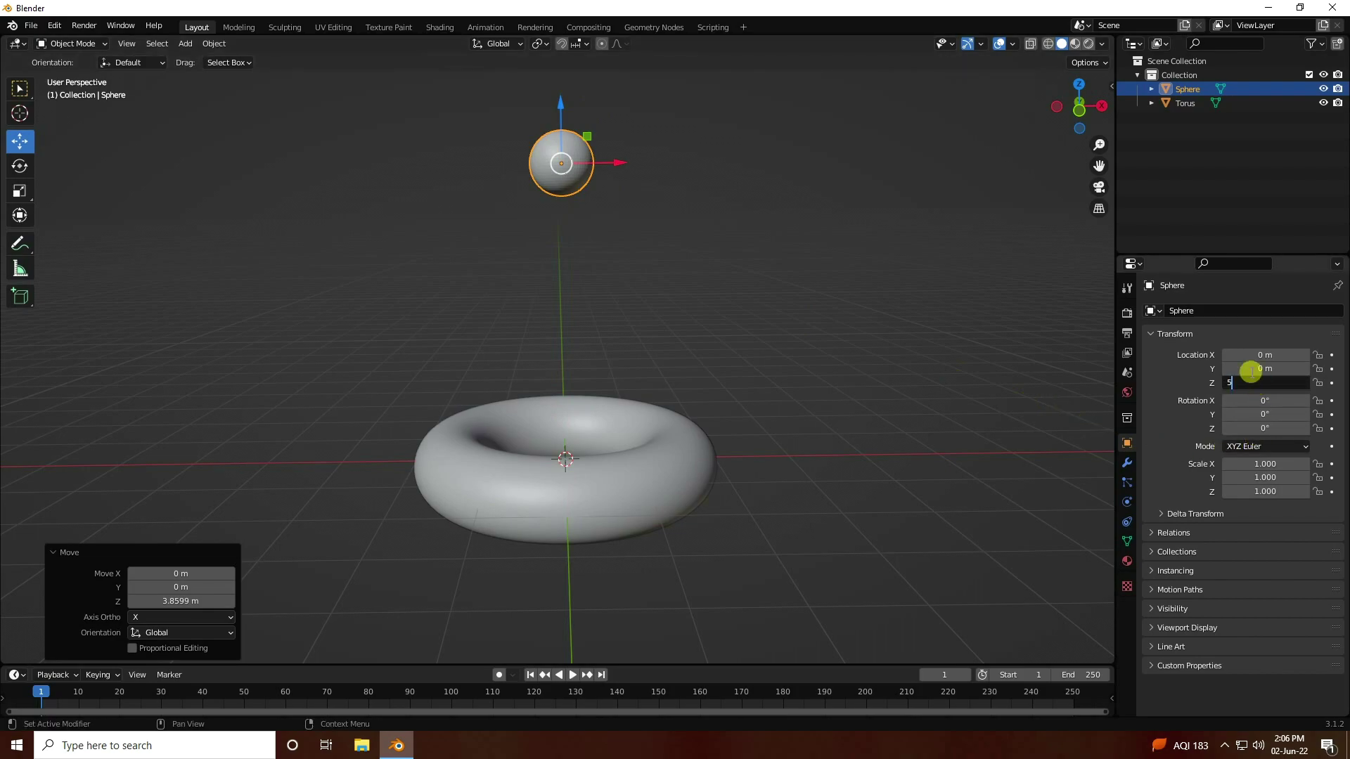
{"action": "key", "text": "Return"}
{"action": "scroll", "coordinate": [704, 355], "scroll_direction": "down", "scroll_amount": 3}
{"action": "scroll", "coordinate": [535, 362], "scroll_direction": "up", "scroll_amount": 3}
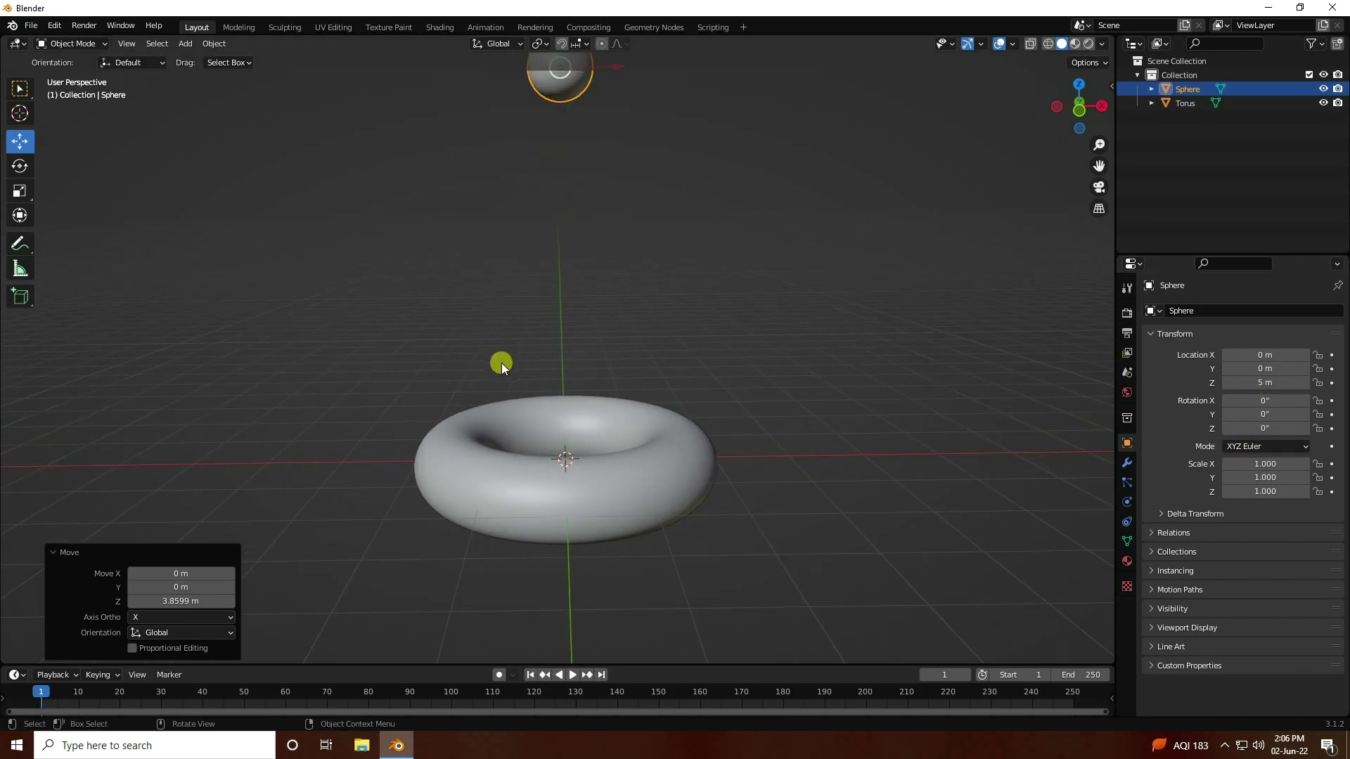
{"action": "left_click", "coordinate": [1279, 380]}
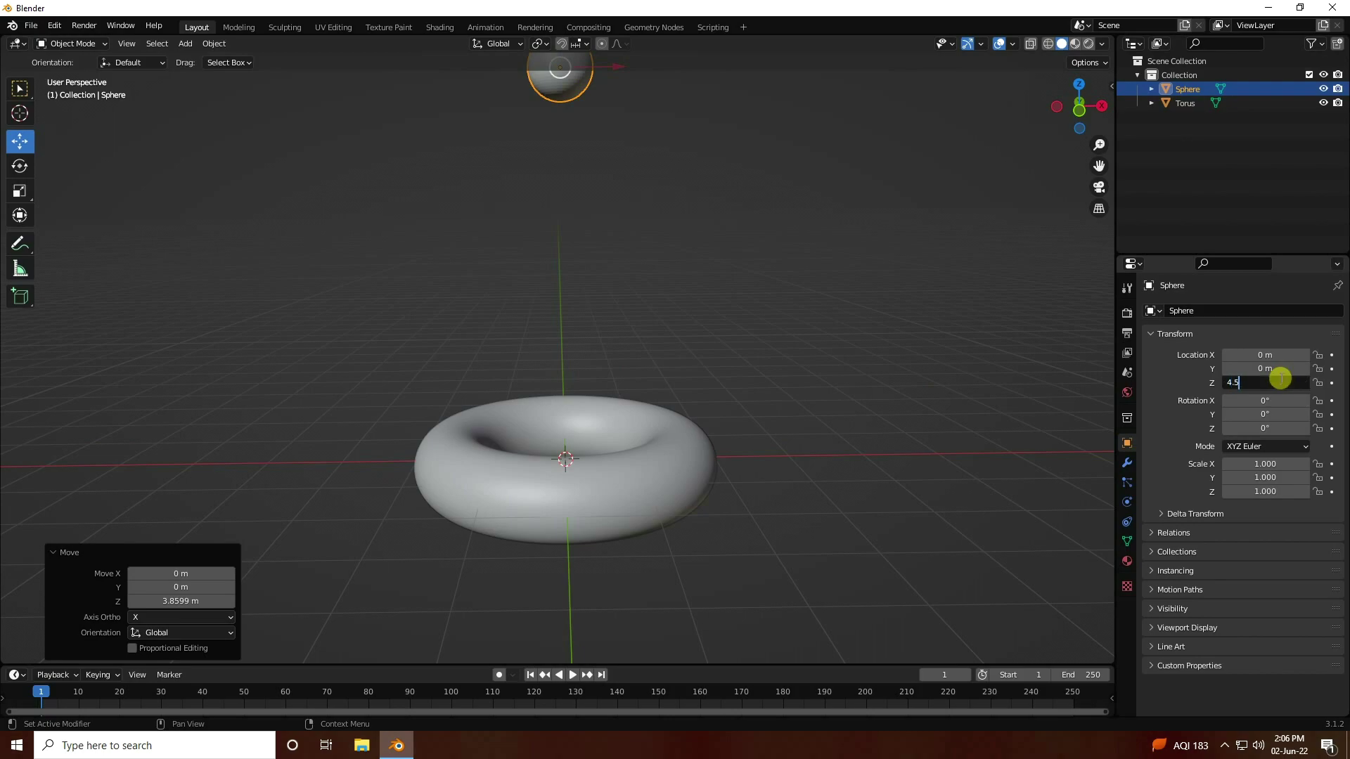
{"action": "key", "text": "Return"}
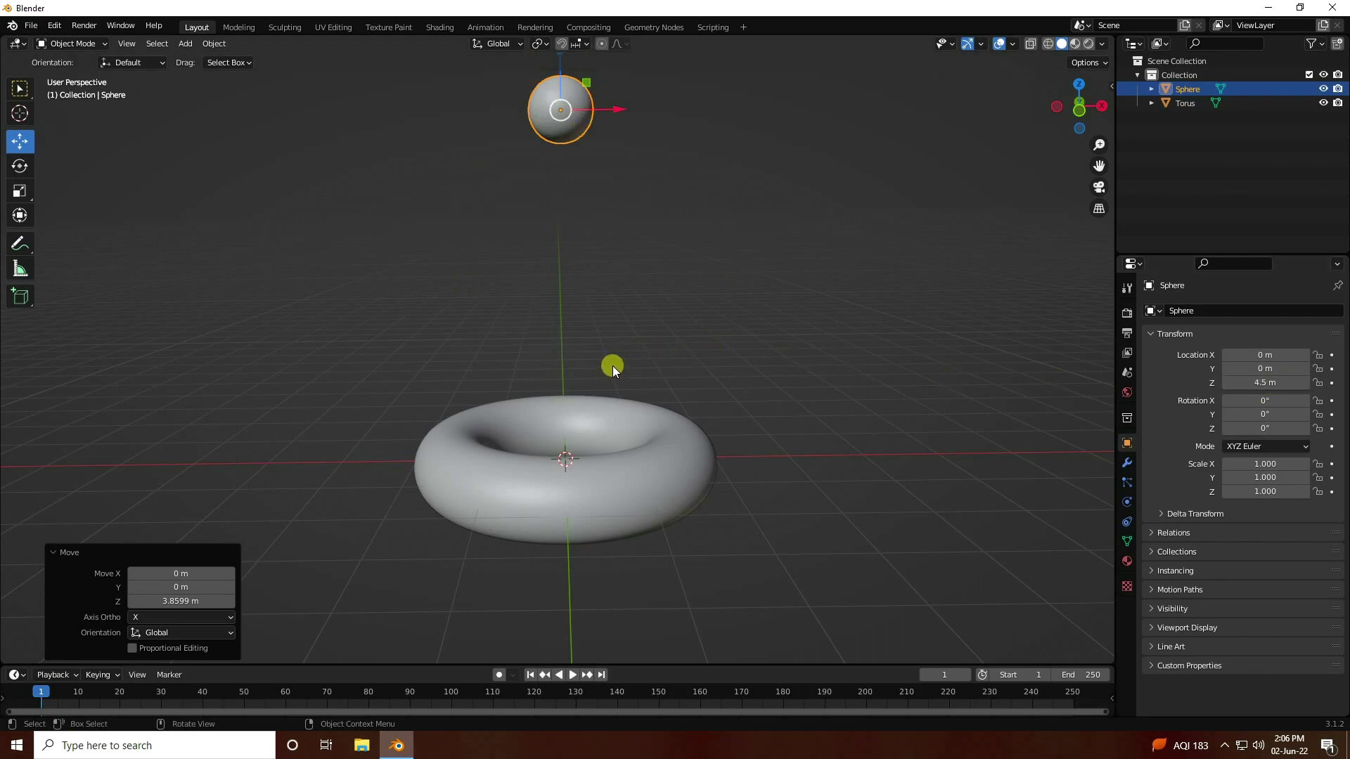
{"action": "middle_click_drag", "start_coordinate": [612, 366], "coordinate": [537, 197]}
Shade the sphere smooth and apply Quick Liquid to make it a liquid source
{"action": "right_click", "coordinate": [538, 203]}
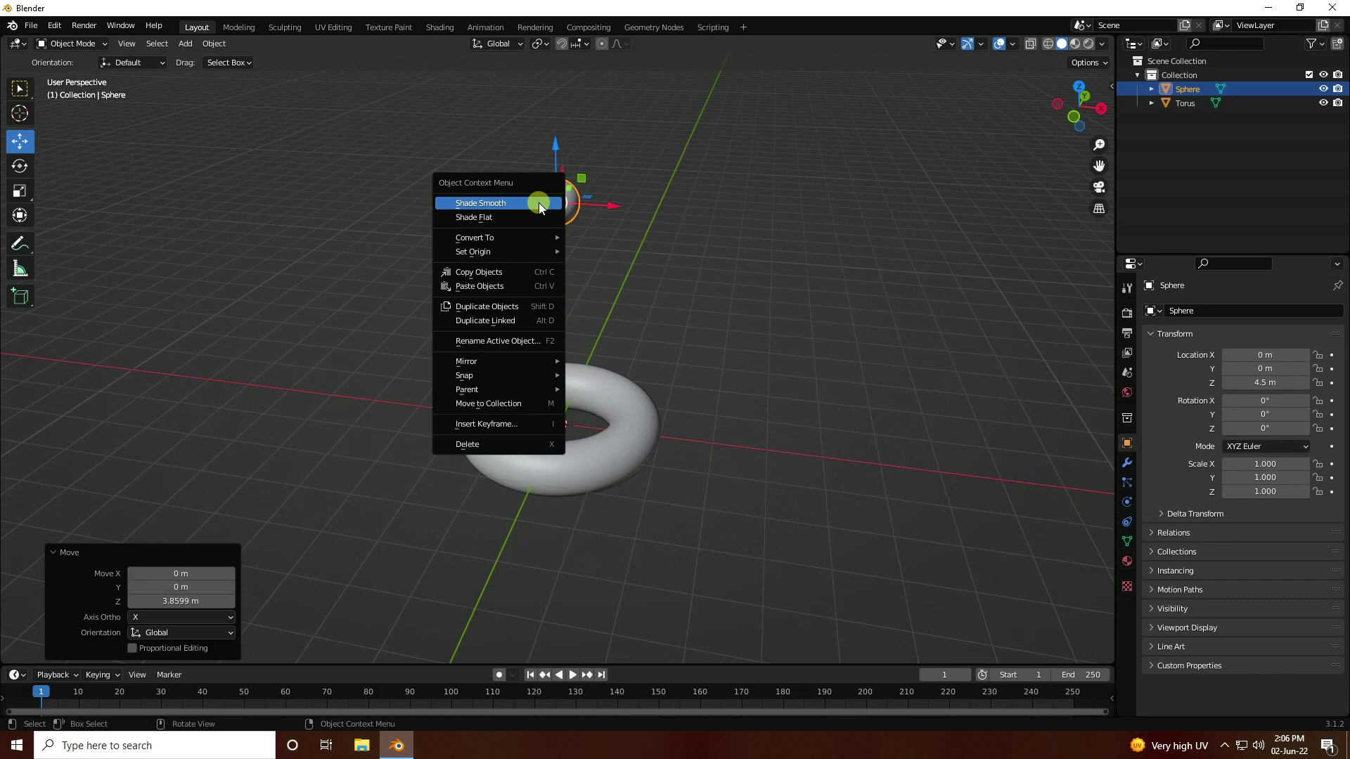
{"action": "left_click", "coordinate": [485, 204]}
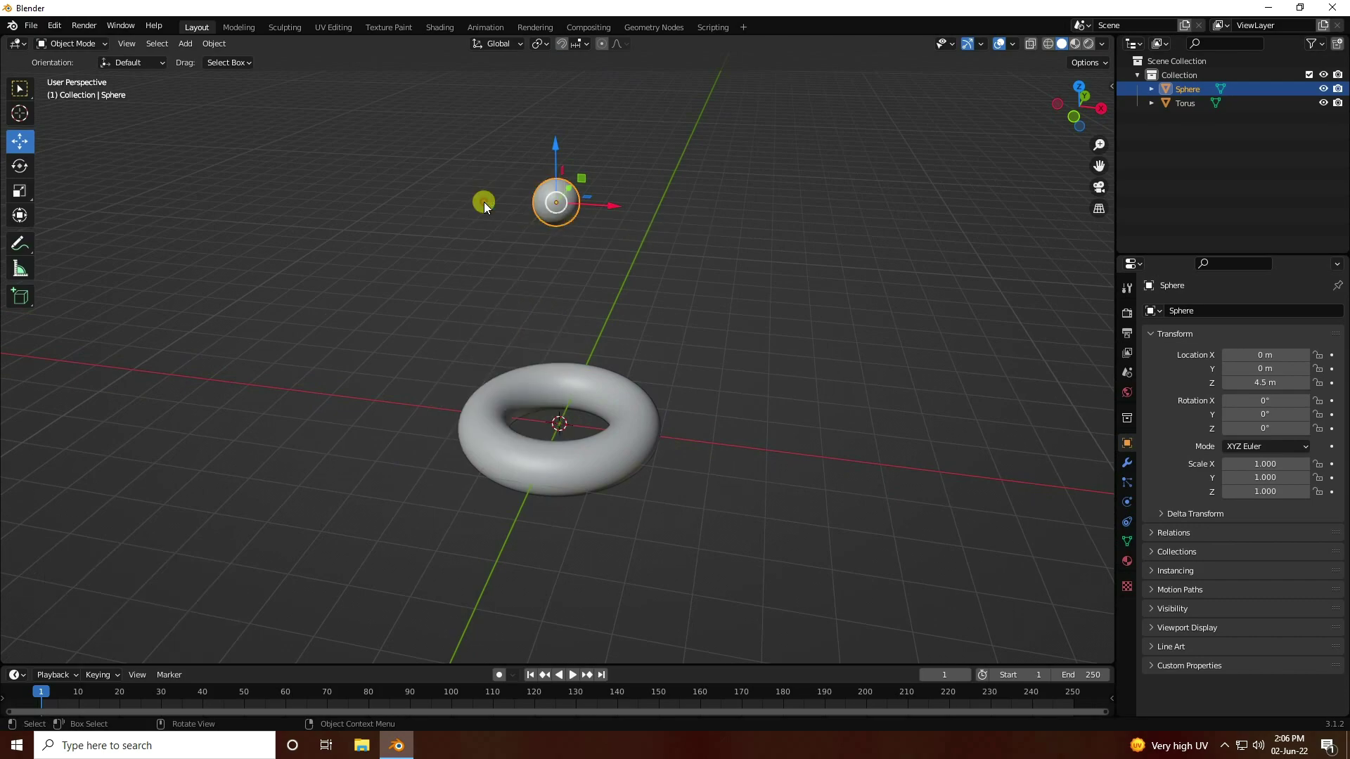
{"action": "left_click", "coordinate": [215, 44]}
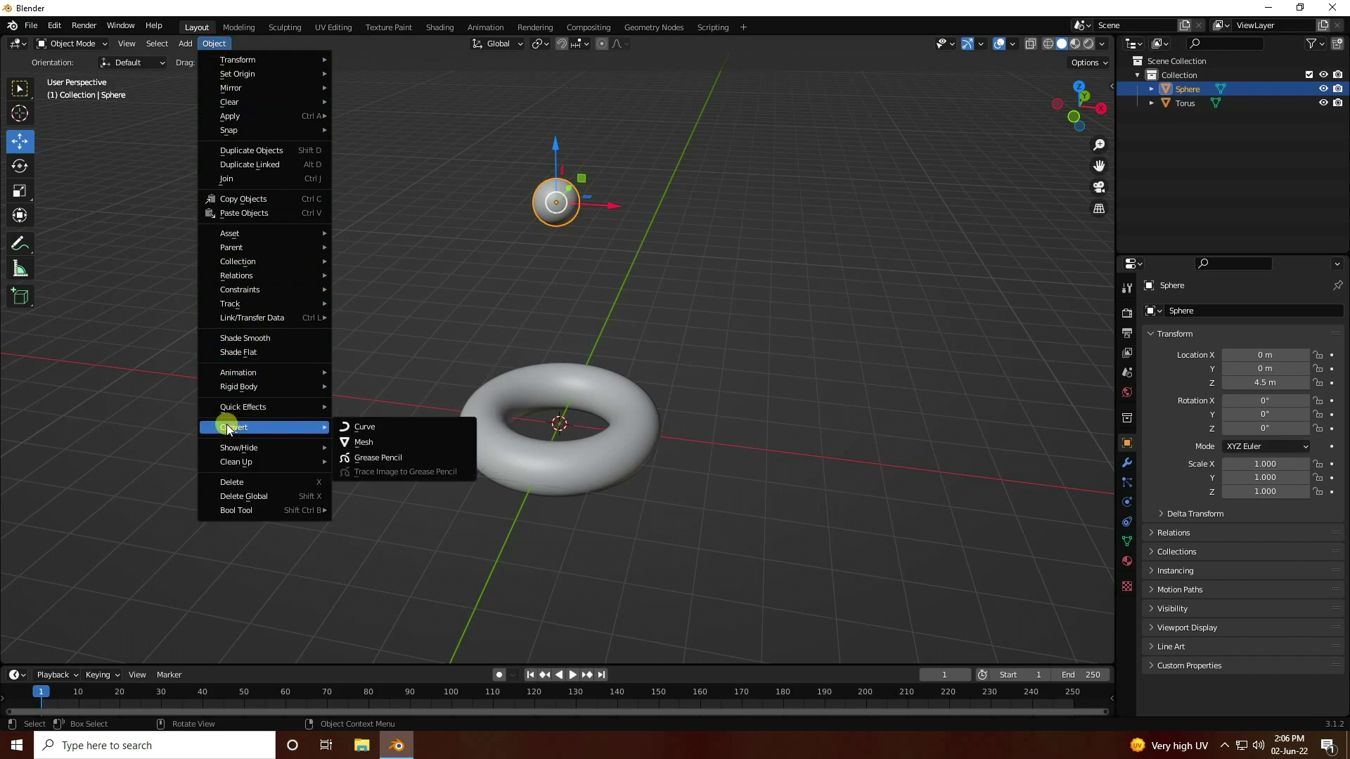
{"action": "mouse_move", "coordinate": [232, 408]}
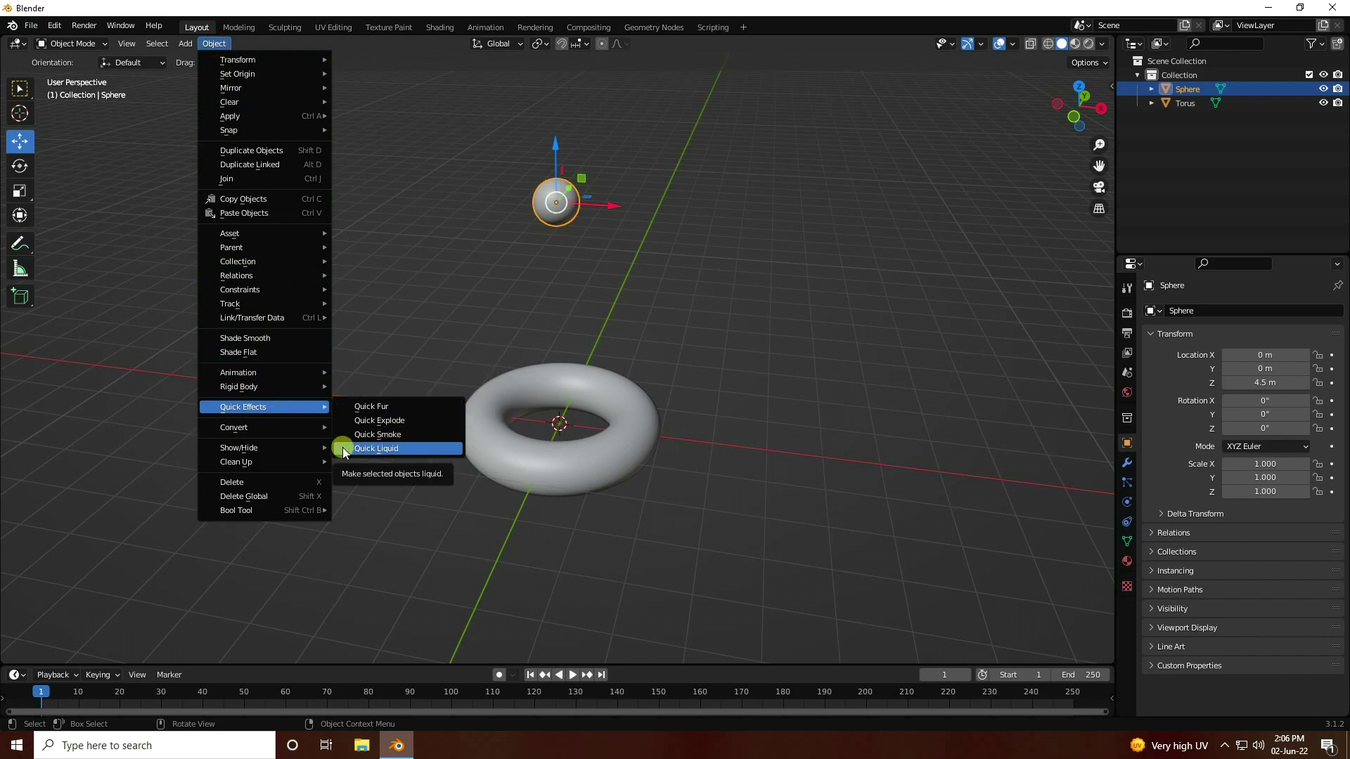
{"action": "left_click", "coordinate": [390, 449]}
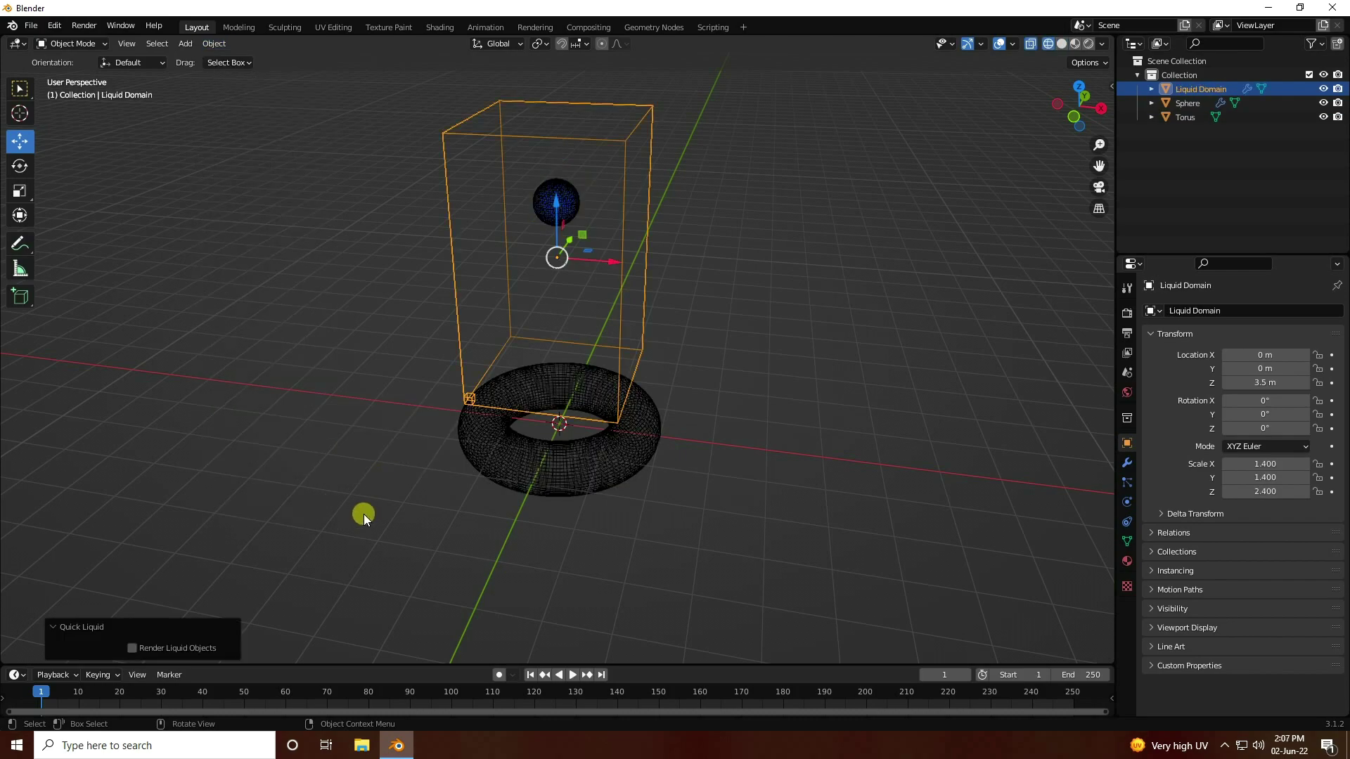
Play the timeline to preview the liquid flow, then rewind to frame 1
{"action": "middle_click_drag", "start_coordinate": [416, 480], "coordinate": [505, 645]}
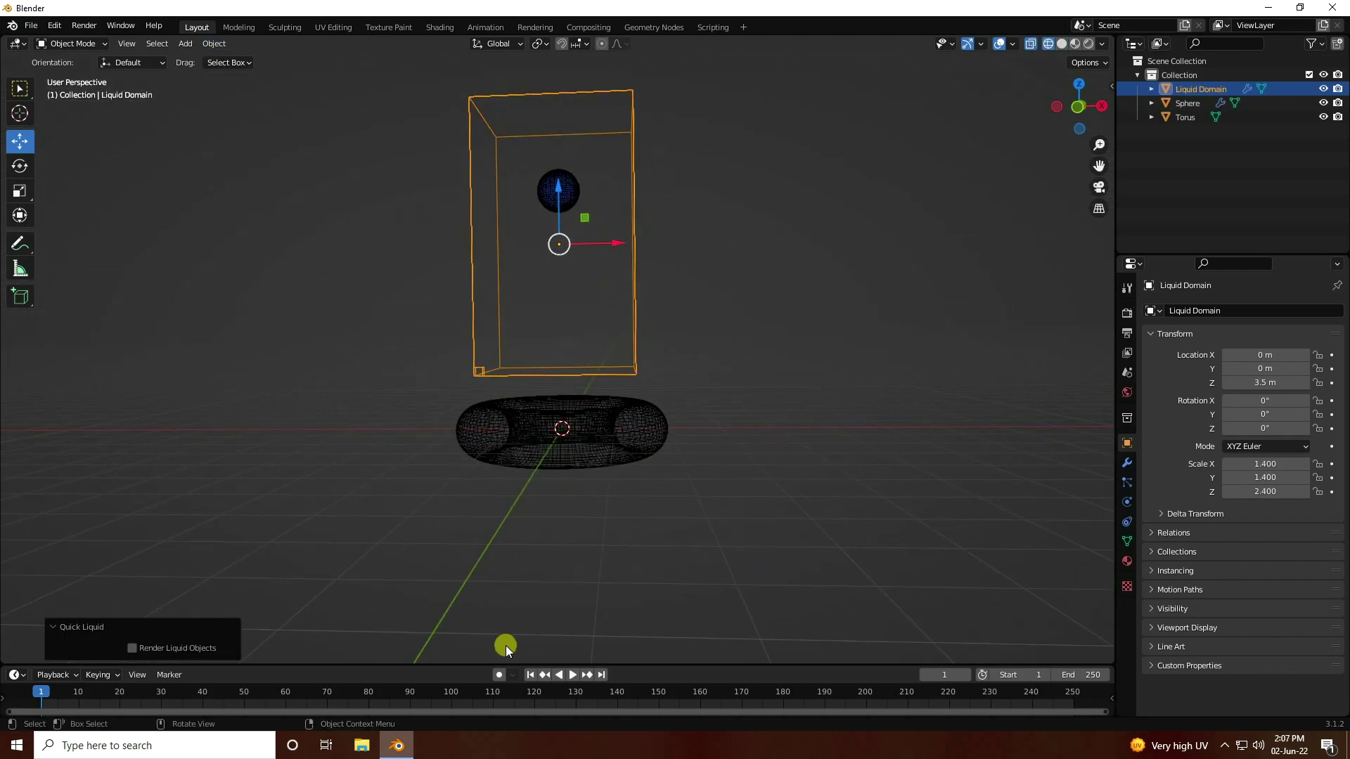
{"action": "left_click", "coordinate": [571, 673]}
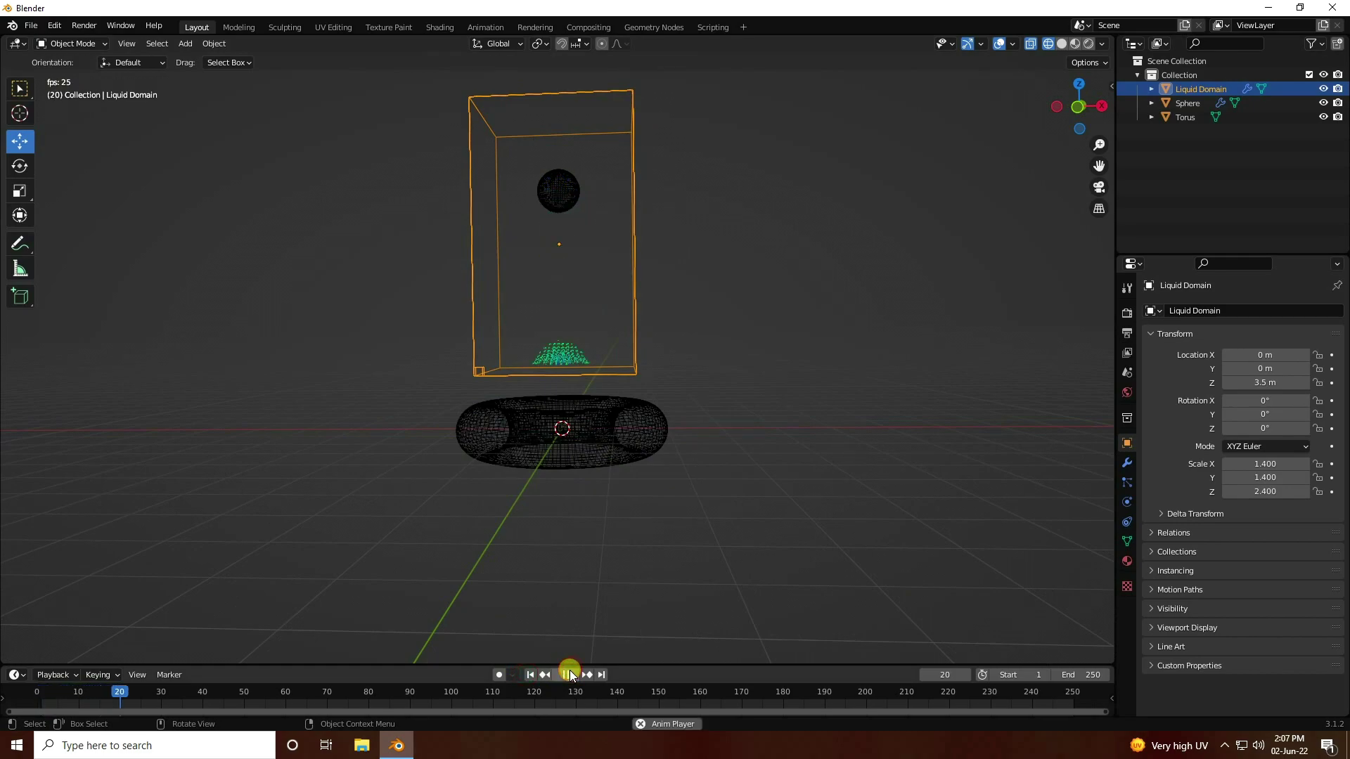
{"action": "scroll", "coordinate": [560, 171], "scroll_direction": "up", "scroll_amount": 3}
{"action": "scroll", "coordinate": [559, 172], "scroll_direction": "down", "scroll_amount": 1}
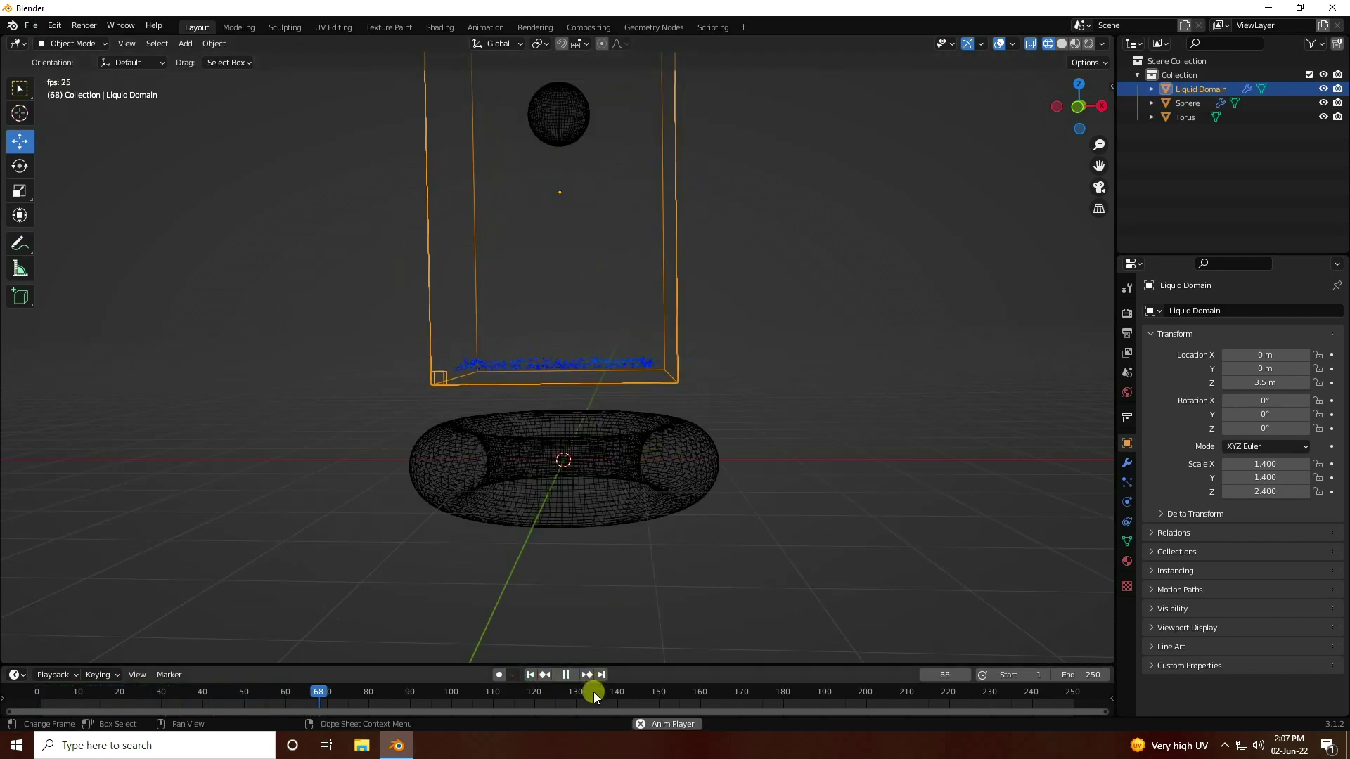
{"action": "left_click", "coordinate": [567, 674]}
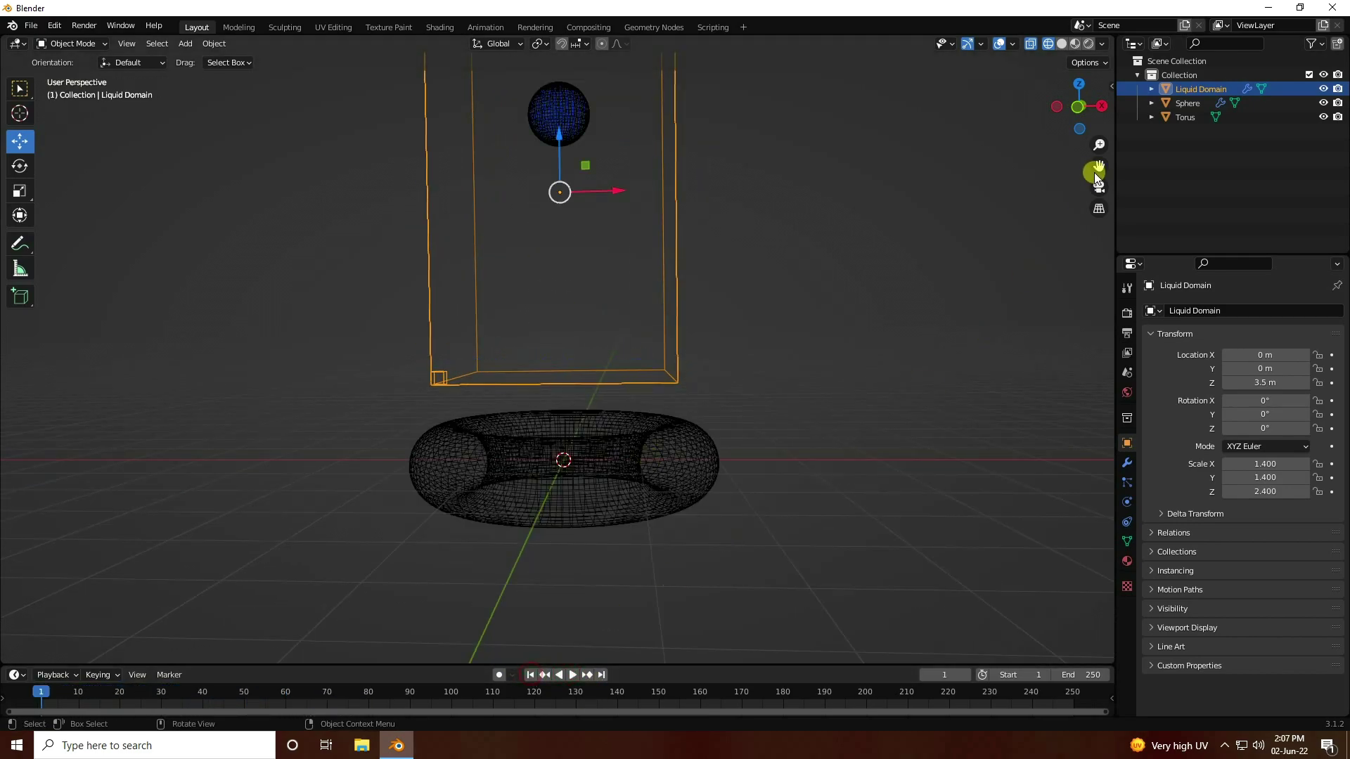
{"action": "left_click_drag", "start_coordinate": [1094, 172], "coordinate": [1047, 159]}
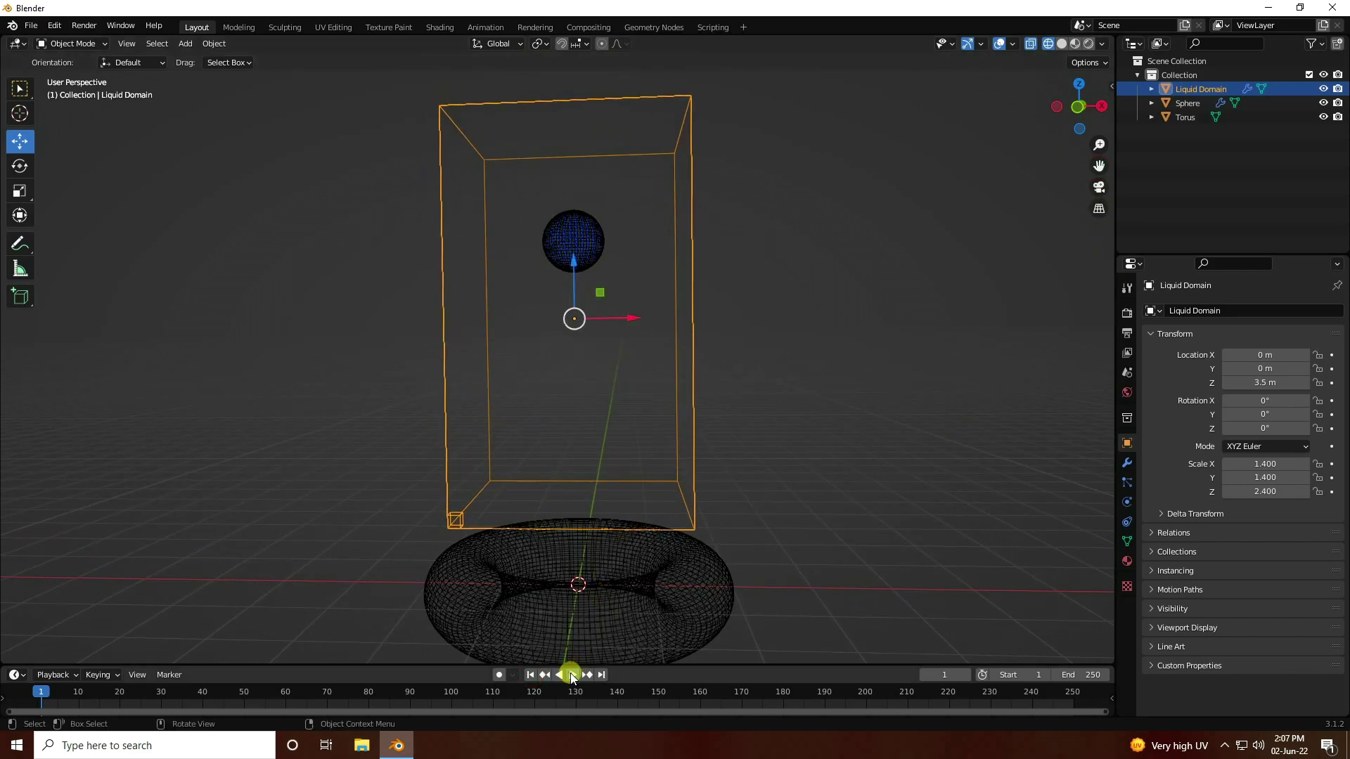
{"action": "left_click", "coordinate": [571, 675]}
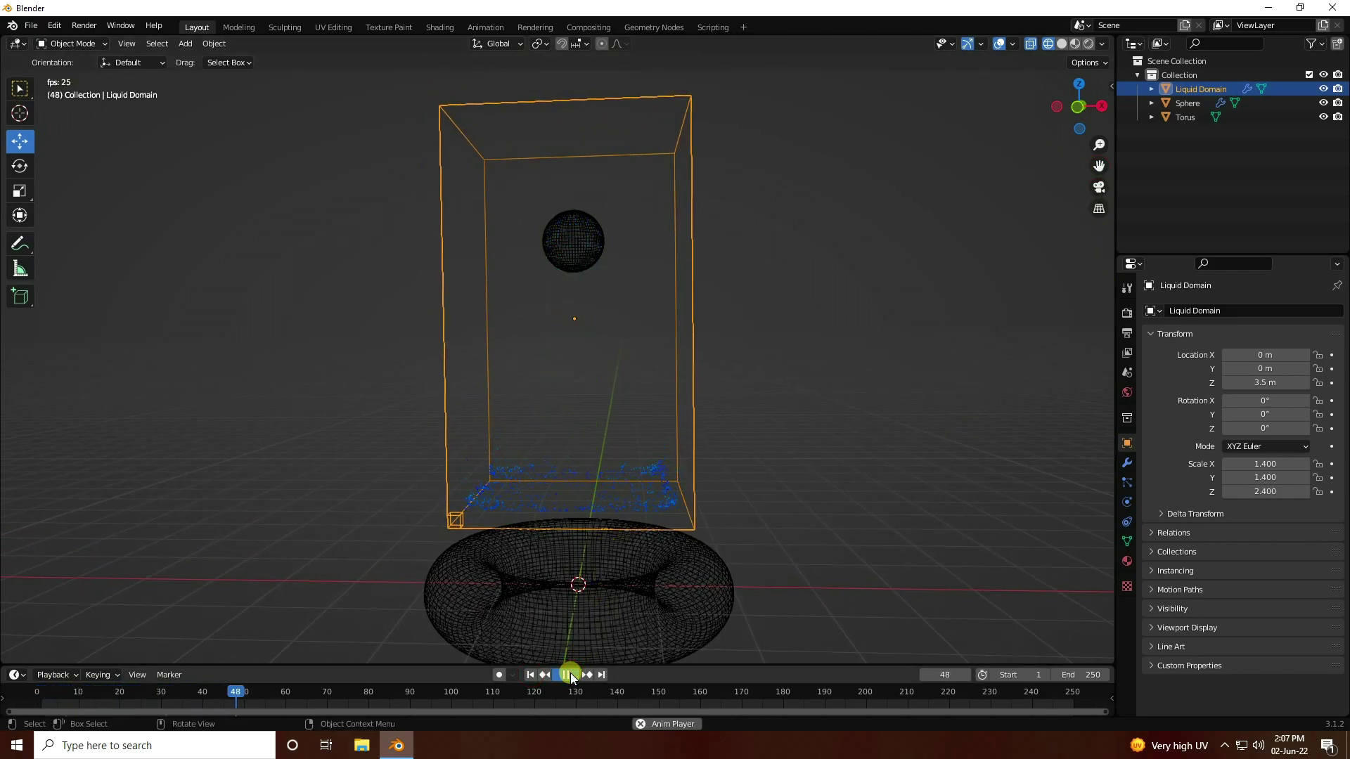
{"action": "left_click", "coordinate": [571, 674]}
{"action": "left_click", "coordinate": [531, 675]}
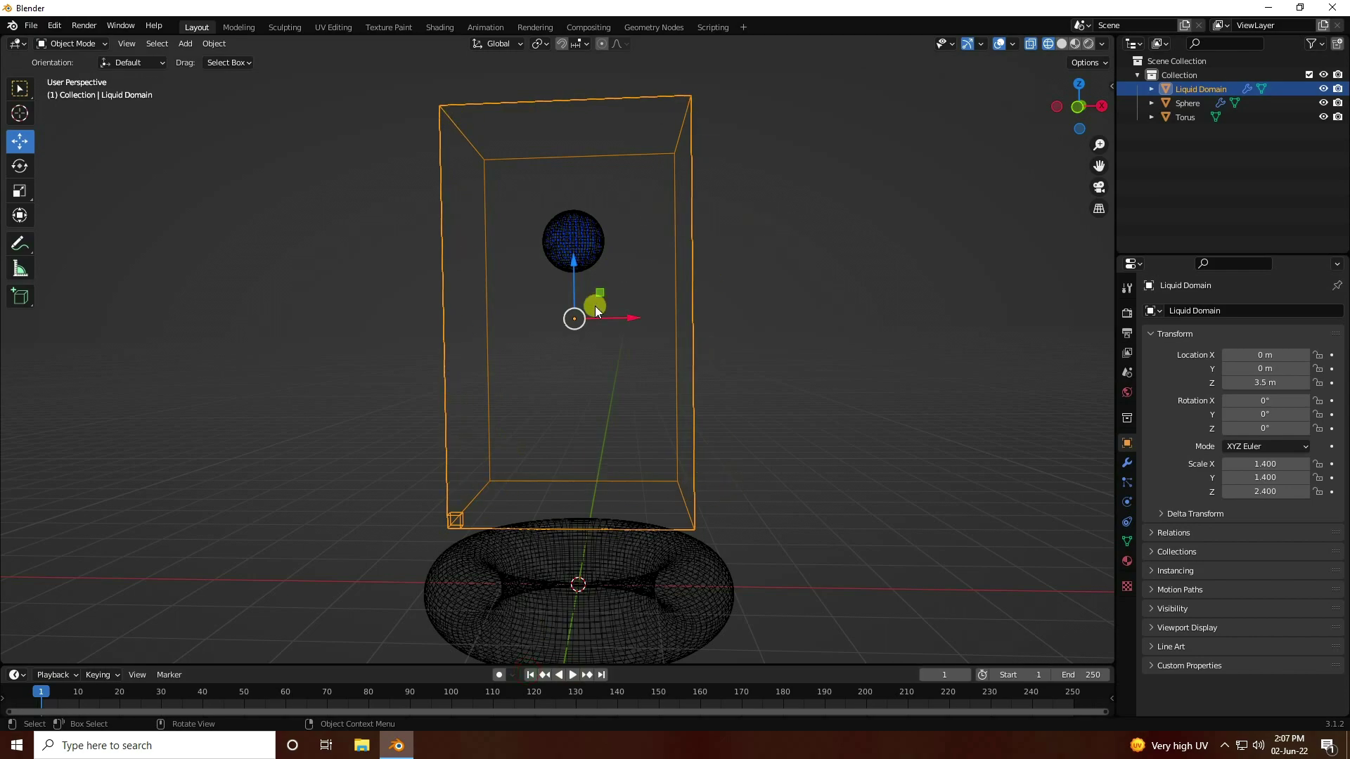
Set the Liquid Domain's X and Y scale to 6
{"action": "scroll", "coordinate": [594, 306], "scroll_direction": "down", "scroll_amount": 2}
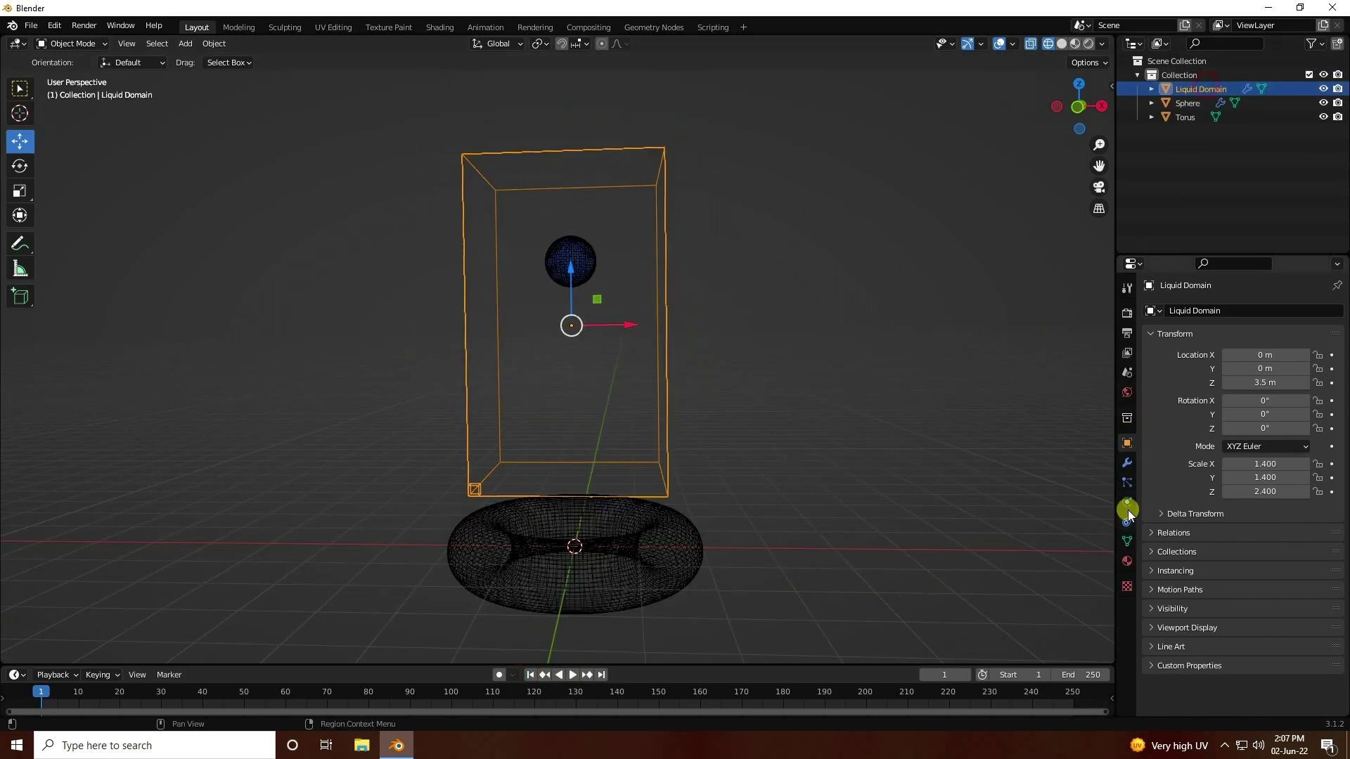
{"action": "left_click", "coordinate": [1273, 462]}
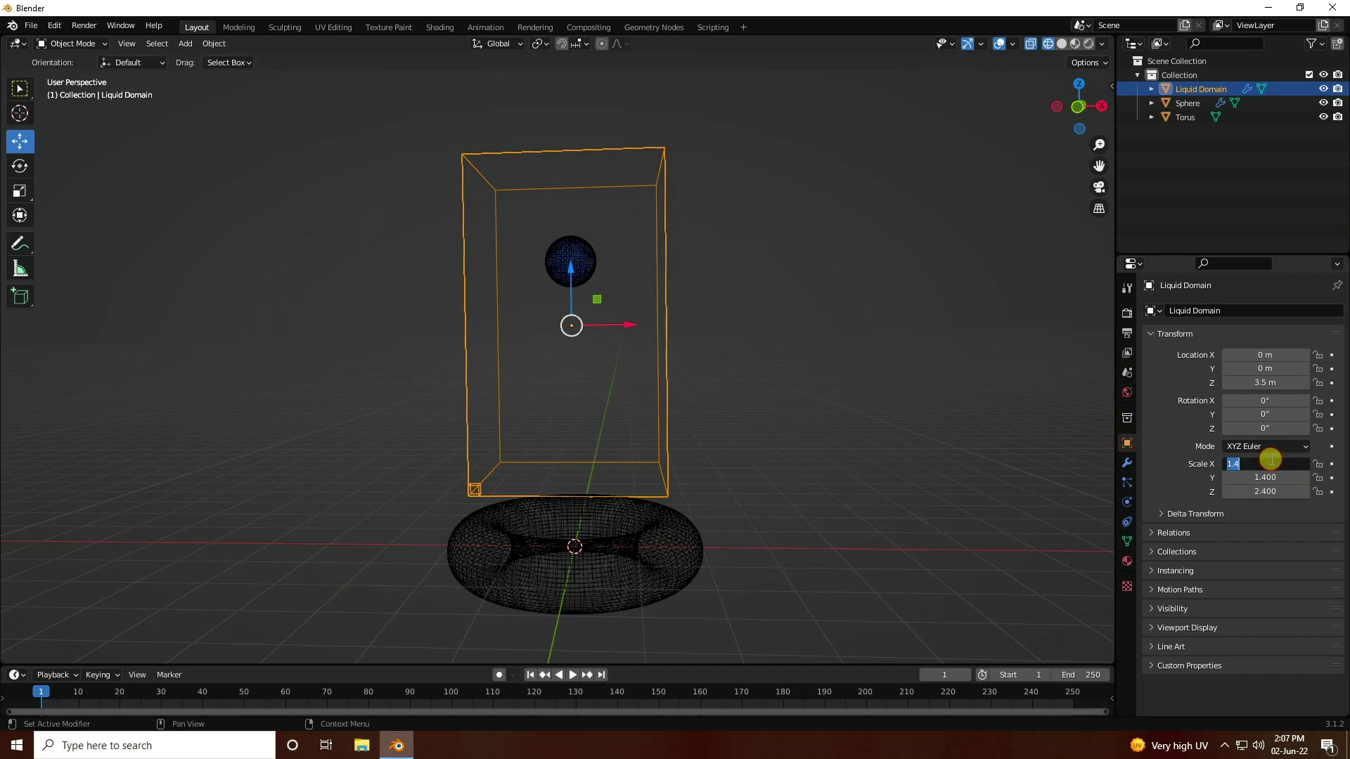
{"action": "type", "text": "6"}
{"action": "key", "text": "Tab"}
{"action": "type", "text": "6"}
{"action": "key", "text": "Tab"}
Set the domain's Z scale to 6, switch to front view and enable Screencast Keys
{"action": "type", "text": "6"}
{"action": "key", "text": "Return"}
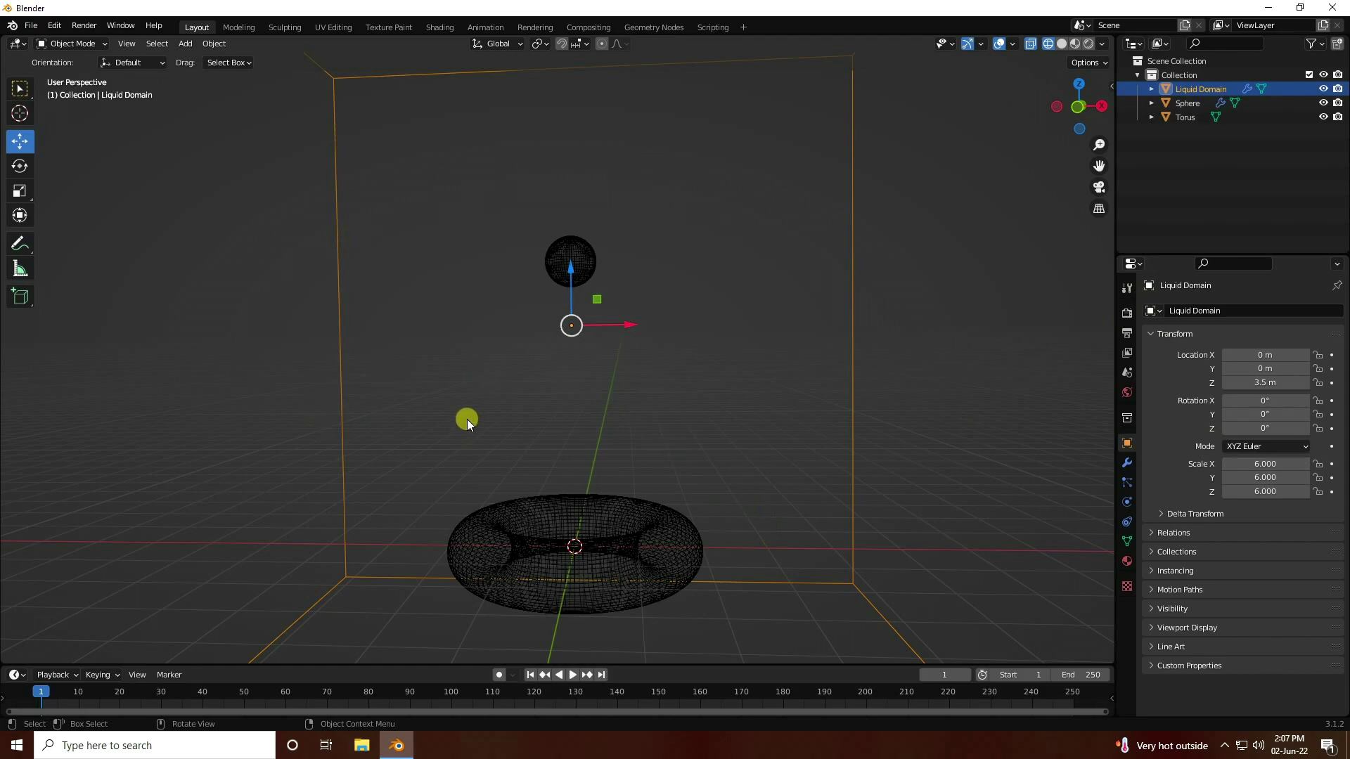
{"action": "key", "text": "KP_1"}
{"action": "left_click", "coordinate": [1111, 87]}
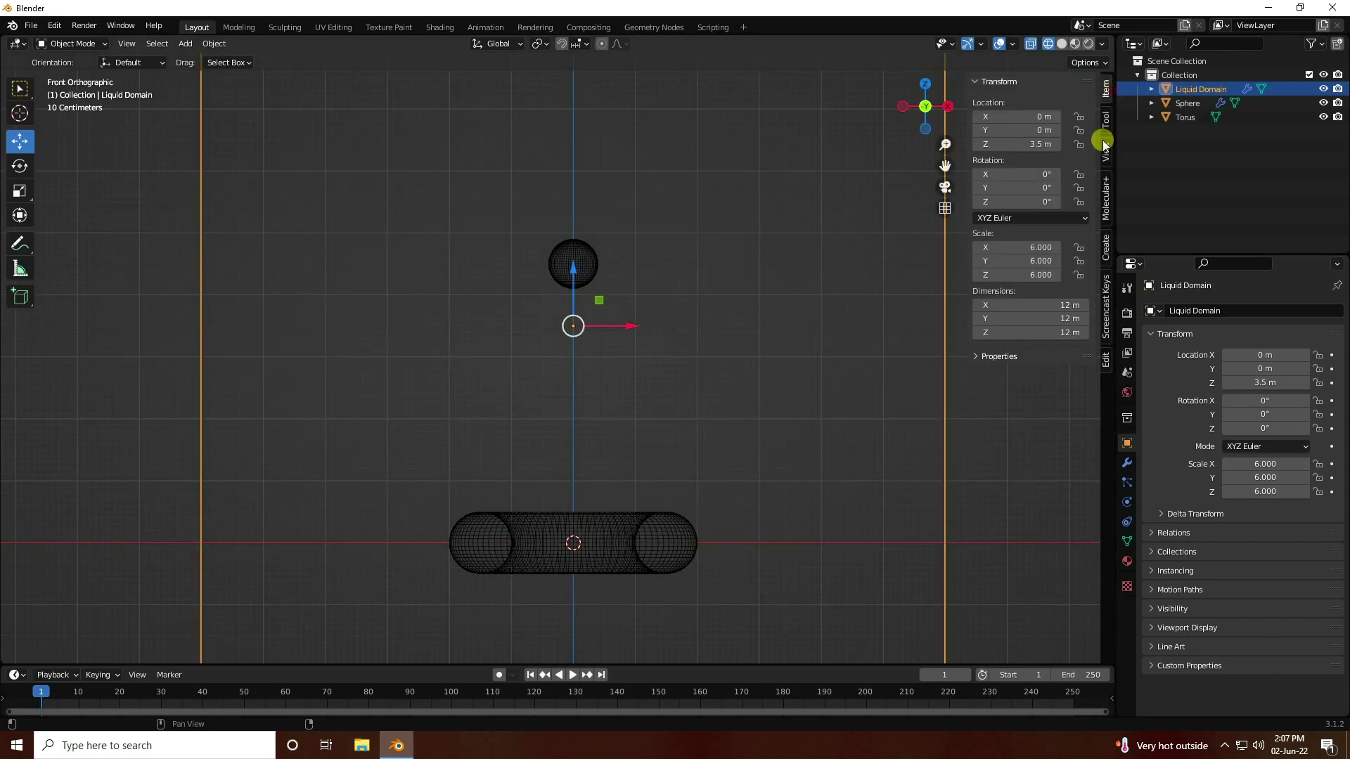
{"action": "left_click", "coordinate": [1110, 298]}
{"action": "left_click", "coordinate": [985, 81]}
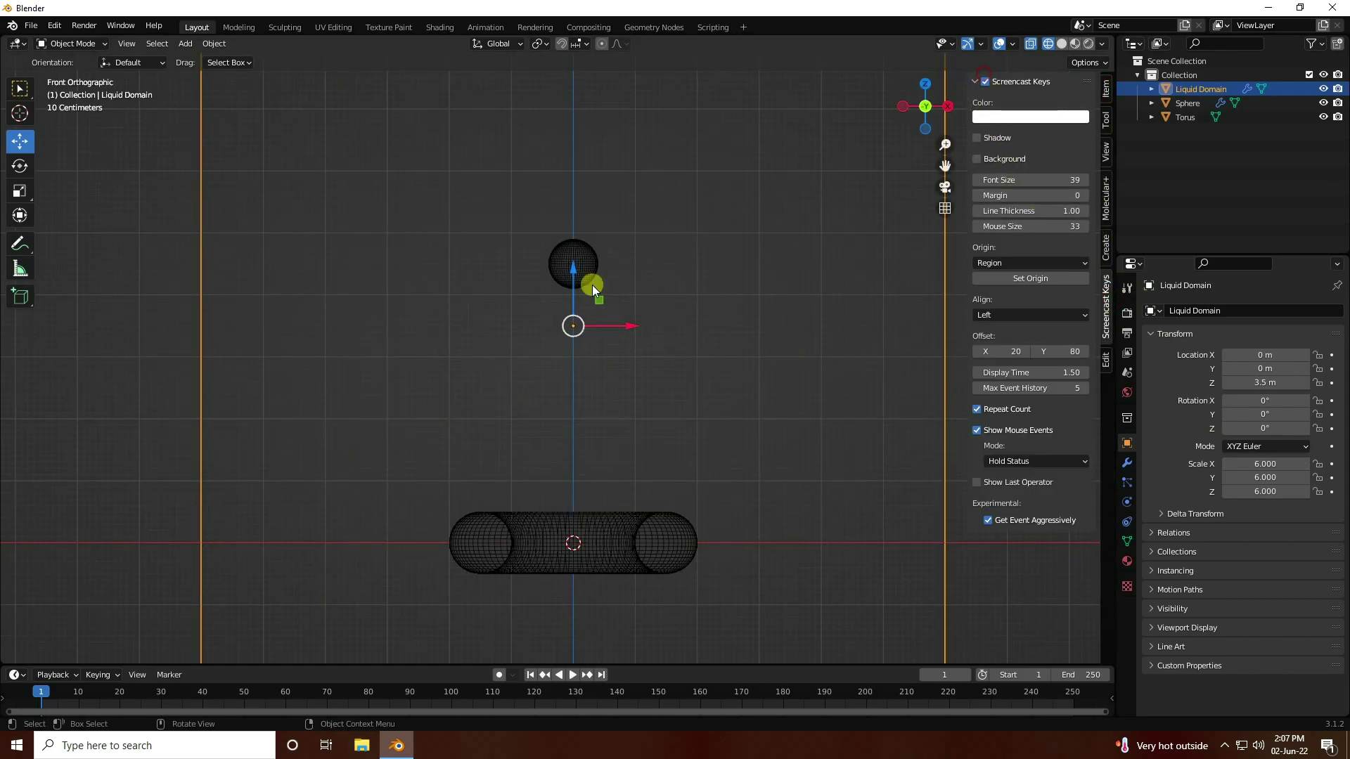
{"action": "scroll", "coordinate": [640, 379], "scroll_direction": "down", "scroll_amount": 5}
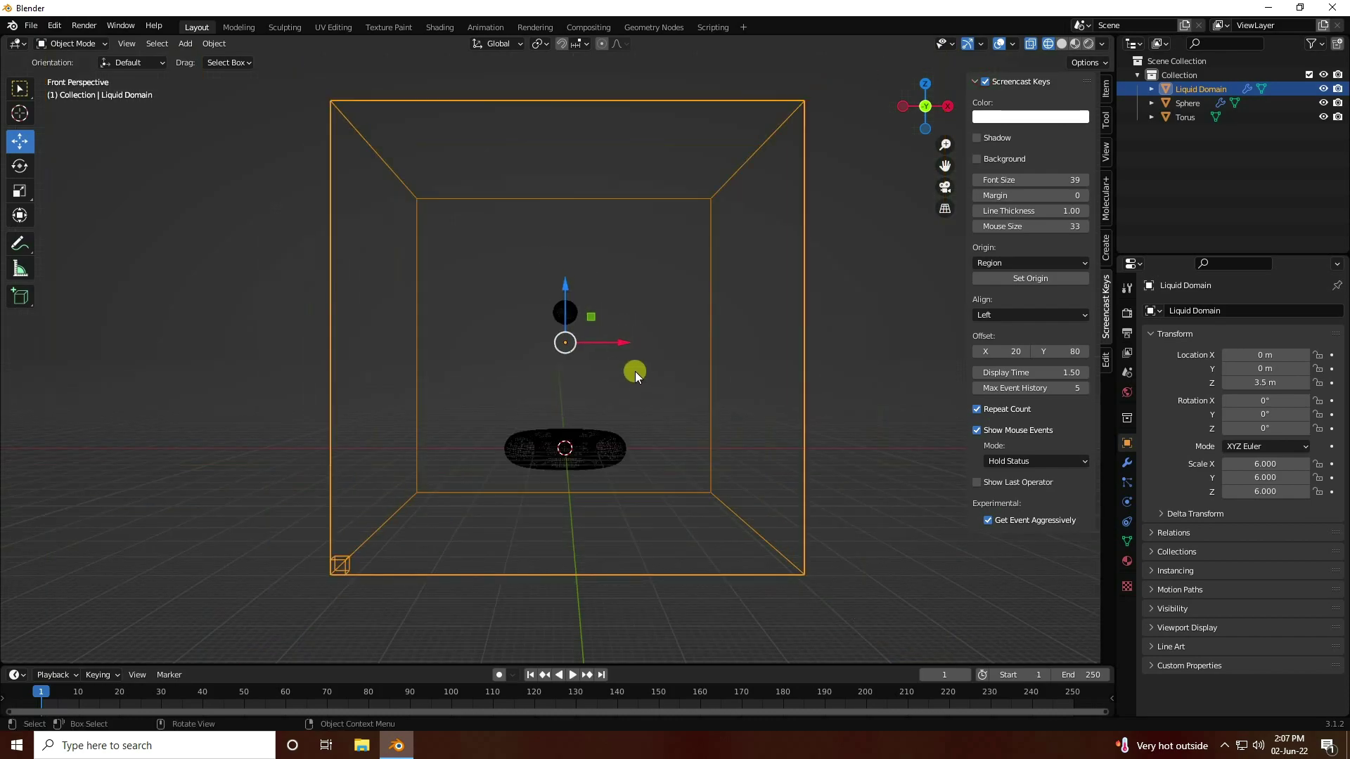
Lower the Liquid Domain to about Z 0.067 m so it encloses the torus
{"action": "key", "text": "KP_1"}
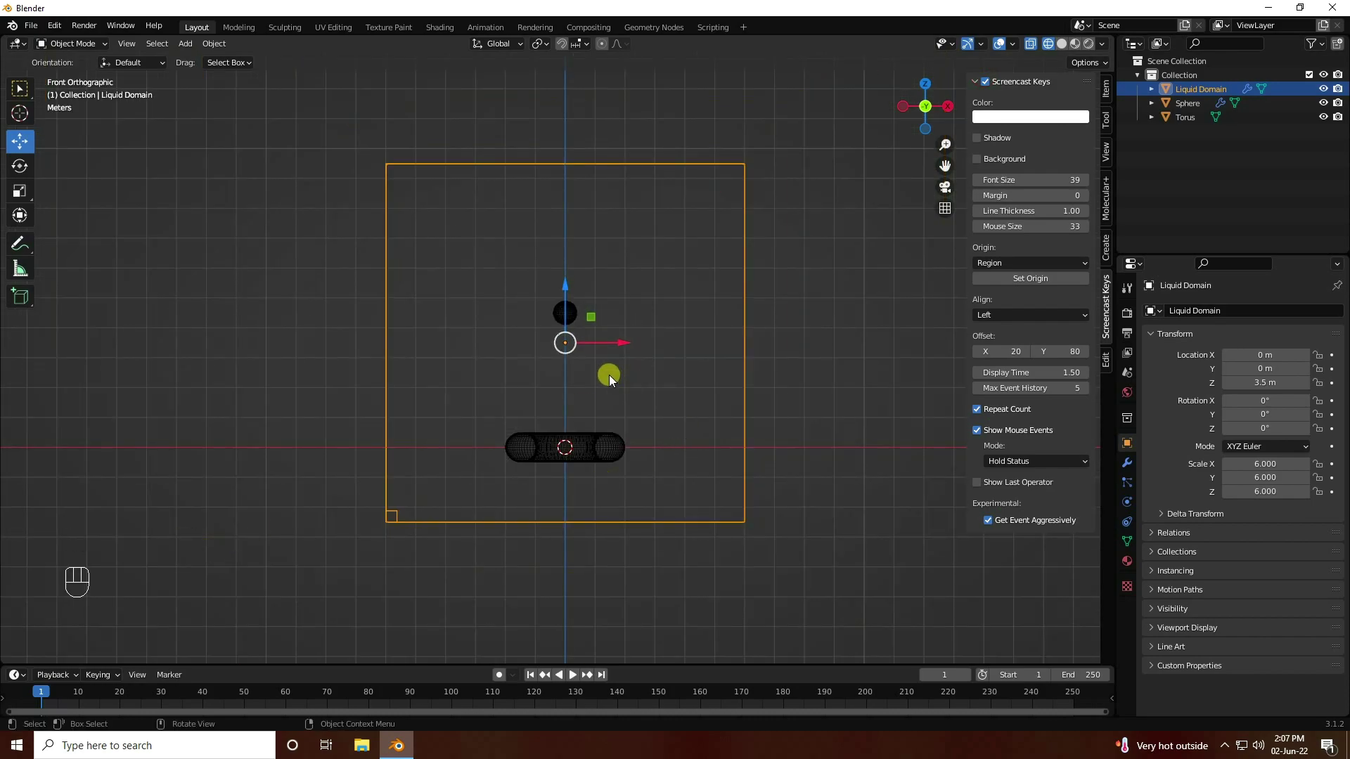
{"action": "middle_click_drag", "start_coordinate": [608, 374], "coordinate": [571, 297], "text": "shift"}
{"action": "left_click_drag", "start_coordinate": [534, 205], "coordinate": [550, 318]}
{"action": "scroll", "coordinate": [576, 293], "scroll_direction": "up", "scroll_amount": 4}
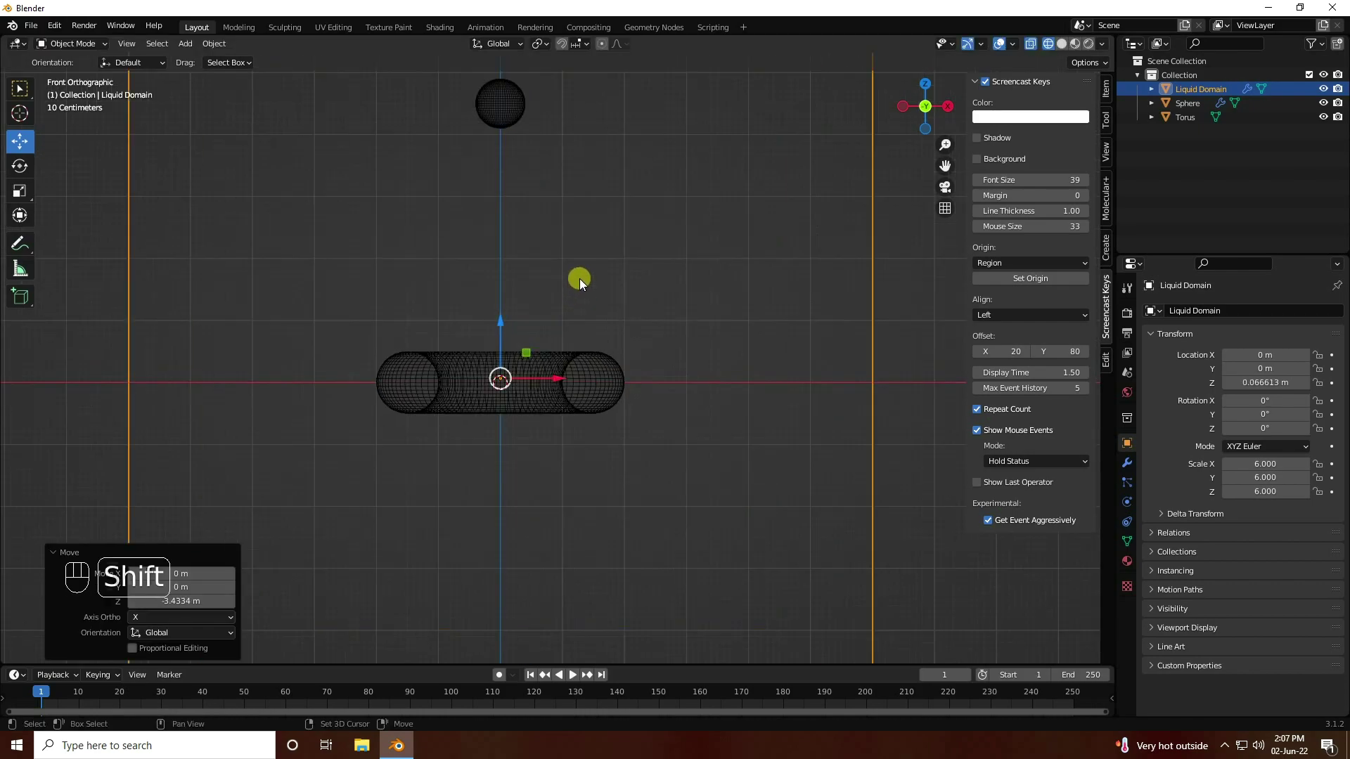
{"action": "middle_click_drag", "start_coordinate": [580, 279], "coordinate": [630, 336], "text": "shift"}
{"action": "scroll", "coordinate": [542, 268], "scroll_direction": "up", "scroll_amount": 1}
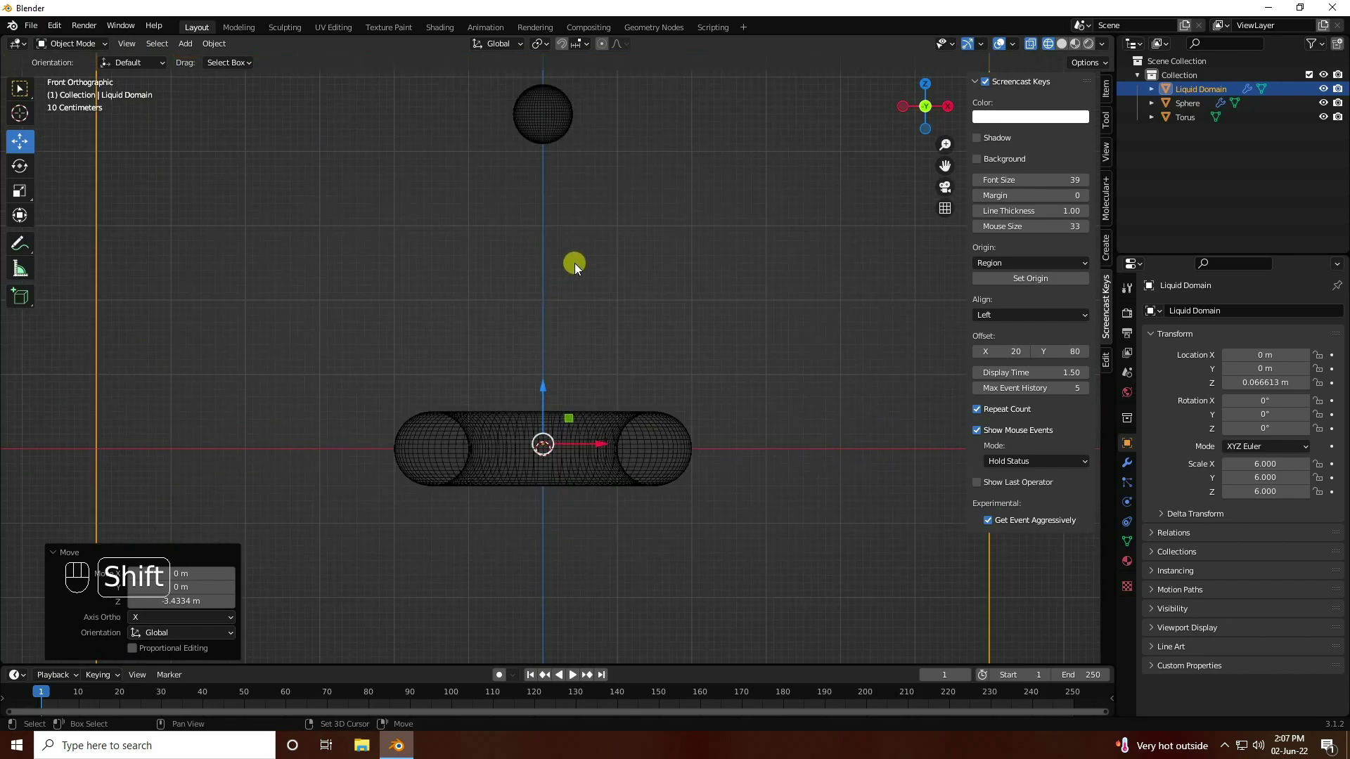
{"action": "middle_click_drag", "start_coordinate": [575, 263], "coordinate": [585, 289], "text": "shift"}
{"action": "left_click", "coordinate": [446, 454]}
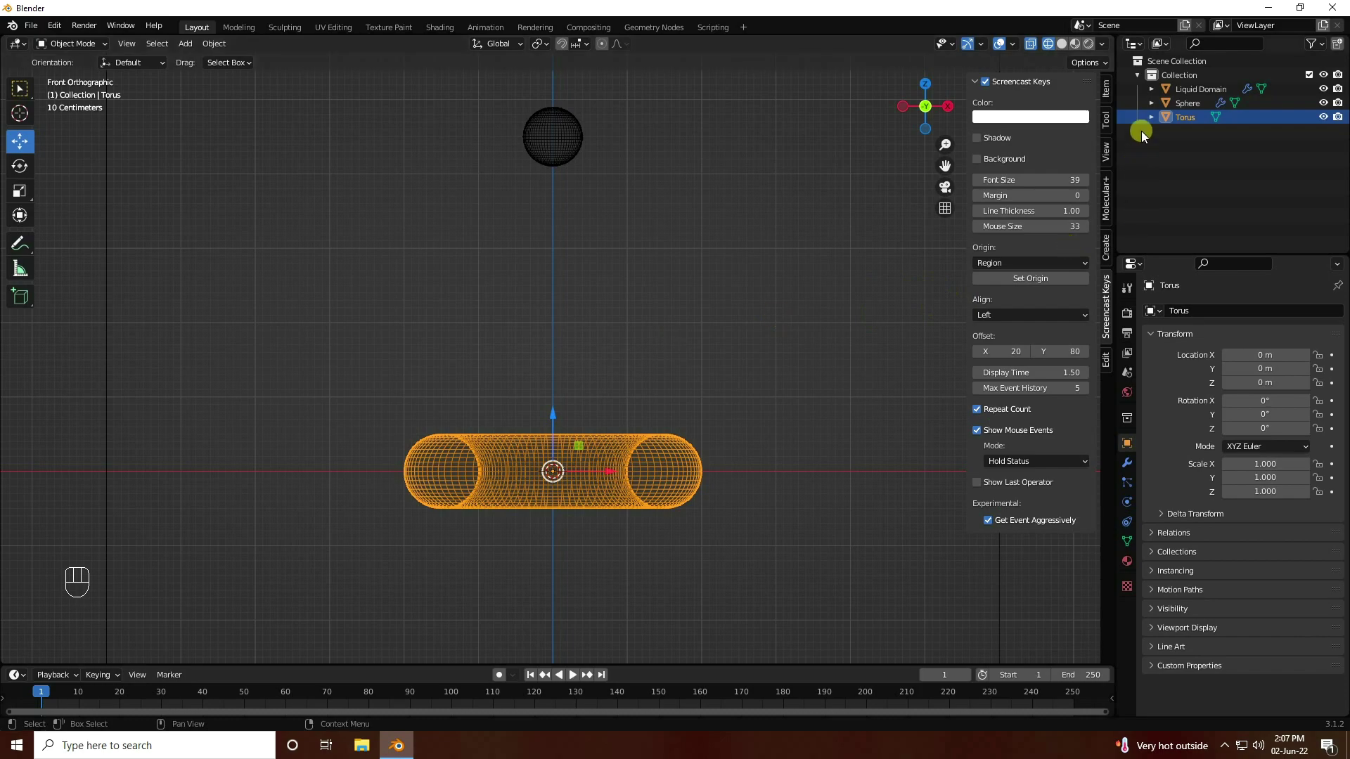
Set the end frame to 500 and keyframe torus Y rotation: 0° at frame 1, 1800° at 500
{"action": "mouse_move", "coordinate": [1265, 414]}
{"action": "left_mouse_down"}
{"action": "mouse_move", "coordinate": [504, 452]}
{"action": "mouse_move", "coordinate": [548, 431]}
{"action": "mouse_move", "coordinate": [1341, 540]}
{"action": "mouse_move", "coordinate": [1034, 552]}
{"action": "mouse_move", "coordinate": [1167, 645]}
{"action": "mouse_move", "coordinate": [1269, 412]}
{"action": "left_mouse_up"}
{"action": "left_click", "coordinate": [1267, 414]}
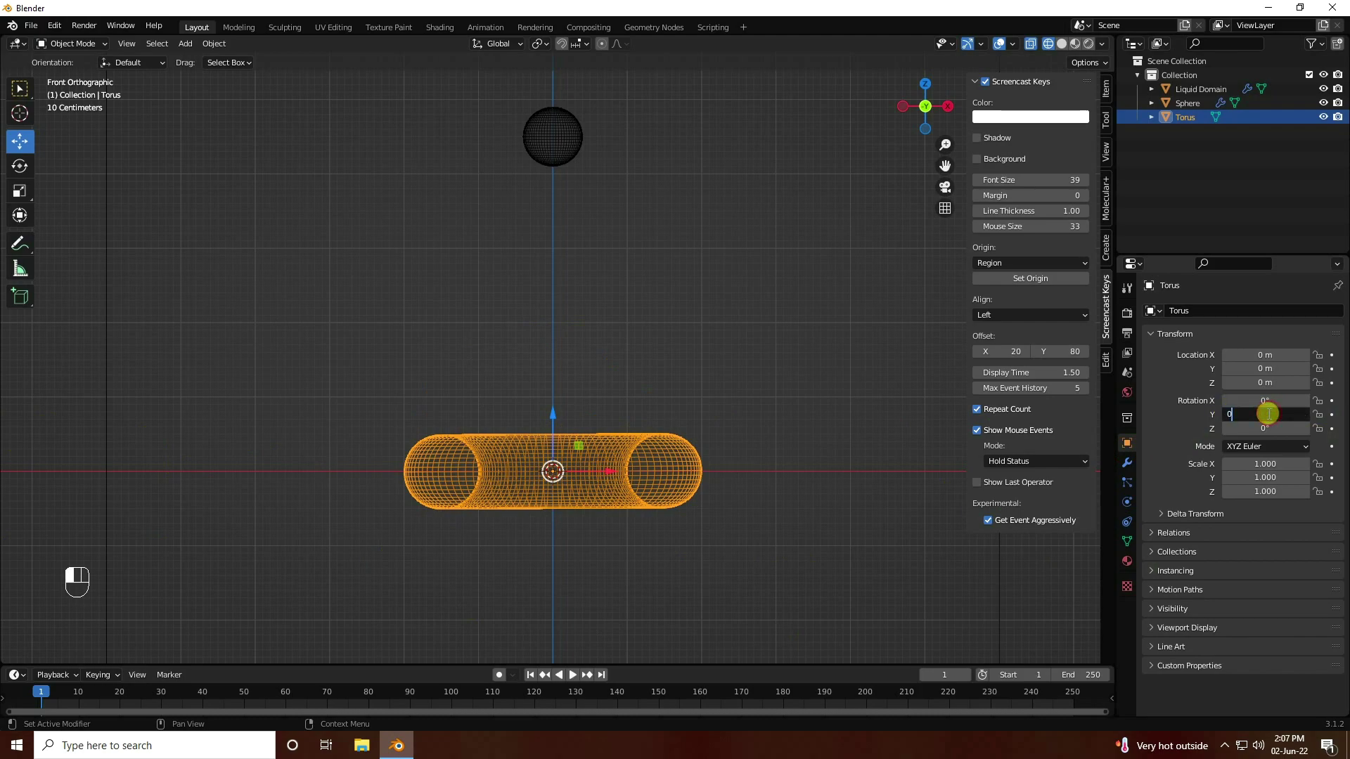
{"action": "key", "text": "Return"}
{"action": "left_click", "coordinate": [1075, 673]}
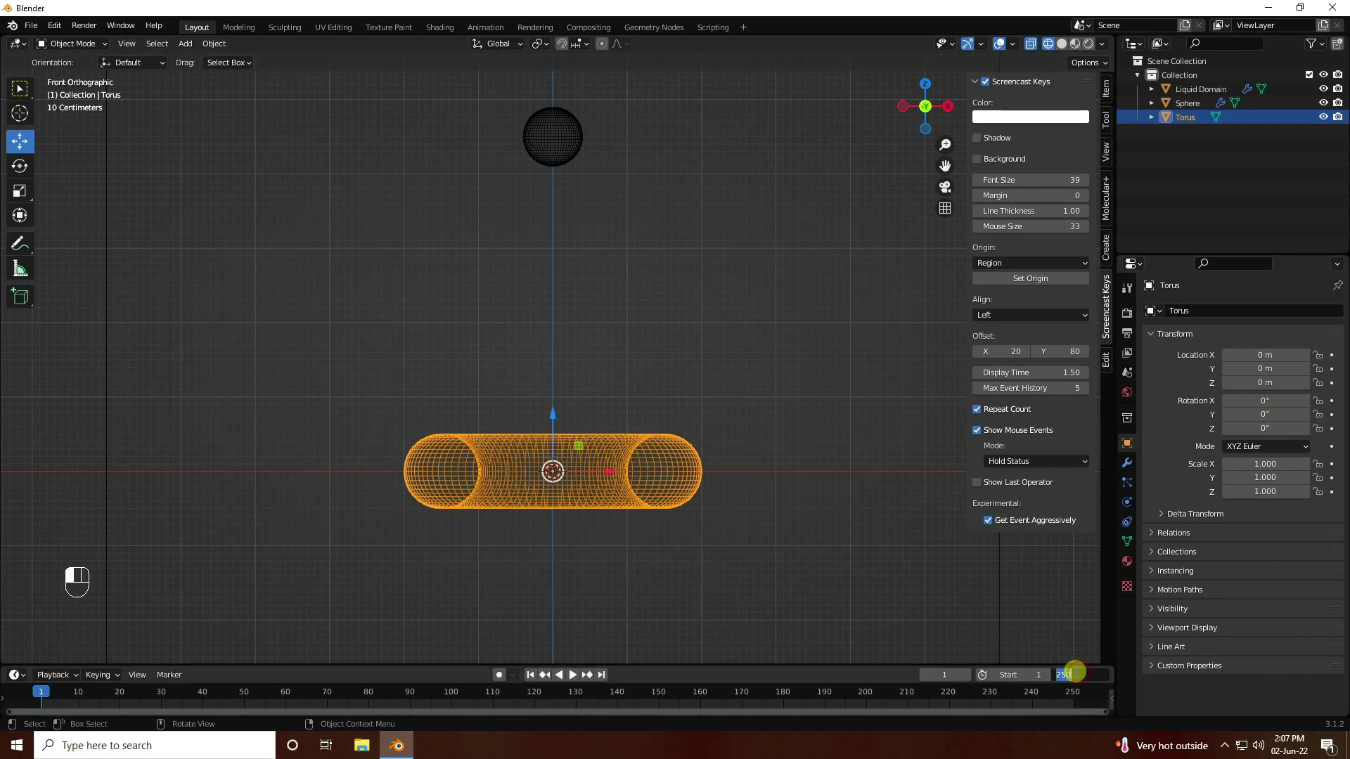
{"action": "type", "text": "500"}
{"action": "key", "text": "Return"}
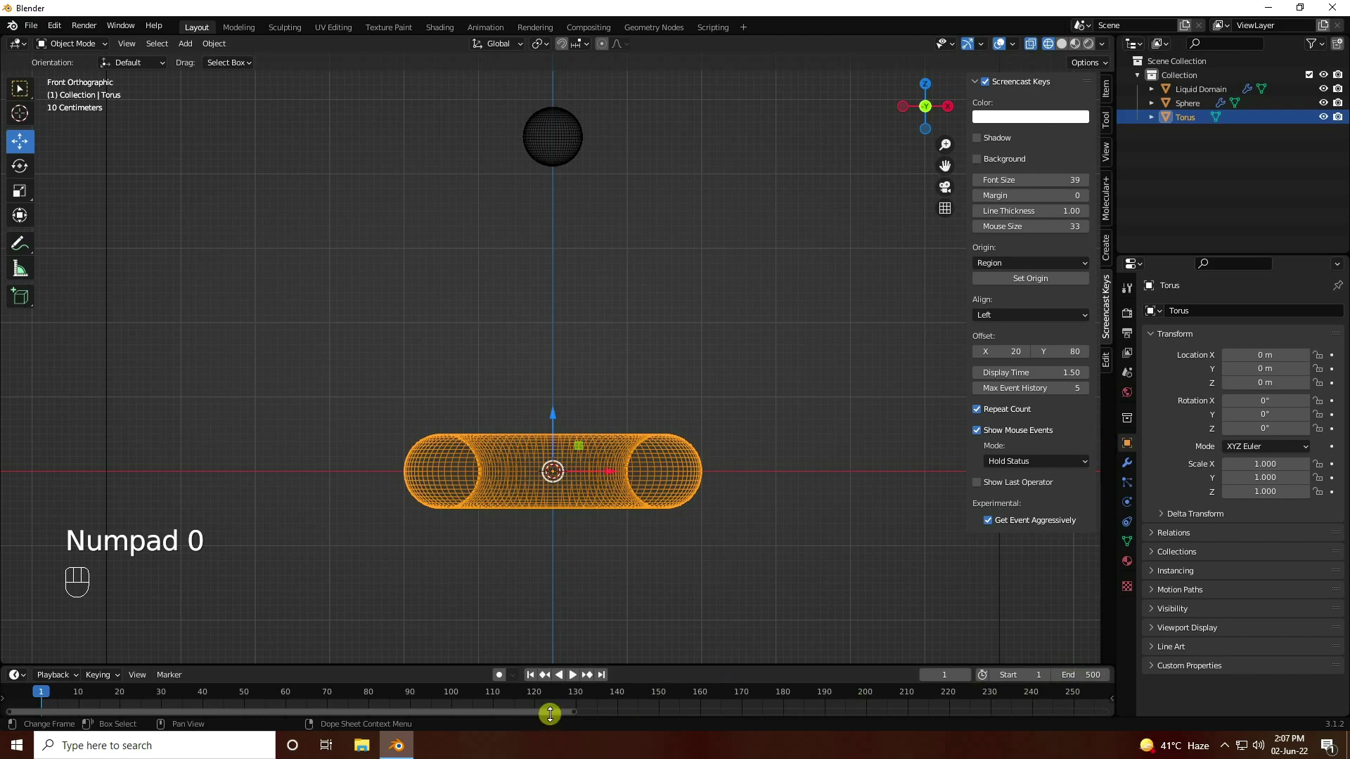
{"action": "left_click_drag", "start_coordinate": [550, 714], "coordinate": [1154, 706]}
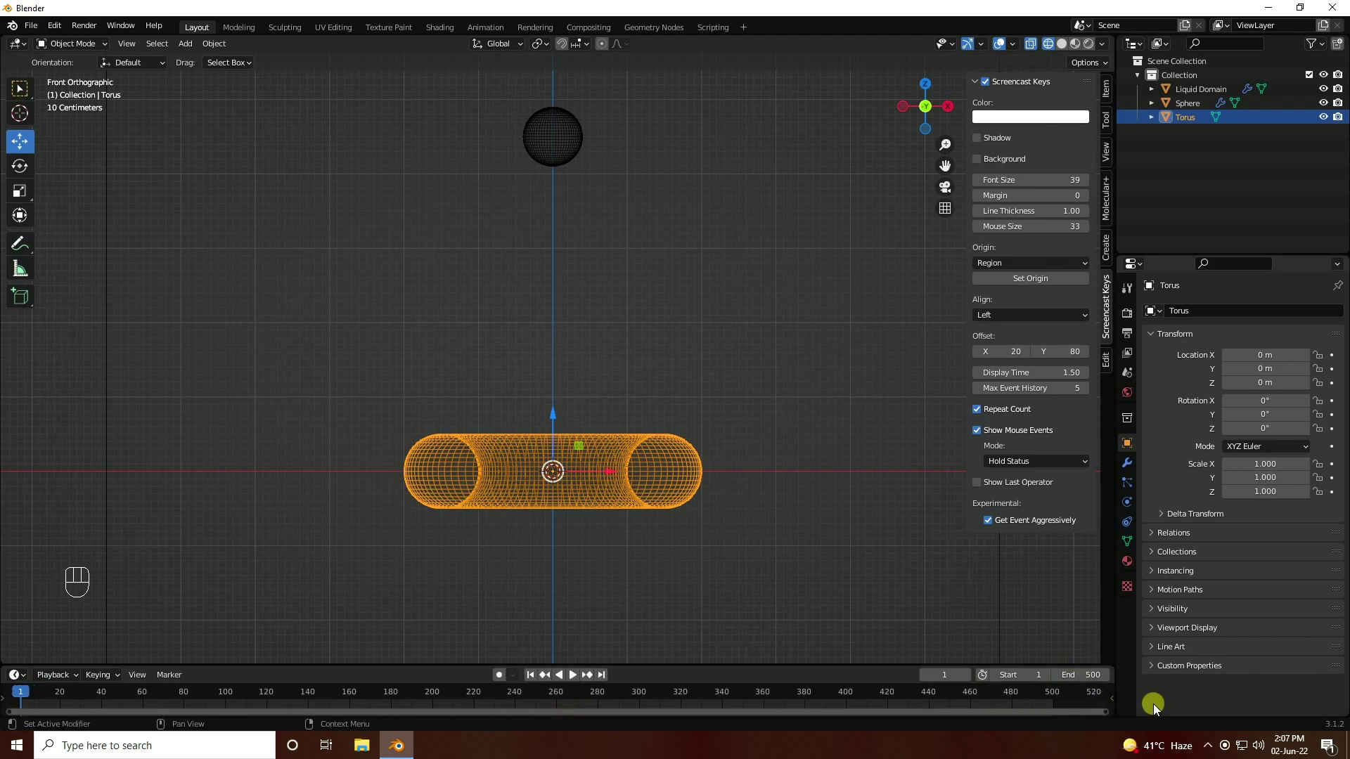
{"action": "left_click", "coordinate": [1332, 414]}
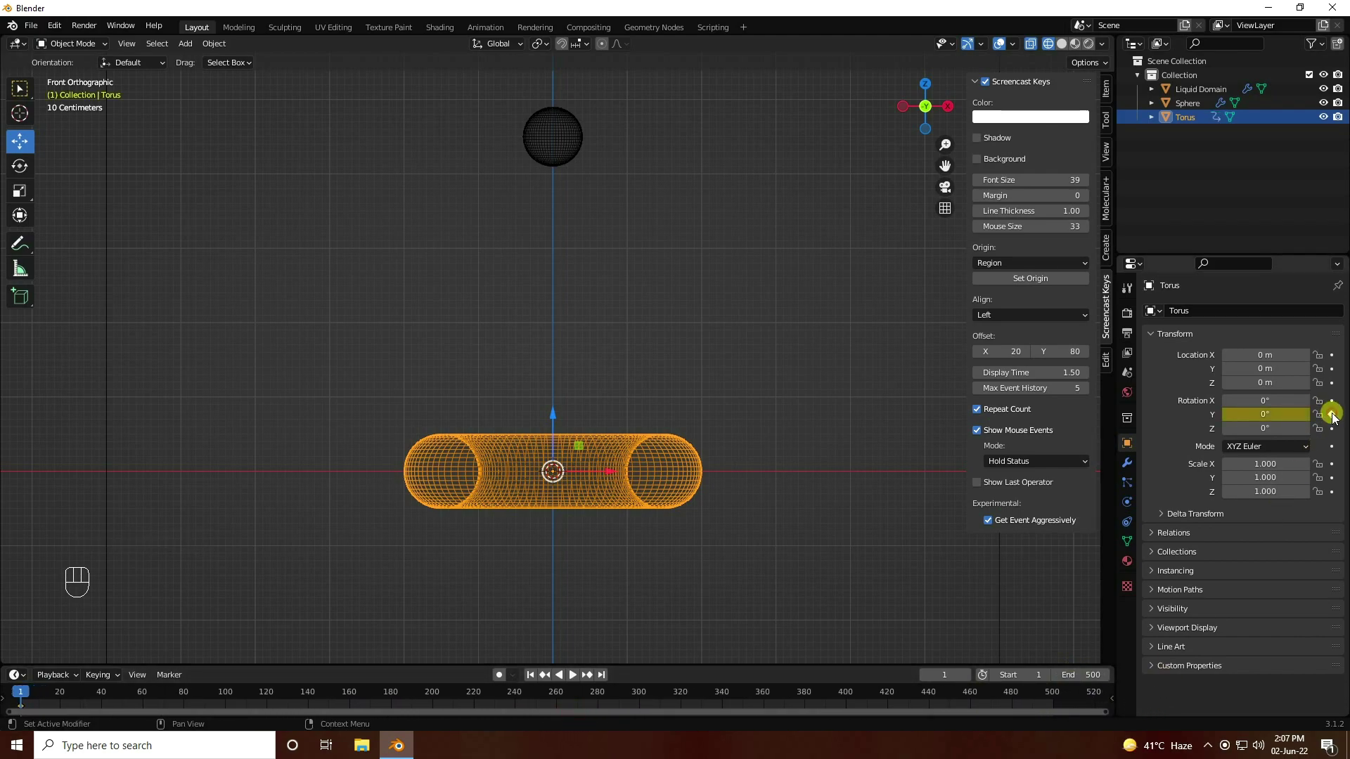
{"action": "left_click", "coordinate": [602, 675]}
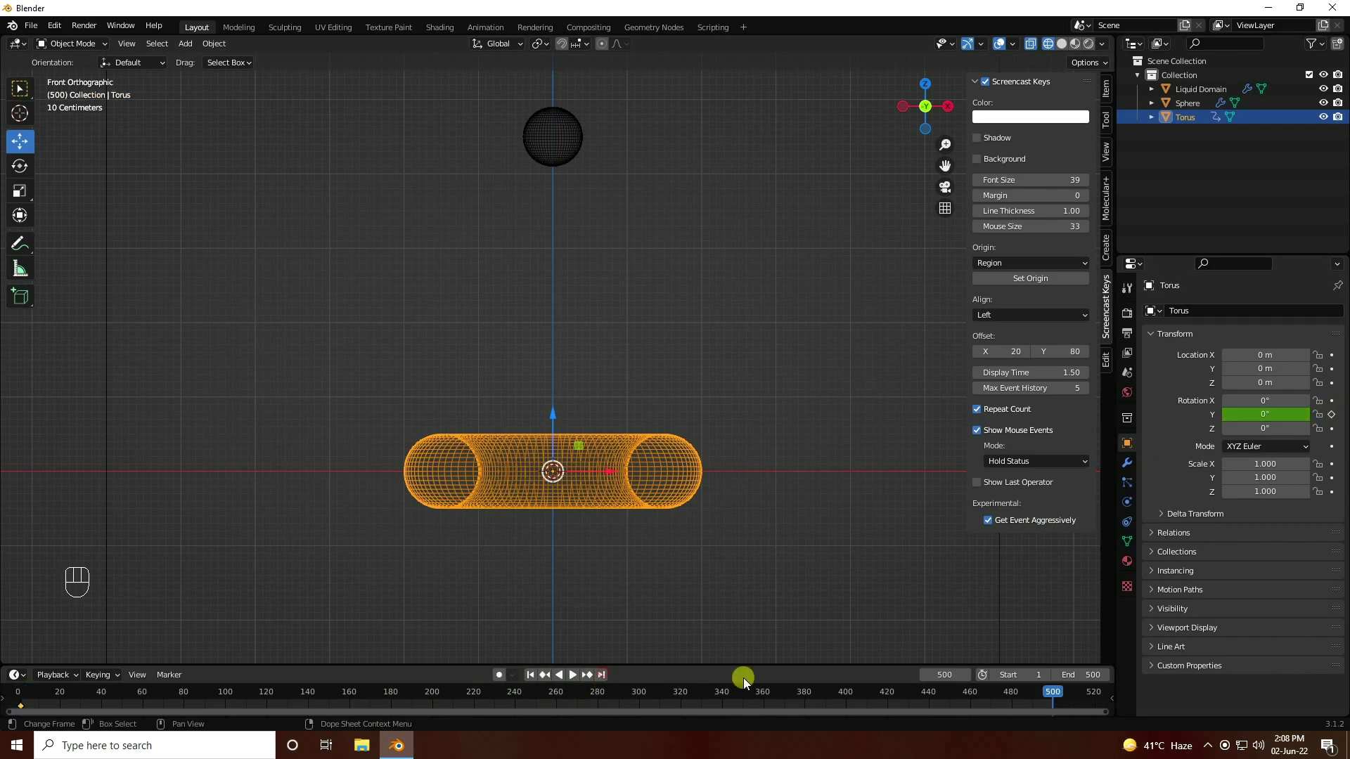
{"action": "left_click", "coordinate": [1276, 414]}
{"action": "type", "text": "18"}
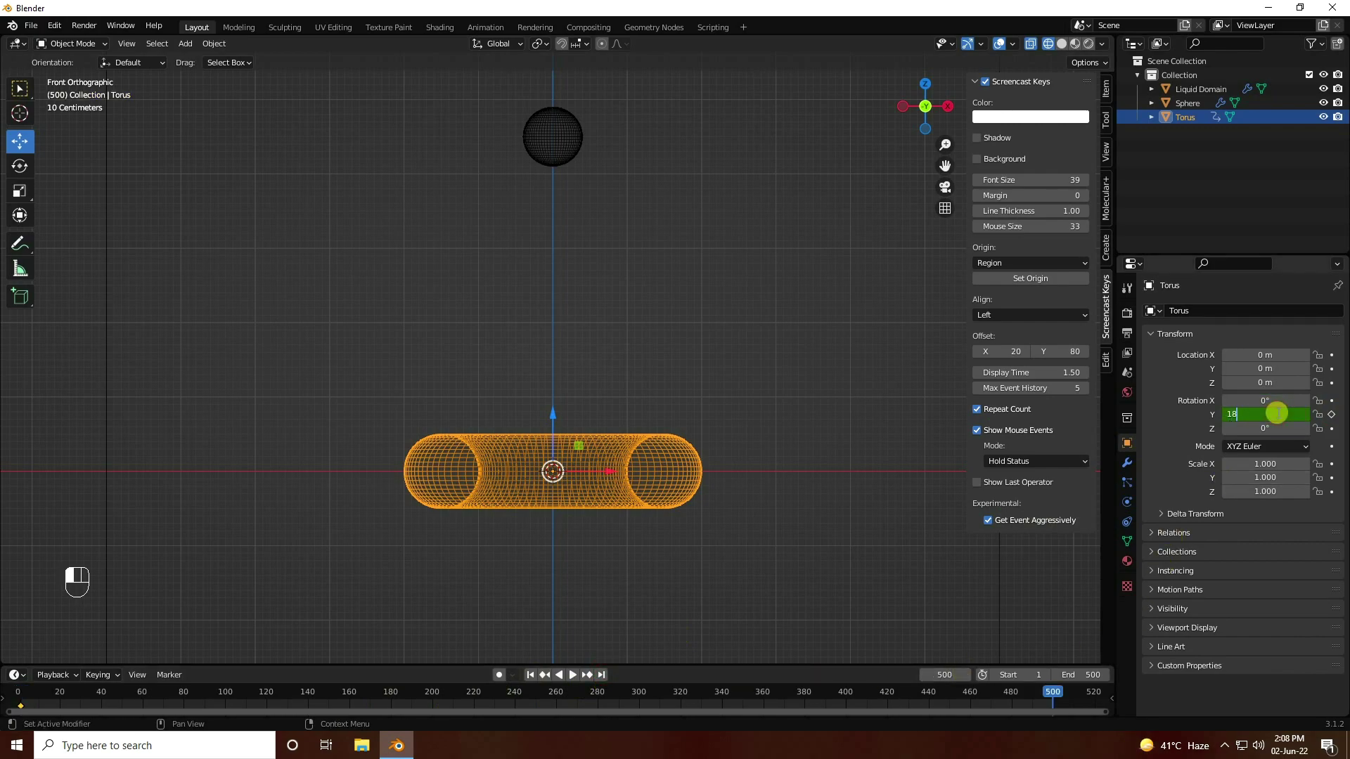
{"action": "type", "text": "00"}
{"action": "left_click", "coordinate": [1332, 414]}
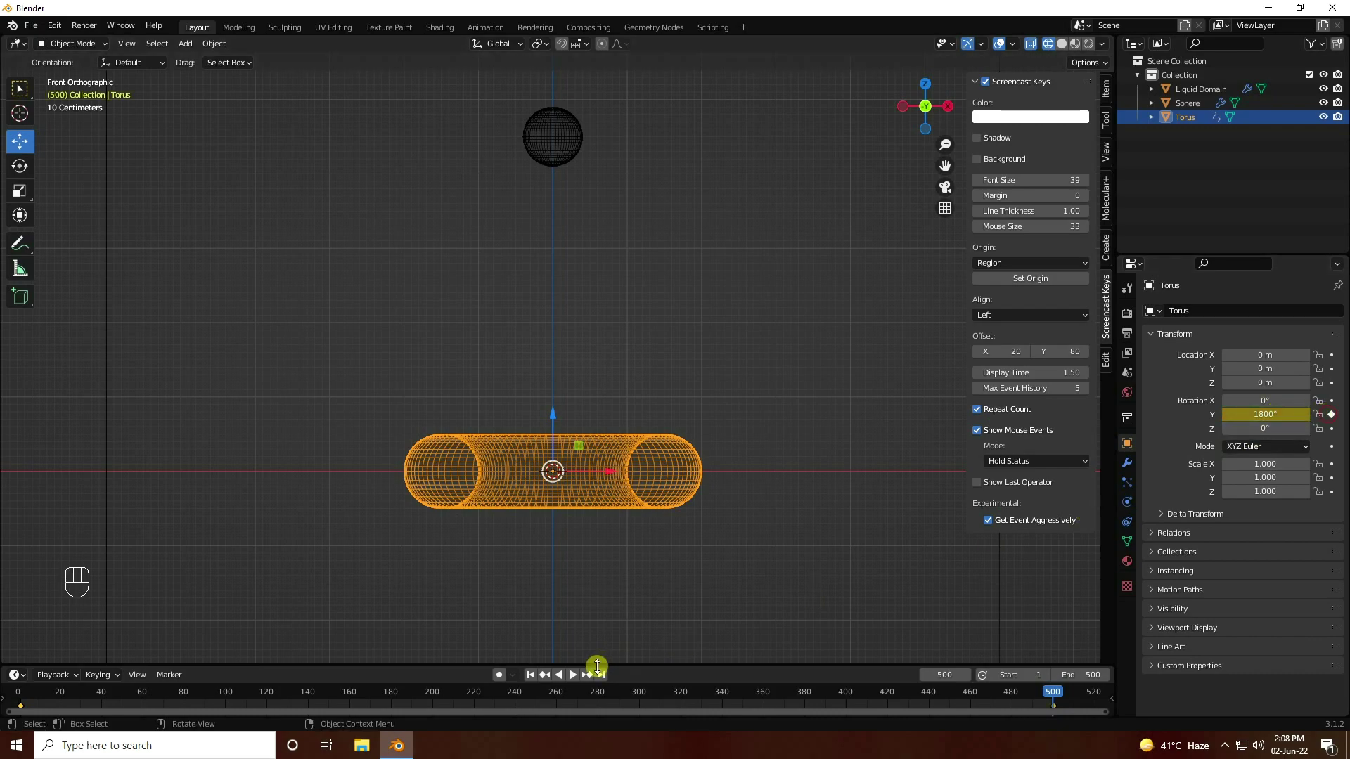
Enlarge the timeline, preview the spin from frame 1, and select the rotation keyframes
{"action": "left_click_drag", "start_coordinate": [595, 665], "coordinate": [611, 589]}
{"action": "left_click", "coordinate": [545, 599]}
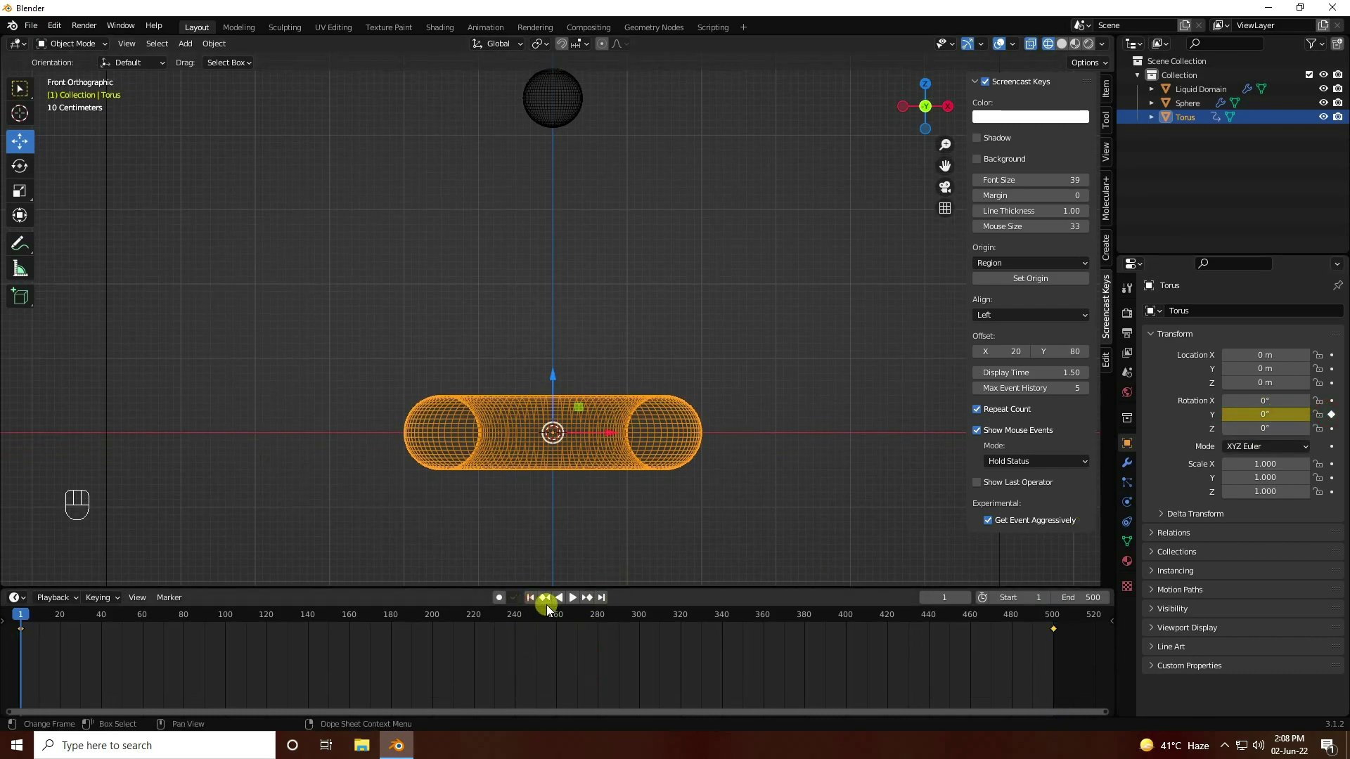
{"action": "left_click", "coordinate": [572, 599]}
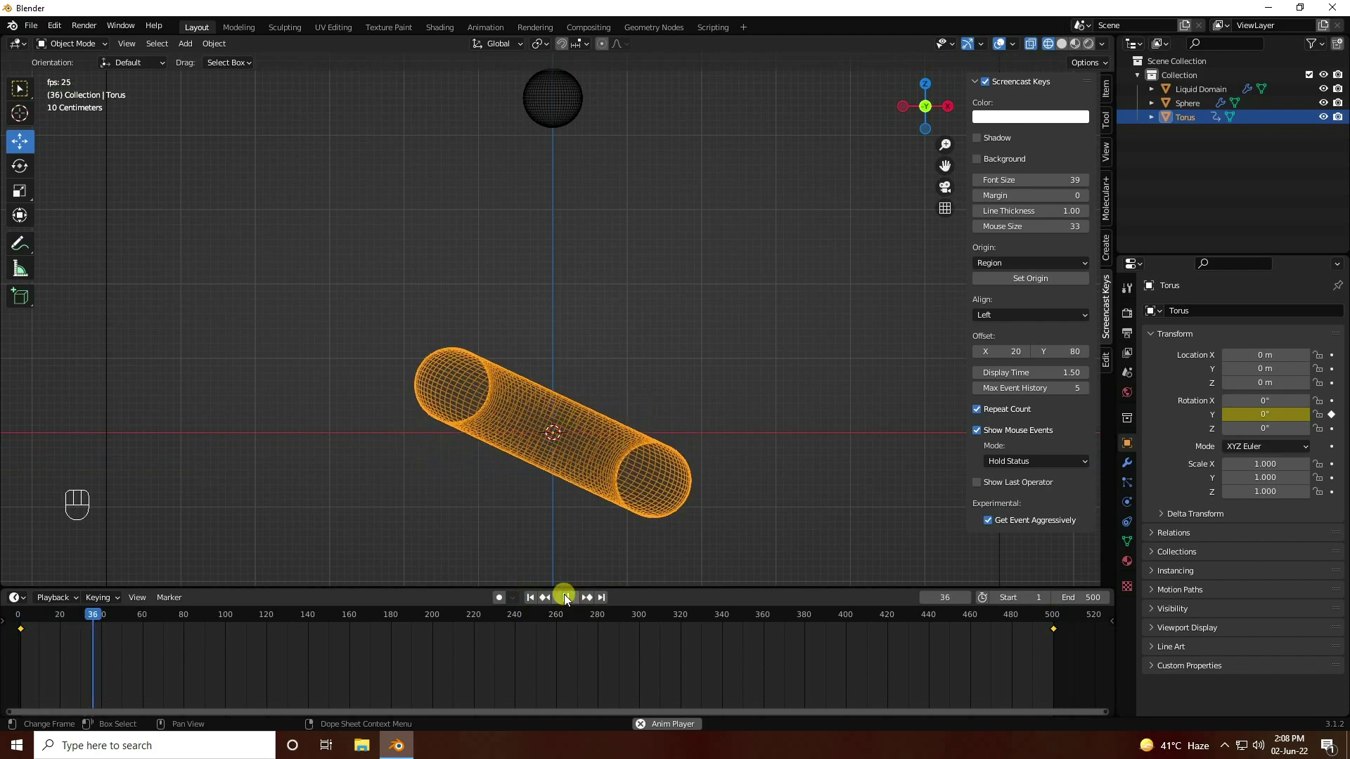
{"action": "left_click", "coordinate": [565, 599]}
{"action": "left_click", "coordinate": [530, 597]}
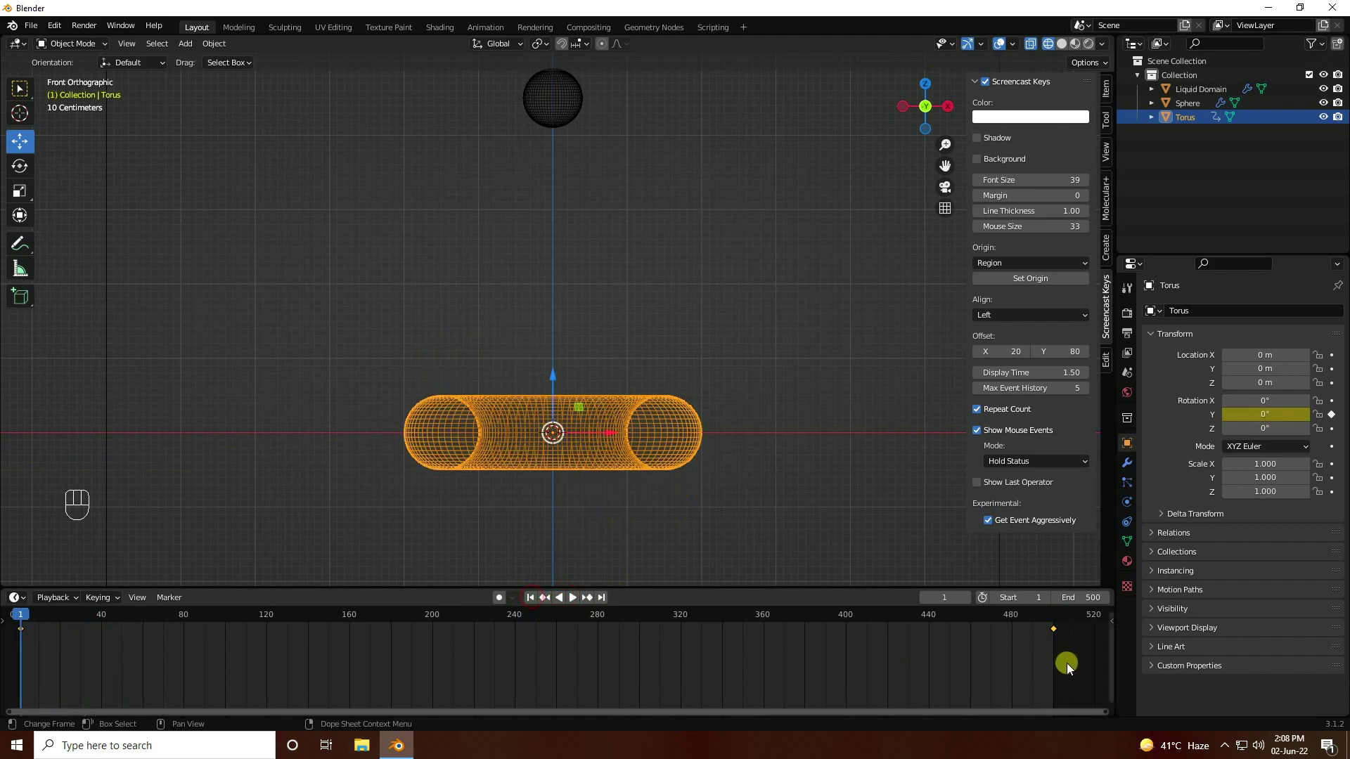
{"action": "left_click_drag", "start_coordinate": [1072, 663], "coordinate": [14, 616]}
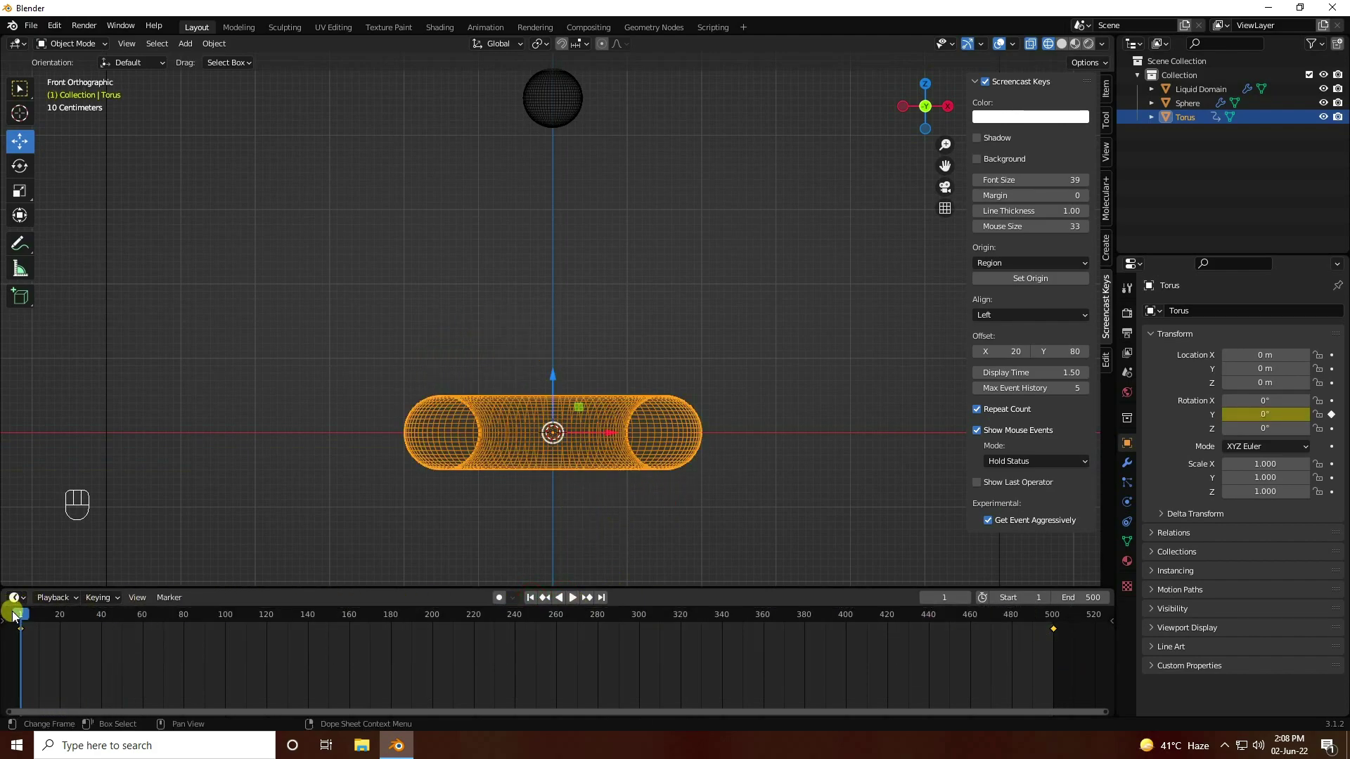
Set the rotation keyframes to Linear interpolation and play back to check the even spin
{"action": "key", "text": "t"}
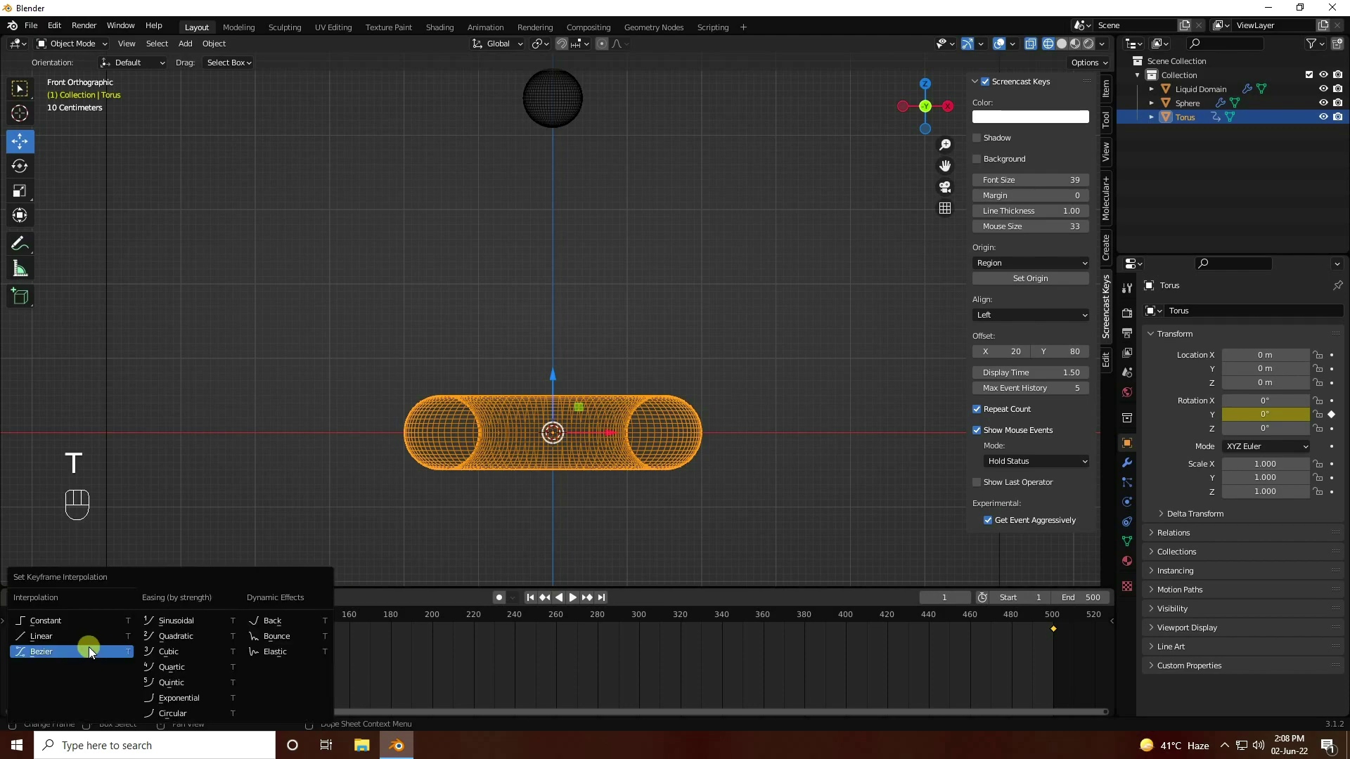
{"action": "left_click", "coordinate": [61, 638]}
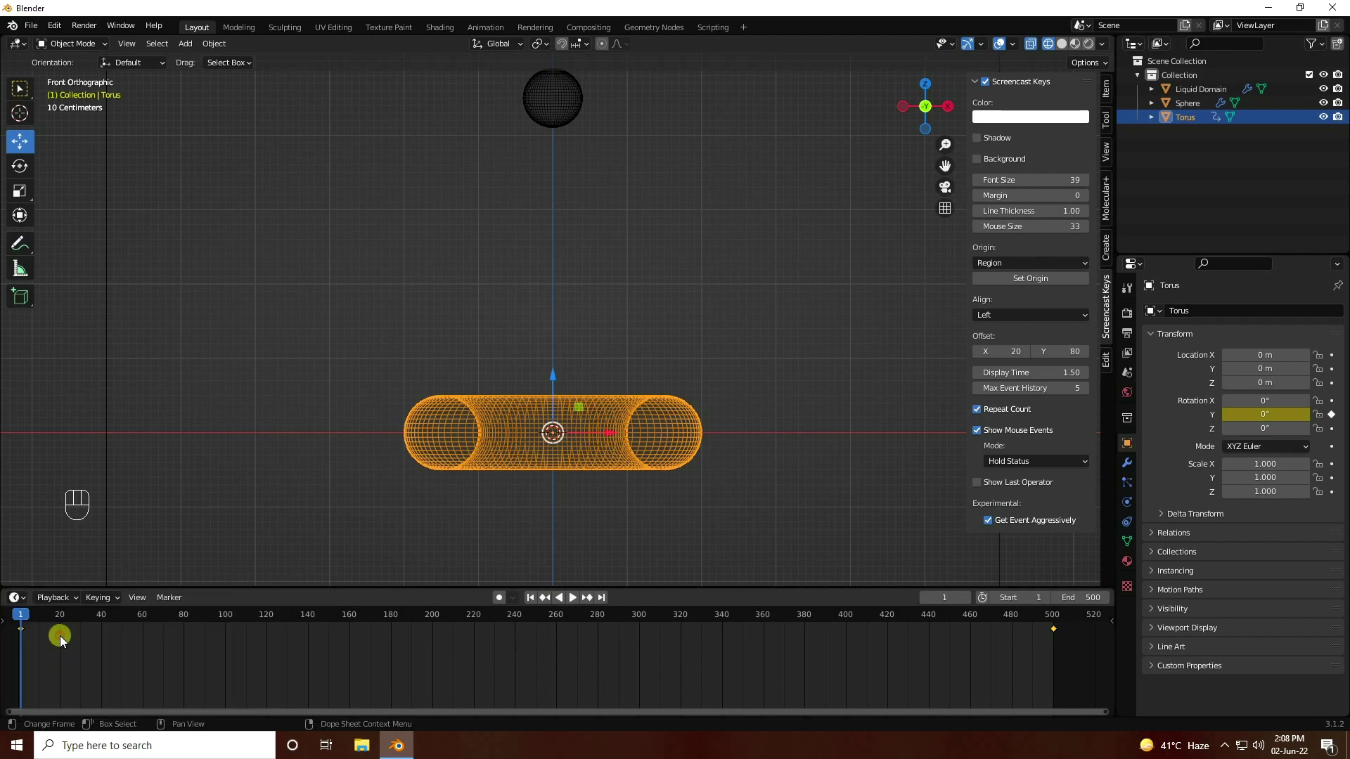
{"action": "left_click", "coordinate": [573, 599]}
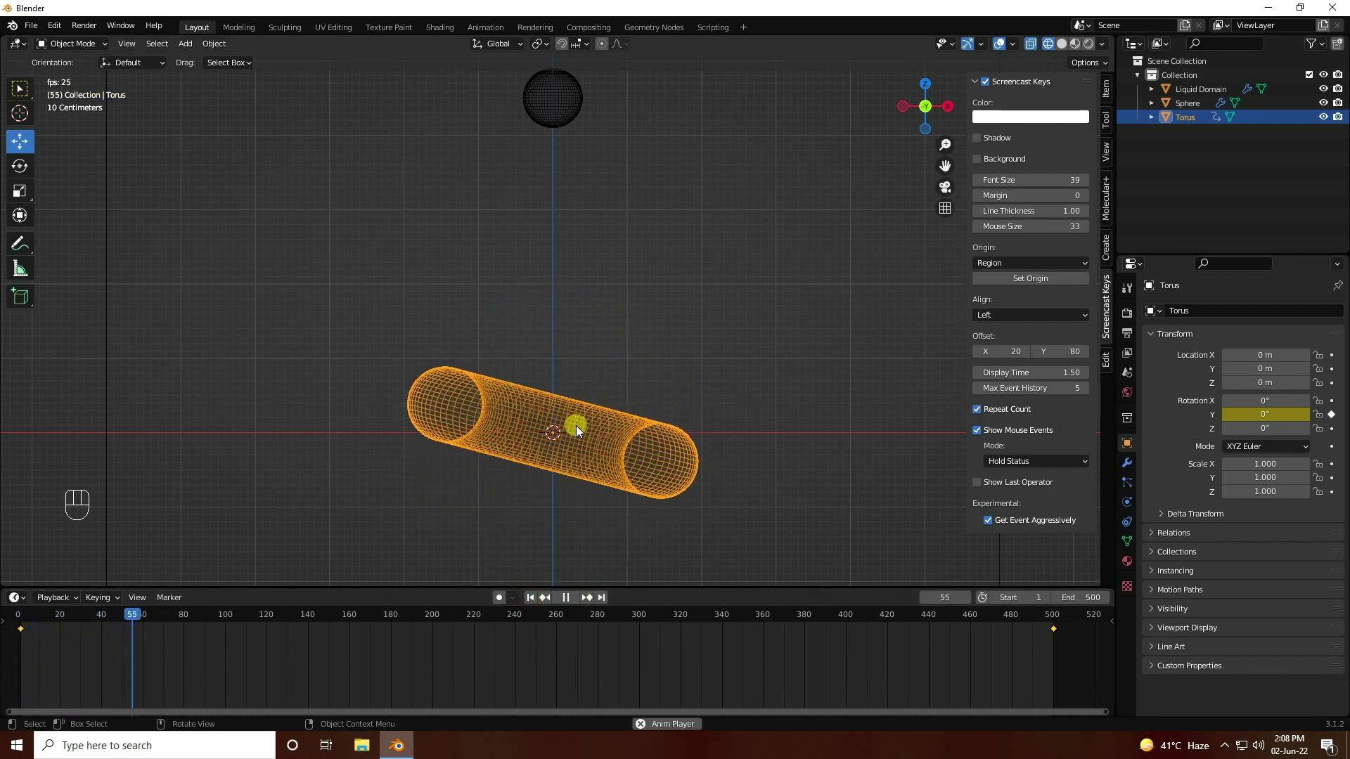
{"action": "left_click", "coordinate": [566, 597]}
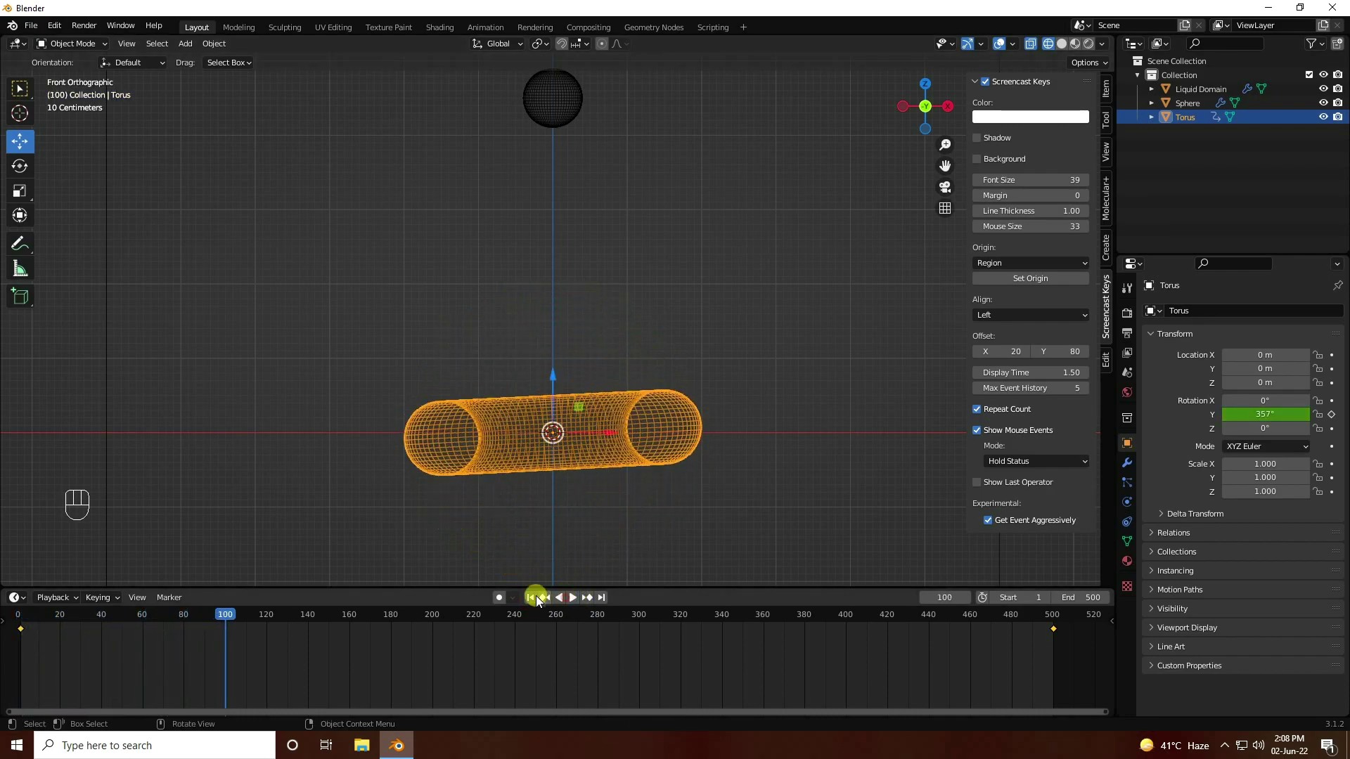
{"action": "left_click", "coordinate": [530, 597]}
{"action": "key", "text": "KP_1"}
{"action": "middle_click_drag", "start_coordinate": [588, 365], "coordinate": [619, 369]}
Select the Liquid Domain and turn off its front, back, left, right and bottom border collisions
{"action": "left_click", "coordinate": [1199, 90]}
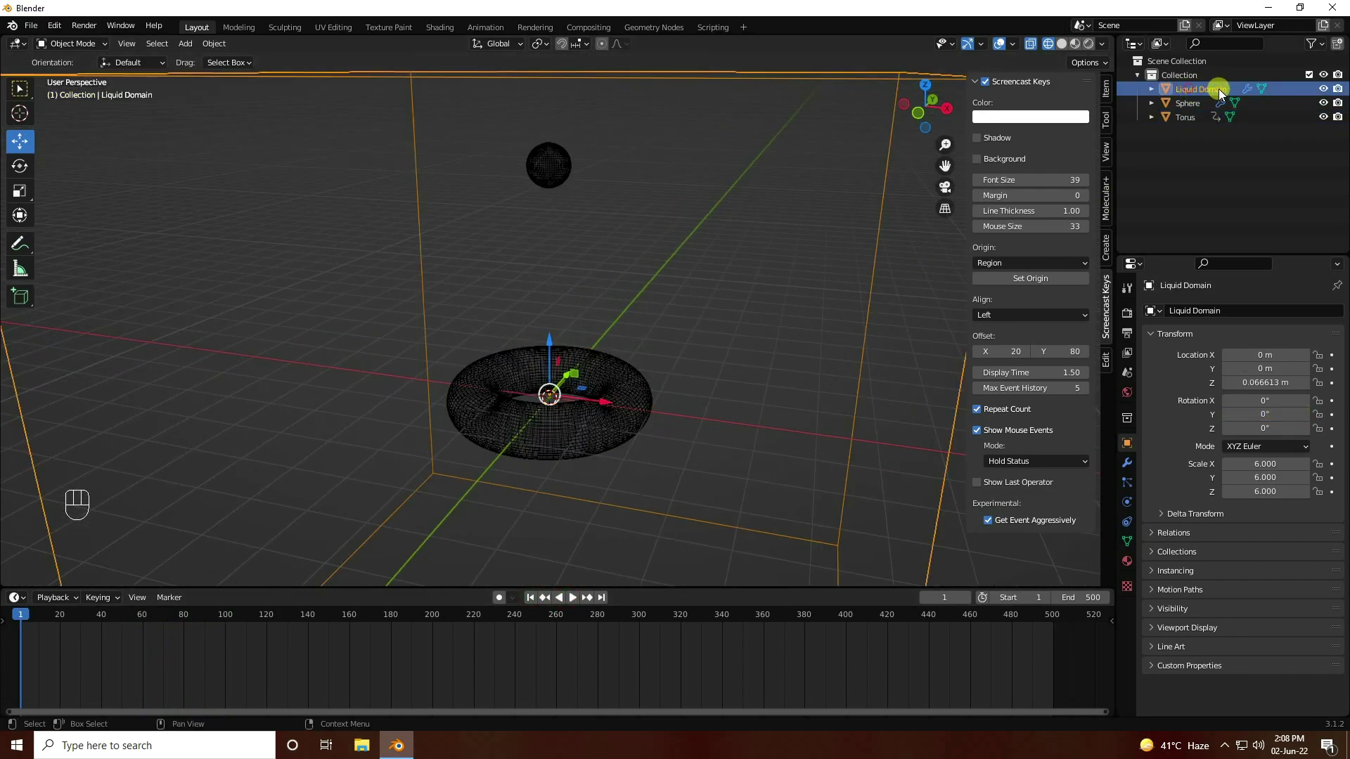
{"action": "left_click", "coordinate": [1127, 485]}
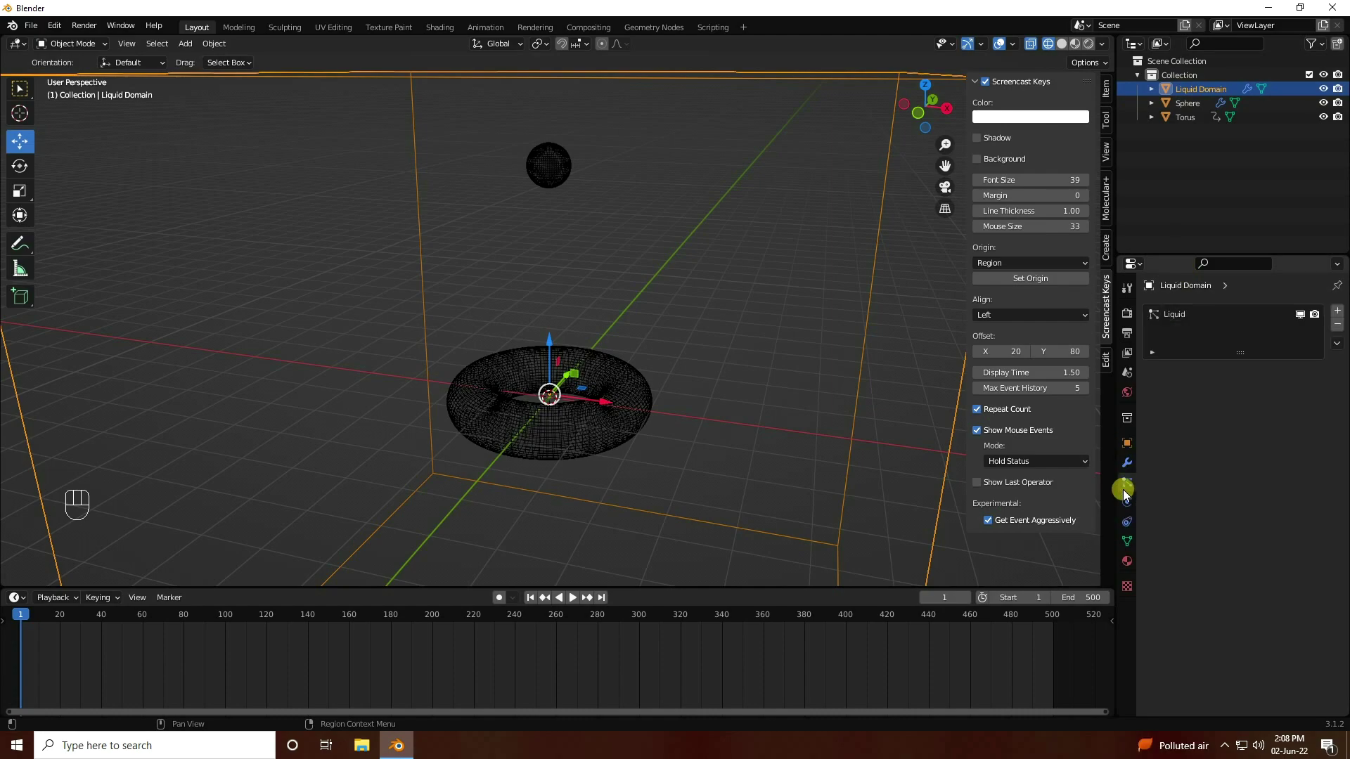
{"action": "left_click", "coordinate": [1125, 497]}
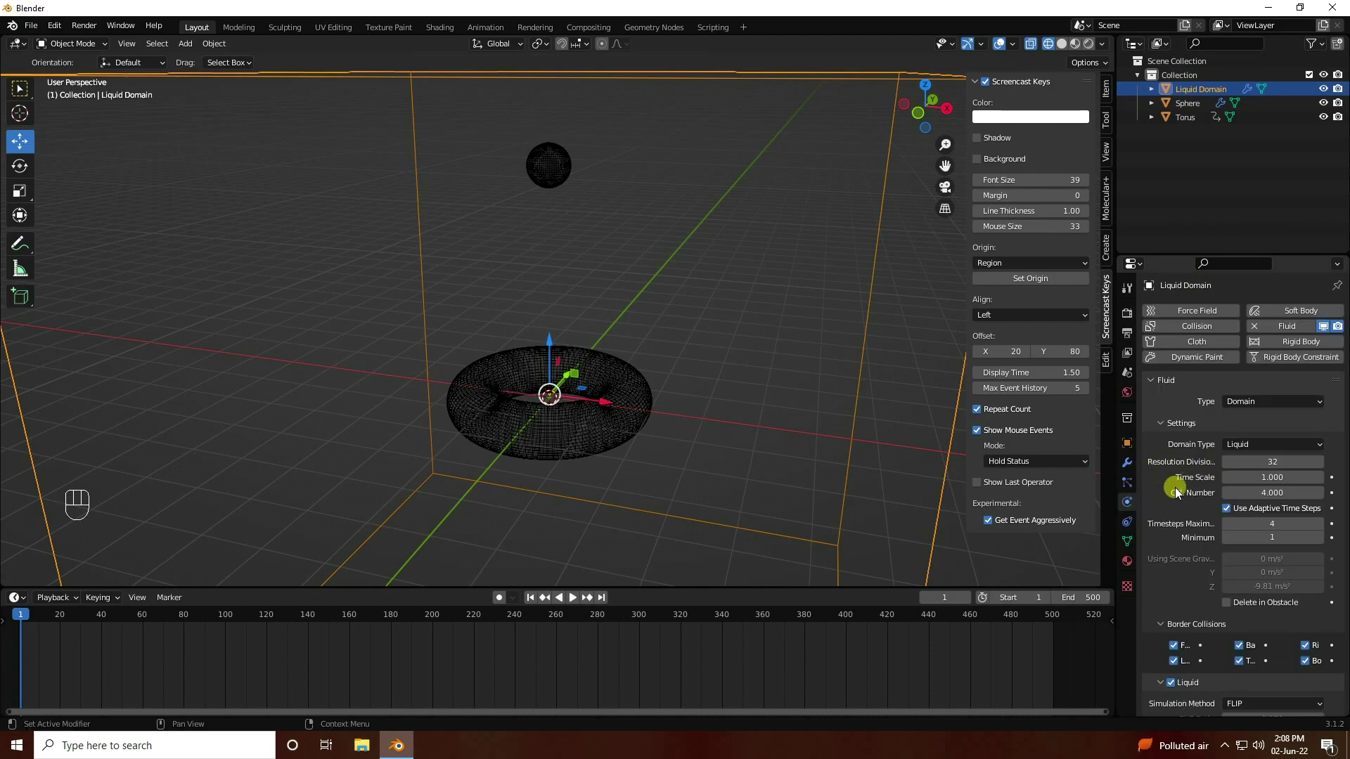
{"action": "scroll", "coordinate": [1176, 490], "scroll_direction": "down", "scroll_amount": 6}
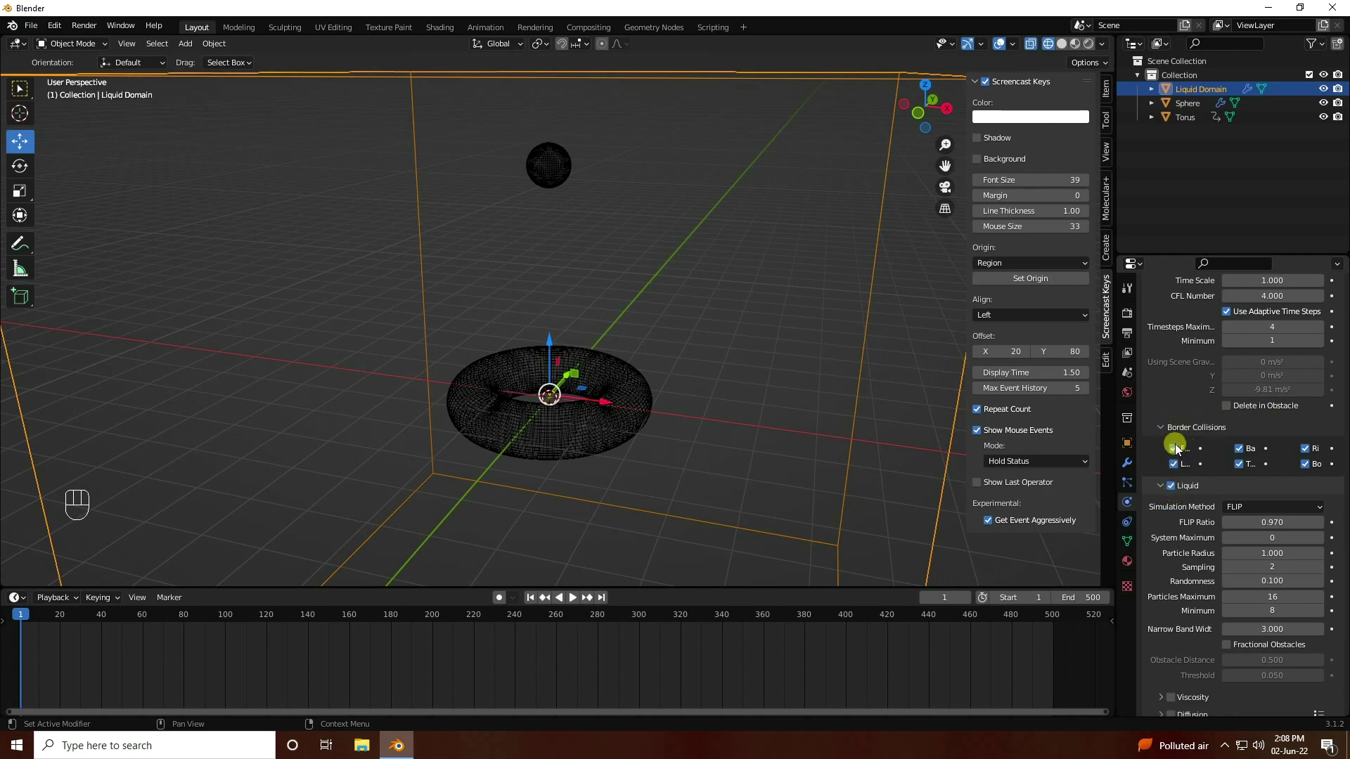
{"action": "left_click", "coordinate": [1173, 448]}
{"action": "left_click", "coordinate": [1173, 463]}
{"action": "left_click", "coordinate": [1239, 448]}
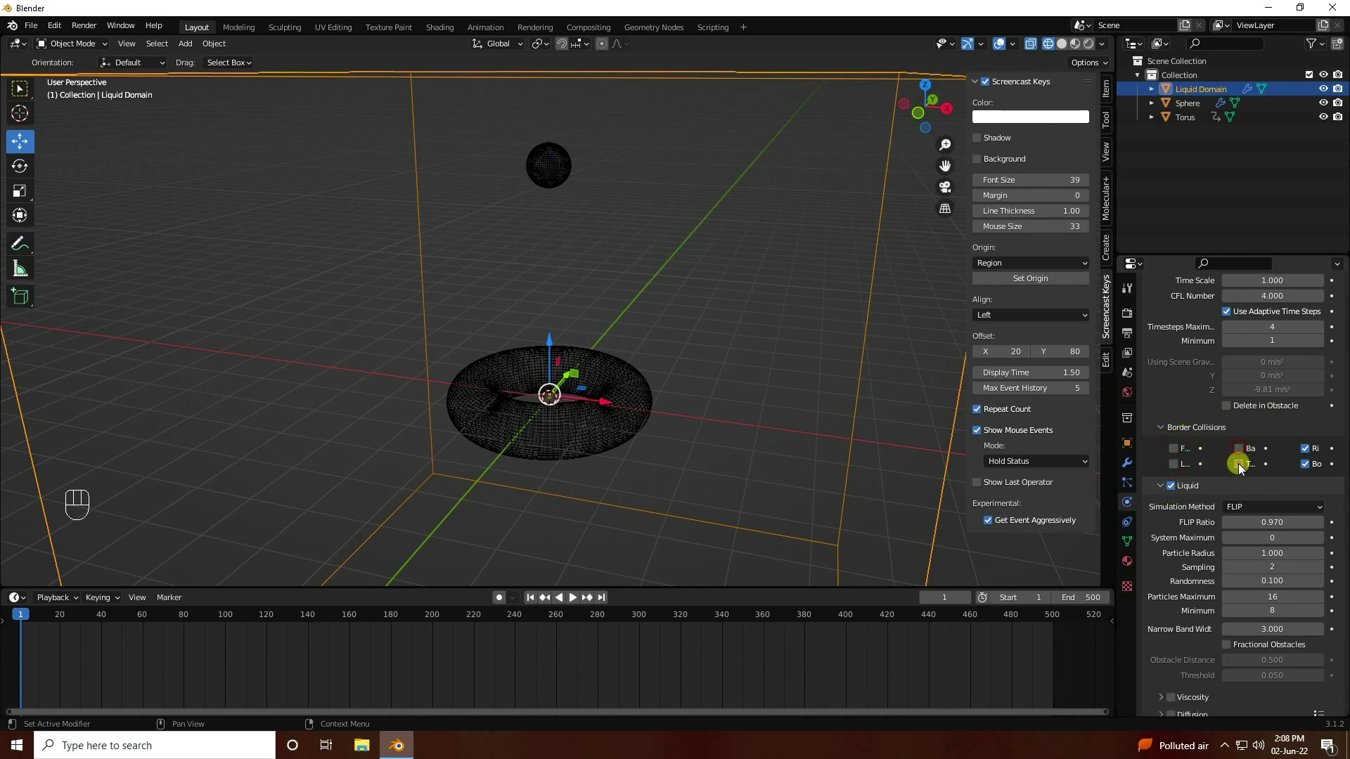
{"action": "left_click", "coordinate": [1300, 449]}
{"action": "left_click", "coordinate": [1306, 464]}
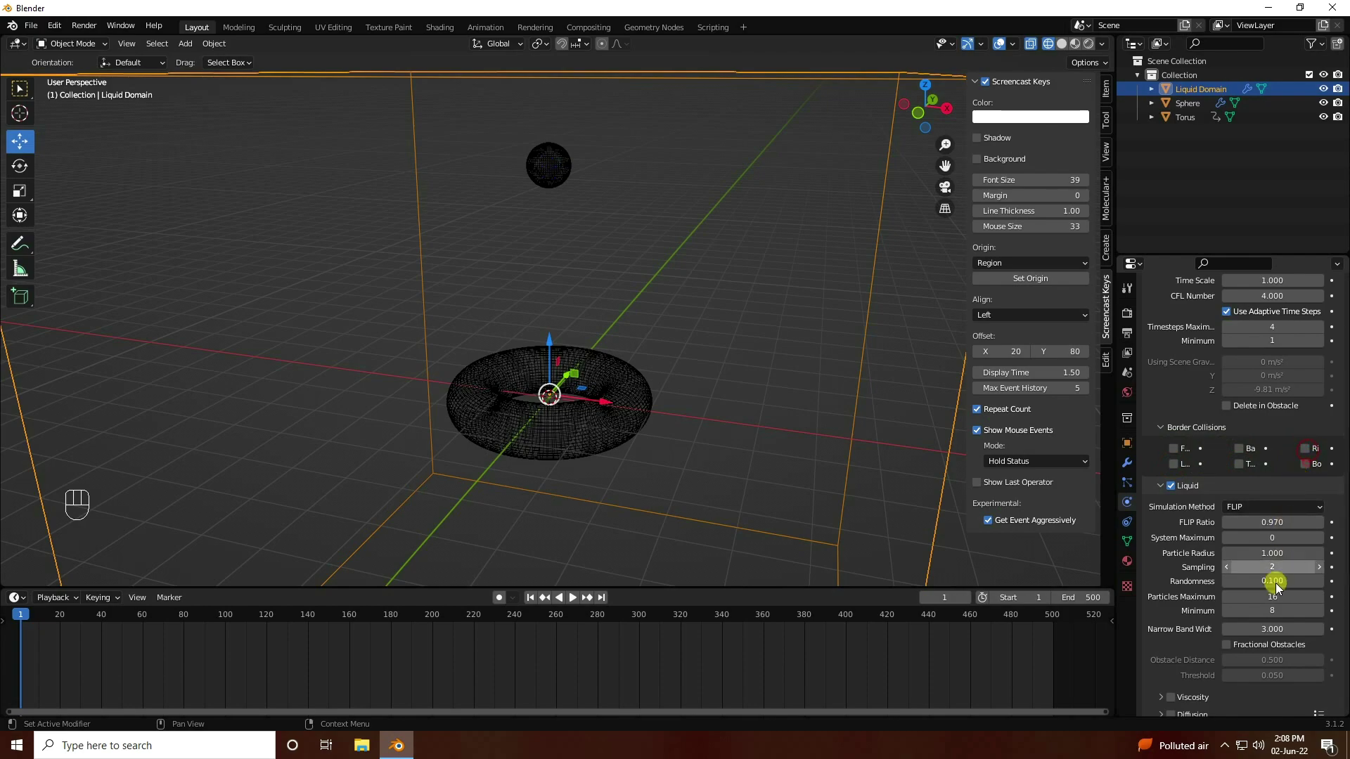
Set the domain's Sampling to 5 and Narrow Band Width to 15
{"action": "left_click", "coordinate": [1294, 567]}
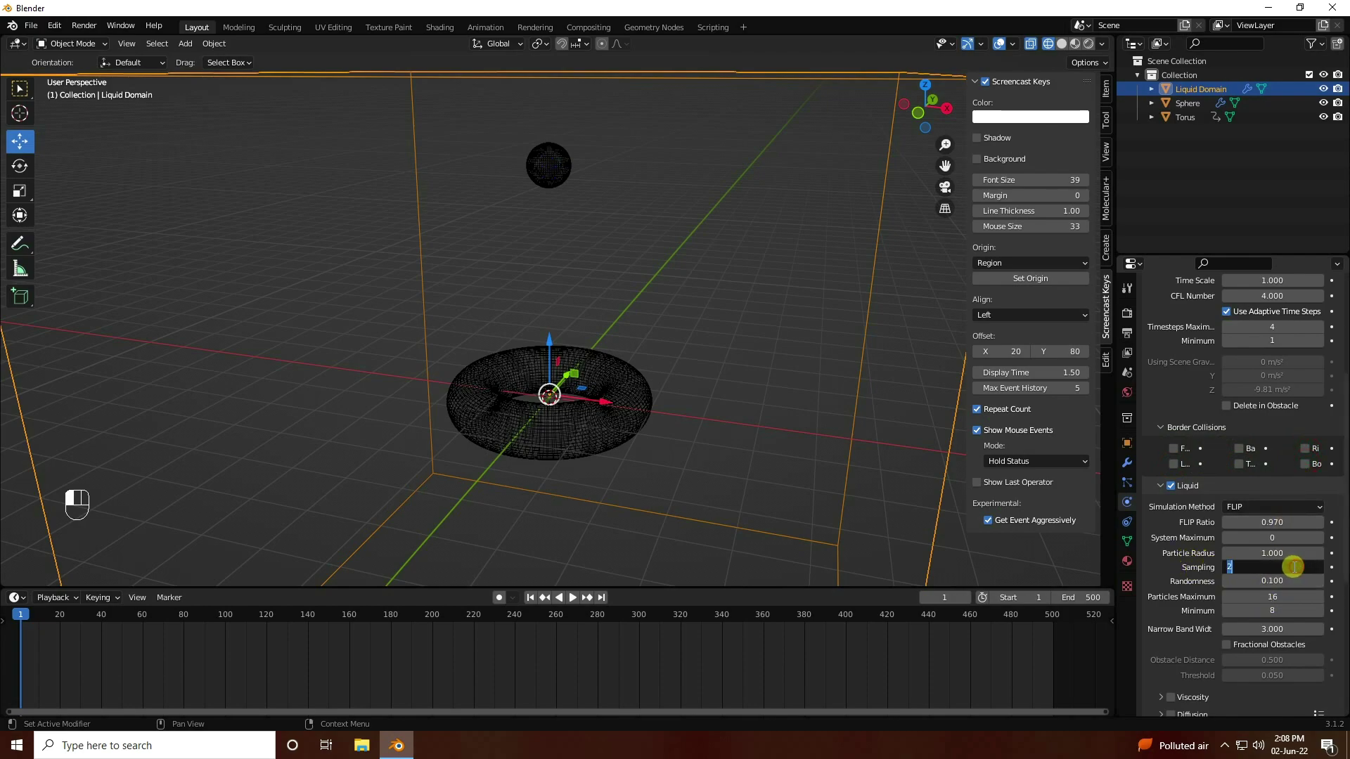
{"action": "key", "text": "Return"}
{"action": "scroll", "coordinate": [1217, 629], "scroll_direction": "down", "scroll_amount": 1}
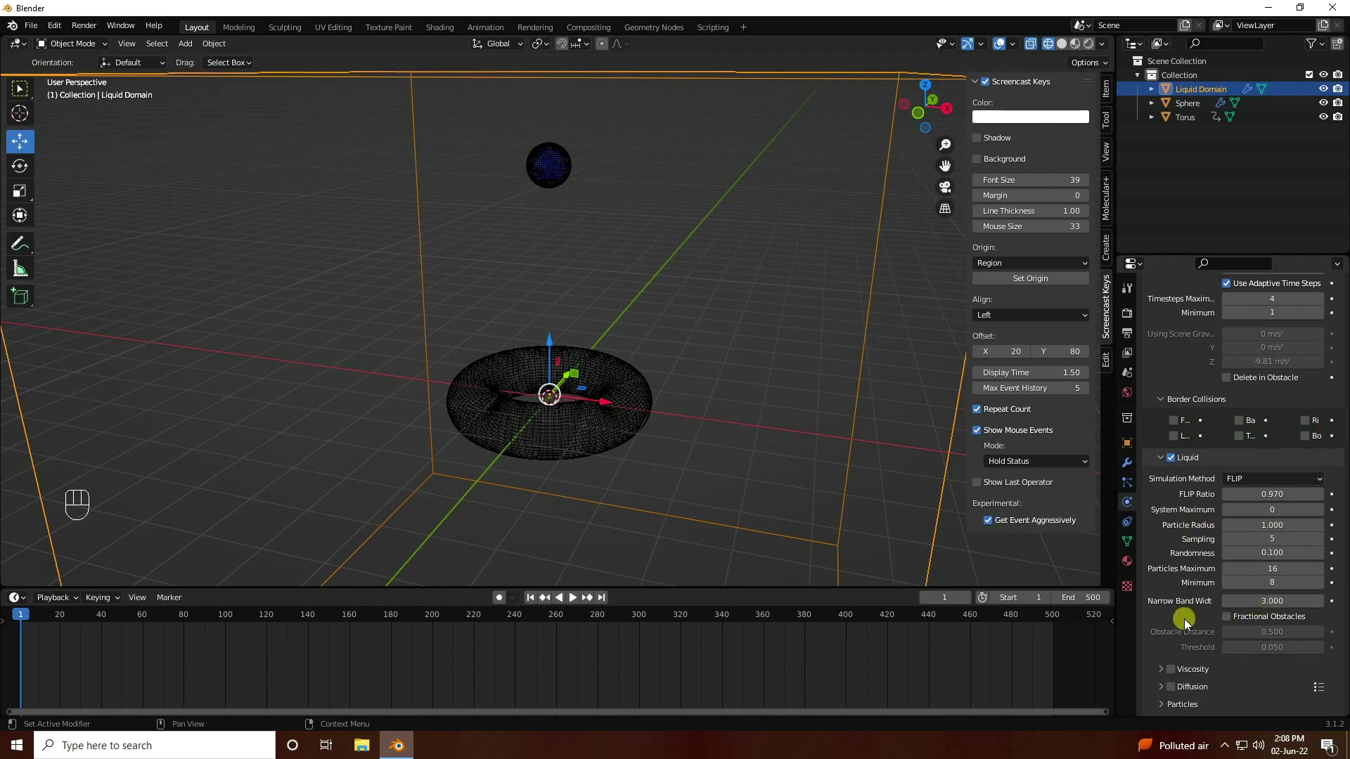
{"action": "left_click", "coordinate": [1276, 600]}
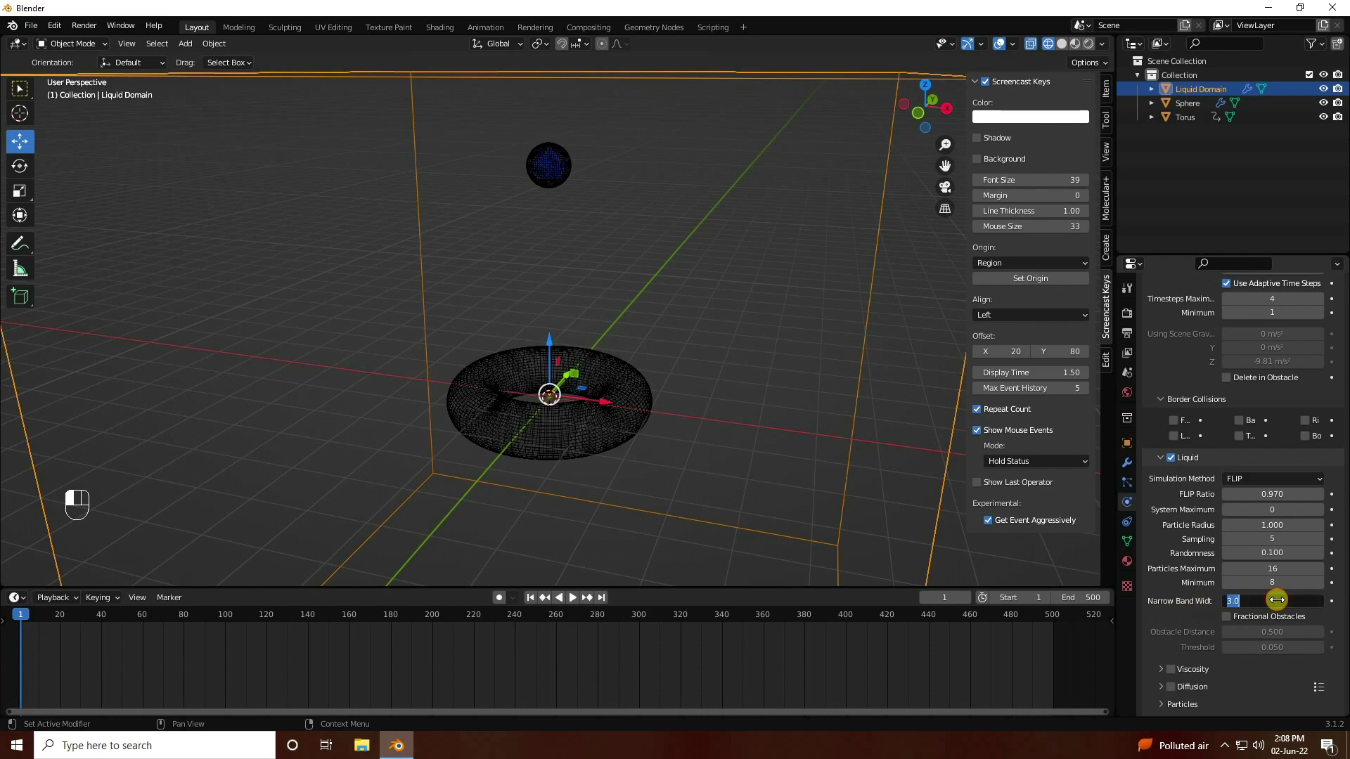
{"action": "type", "text": "15"}
{"action": "key", "text": "Return"}
{"action": "scroll", "coordinate": [1196, 564], "scroll_direction": "down", "scroll_amount": 6}
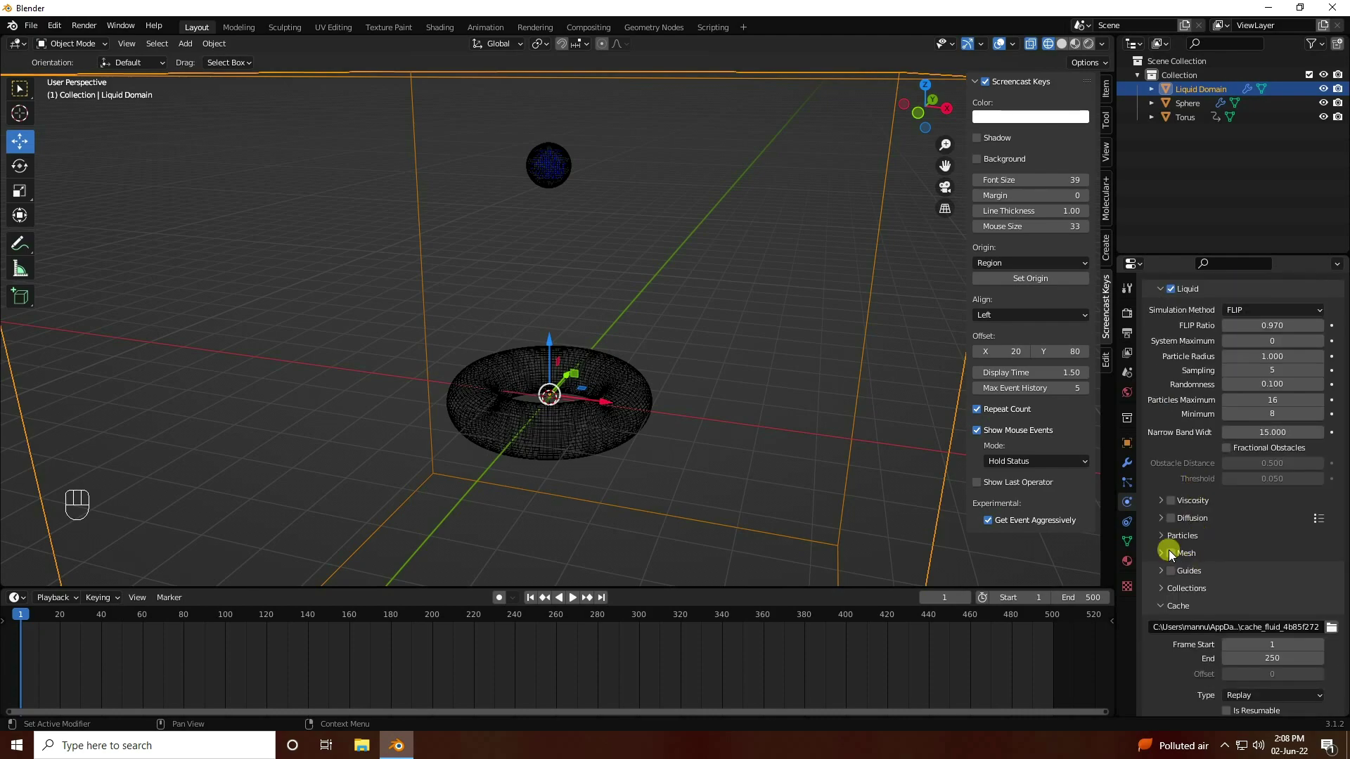
Enable viscosity on the liquid domain with a Strength of 0.04
{"action": "left_click", "coordinate": [1160, 502]}
{"action": "left_click", "coordinate": [1173, 502]}
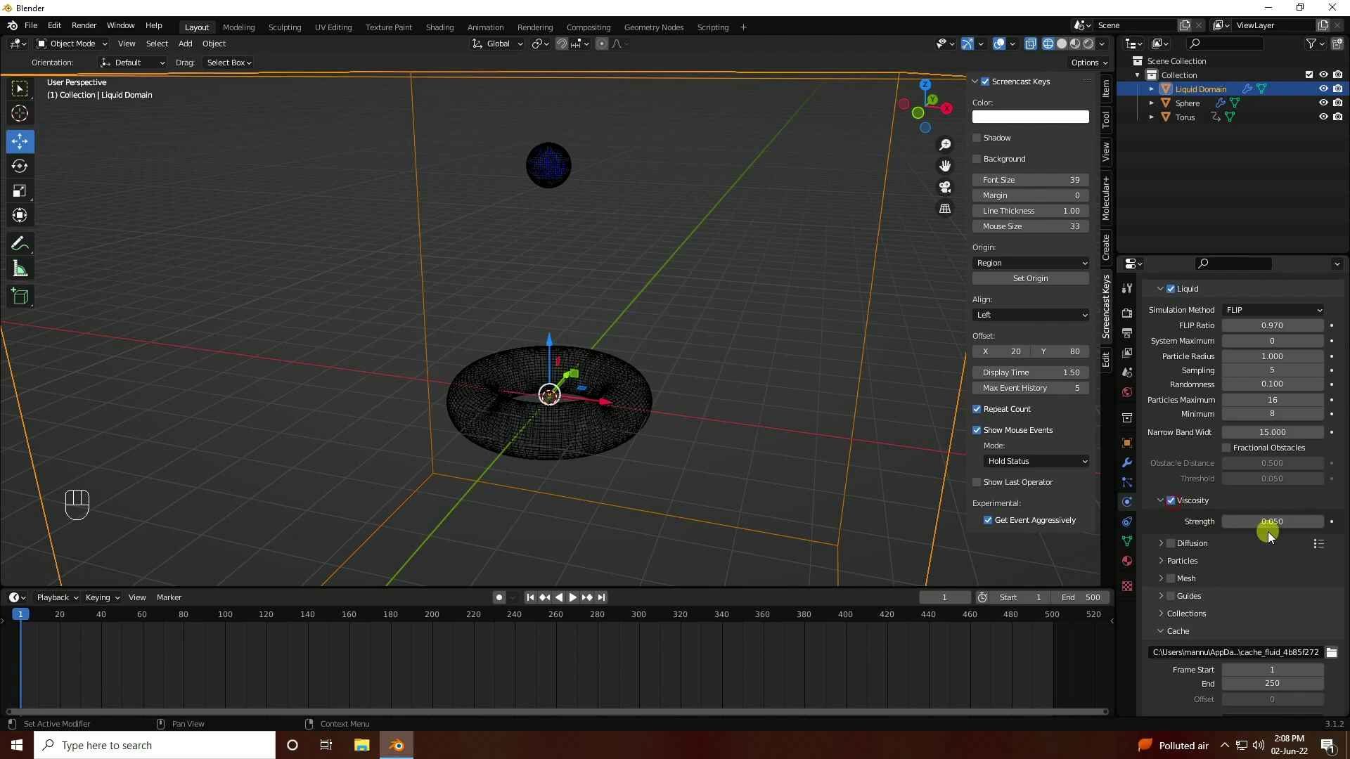
{"action": "left_click", "coordinate": [1269, 524]}
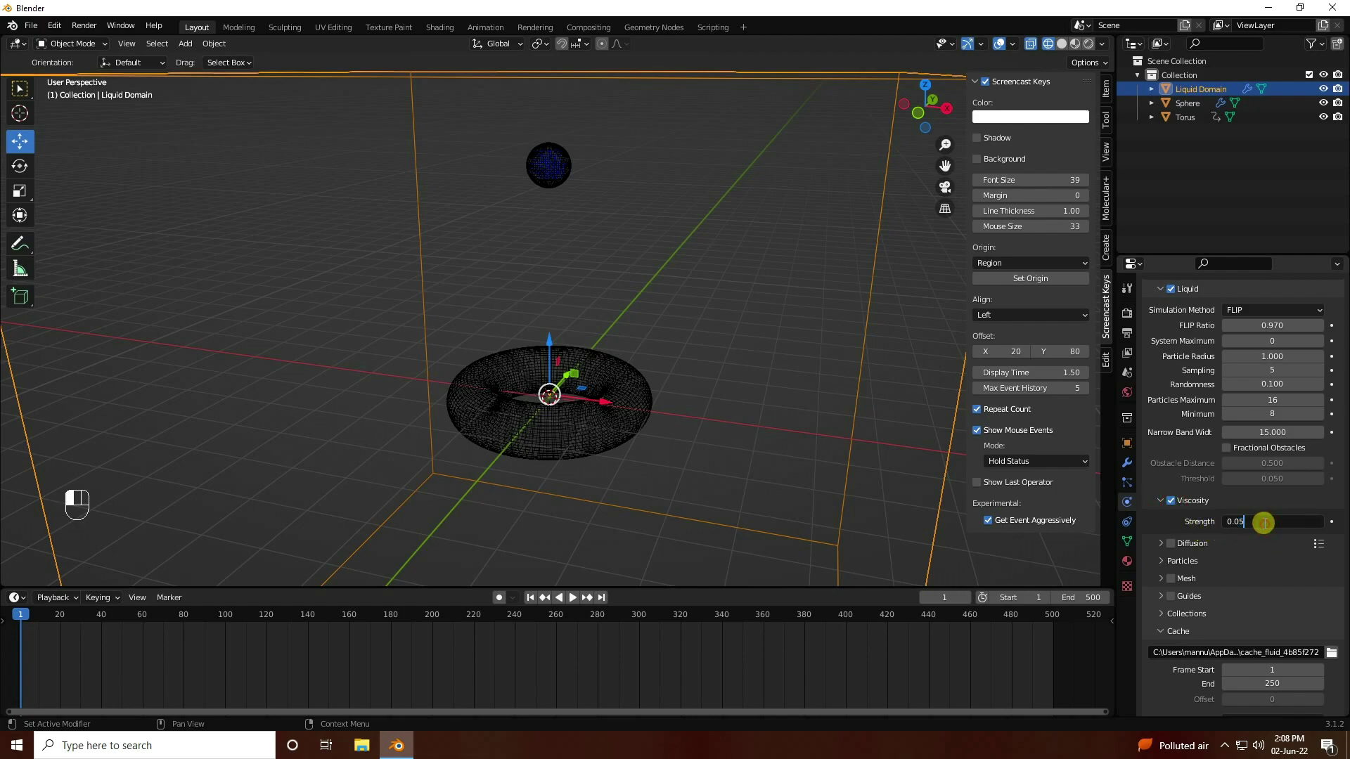
{"action": "key", "text": "Return"}
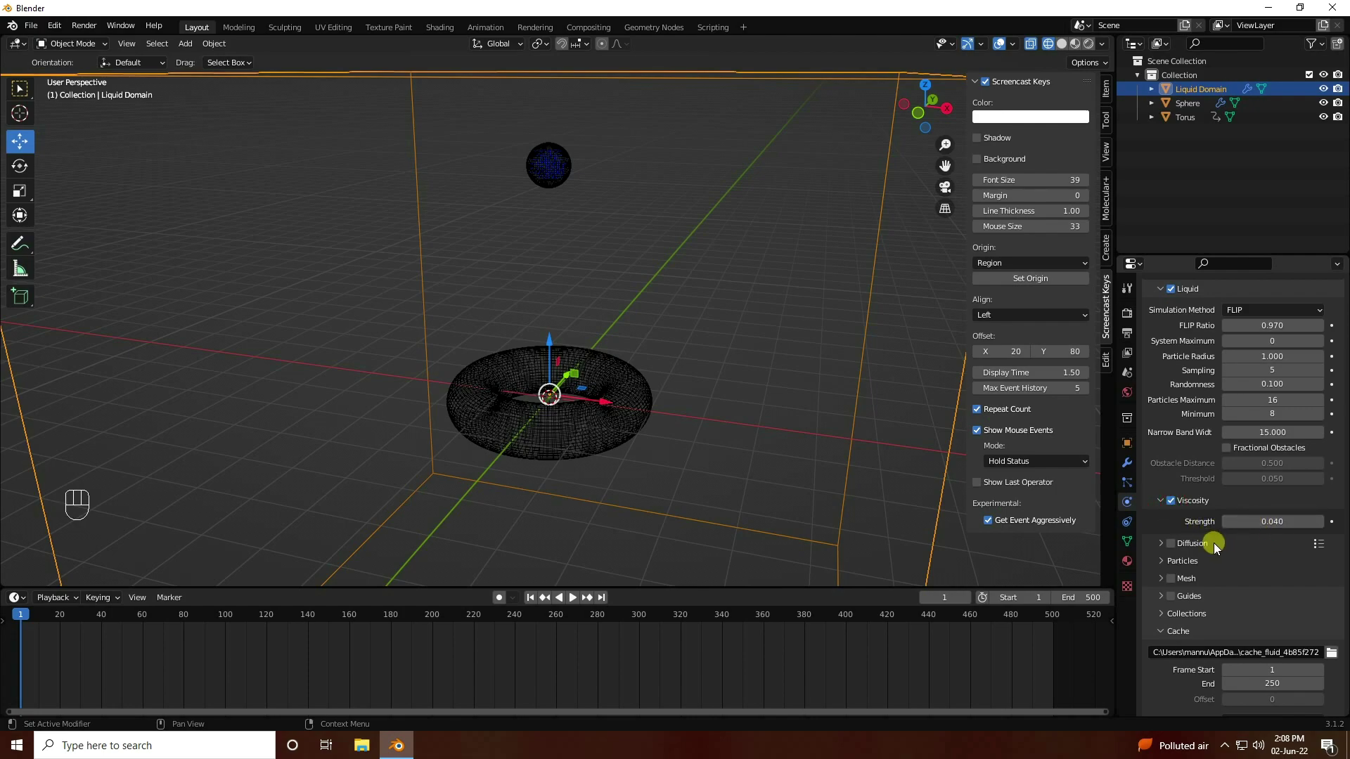
Enable diffusion with a Base of 2 and a Surface Tension of 1.8
{"action": "left_click", "coordinate": [1171, 544]}
{"action": "left_click", "coordinate": [1161, 544]}
{"action": "left_click", "coordinate": [1276, 564]}
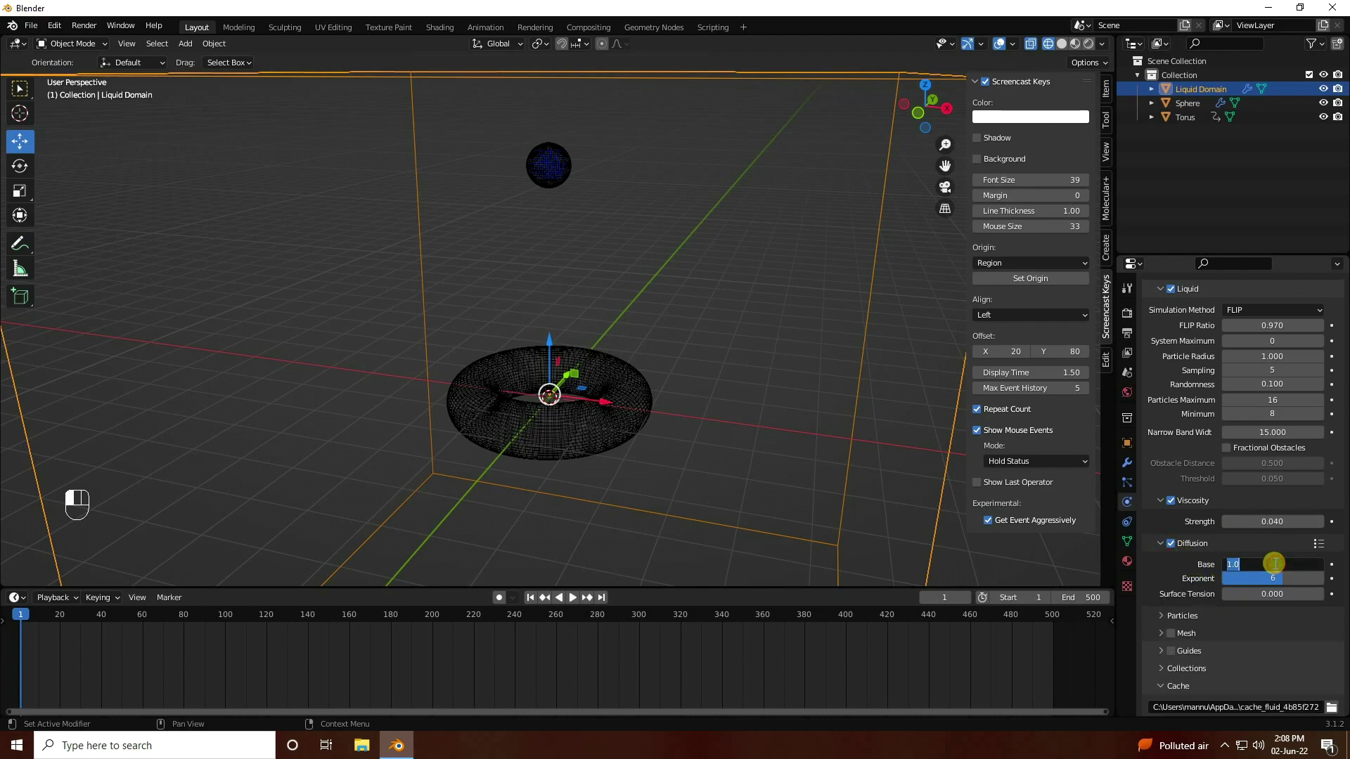
{"action": "key", "text": "Return"}
{"action": "left_click", "coordinate": [1276, 594]}
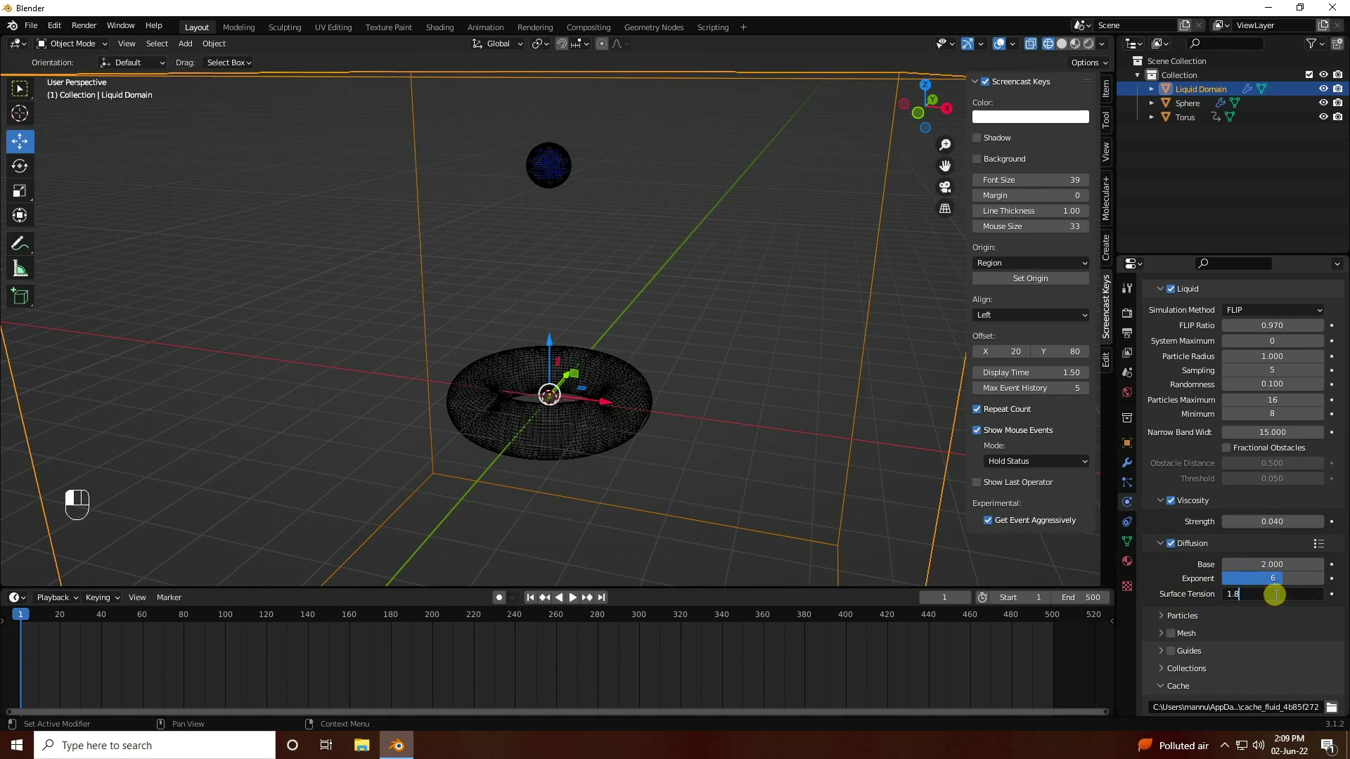
{"action": "key", "text": "Return"}
Enable mesh generation with Upres Factor 3, positive smoothing 3 and negative smoothing 2
{"action": "scroll", "coordinate": [1172, 546], "scroll_direction": "down", "scroll_amount": 5}
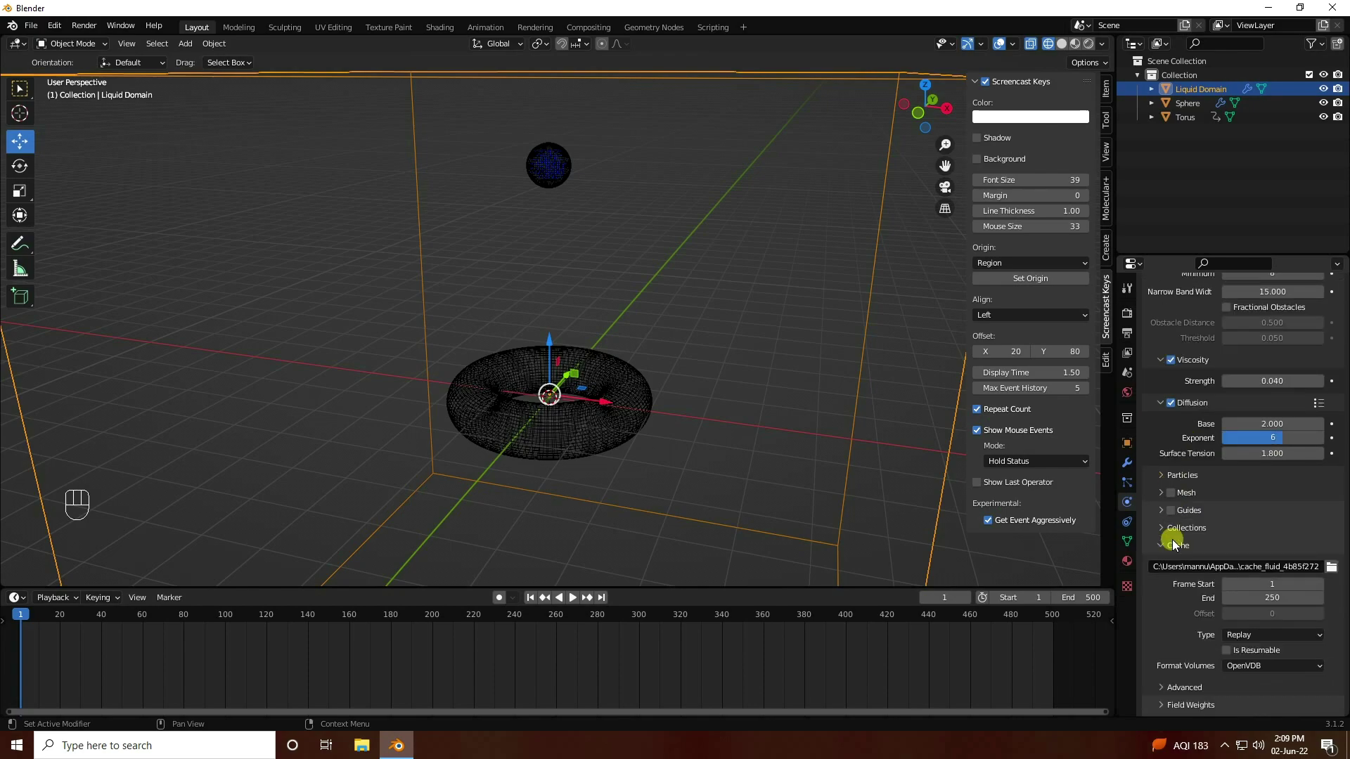
{"action": "left_click", "coordinate": [1170, 493]}
{"action": "left_click", "coordinate": [1160, 493]}
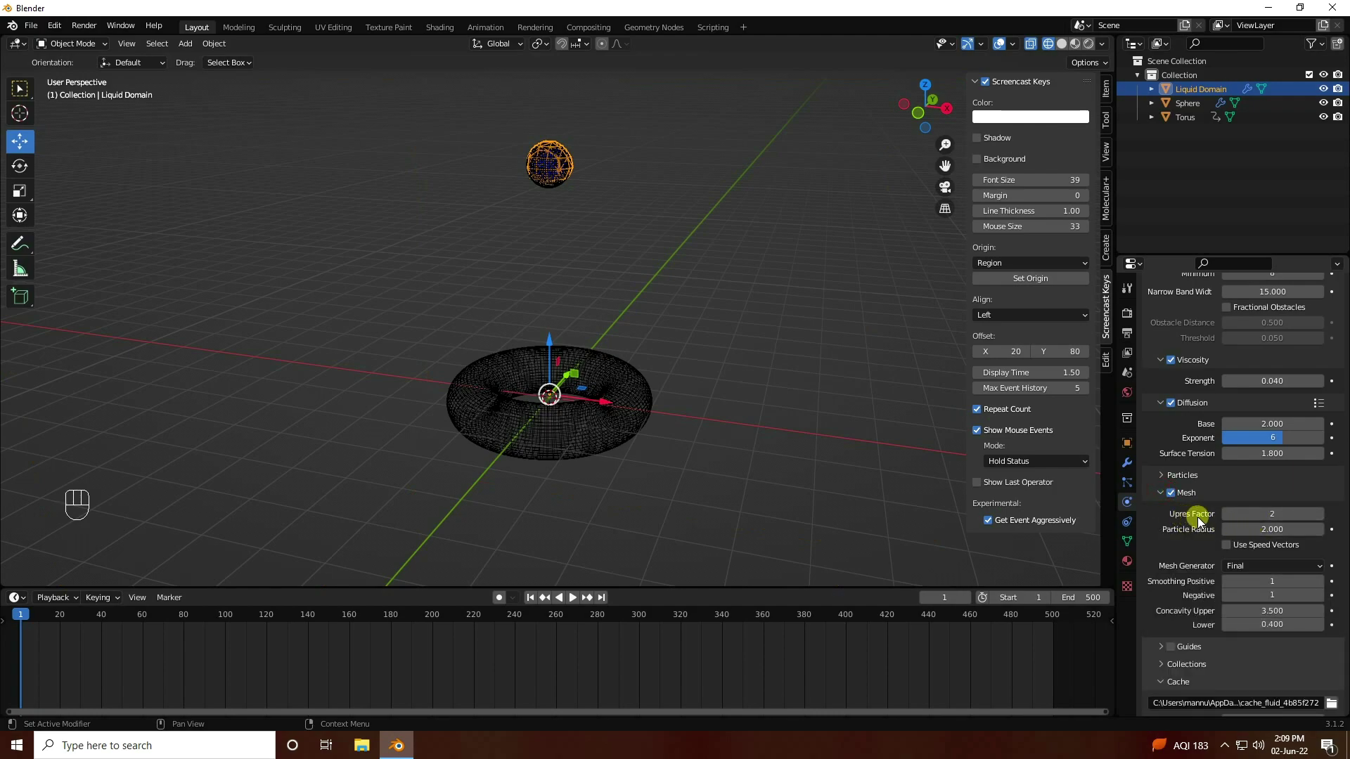
{"action": "left_click", "coordinate": [1284, 517]}
{"action": "type", "text": "3"}
{"action": "key", "text": "Return"}
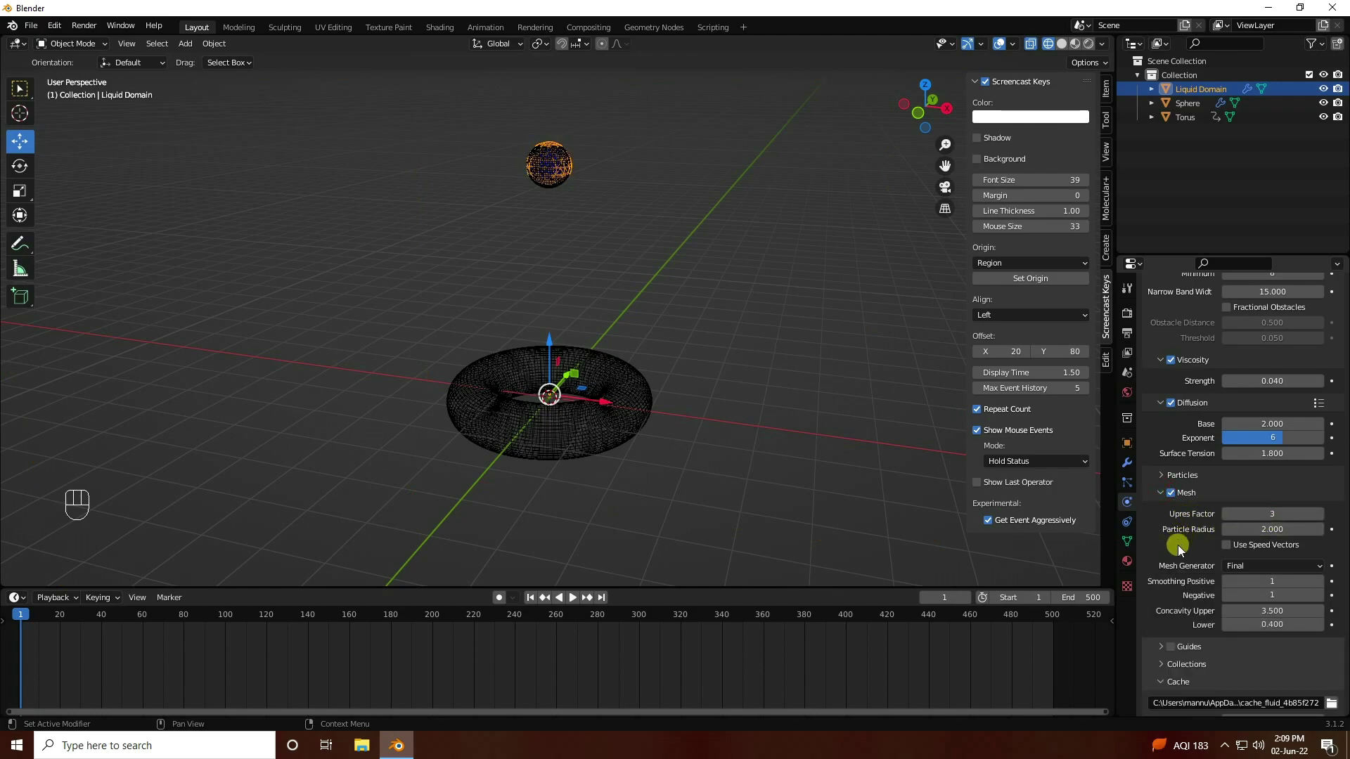
{"action": "left_click", "coordinate": [1301, 580]}
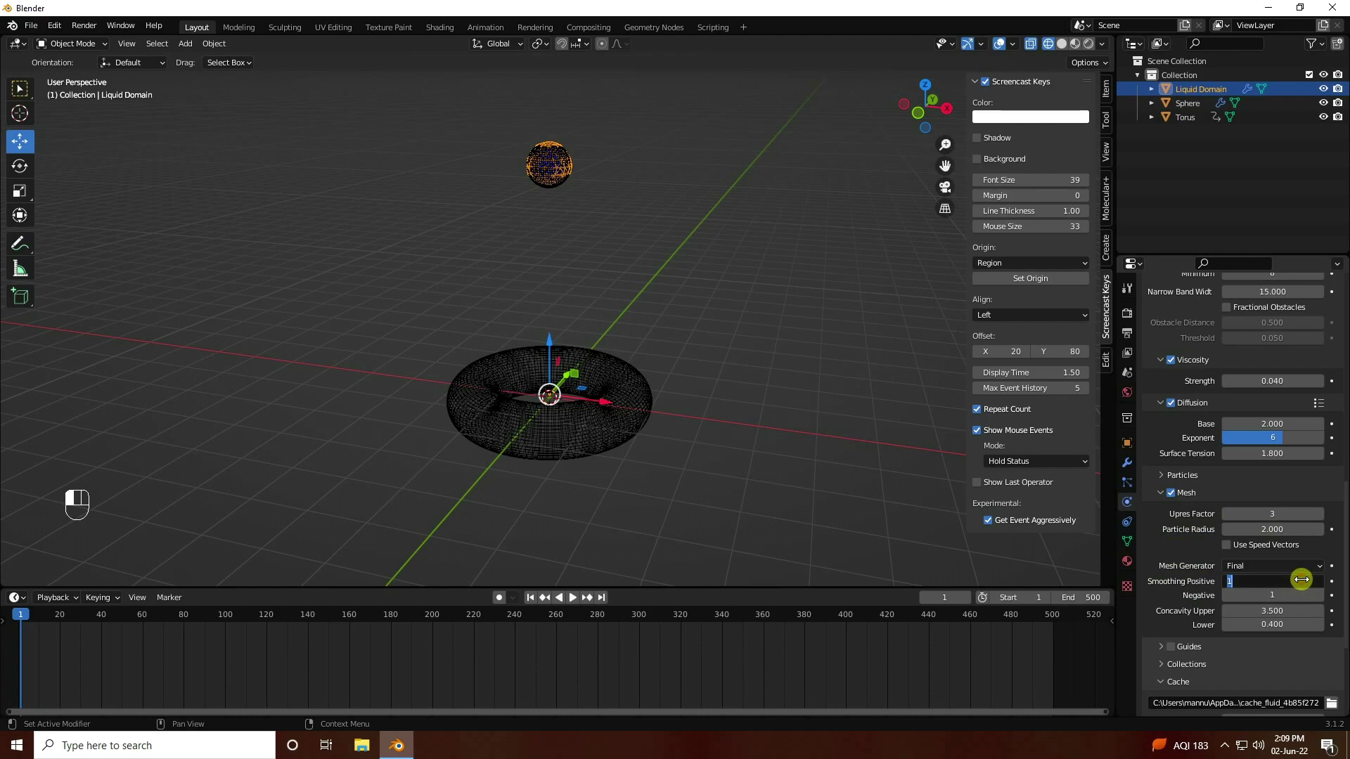
{"action": "key", "text": "Return"}
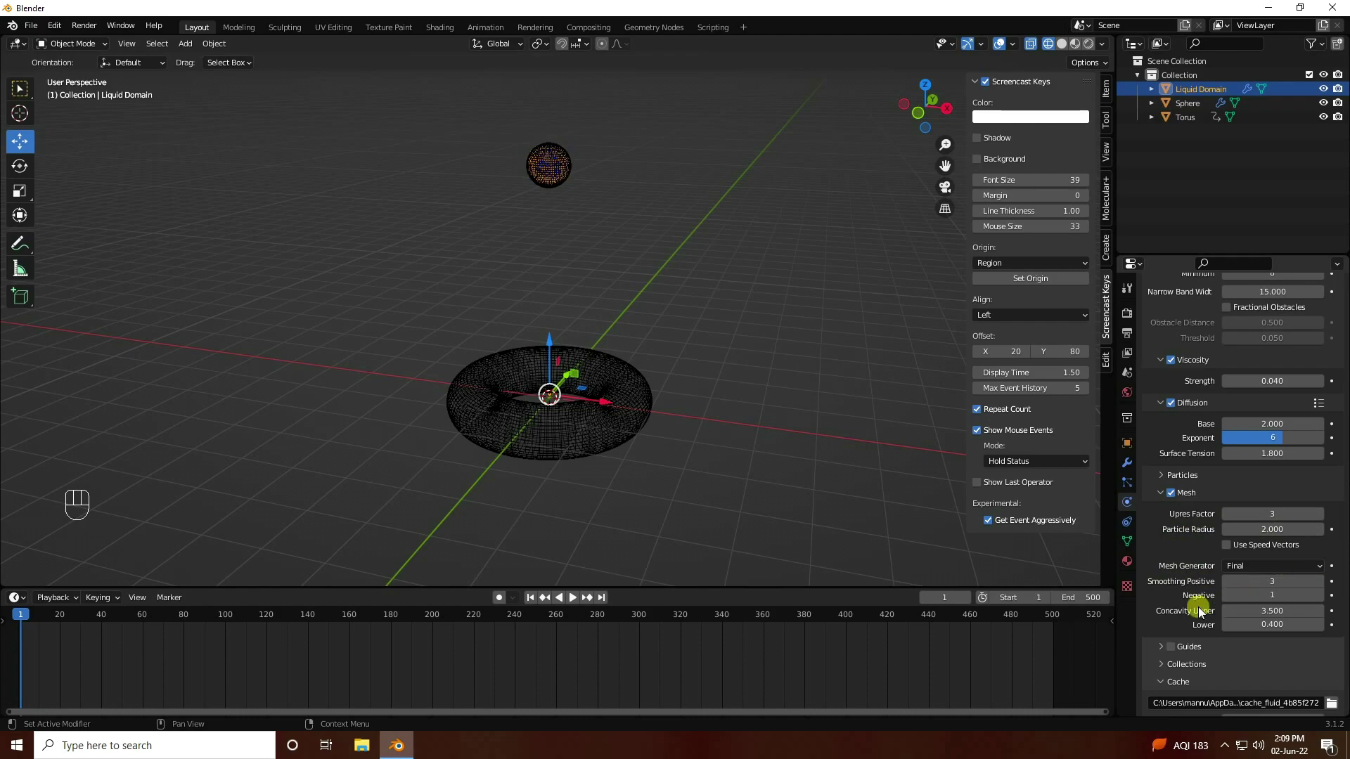
{"action": "left_click", "coordinate": [1266, 596]}
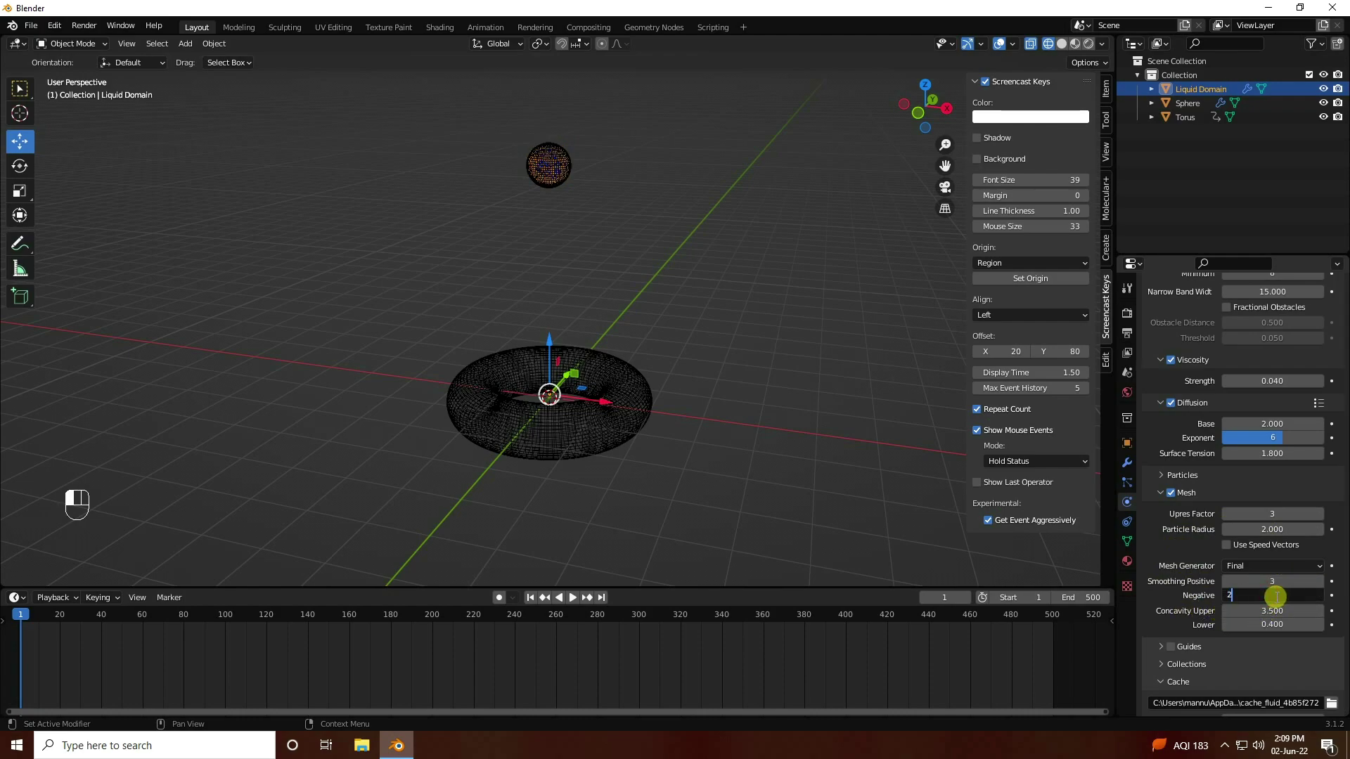
{"action": "key", "text": "Return"}
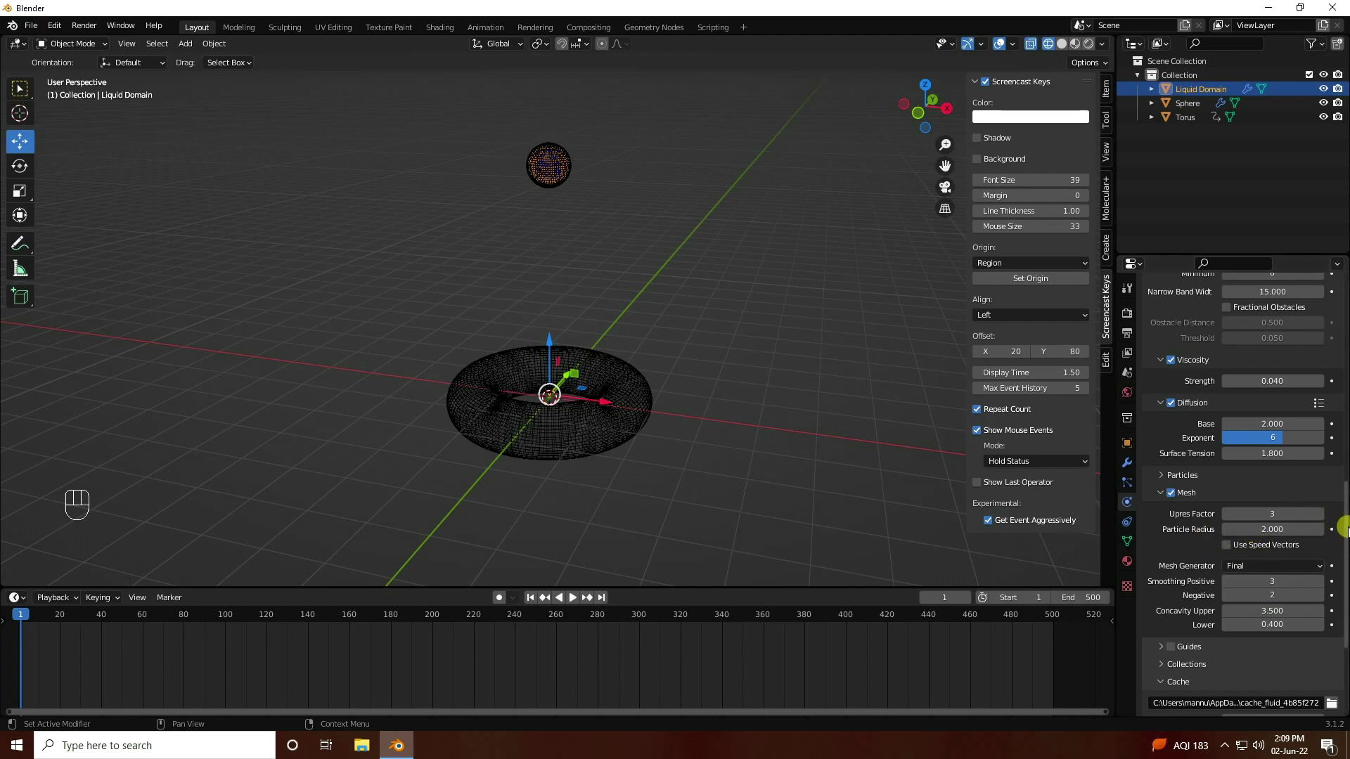
{"action": "left_click_drag", "start_coordinate": [1343, 526], "coordinate": [1343, 281]}
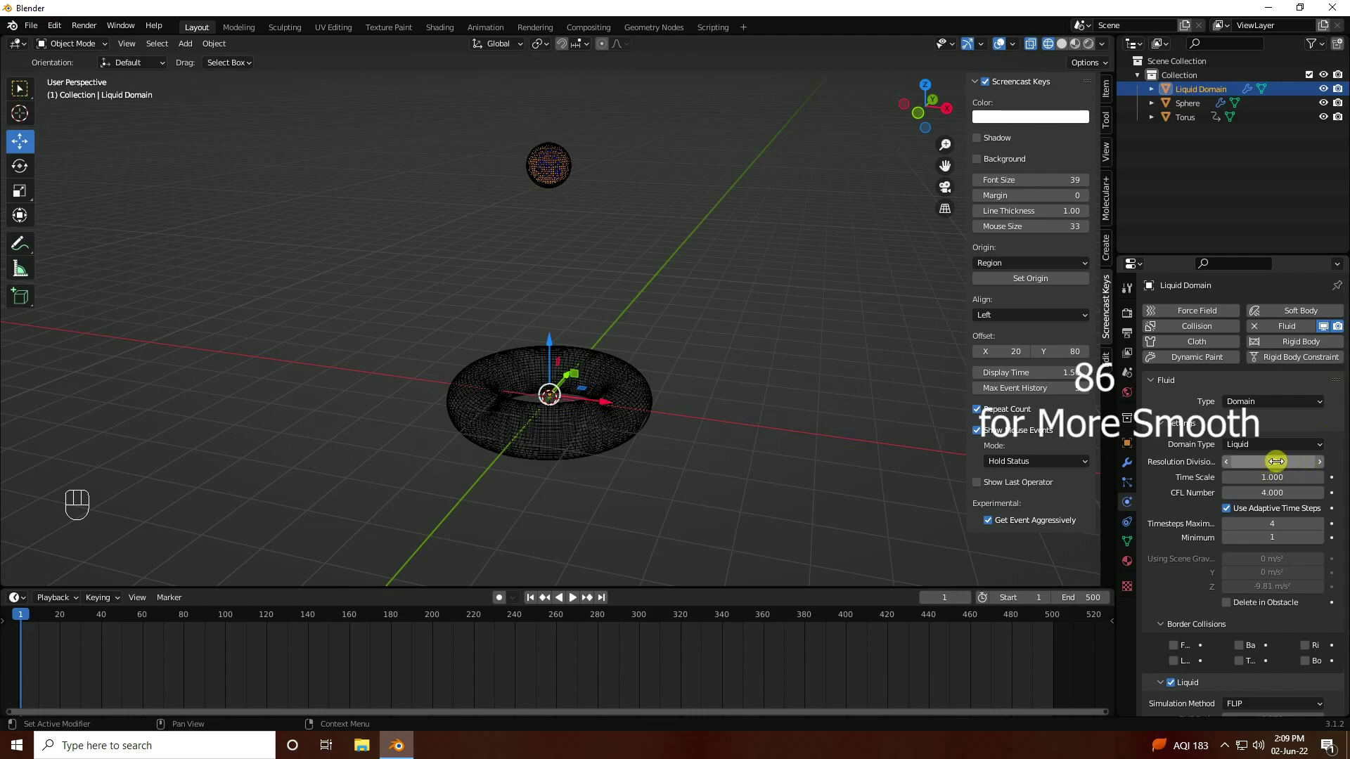
Set the liquid domain's cache type to All
{"action": "left_click_drag", "start_coordinate": [1344, 372], "coordinate": [1337, 648]}
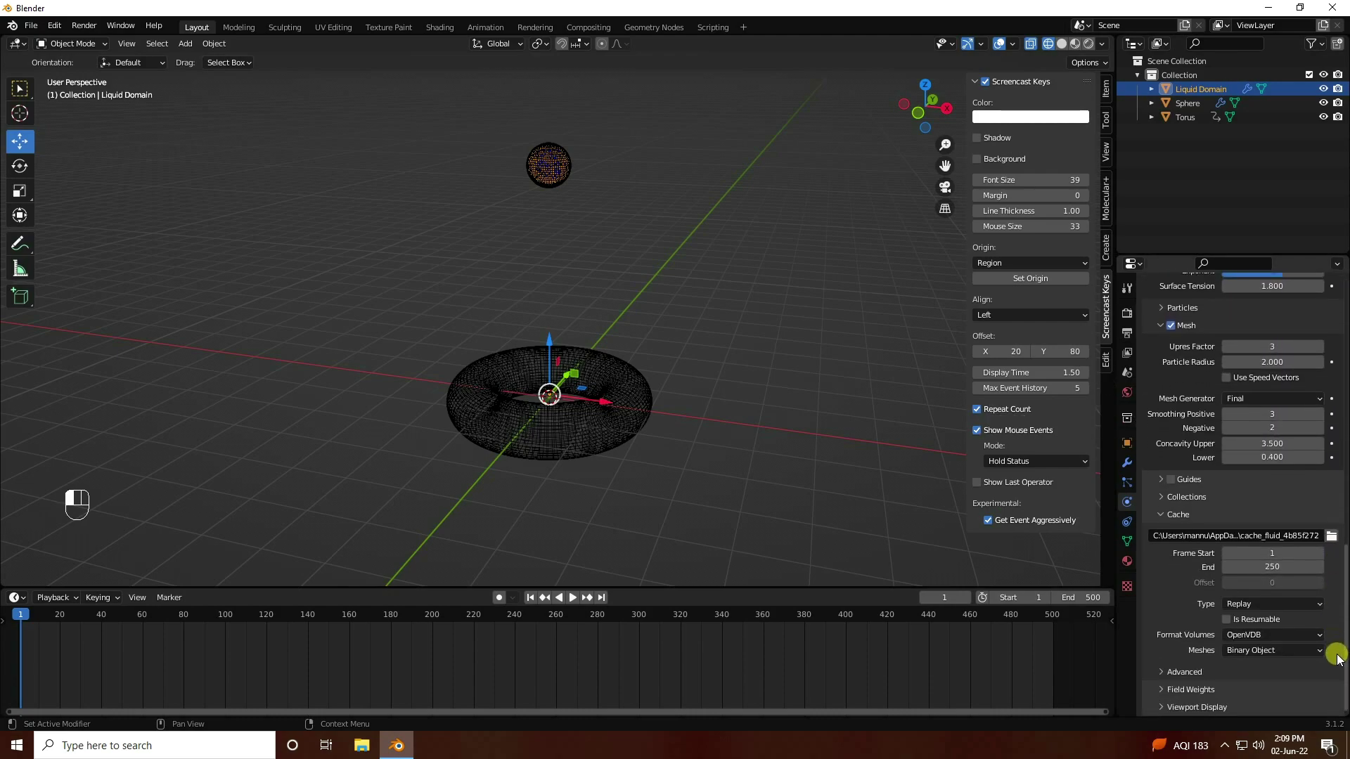
{"action": "left_click", "coordinate": [1233, 603]}
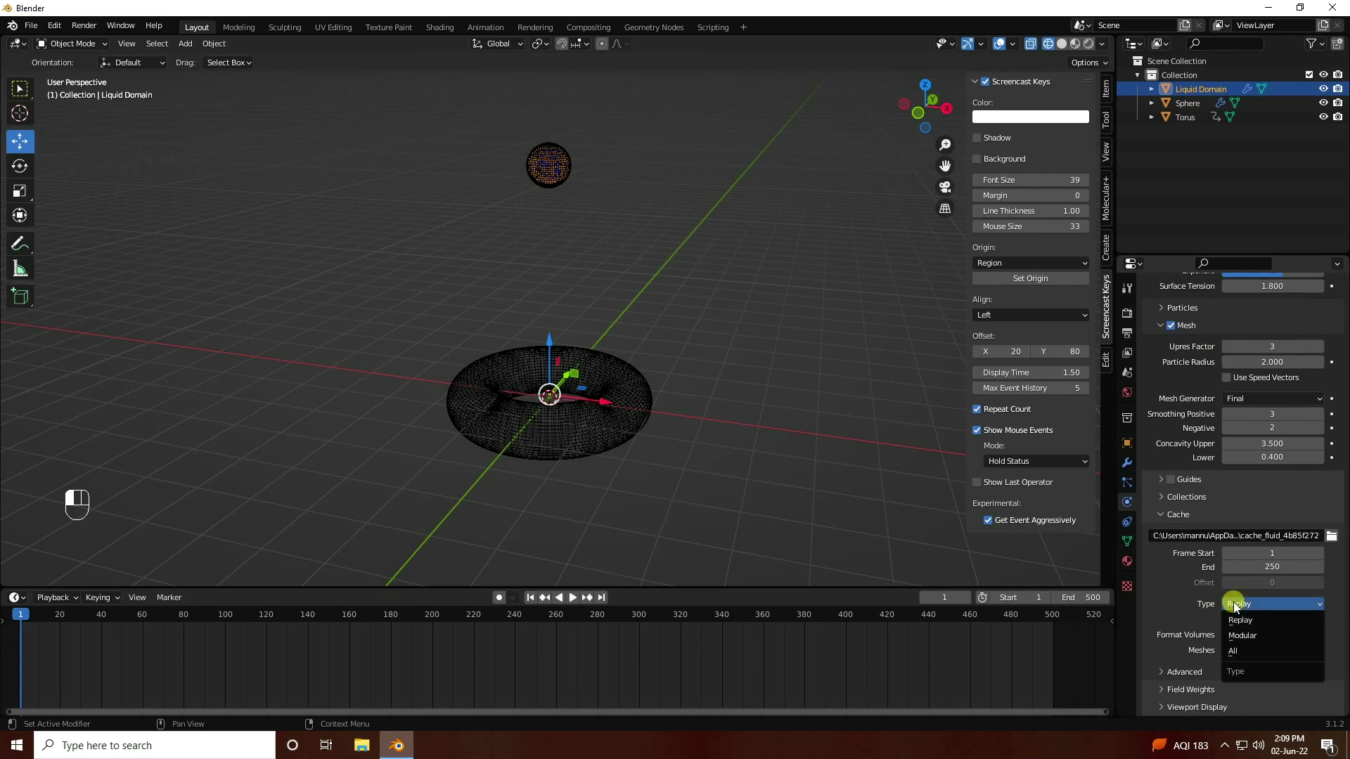
{"action": "left_click", "coordinate": [1236, 649]}
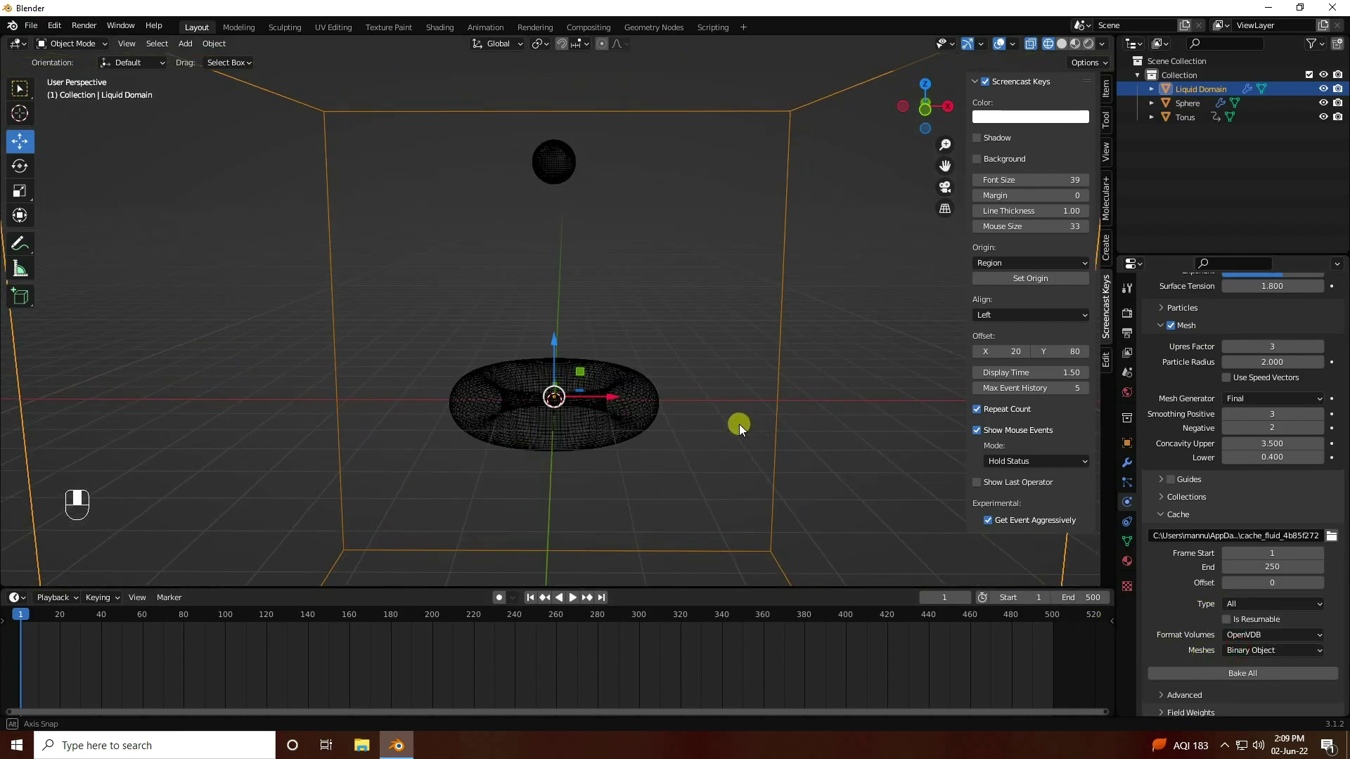
Raise the domain's Resolution Divisions from 32 to 64
{"action": "scroll", "coordinate": [1175, 453], "scroll_direction": "up", "scroll_amount": 15}
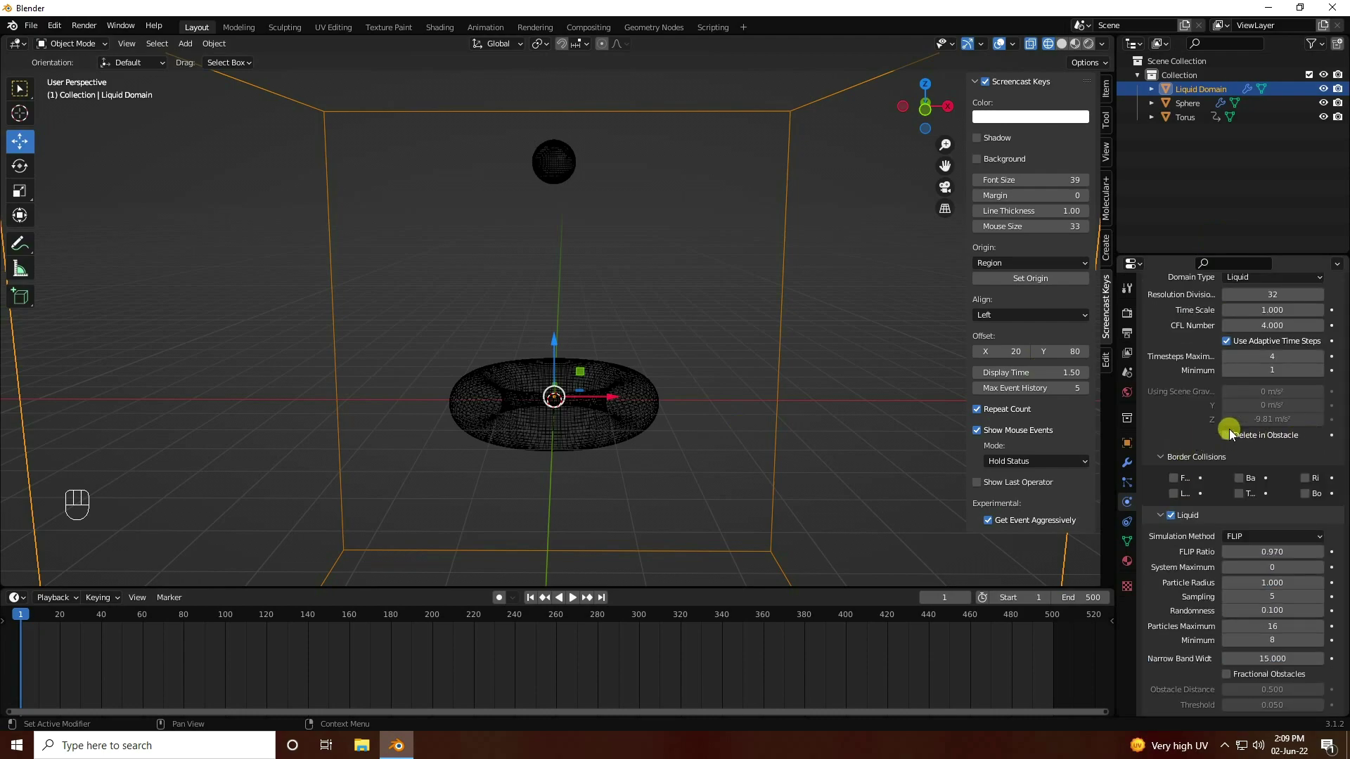
{"action": "scroll", "coordinate": [1229, 428], "scroll_direction": "up", "scroll_amount": 5}
{"action": "double_click", "coordinate": [1264, 459]}
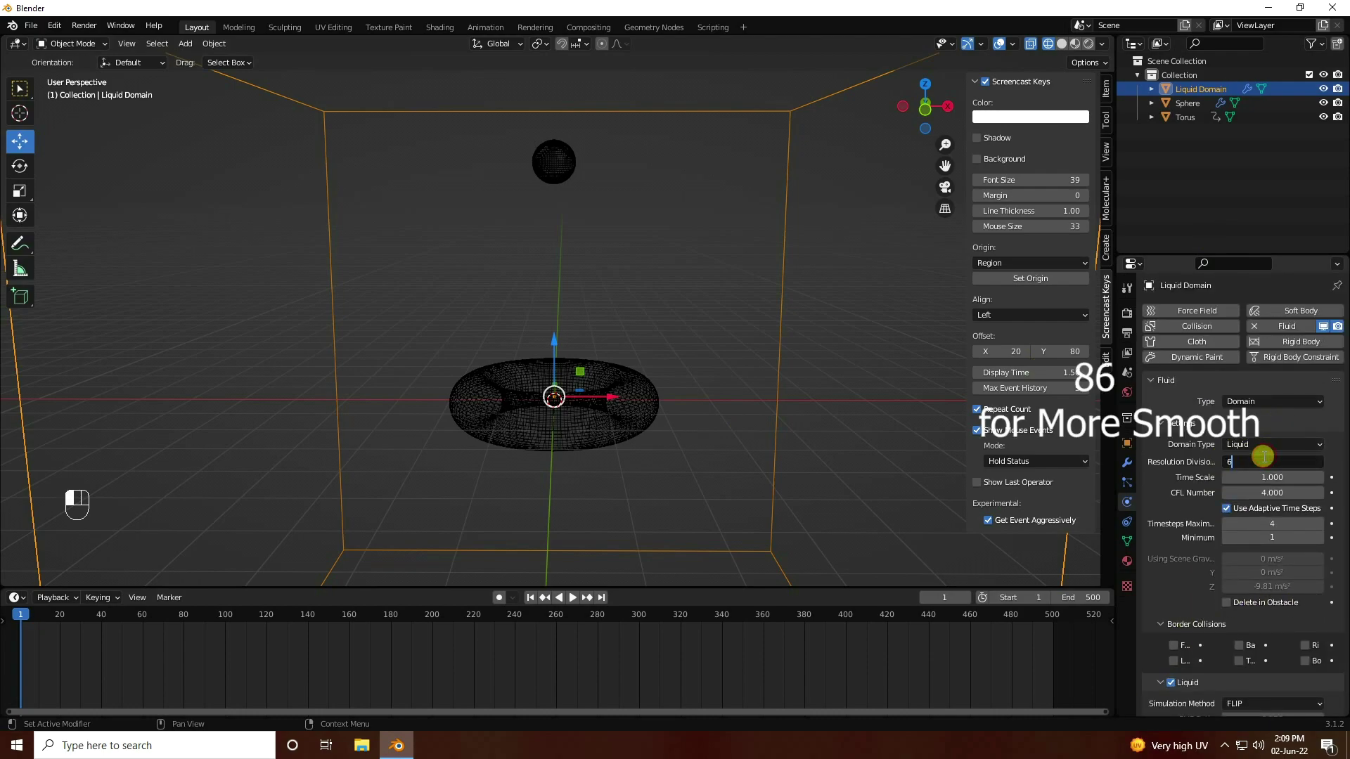
{"action": "key", "text": "Return"}
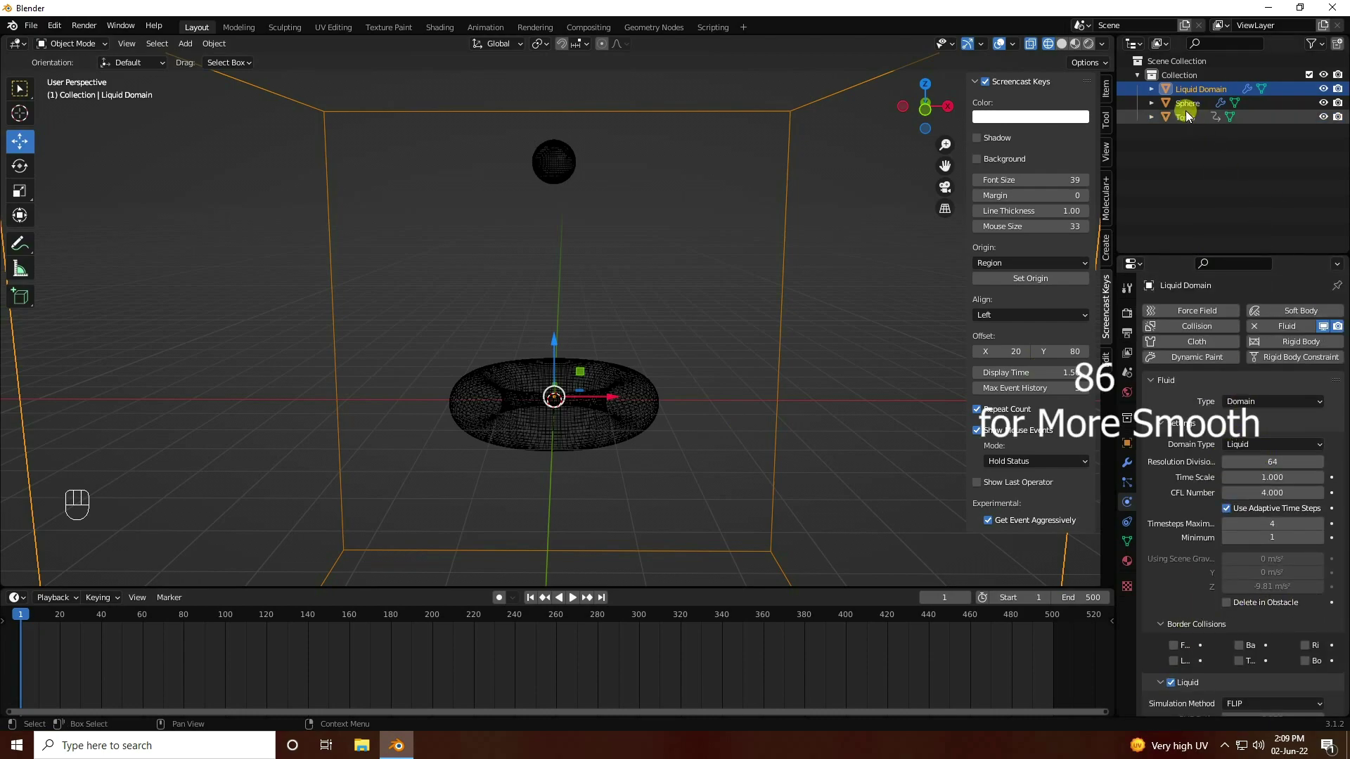
Make the torus a fluid Effector with 100 sampling substeps
{"action": "left_click", "coordinate": [611, 368]}
{"action": "left_click", "coordinate": [1274, 328]}
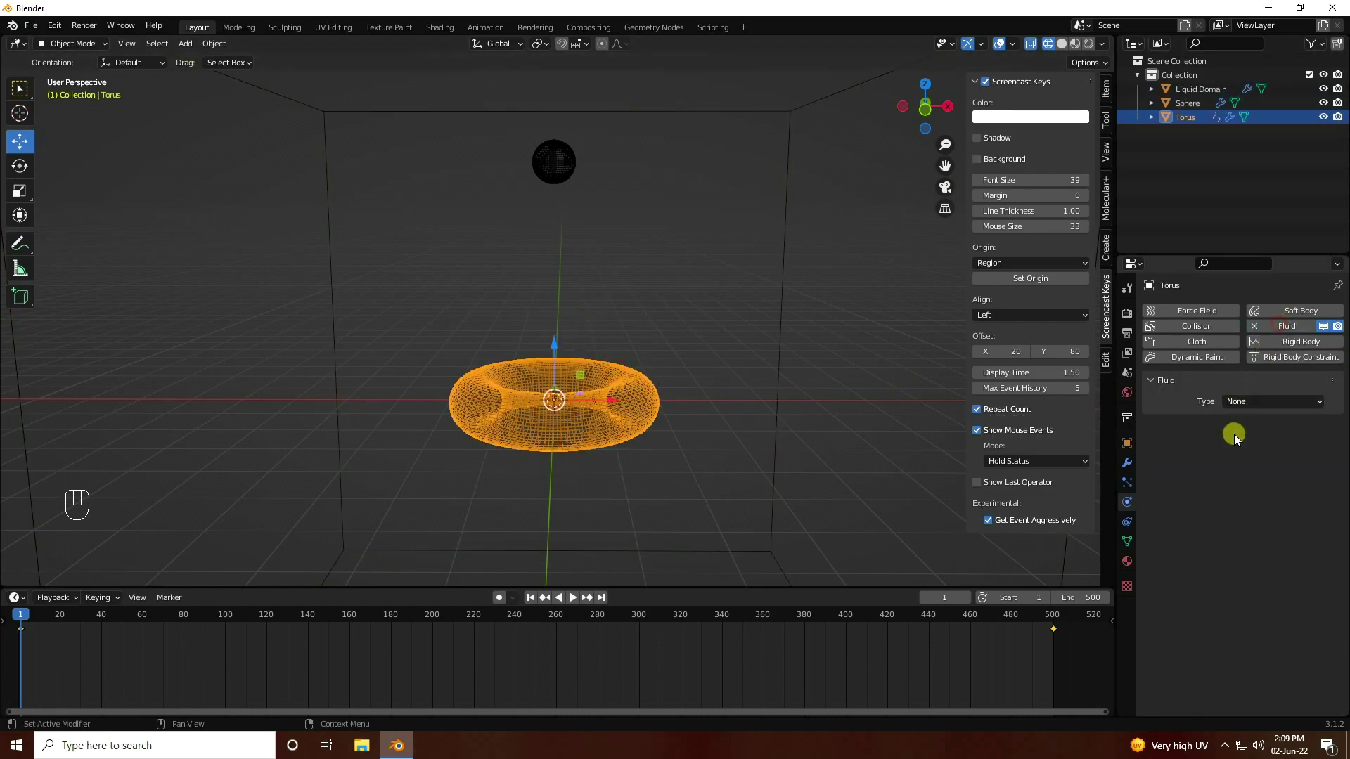
{"action": "left_click", "coordinate": [1237, 401]}
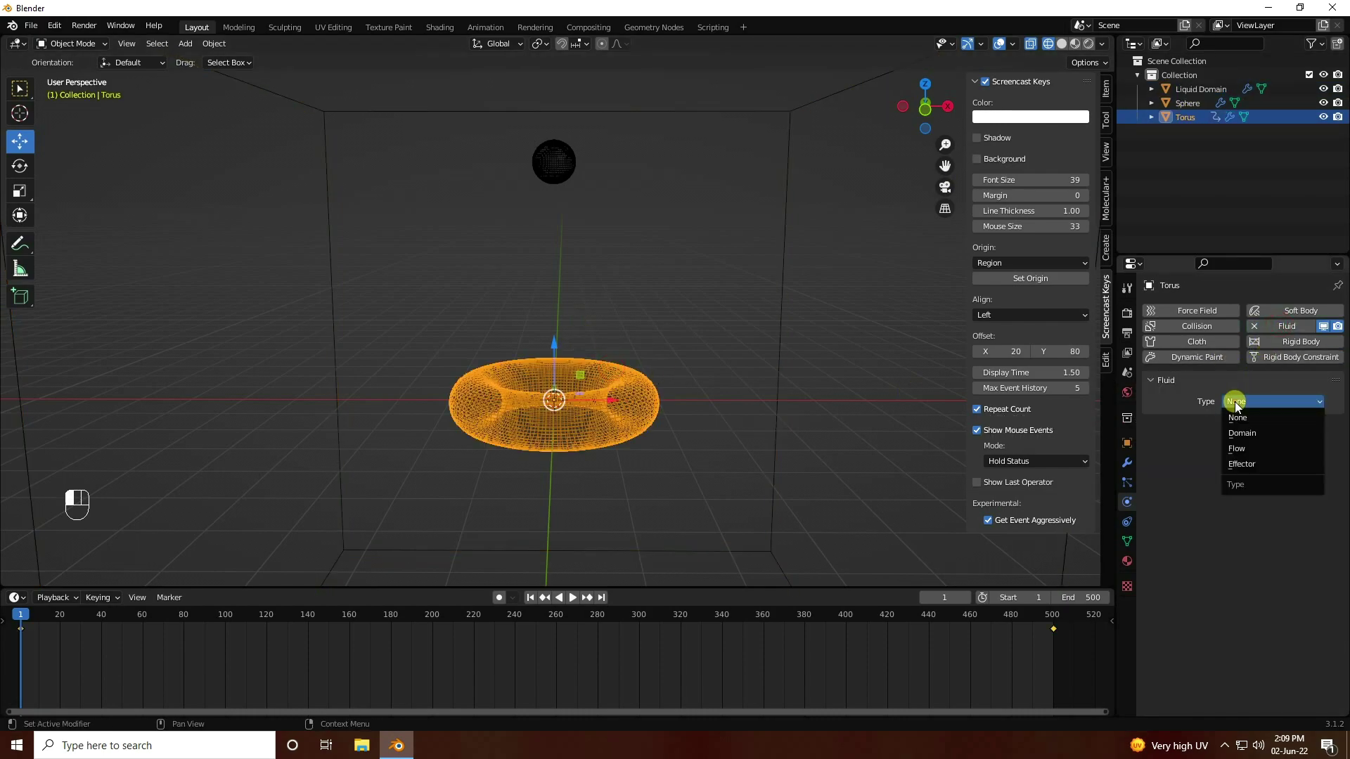
{"action": "left_click", "coordinate": [1239, 464]}
{"action": "left_click", "coordinate": [1250, 462]}
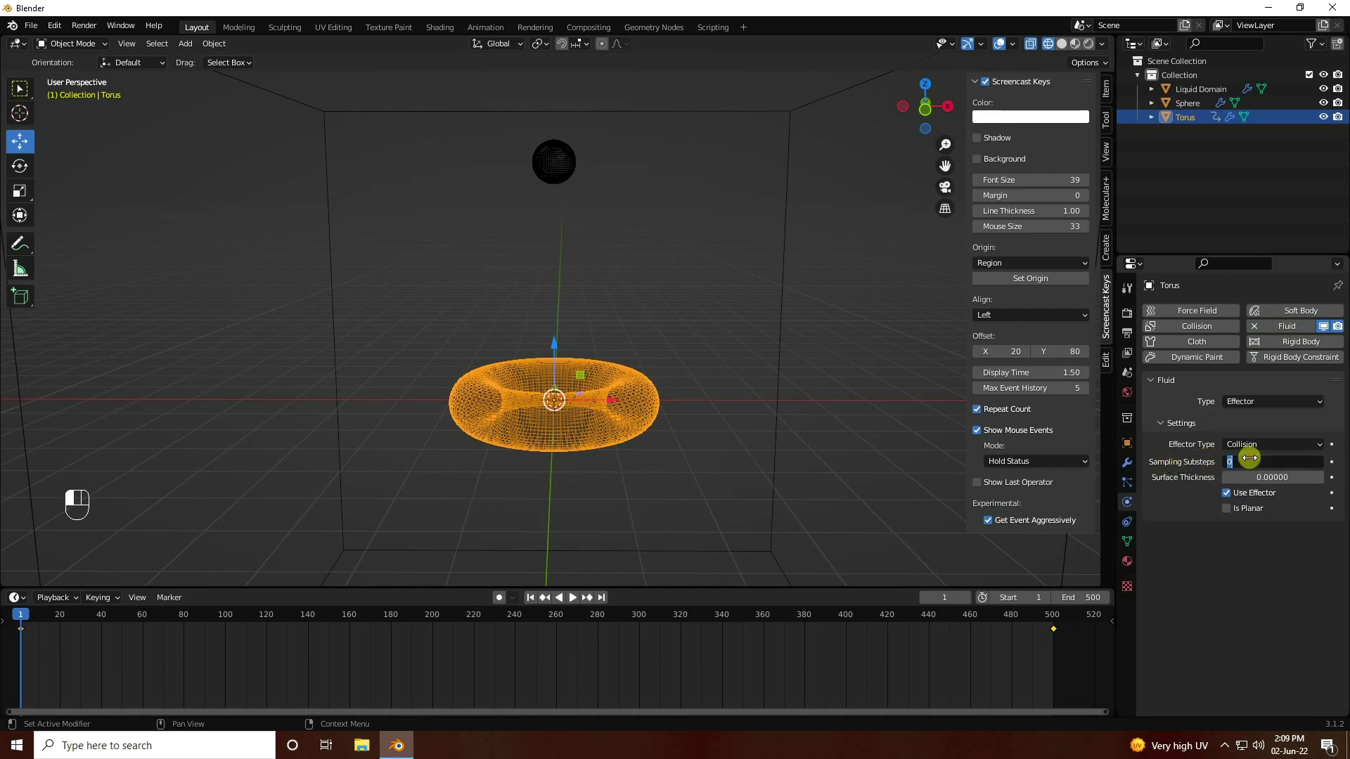
{"action": "type", "text": "100"}
{"action": "key", "text": "Return"}
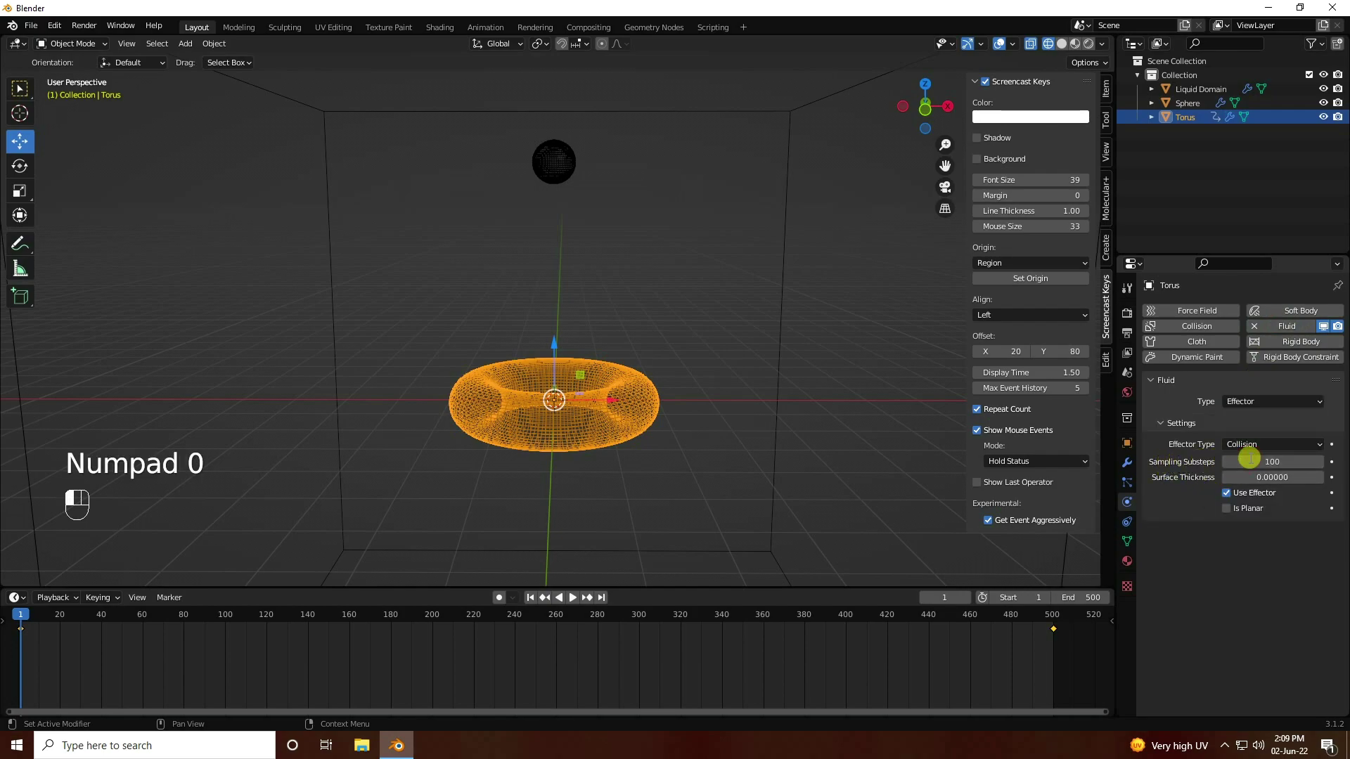
Set the sphere's flow behavior to Inflow with 100 sampling substeps
{"action": "left_click", "coordinate": [1181, 103]}
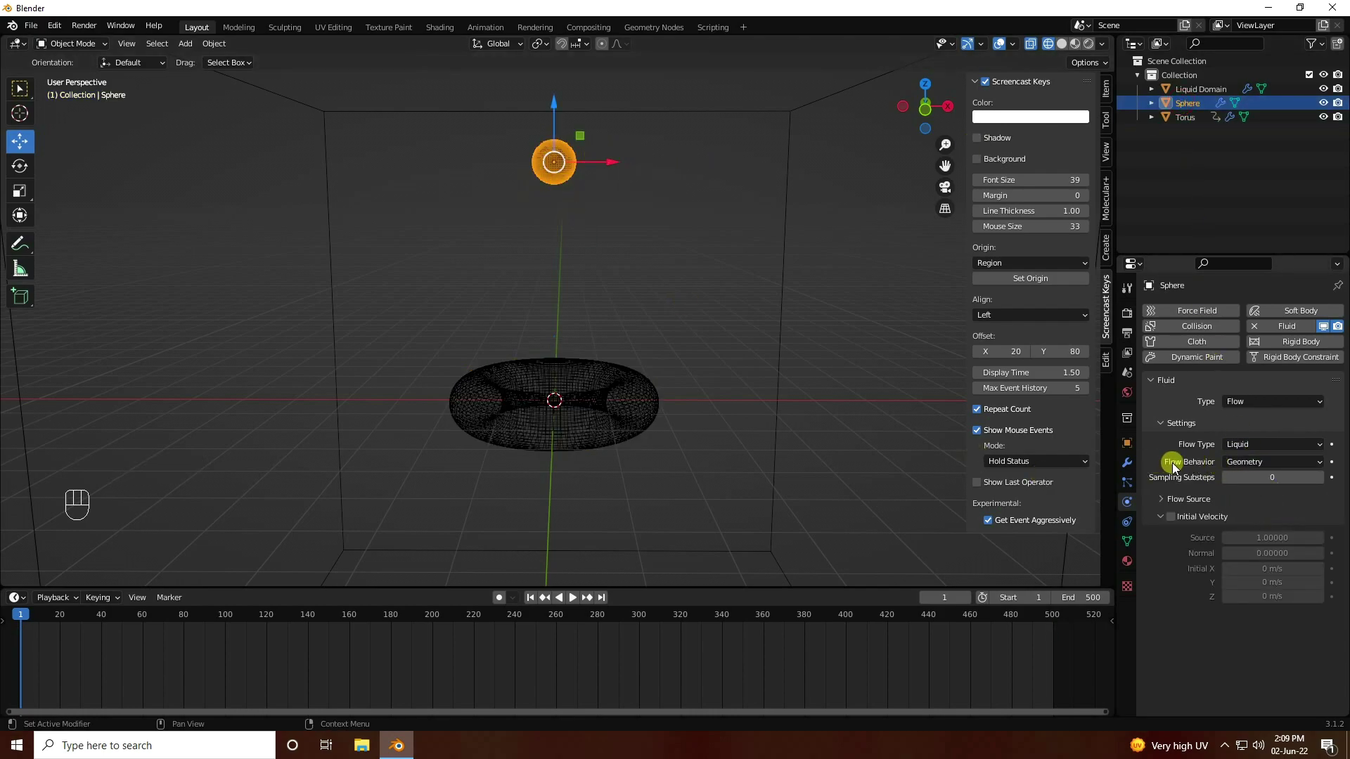
{"action": "left_click", "coordinate": [1258, 462]}
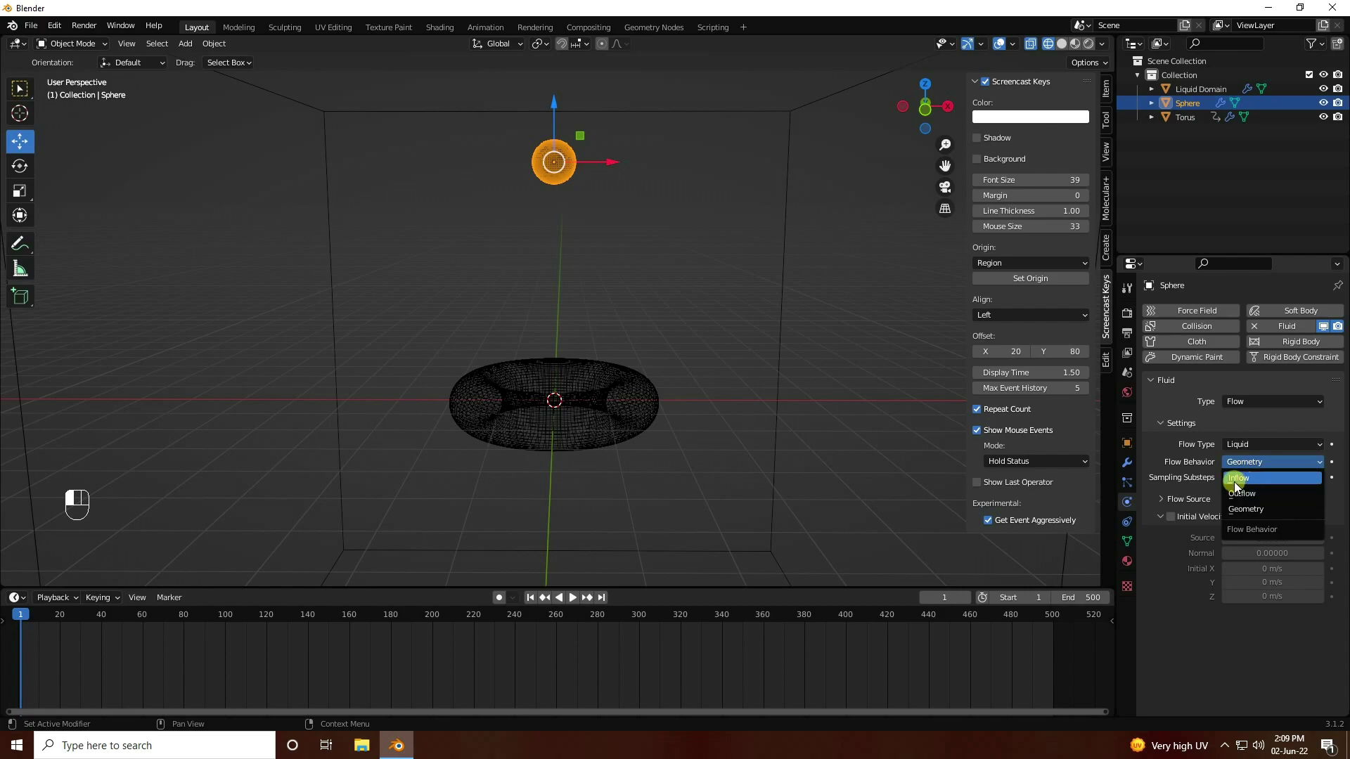
{"action": "left_click", "coordinate": [1253, 479]}
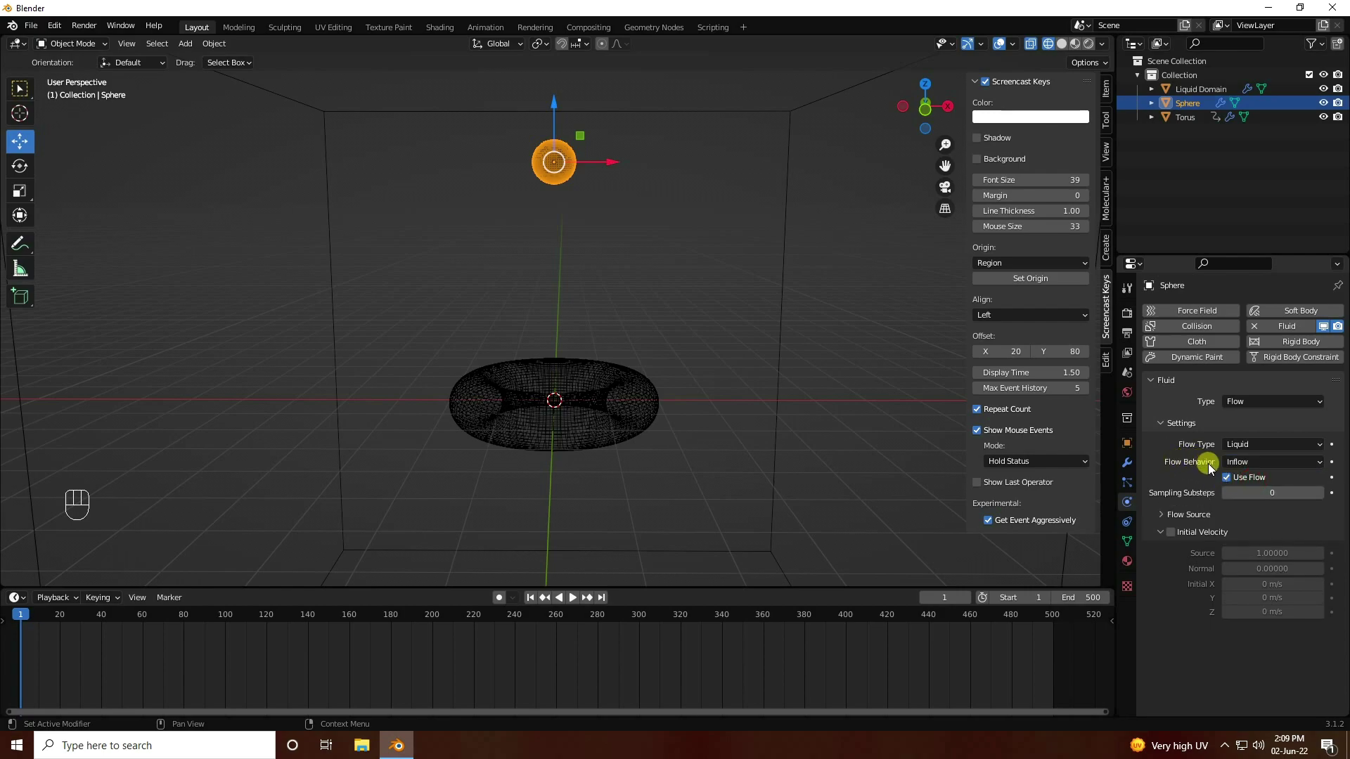
{"action": "left_click", "coordinate": [1250, 494]}
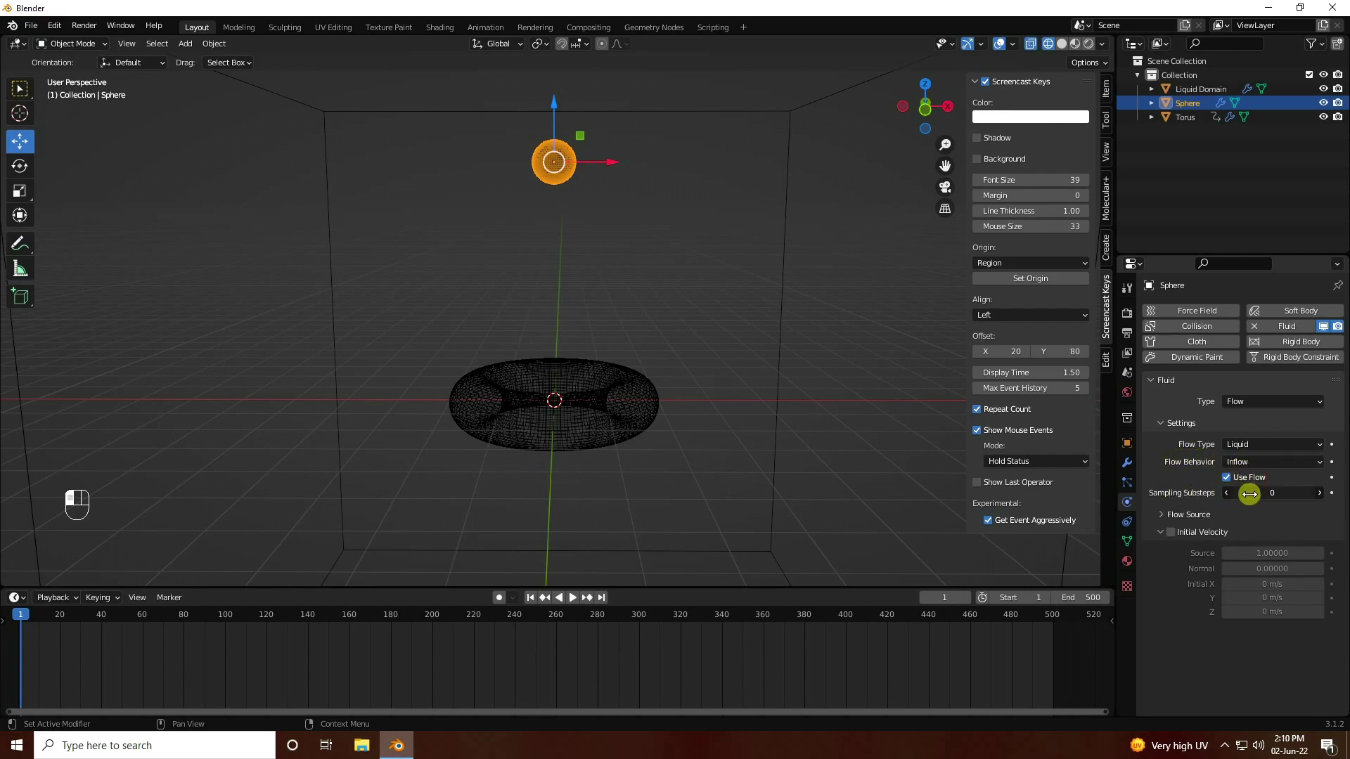
{"action": "type", "text": "100"}
{"action": "key", "text": "Return"}
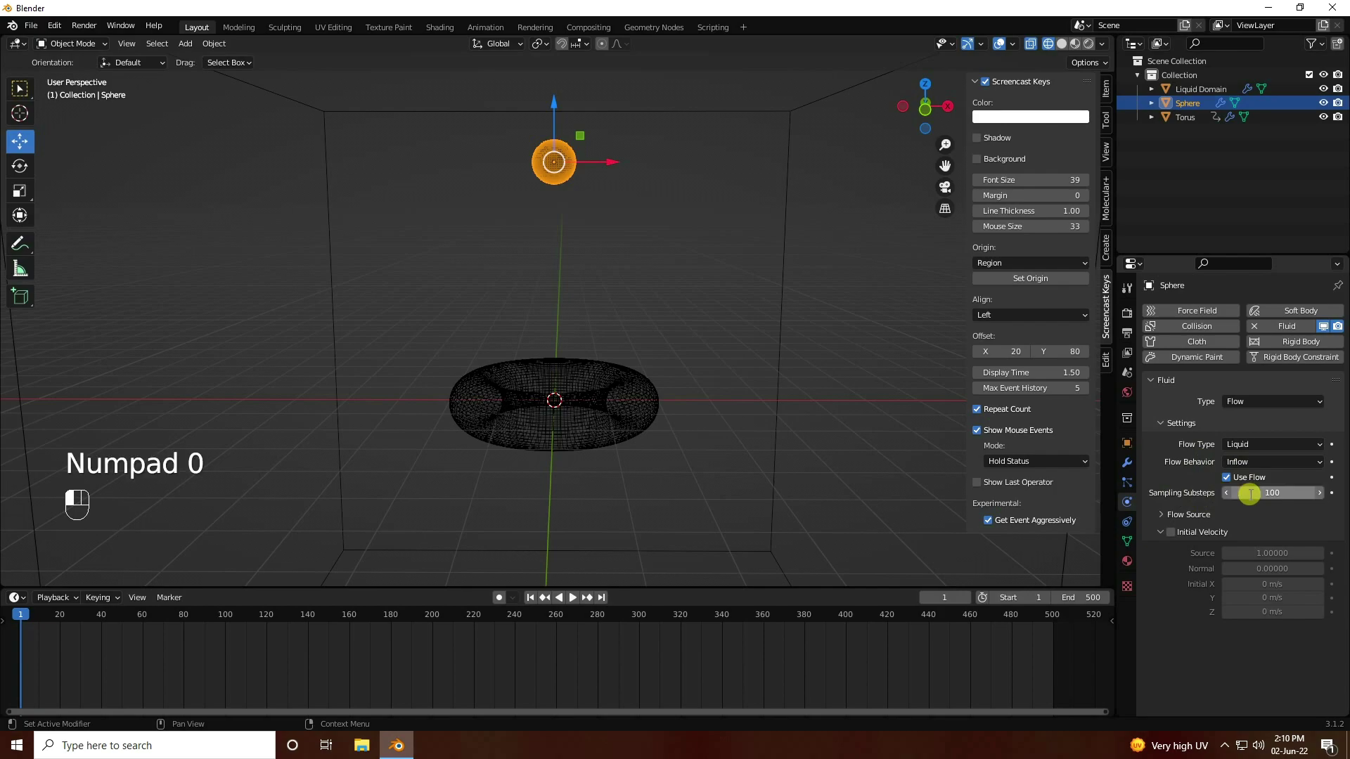
Review the sphere's and torus's fluid settings, then reselect the Liquid Domain
{"action": "left_click", "coordinate": [1192, 85]}
{"action": "scroll", "coordinate": [1201, 581], "scroll_direction": "down", "scroll_amount": 20}
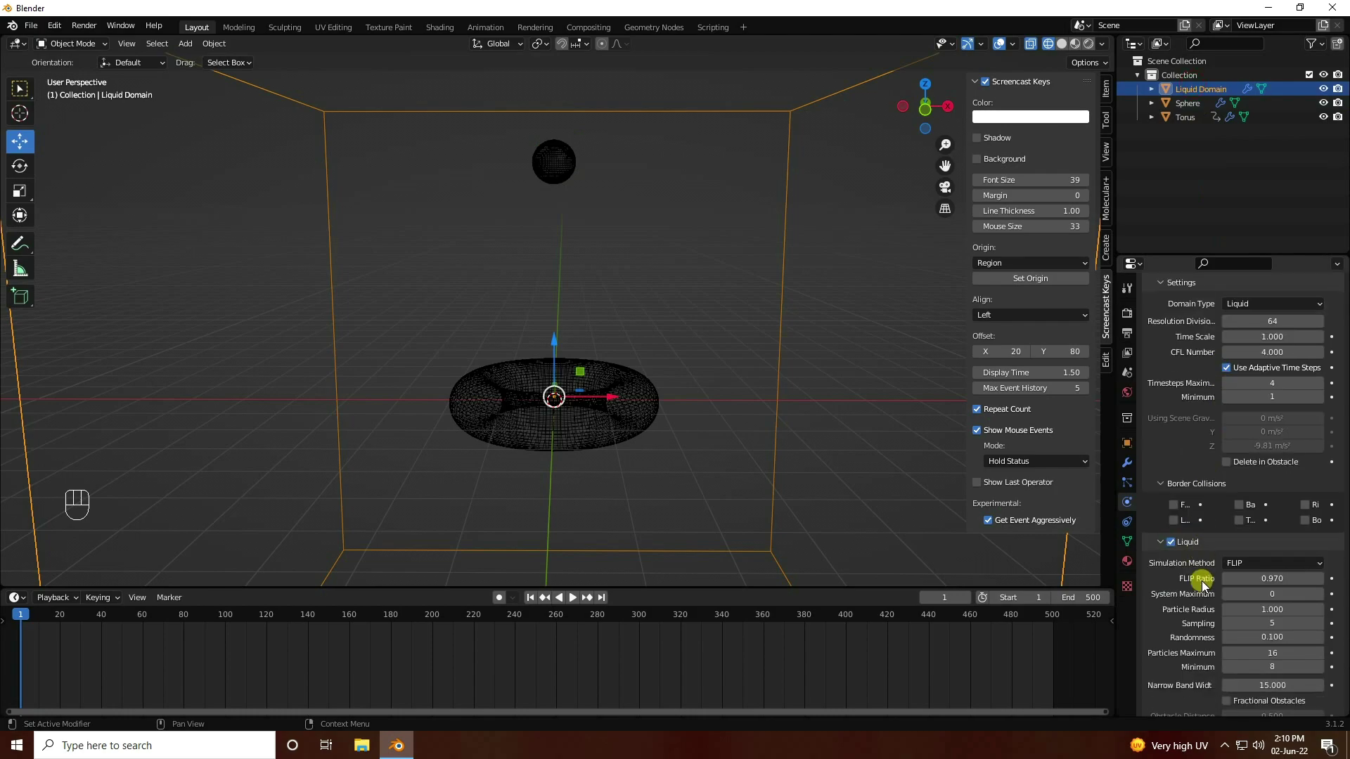
{"action": "scroll", "coordinate": [1200, 575], "scroll_direction": "down", "scroll_amount": 2}
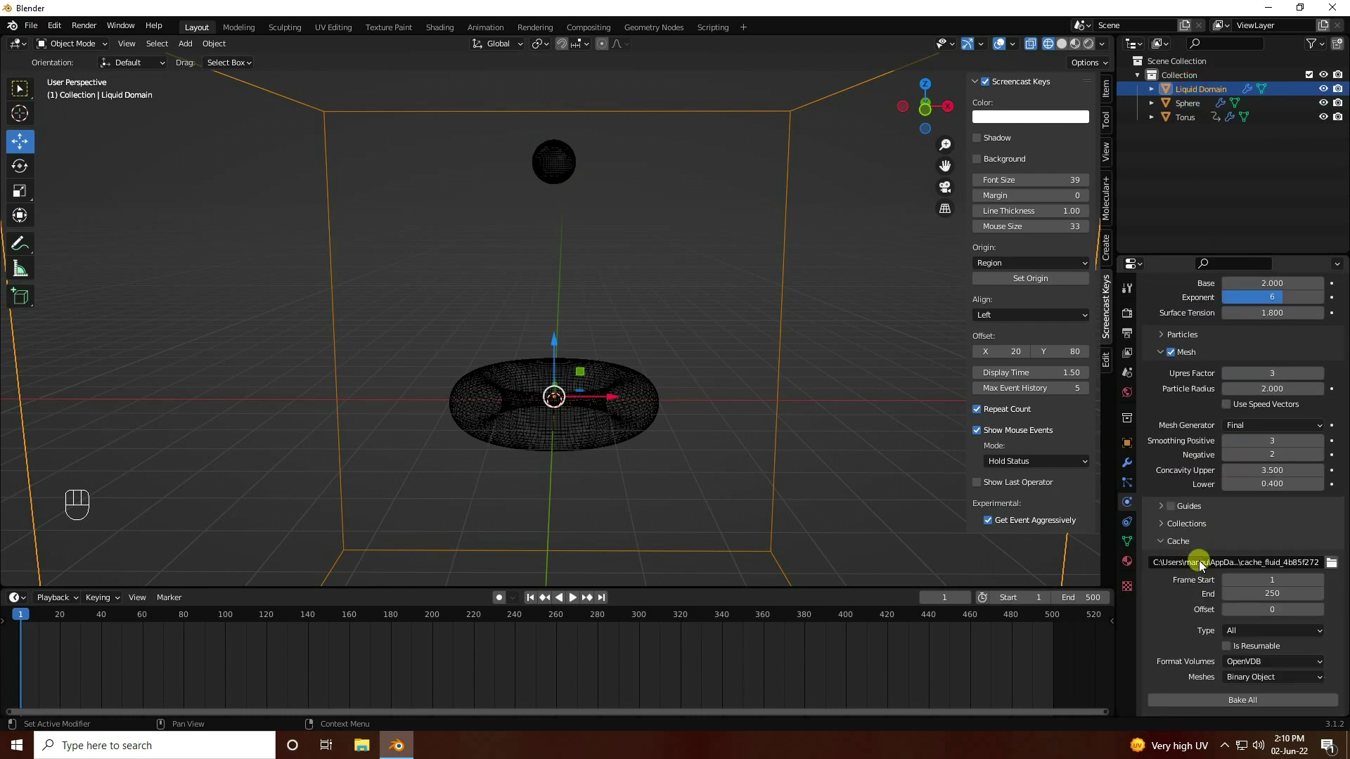
{"action": "left_click", "coordinate": [1189, 103]}
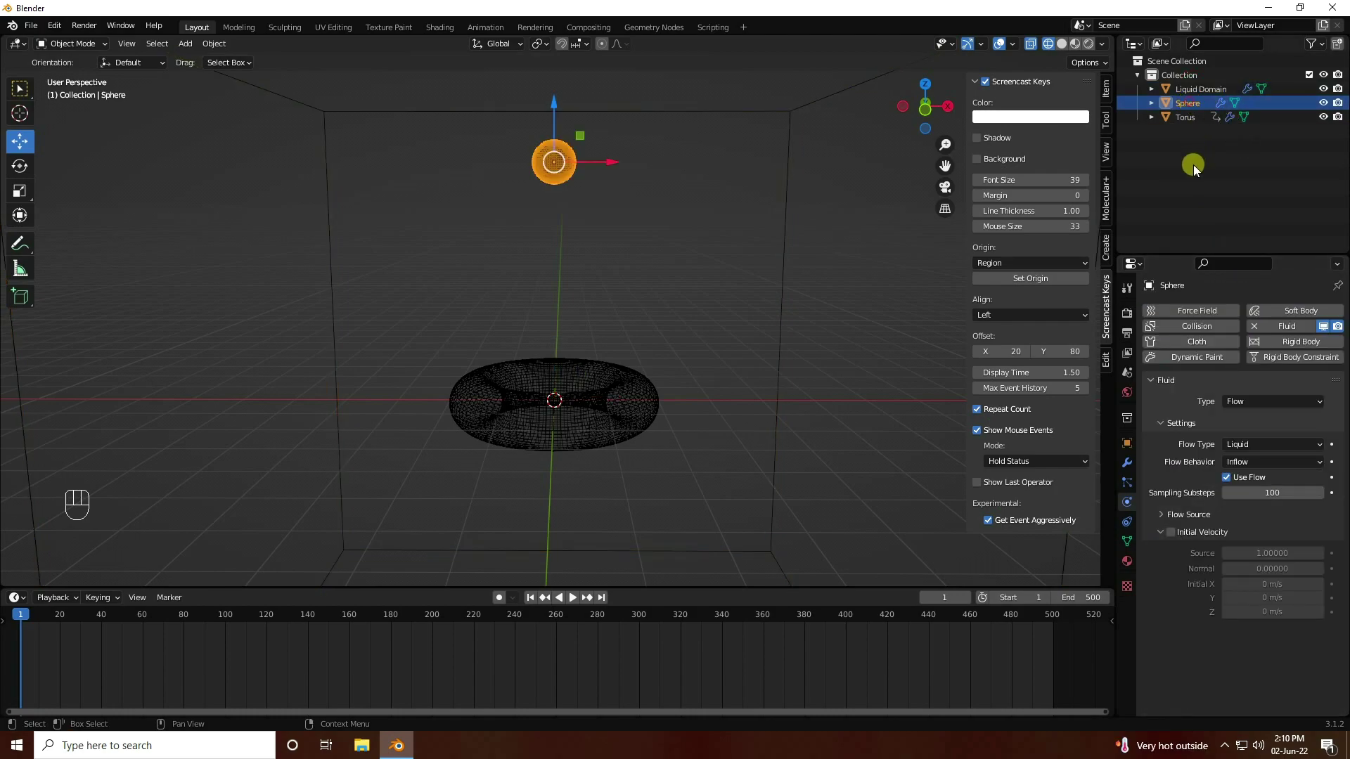
{"action": "left_click", "coordinate": [1191, 117]}
{"action": "left_click", "coordinate": [1188, 90]}
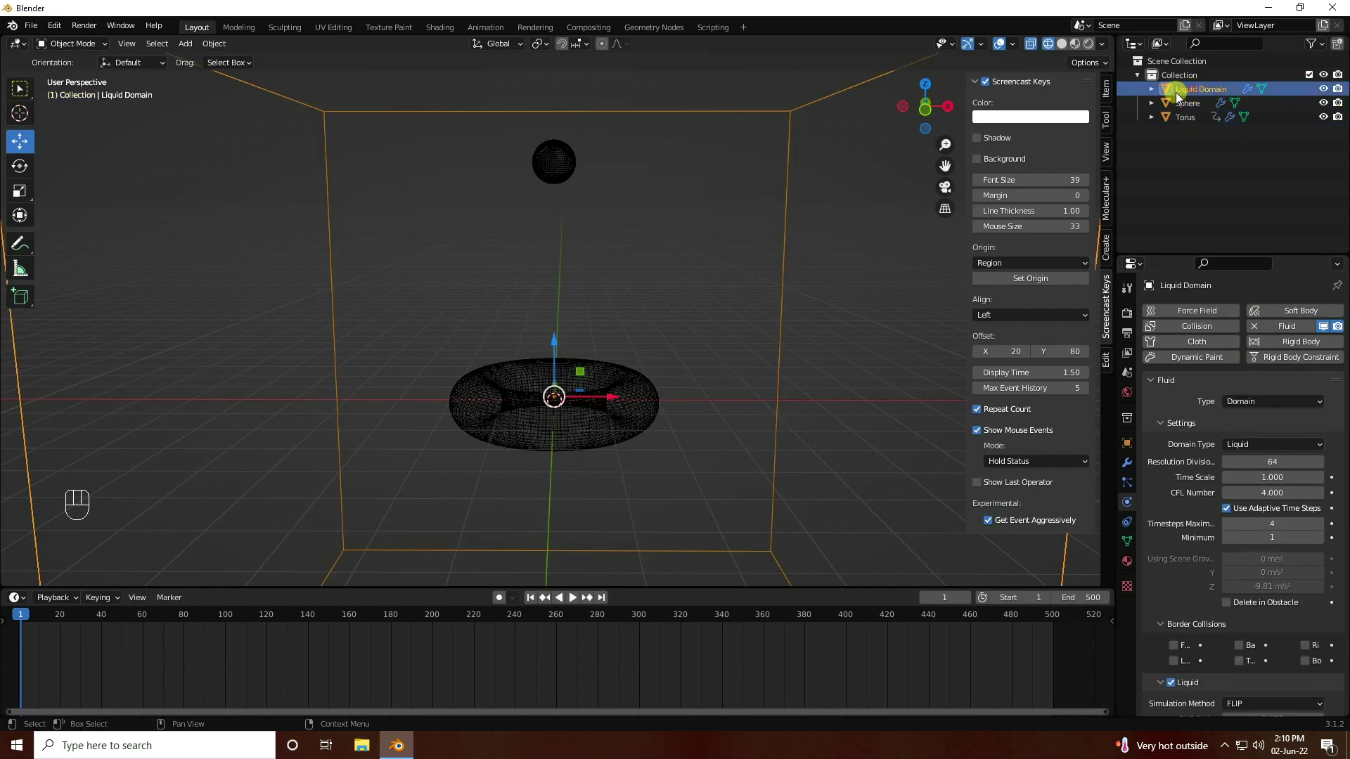
{"action": "scroll", "coordinate": [1163, 544], "scroll_direction": "down", "scroll_amount": 15}
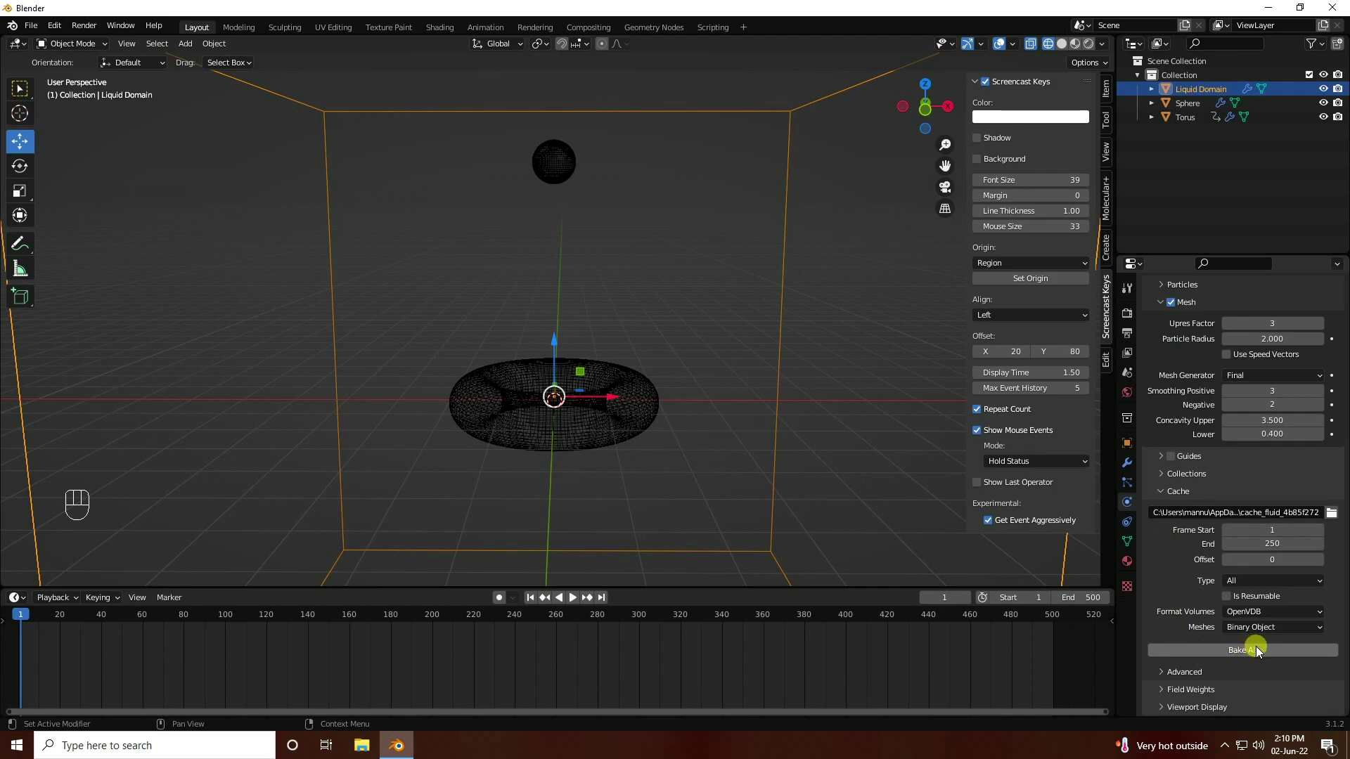
Set the cache End frame to 200 and bake the whole fluid simulation
{"action": "left_click", "coordinate": [1278, 545]}
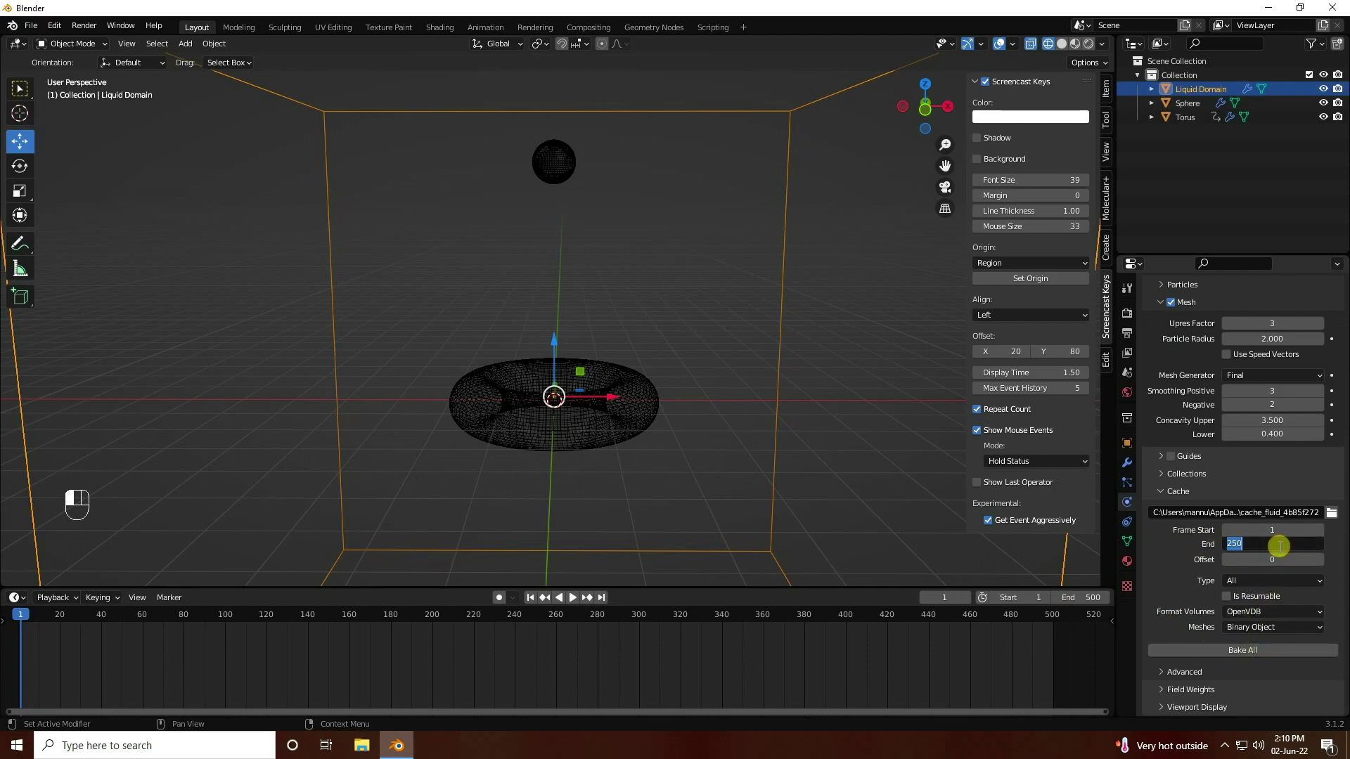
{"action": "type", "text": "200"}
{"action": "key", "text": "Return"}
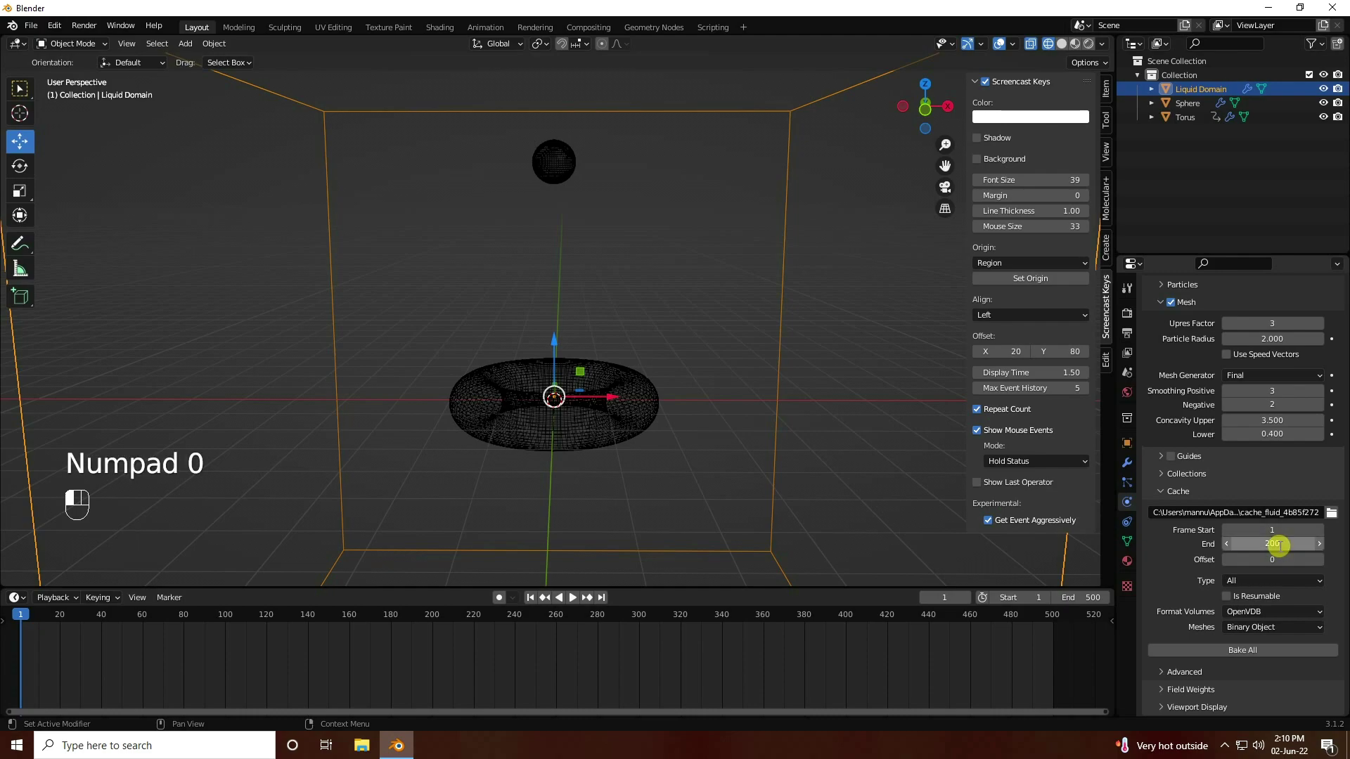
{"action": "left_click", "coordinate": [1246, 651]}
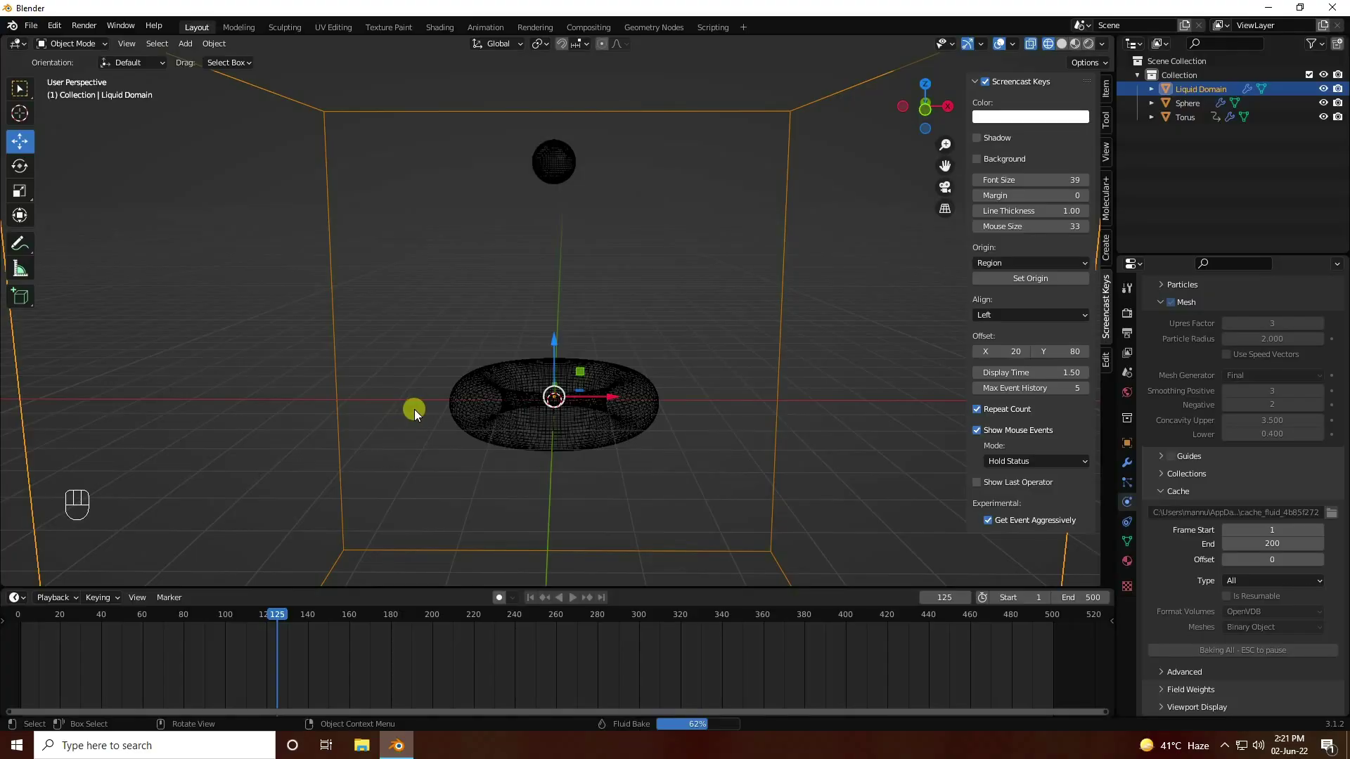
{"action": "key", "text": "Escape"}
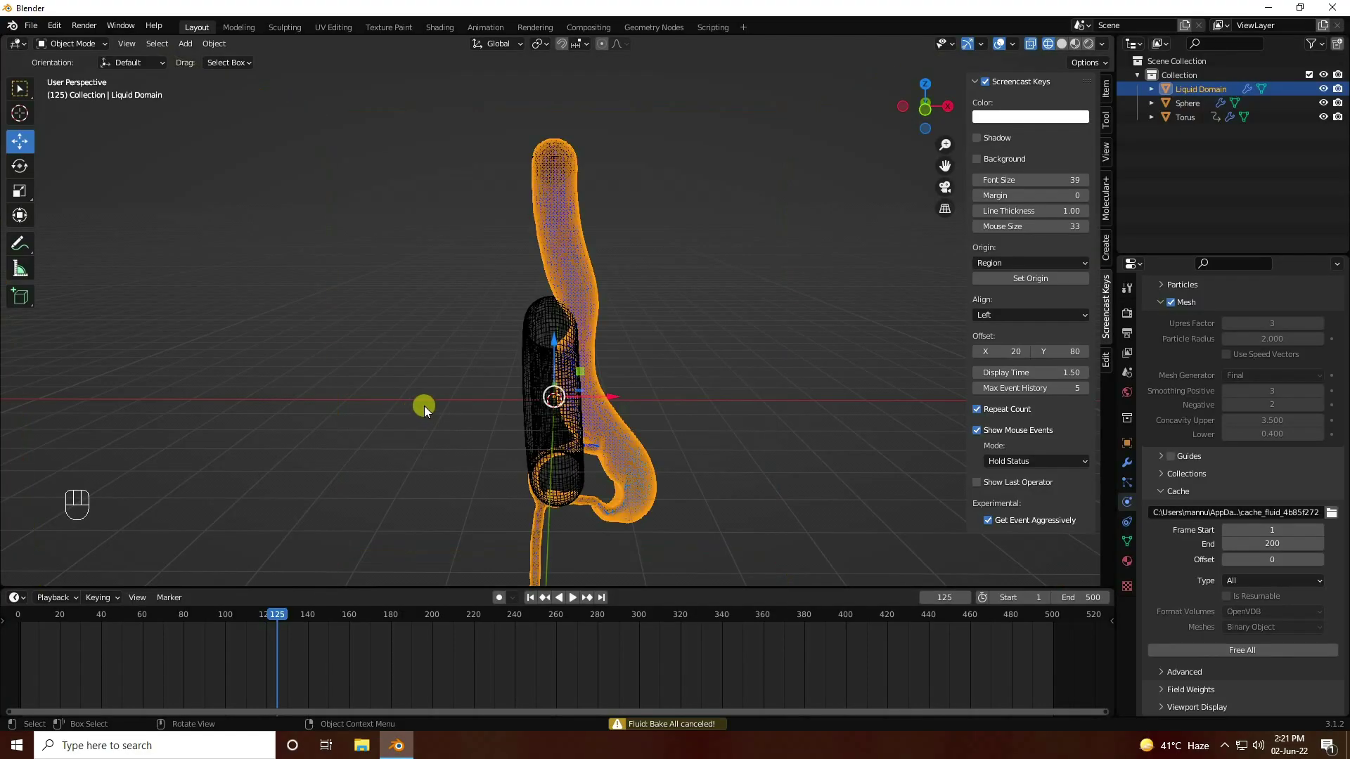
Replay the baked simulation from the start and pause it at frame 120
{"action": "left_click", "coordinate": [648, 355]}
{"action": "scroll", "coordinate": [631, 376], "scroll_direction": "up", "scroll_amount": 3}
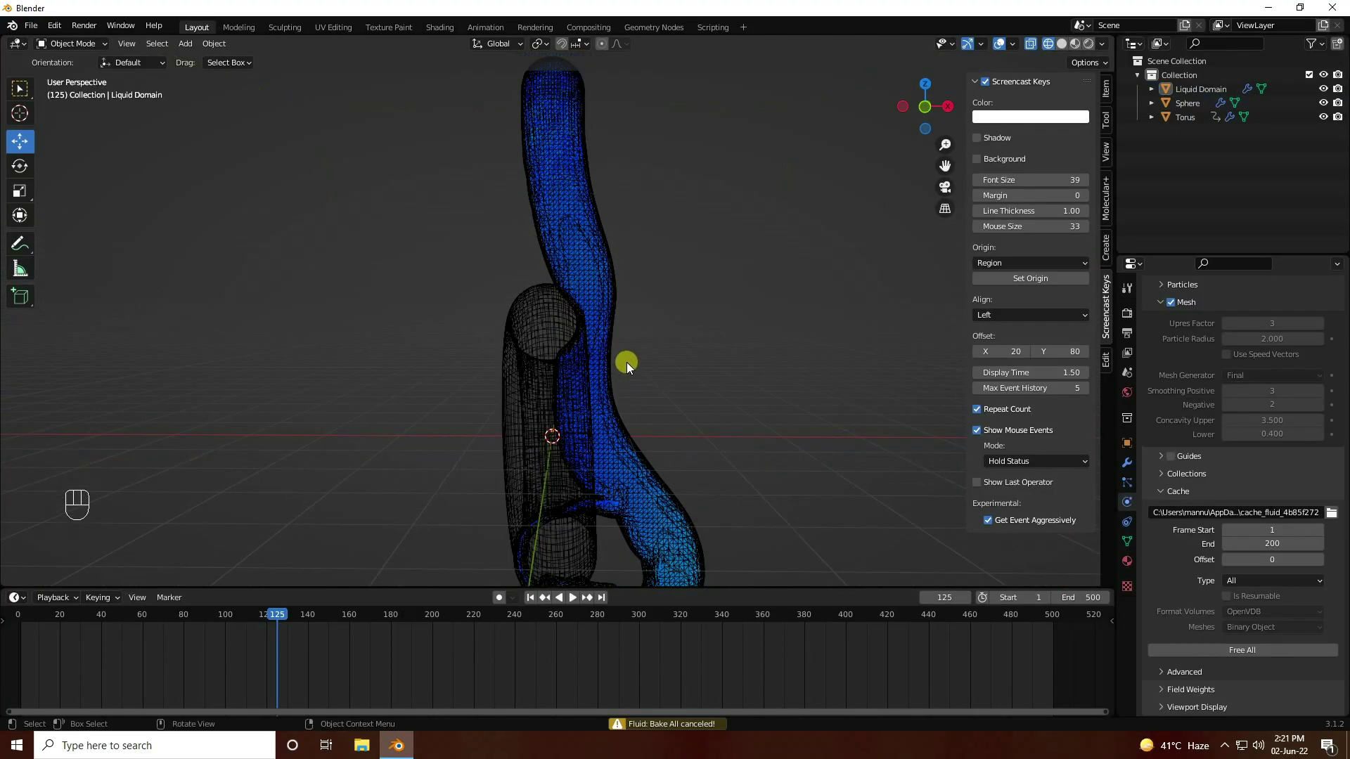
{"action": "scroll", "coordinate": [627, 361], "scroll_direction": "down", "scroll_amount": 1}
{"action": "left_click", "coordinate": [531, 598]}
{"action": "left_click", "coordinate": [573, 598]}
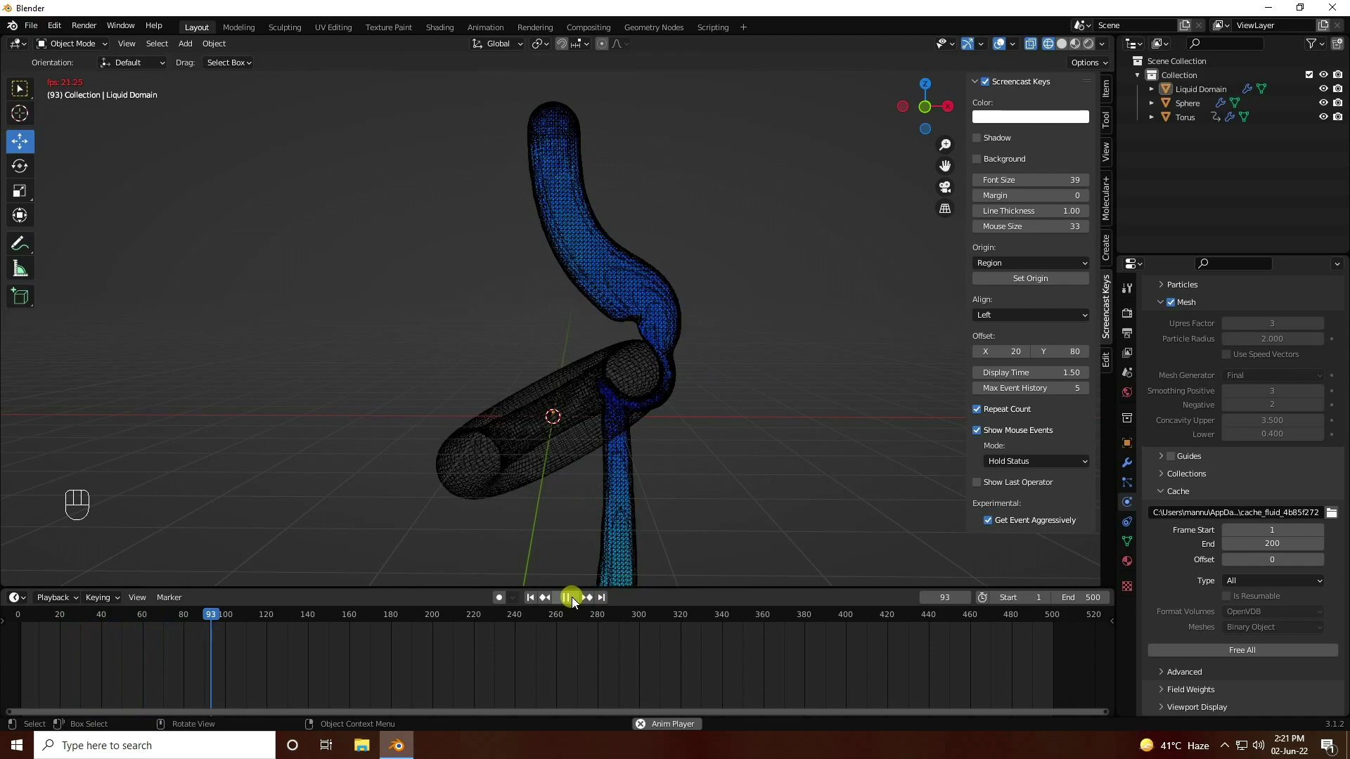
{"action": "left_click", "coordinate": [572, 597]}
Switch viewport shading from Wireframe to Solid and select the liquid mesh
{"action": "scroll", "coordinate": [571, 310], "scroll_direction": "up", "scroll_amount": 3}
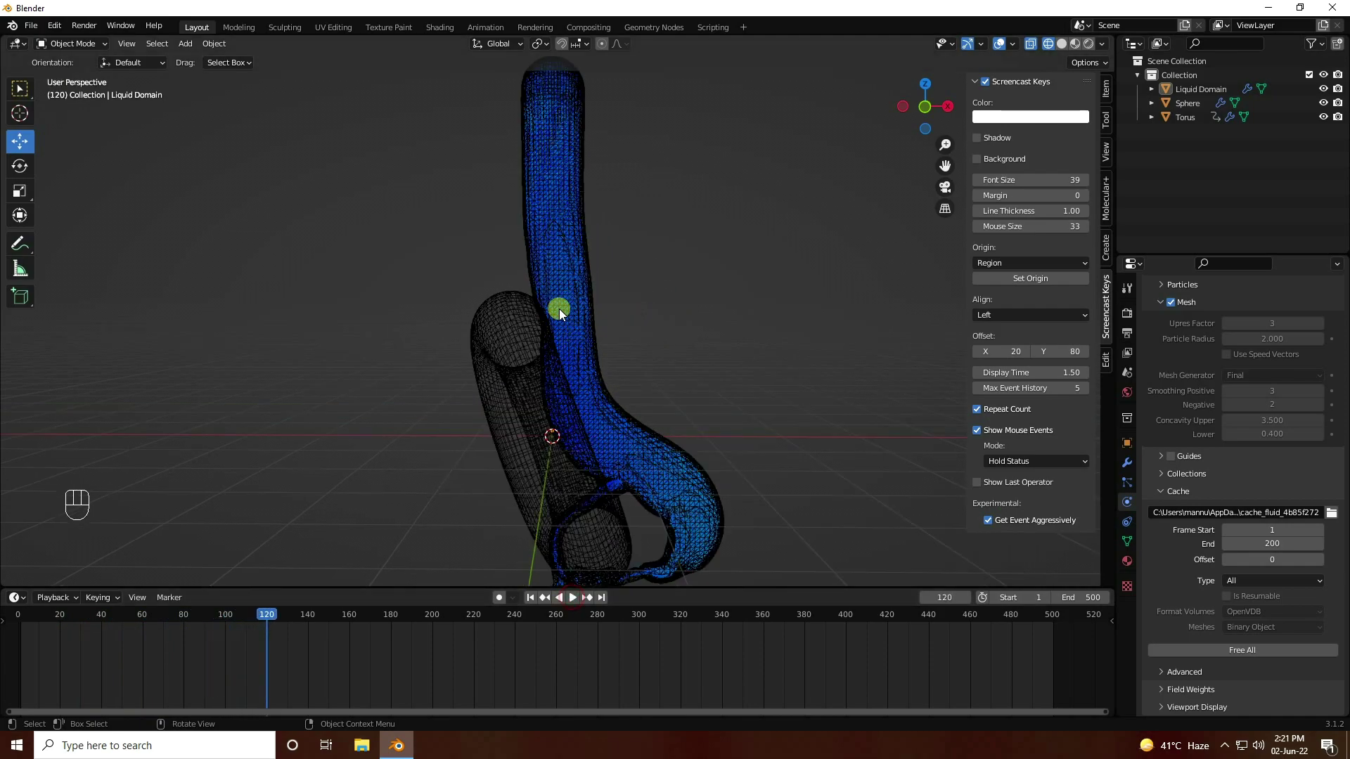
{"action": "left_click", "coordinate": [1062, 43]}
{"action": "scroll", "coordinate": [630, 310], "scroll_direction": "down", "scroll_amount": 2}
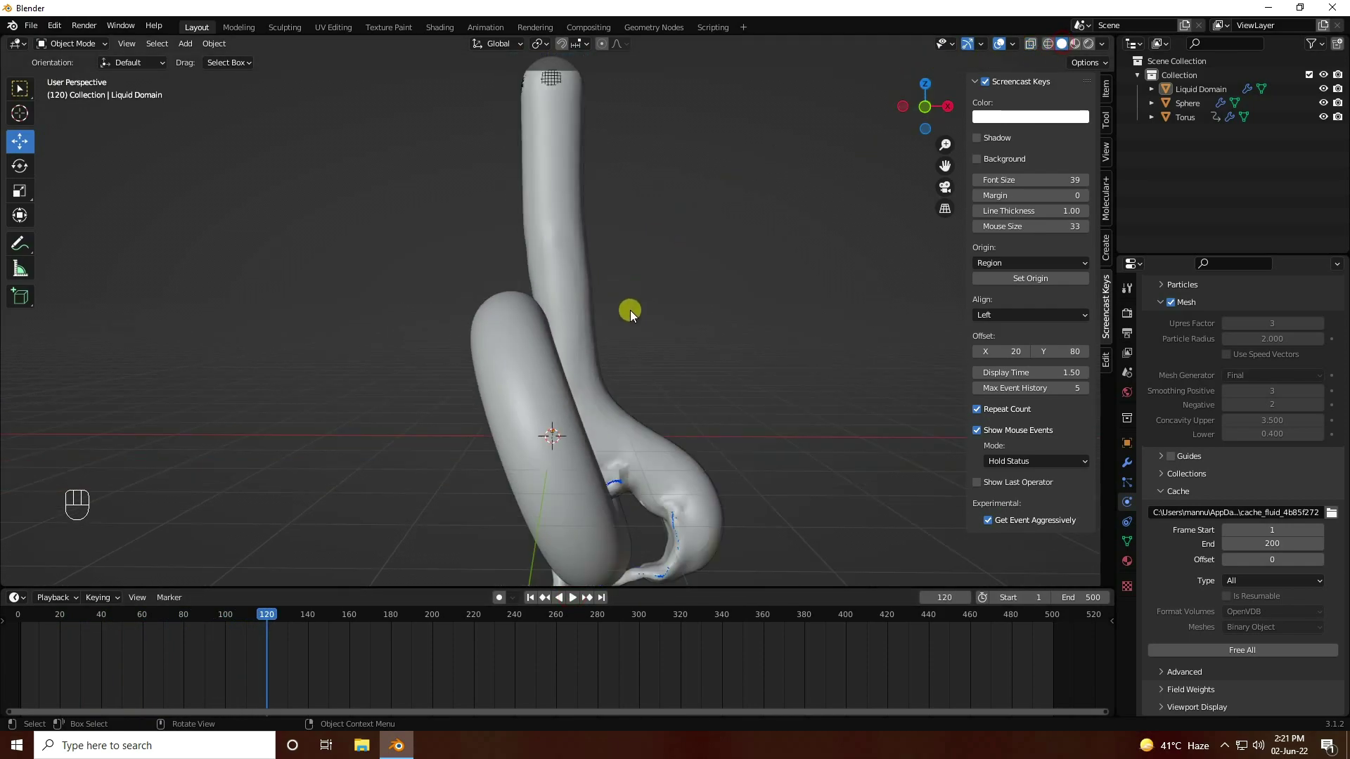
{"action": "left_click", "coordinate": [564, 214]}
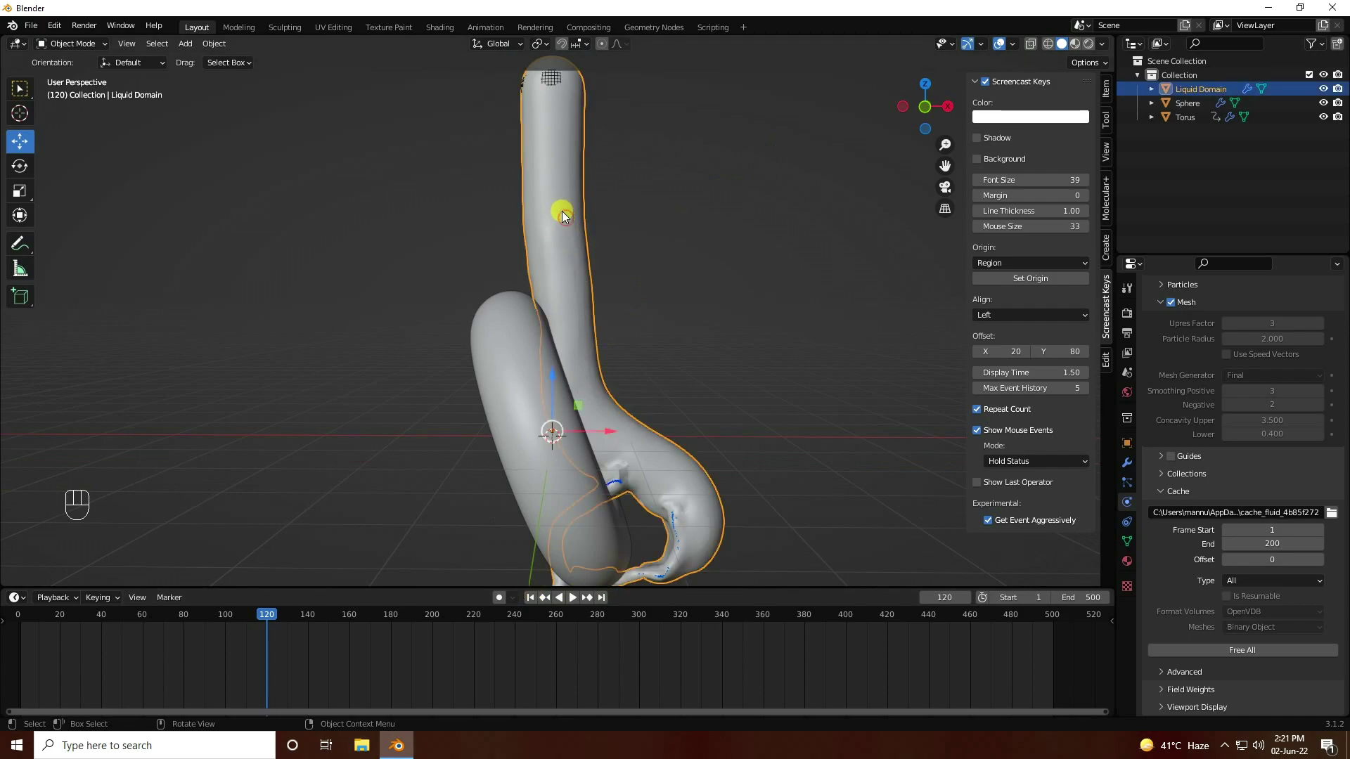
Apply Shade Smooth to the liquid mesh
{"action": "right_click", "coordinate": [556, 184]}
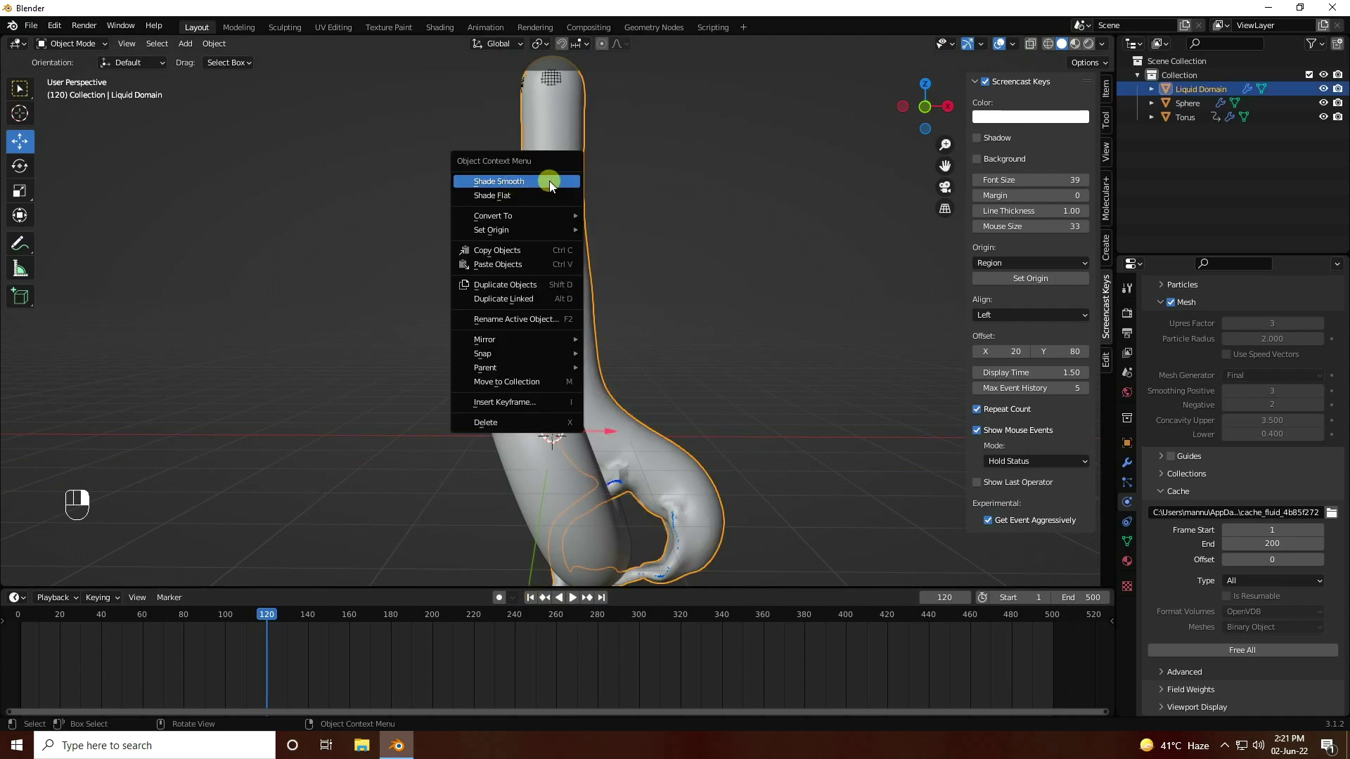
{"action": "left_click", "coordinate": [550, 180]}
{"action": "right_click", "coordinate": [553, 185]}
{"action": "left_click", "coordinate": [553, 186]}
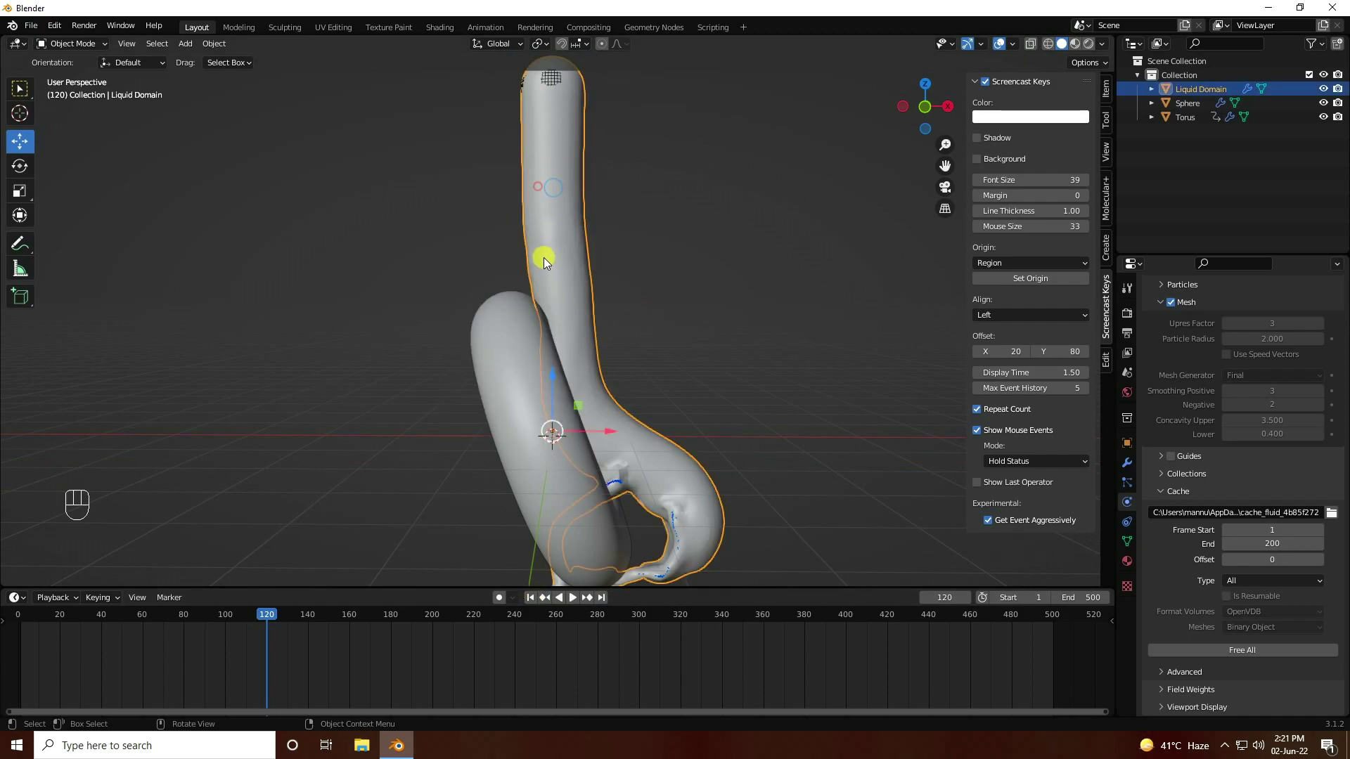
Replay the simulation from the first frame and stop around frame 118
{"action": "left_click", "coordinate": [527, 598]}
{"action": "left_click", "coordinate": [566, 598]}
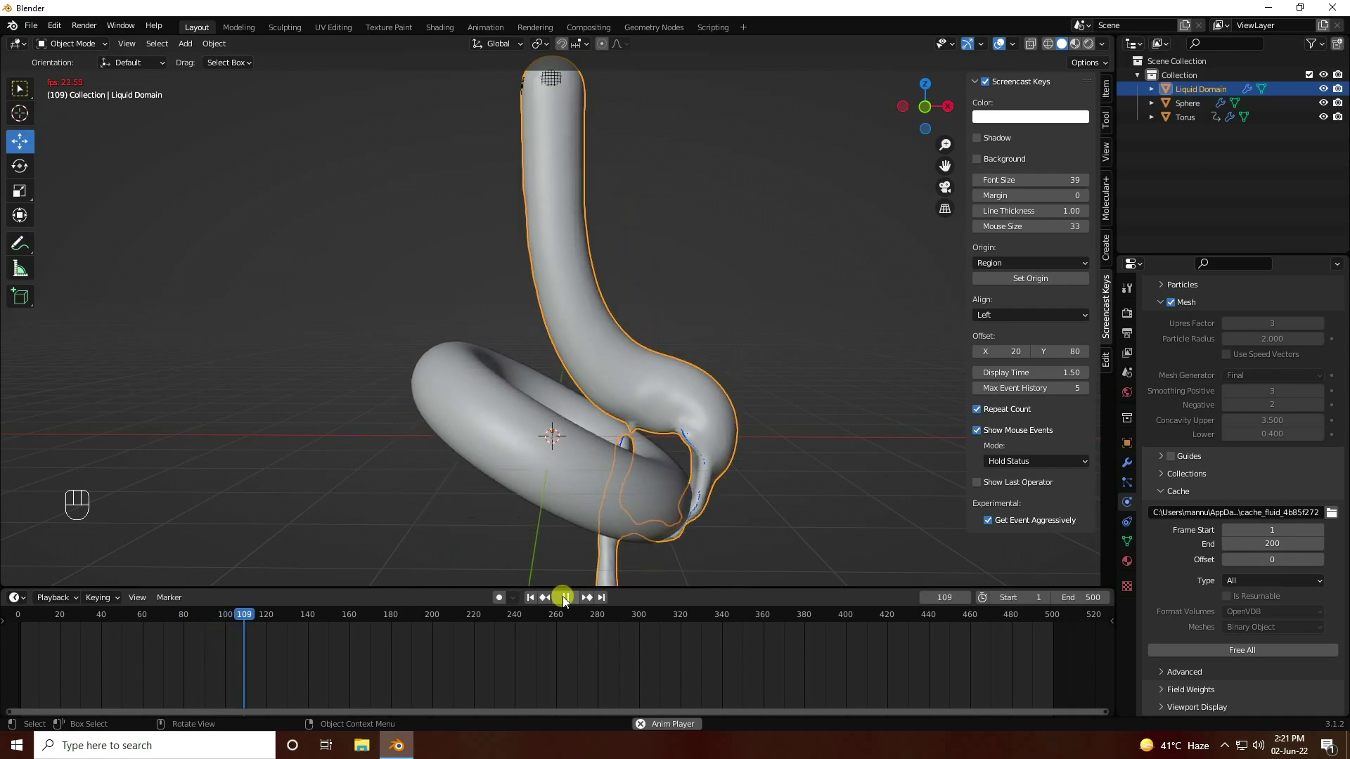
{"action": "left_click", "coordinate": [566, 598]}
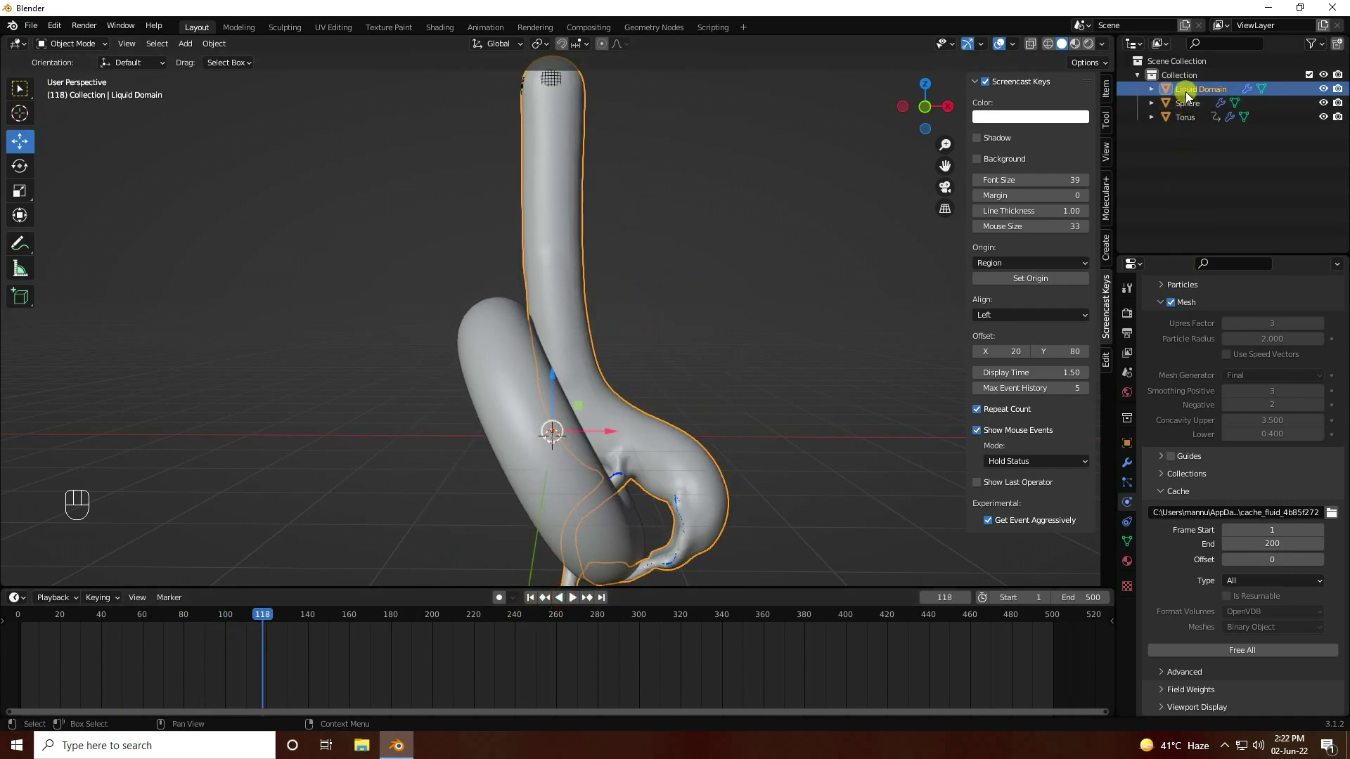
Add a Smooth modifier to the liquid with Factor 2.000
{"action": "left_click", "coordinate": [1128, 464]}
{"action": "left_click", "coordinate": [1180, 313]}
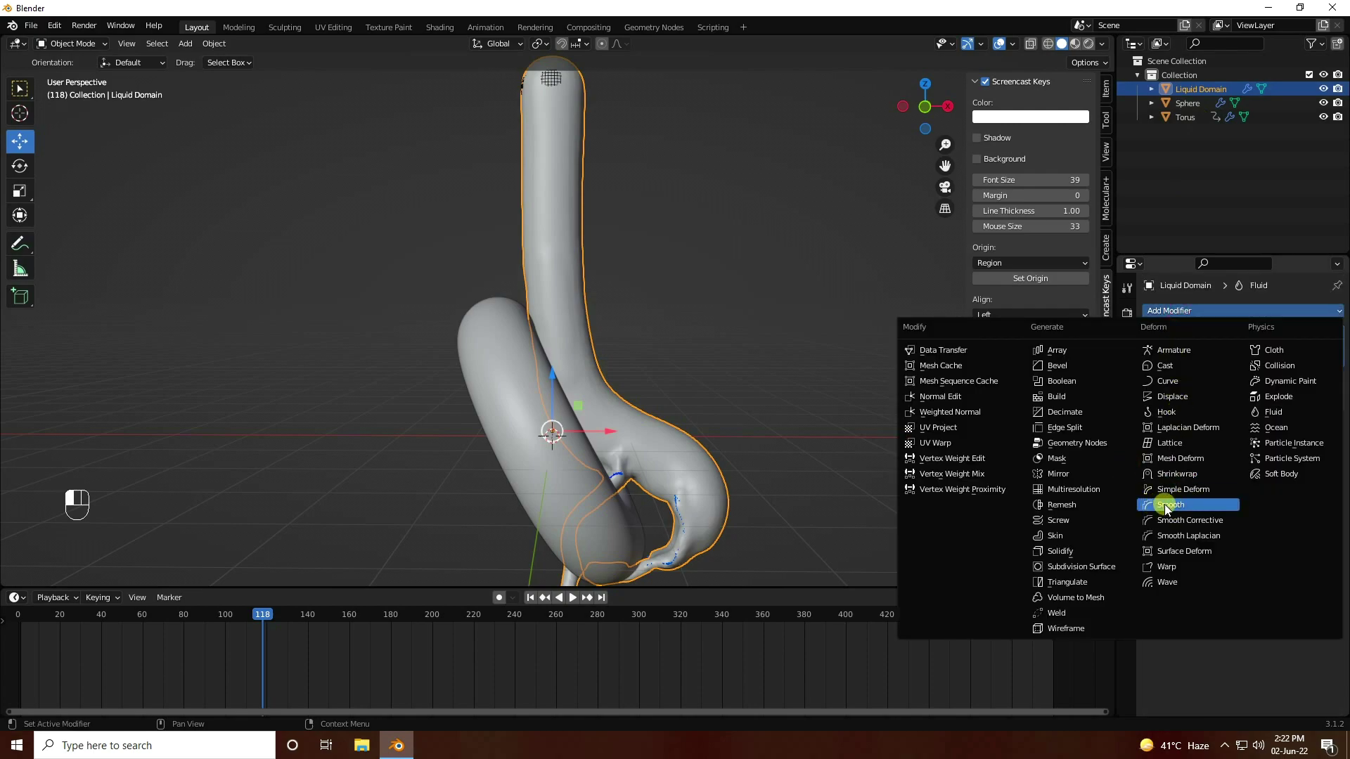
{"action": "left_click", "coordinate": [1191, 504]}
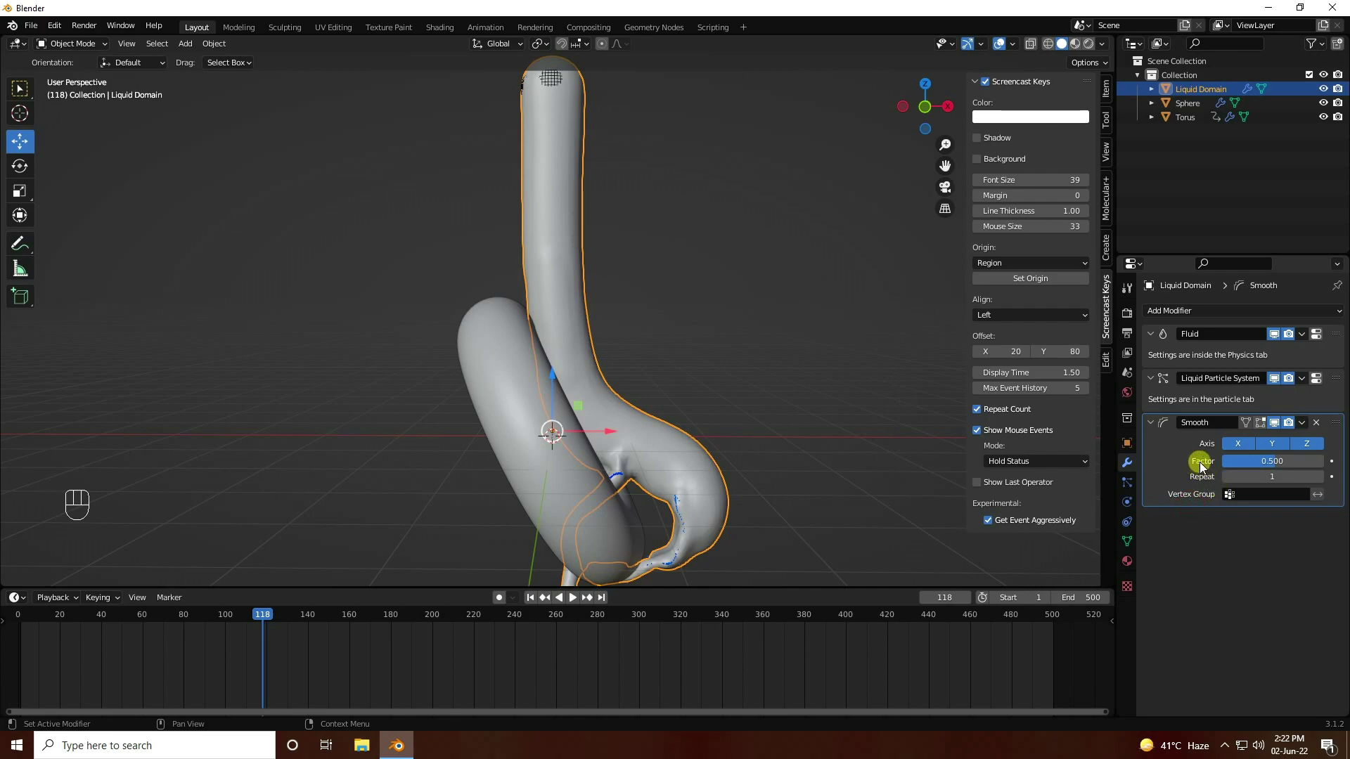
{"action": "left_click_drag", "start_coordinate": [1258, 461], "coordinate": [1258, 473]}
Set the Smooth modifier's Repeat count to 10, after briefly trying 20
{"action": "left_click", "coordinate": [1273, 477]}
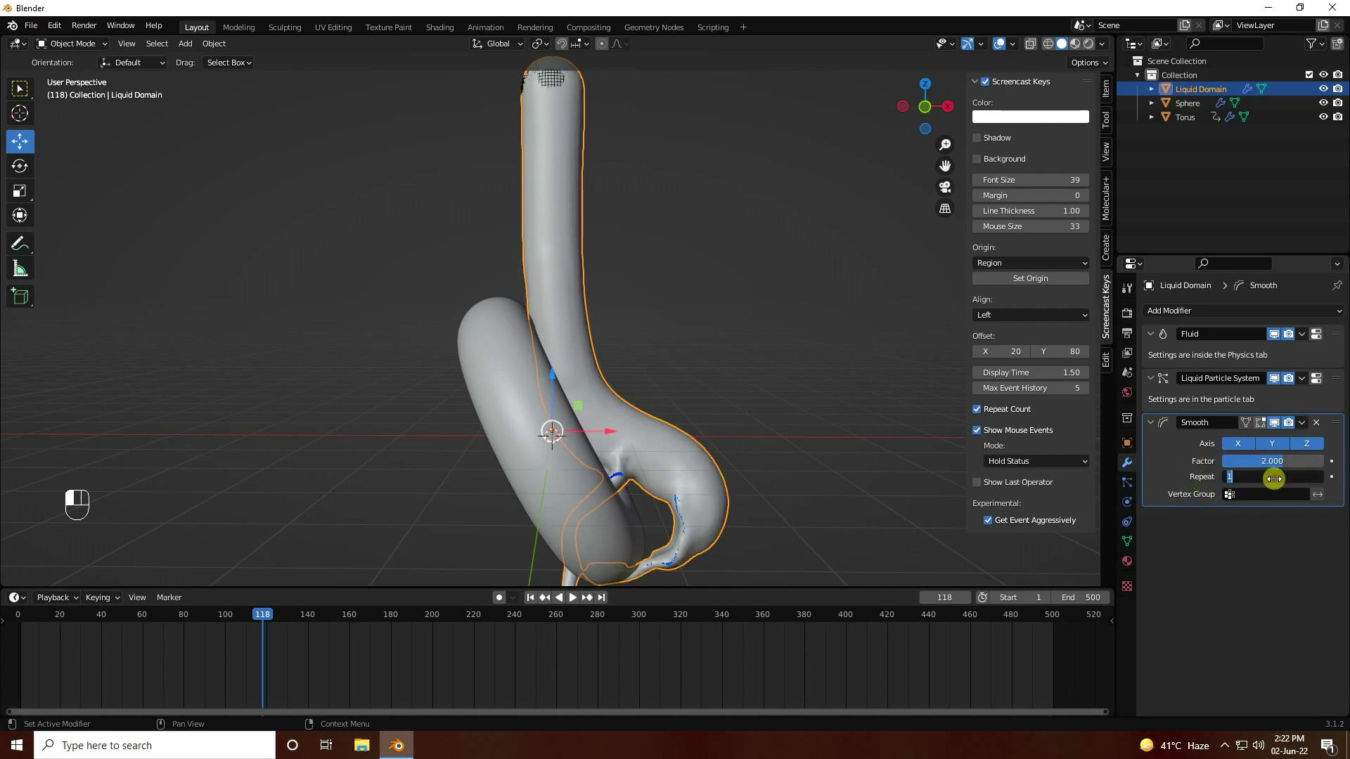
{"action": "key", "text": "Return"}
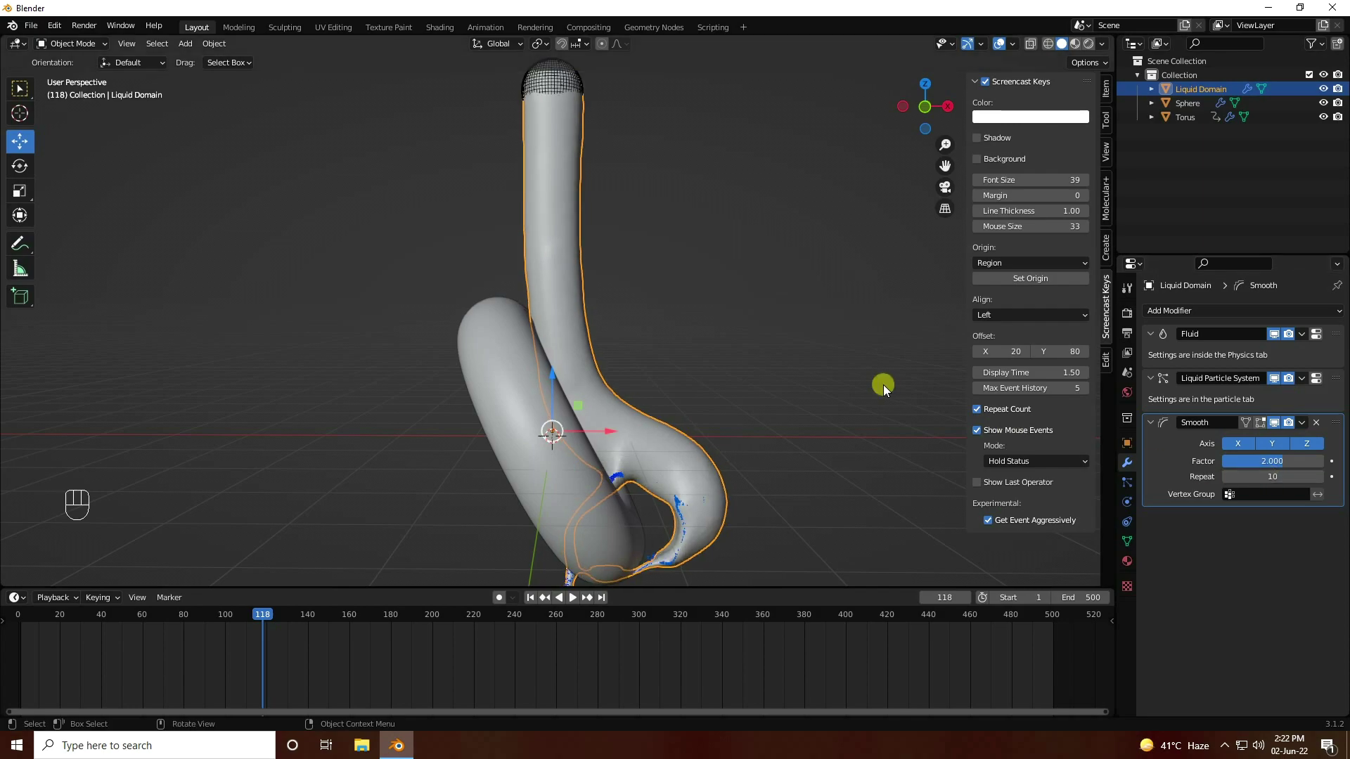
{"action": "scroll", "coordinate": [536, 204], "scroll_direction": "up", "scroll_amount": 2}
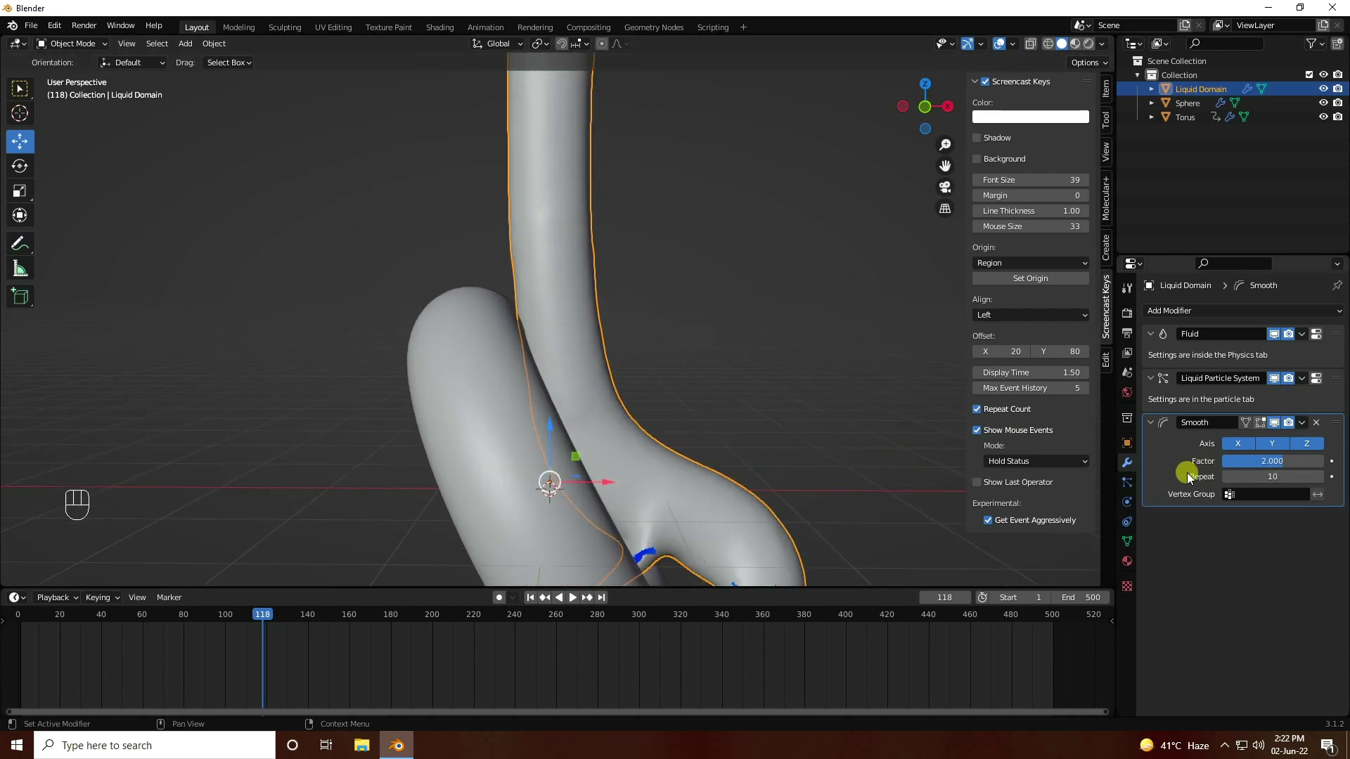
{"action": "left_click", "coordinate": [1266, 478]}
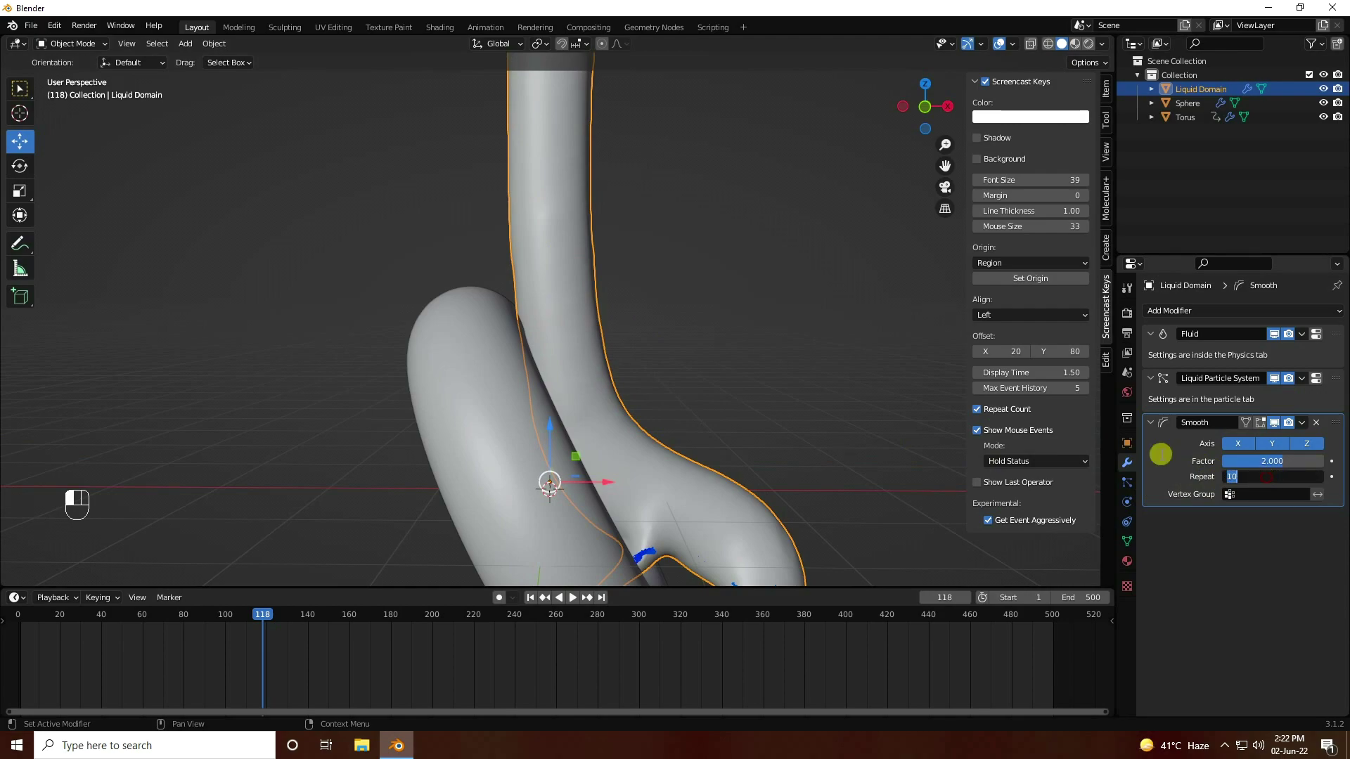
{"action": "type", "text": "20"}
{"action": "key", "text": "Return"}
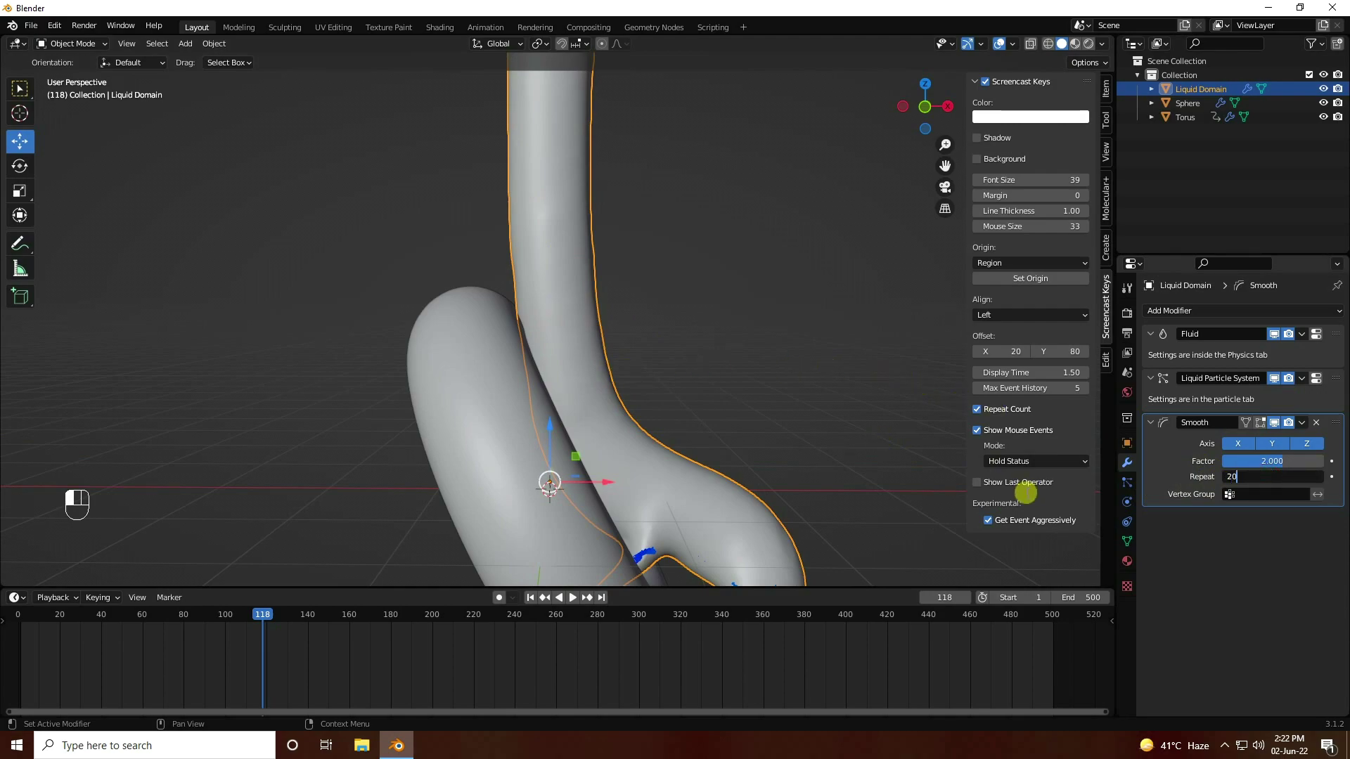
{"action": "left_click", "coordinate": [1280, 477]}
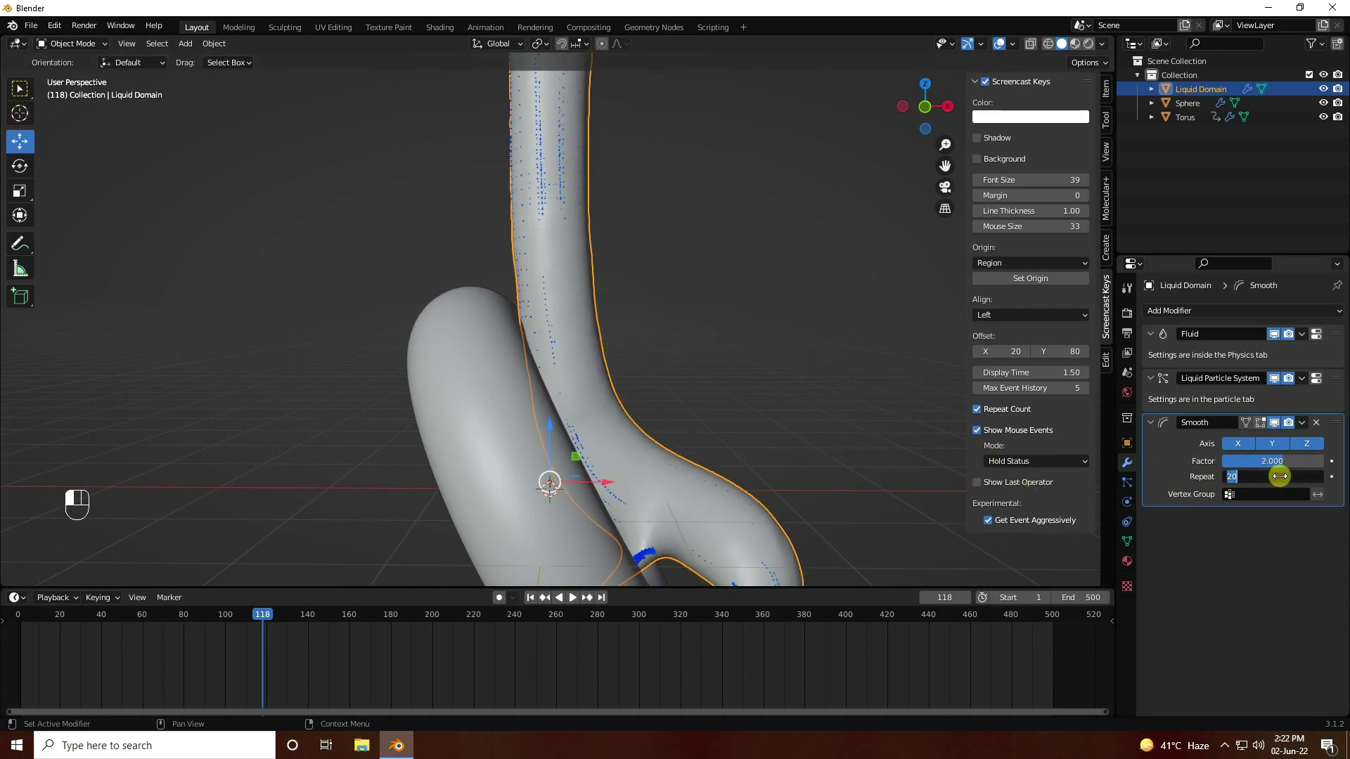
{"action": "type", "text": "10"}
{"action": "key", "text": "Return"}
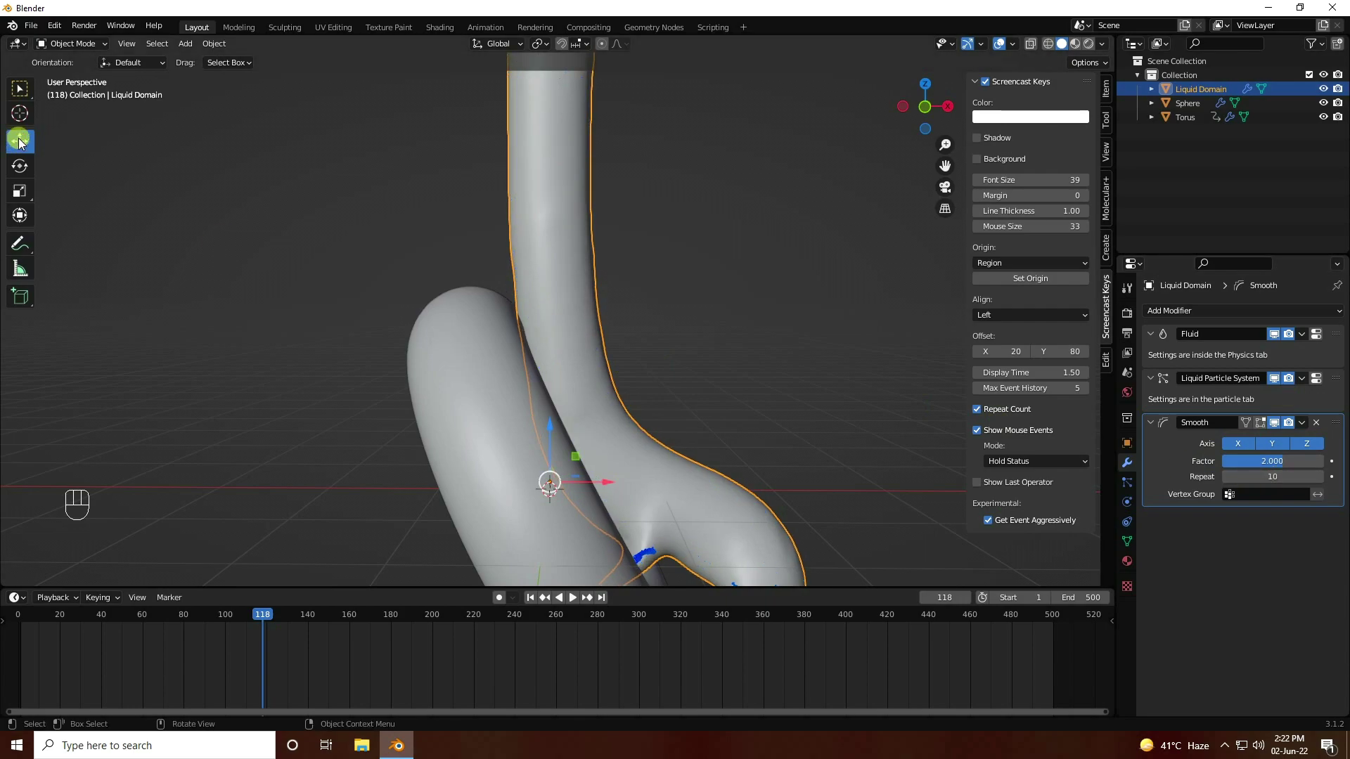
{"action": "left_click", "coordinate": [656, 391]}
Play the smoothed liquid animation, stop it back at frame 1, and open the Add menu
{"action": "left_click", "coordinate": [531, 597]}
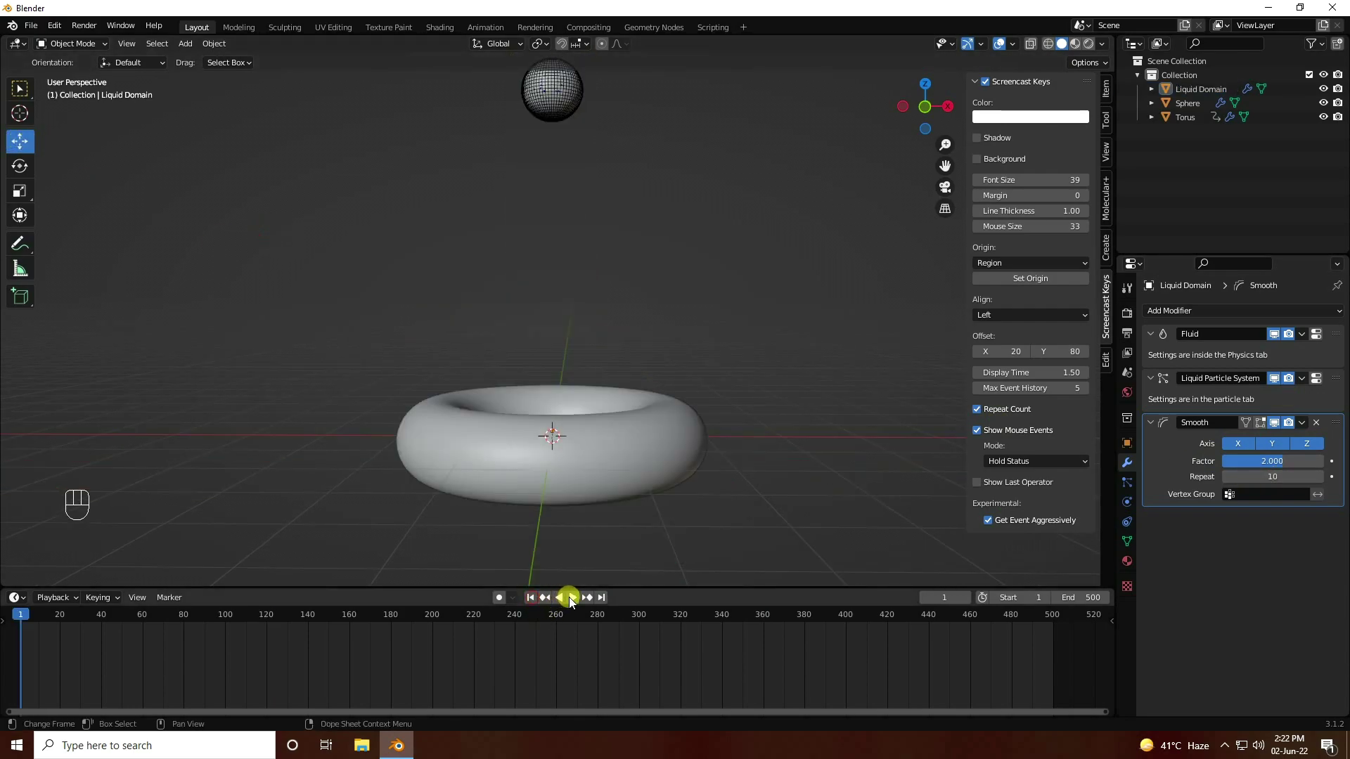
{"action": "left_click", "coordinate": [571, 598]}
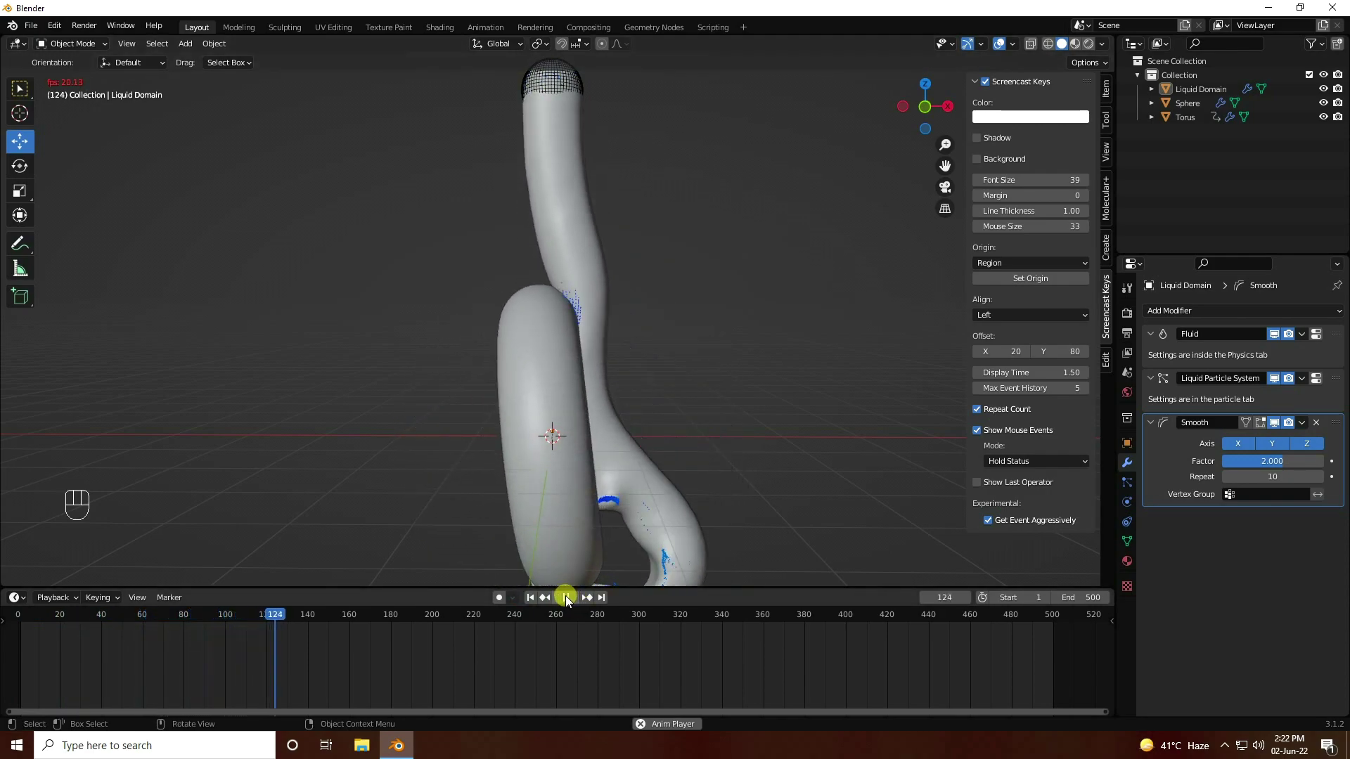
{"action": "left_click", "coordinate": [565, 596]}
{"action": "left_click", "coordinate": [530, 597]}
{"action": "middle_click_drag", "start_coordinate": [524, 506], "coordinate": [176, 159]}
{"action": "left_click", "coordinate": [192, 46]}
Add a plane and lower it along Z beneath the torus
{"action": "mouse_move", "coordinate": [205, 58]}
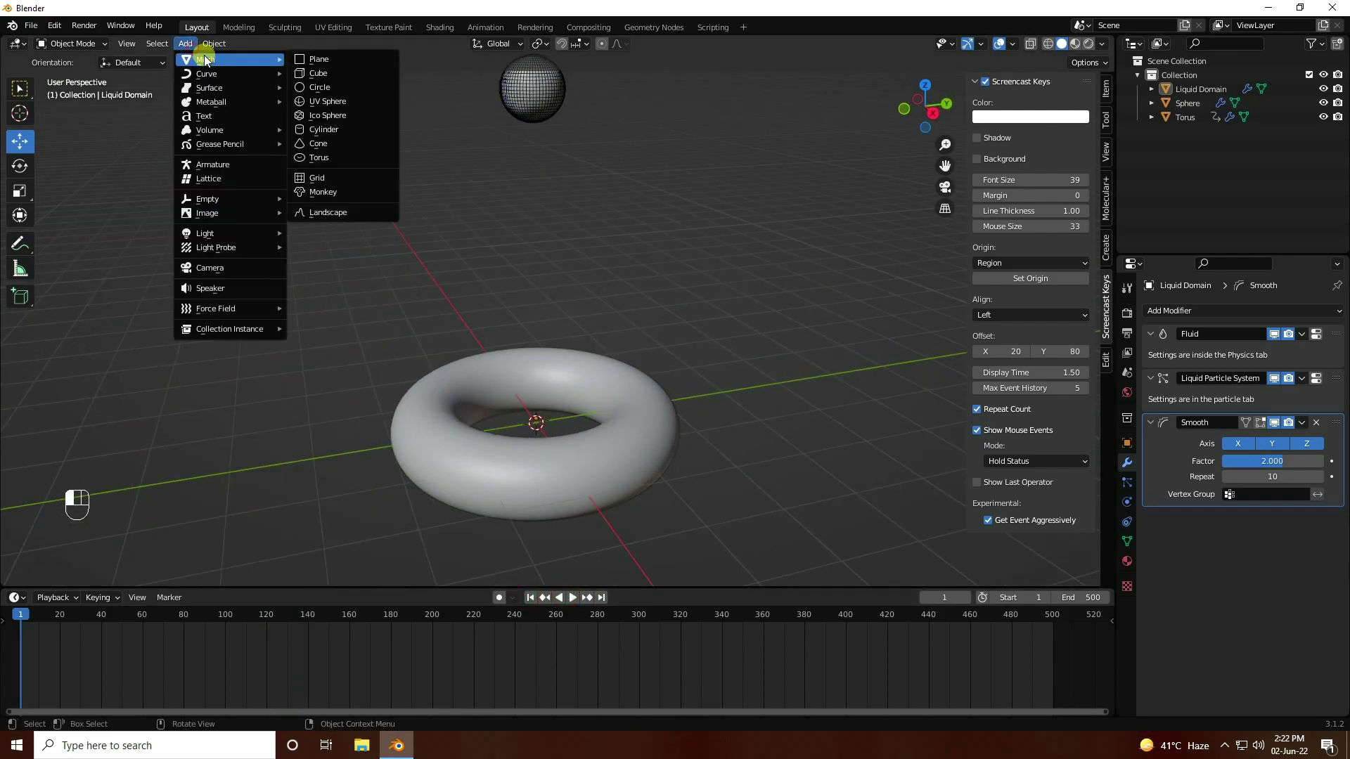
{"action": "left_click", "coordinate": [325, 60]}
{"action": "scroll", "coordinate": [419, 379], "scroll_direction": "down", "scroll_amount": 4}
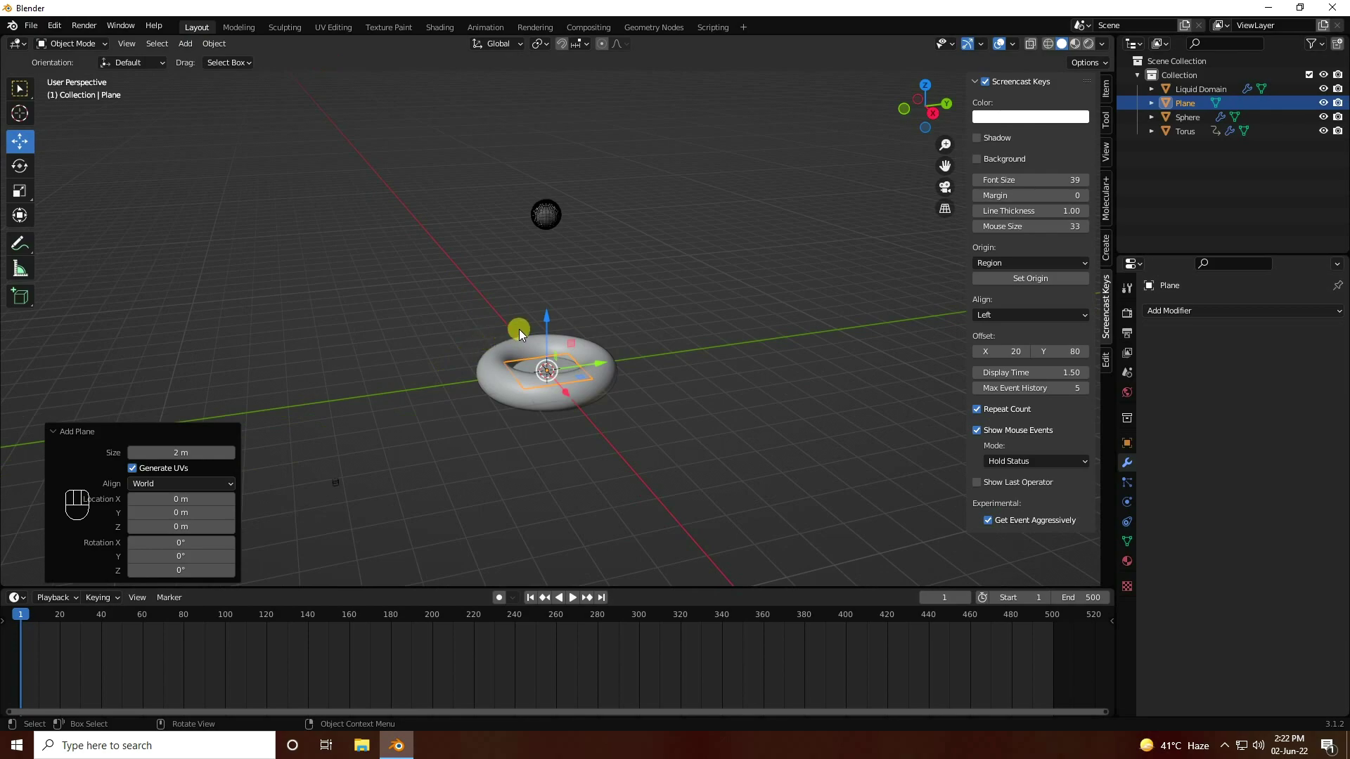
{"action": "key", "text": "g"}
{"action": "key", "text": "z"}
{"action": "left_click", "coordinate": [552, 354]}
Scale the plane up in several passes into a large floor
{"action": "key", "text": "s"}
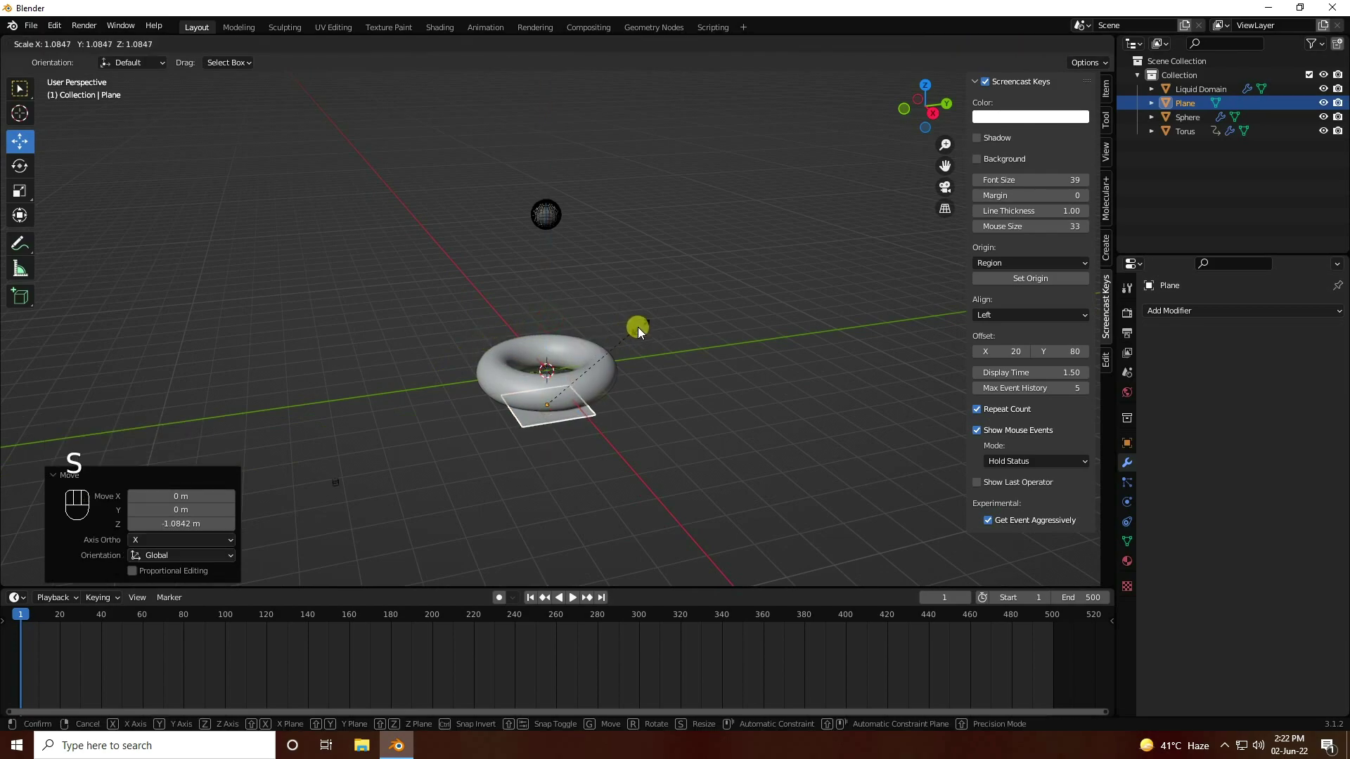
{"action": "left_click", "coordinate": [859, 292]}
{"action": "key", "text": "s"}
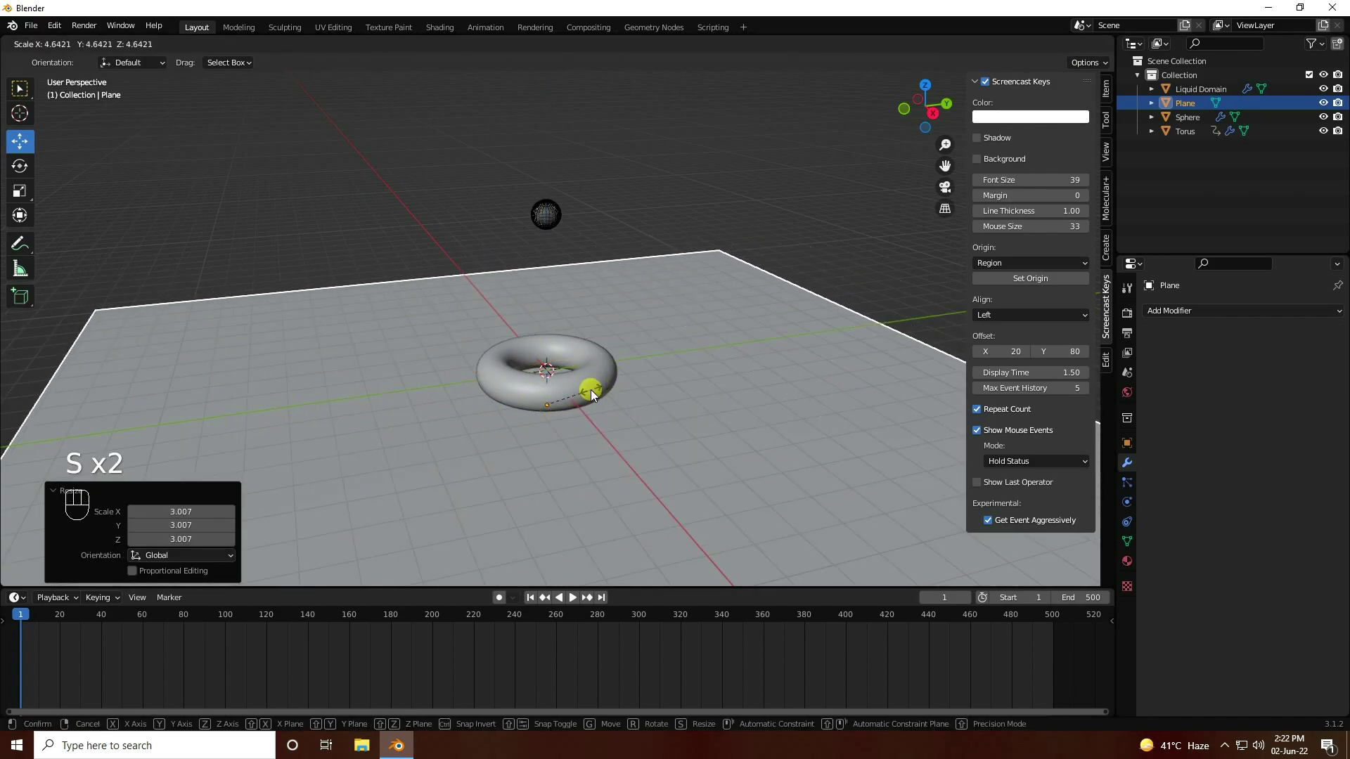
{"action": "left_click", "coordinate": [590, 390]}
{"action": "middle_click_drag", "start_coordinate": [495, 305], "coordinate": [587, 383], "text": "shift"}
{"action": "key", "text": "s"}
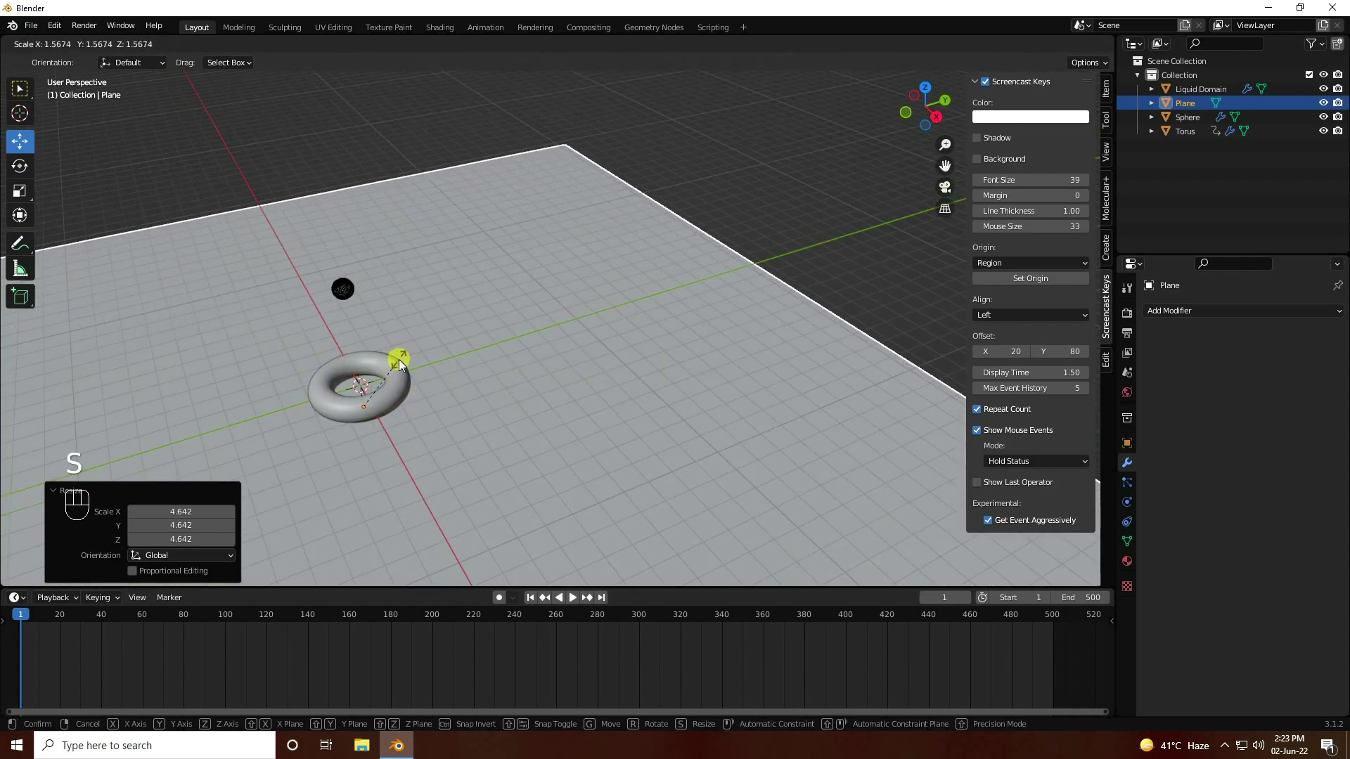
{"action": "left_click", "coordinate": [398, 360]}
{"action": "scroll", "coordinate": [415, 378], "scroll_direction": "down", "scroll_amount": 3}
Enter Edit Mode on the plane and select its far edge
{"action": "left_click", "coordinate": [73, 45]}
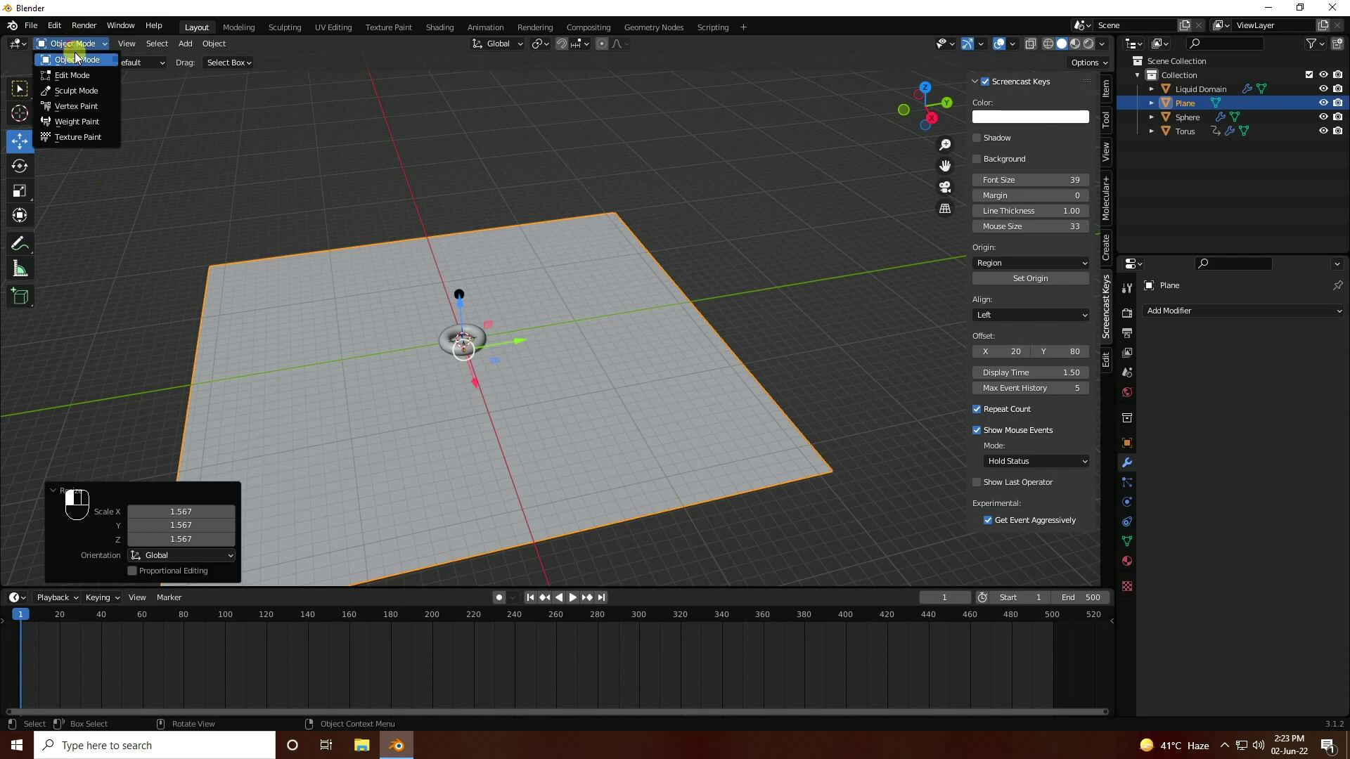
{"action": "left_click", "coordinate": [73, 75]}
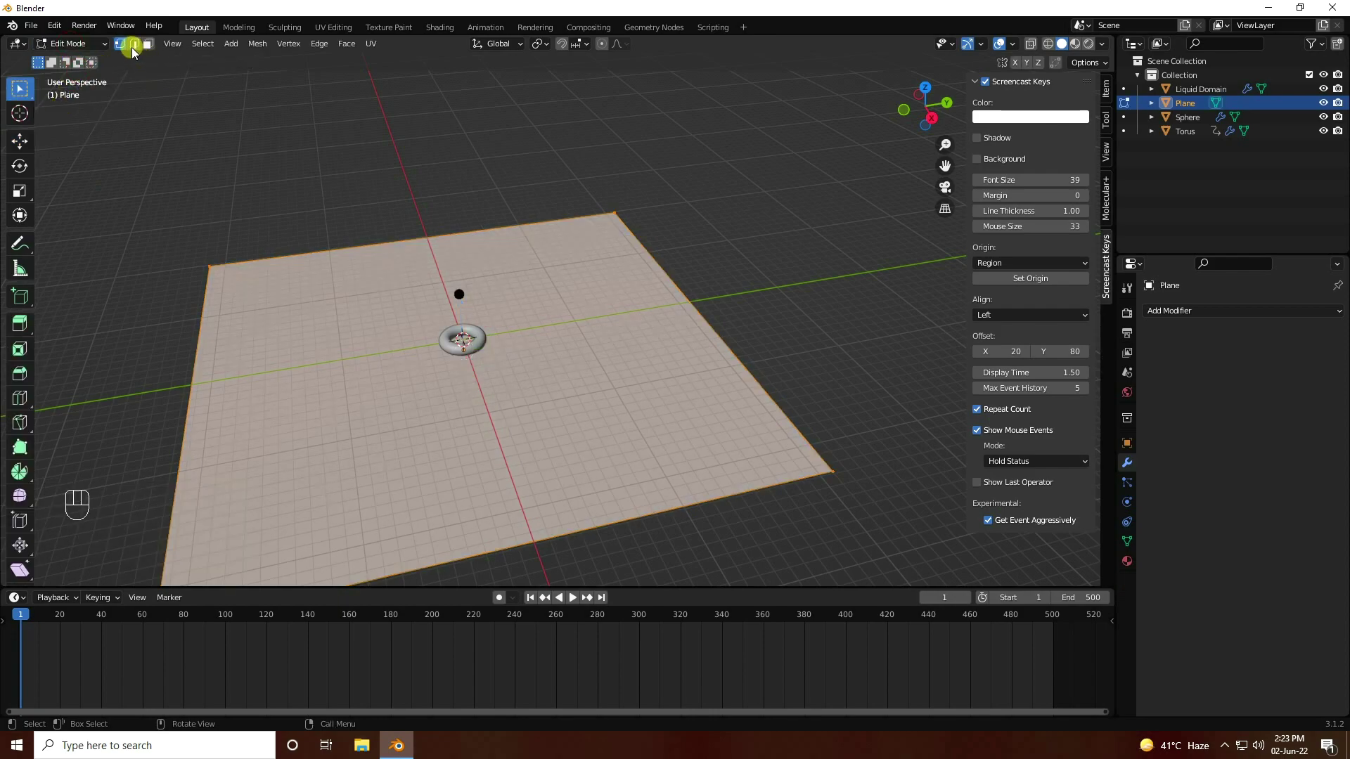
{"action": "left_click", "coordinate": [681, 290]}
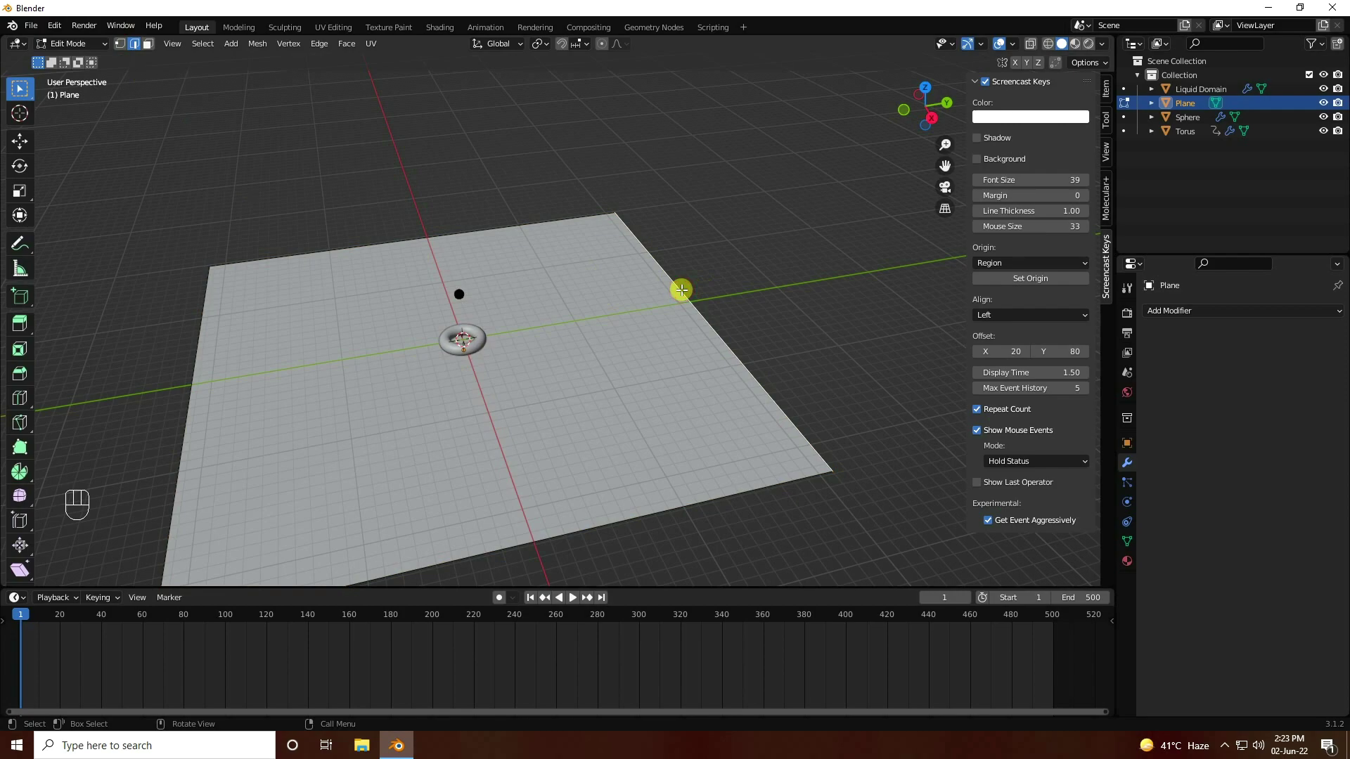
Extrude the far edge straight up along Z into a tall backdrop wall
{"action": "key", "text": "e"}
{"action": "key", "text": "g"}
{"action": "left_click", "coordinate": [680, 290]}
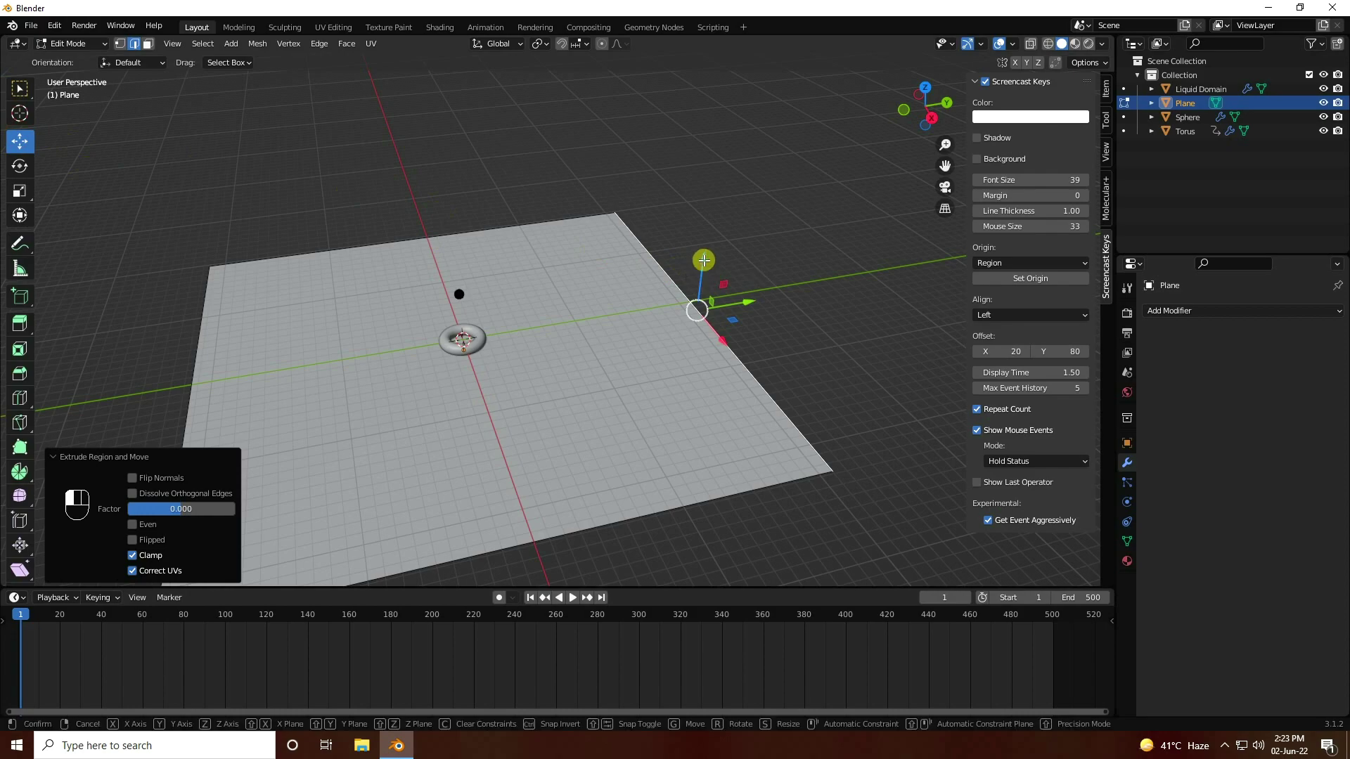
{"action": "left_click_drag", "start_coordinate": [702, 262], "coordinate": [755, 448]}
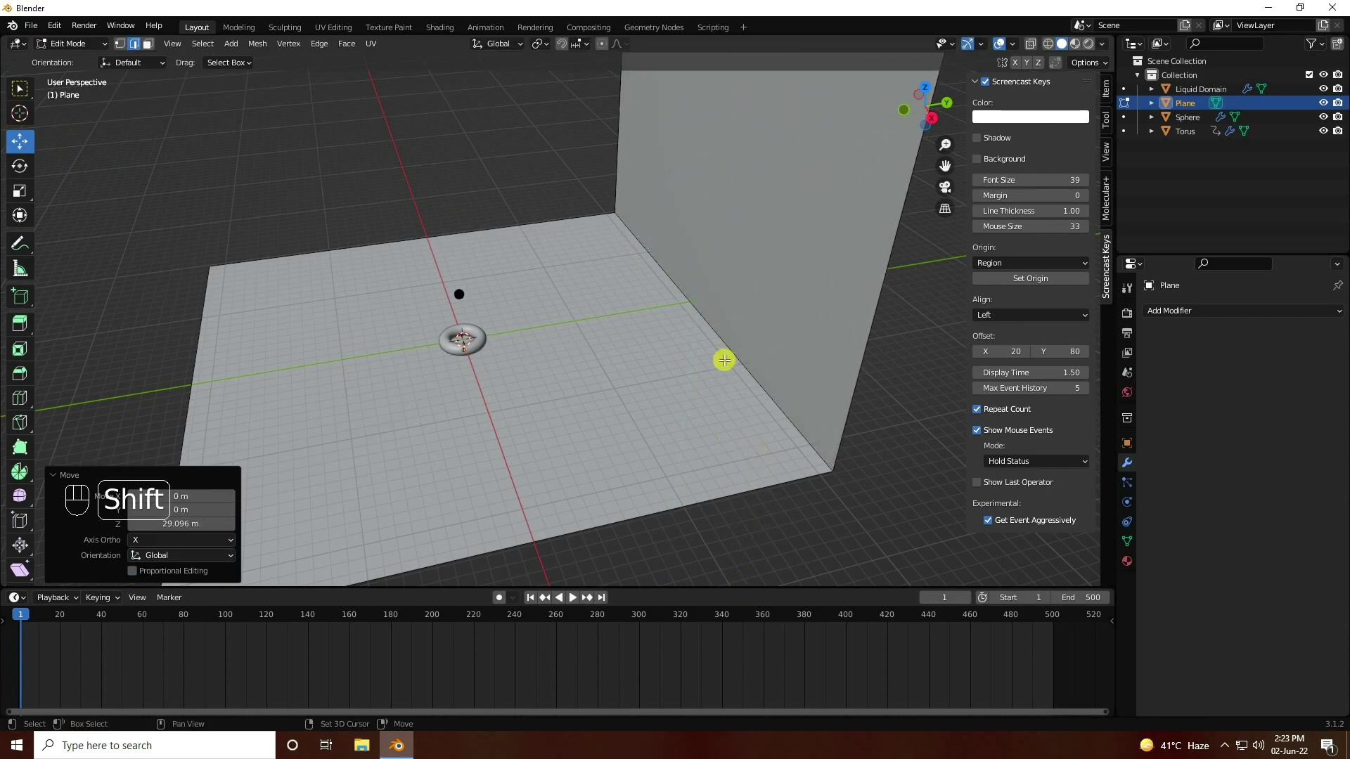
{"action": "middle_click_drag", "start_coordinate": [723, 361], "coordinate": [593, 445]}
{"action": "left_click", "coordinate": [593, 427]}
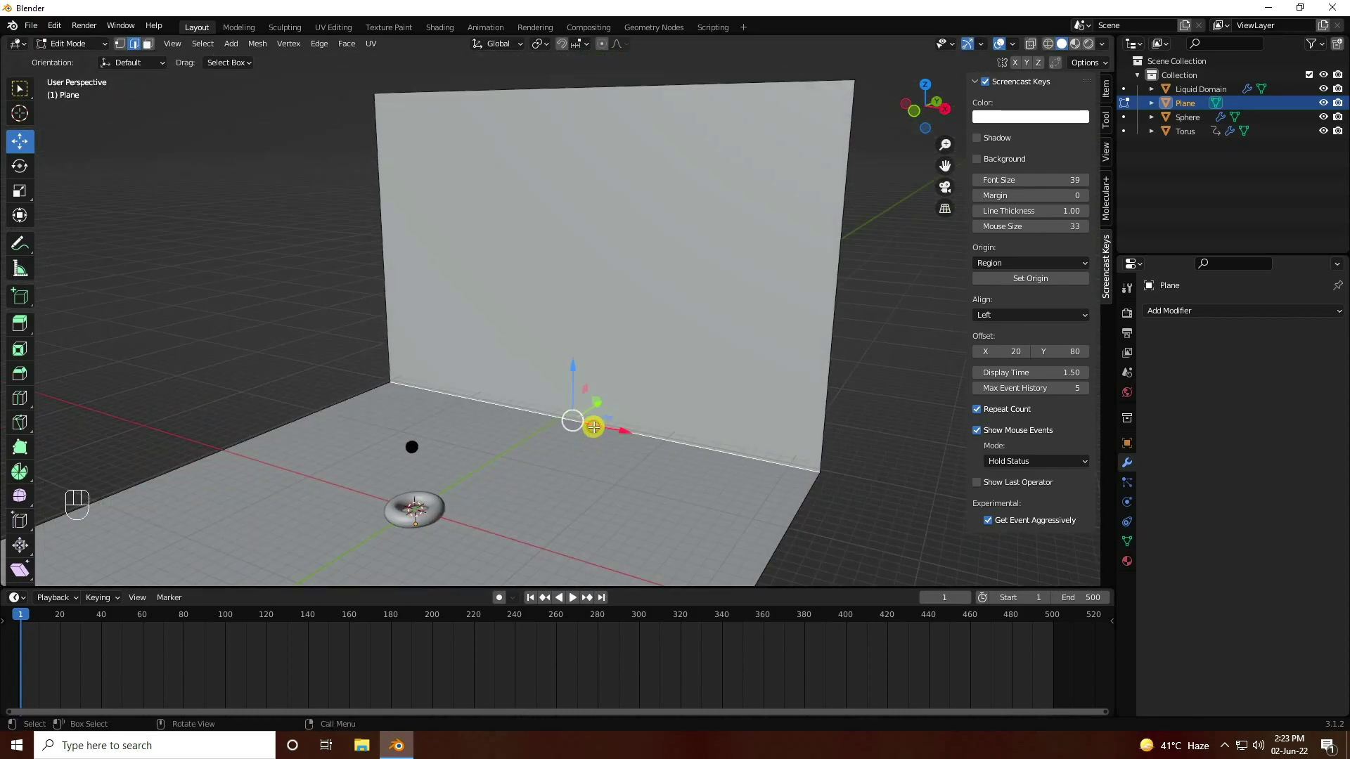
Add a Bevel modifier to the backdrop plane with 0.2 m amount and 43 segments
{"action": "left_click", "coordinate": [1170, 327]}
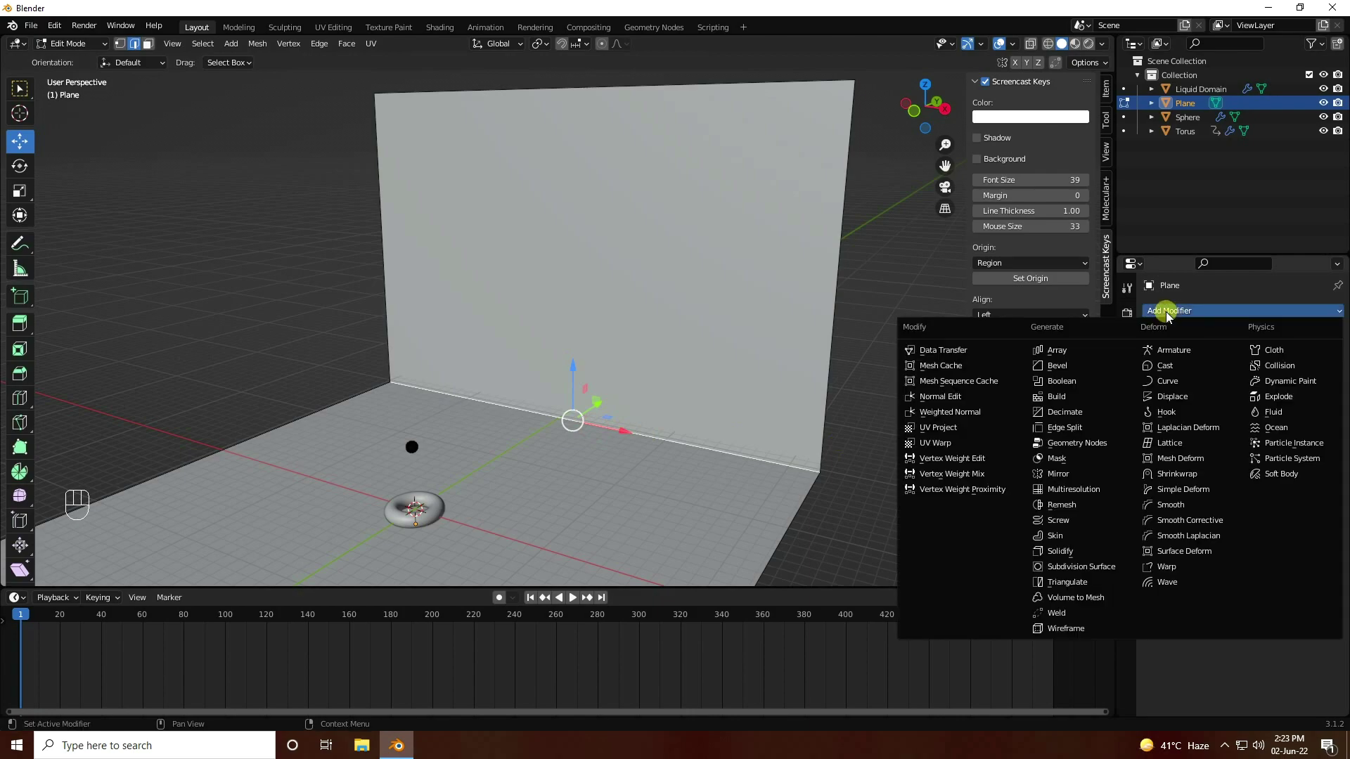
{"action": "left_click", "coordinate": [1069, 354]}
{"action": "left_click", "coordinate": [1251, 388]}
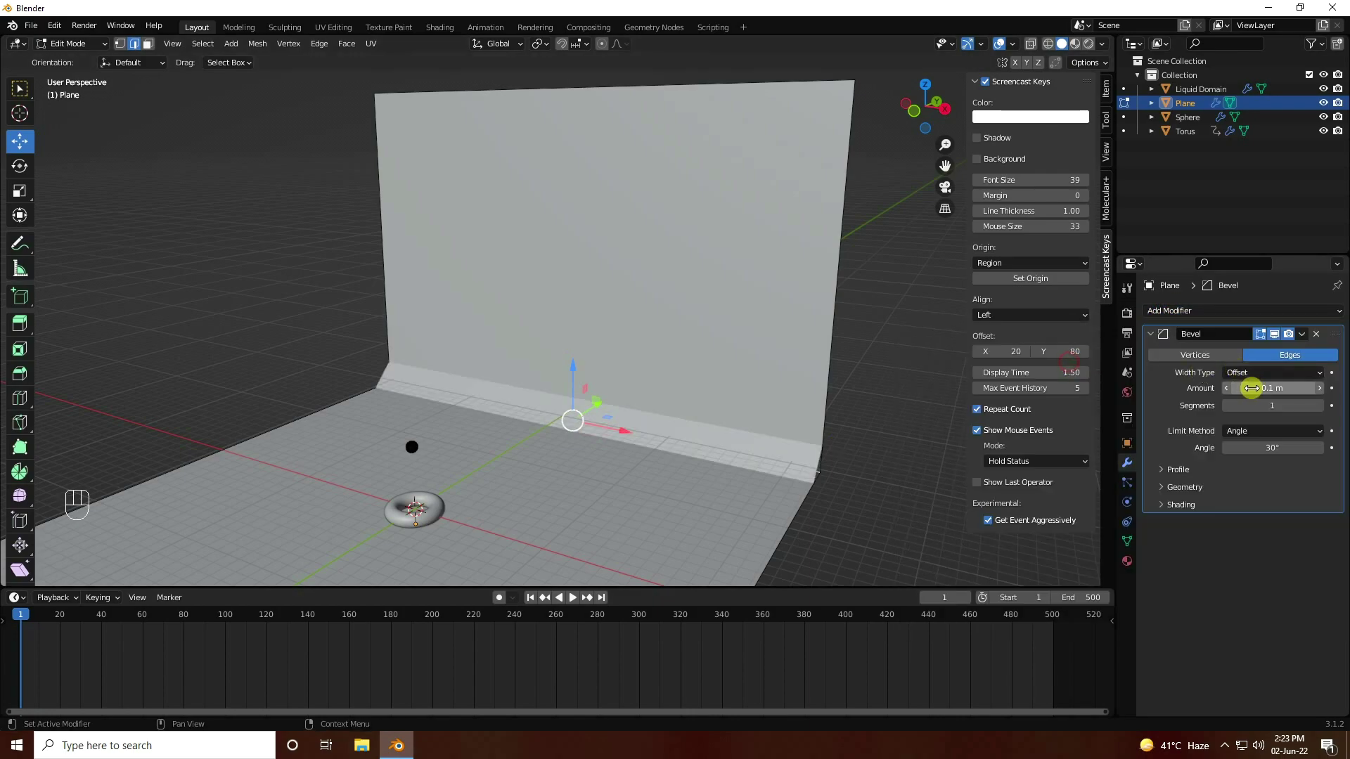
{"action": "mouse_move", "coordinate": [1255, 384]}
{"action": "left_mouse_down"}
{"action": "mouse_move", "coordinate": [1298, 386]}
{"action": "mouse_move", "coordinate": [1275, 386]}
{"action": "left_mouse_up"}
{"action": "double_click", "coordinate": [1259, 388]}
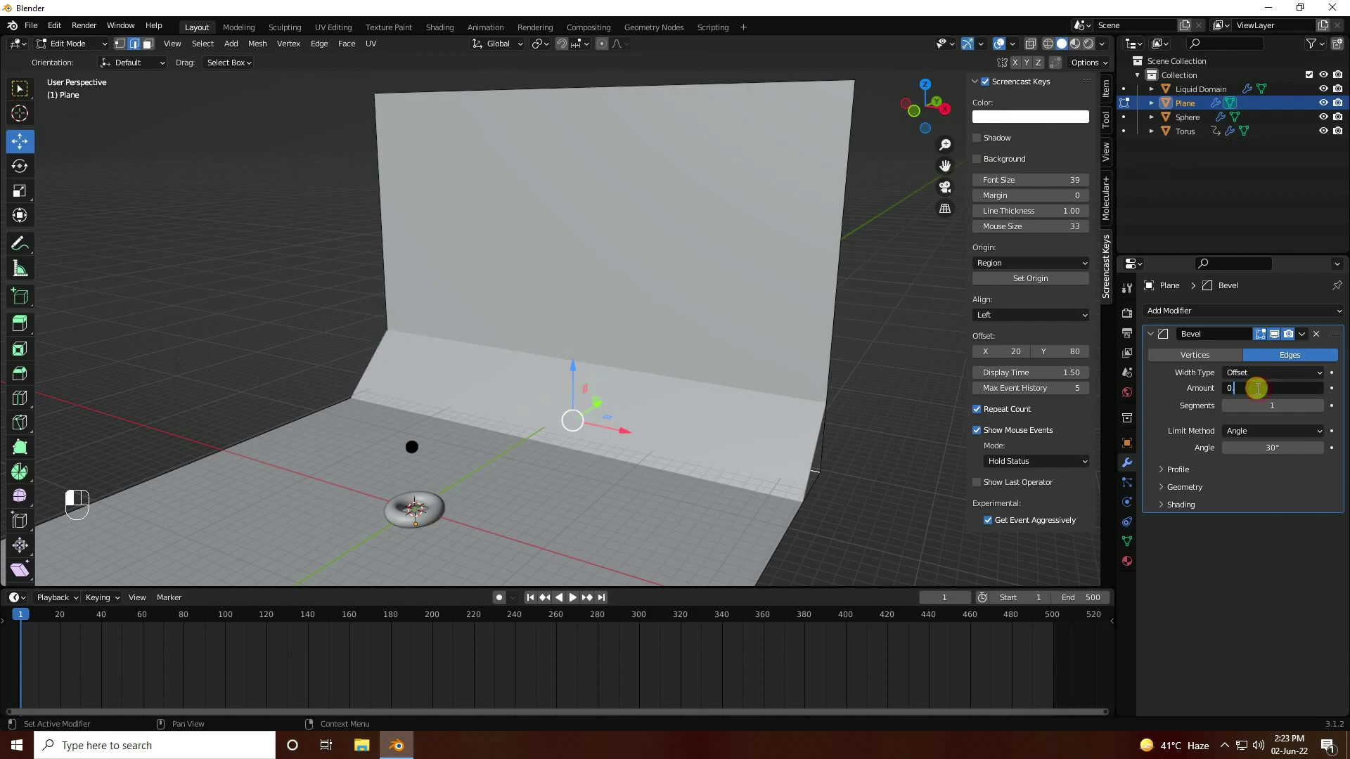
{"action": "type", "text": "0.2"}
{"action": "key", "text": "Return"}
{"action": "left_click_drag", "start_coordinate": [1255, 405], "coordinate": [1327, 413]}
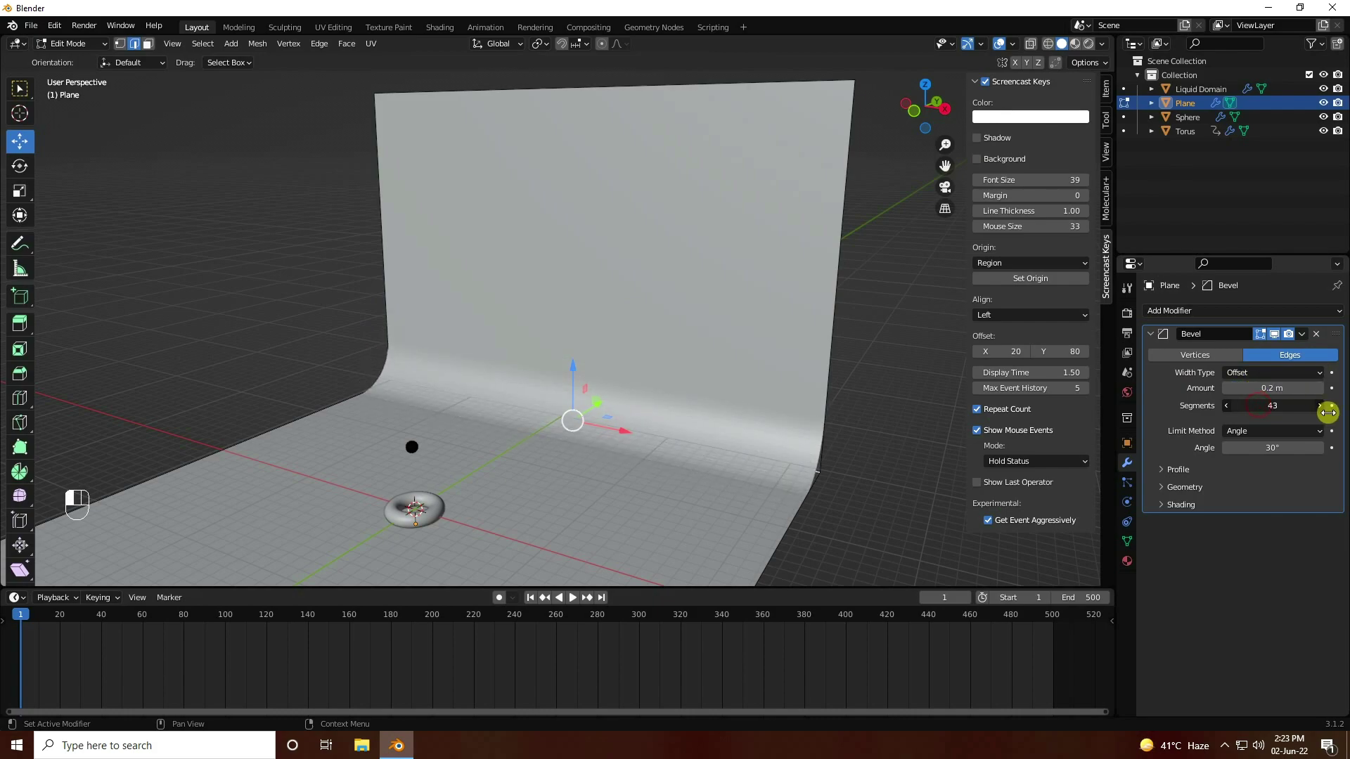
Switch the backdrop plane back to Object Mode
{"action": "left_click", "coordinate": [71, 44]}
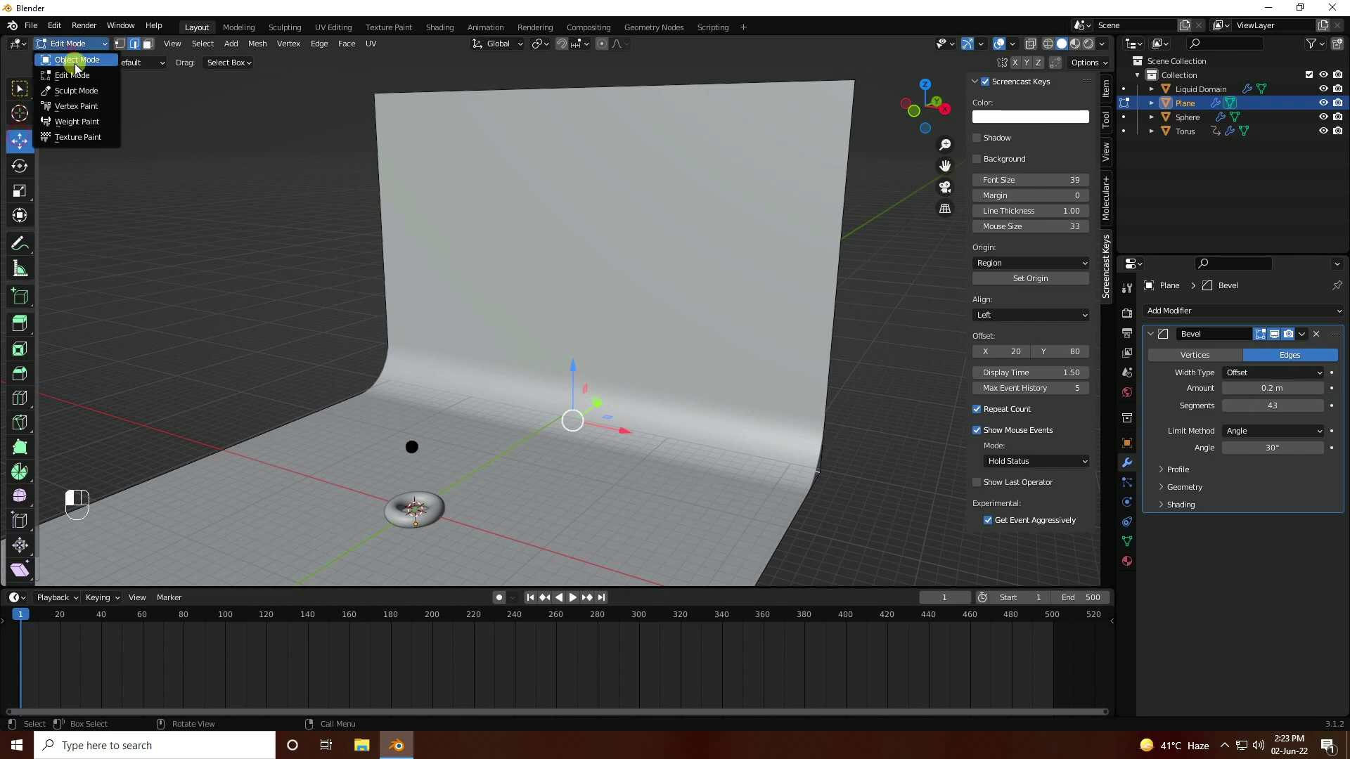
{"action": "left_click", "coordinate": [74, 60]}
{"action": "middle_click_drag", "start_coordinate": [178, 188], "coordinate": [466, 373], "text": "ctrl"}
{"action": "middle_click_drag", "start_coordinate": [532, 430], "coordinate": [541, 273], "text": "ctrl"}
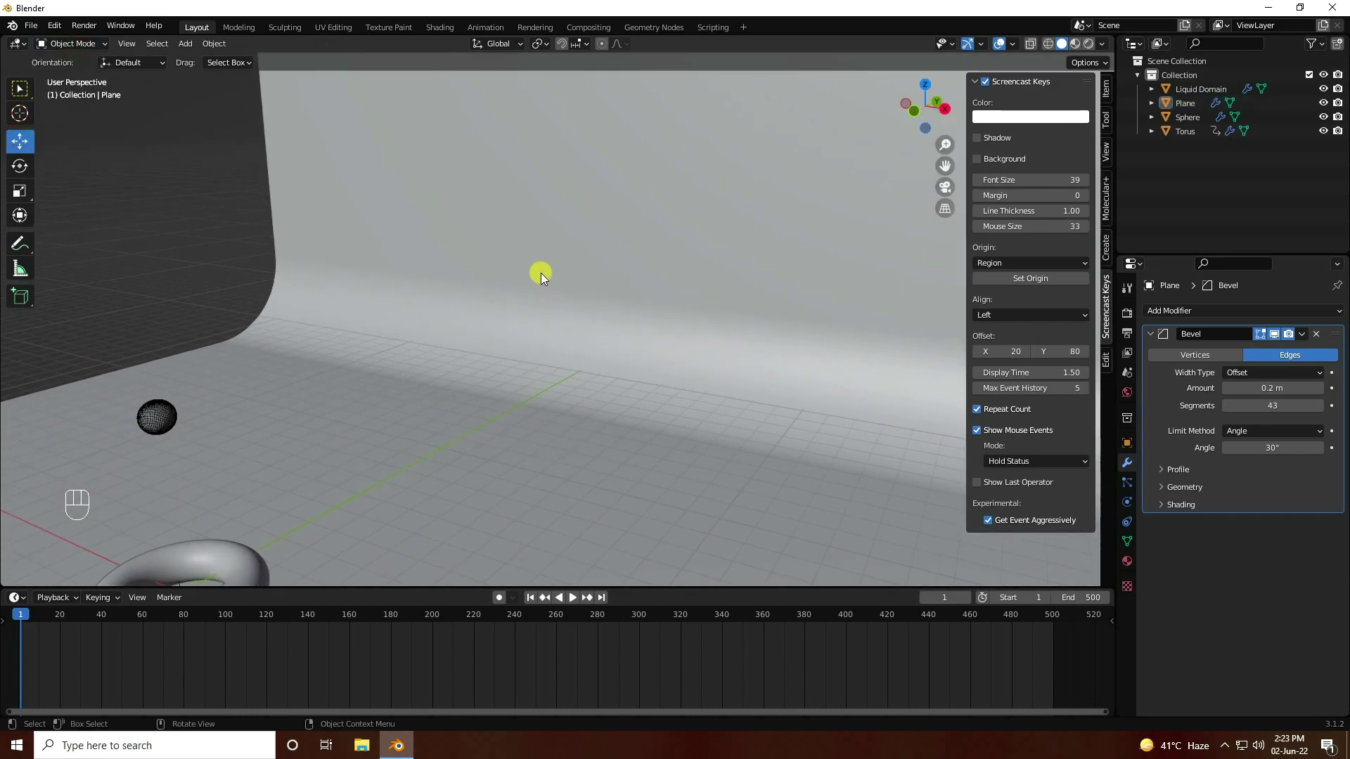
Add a Speaker object to the scene
{"action": "left_click", "coordinate": [187, 44]}
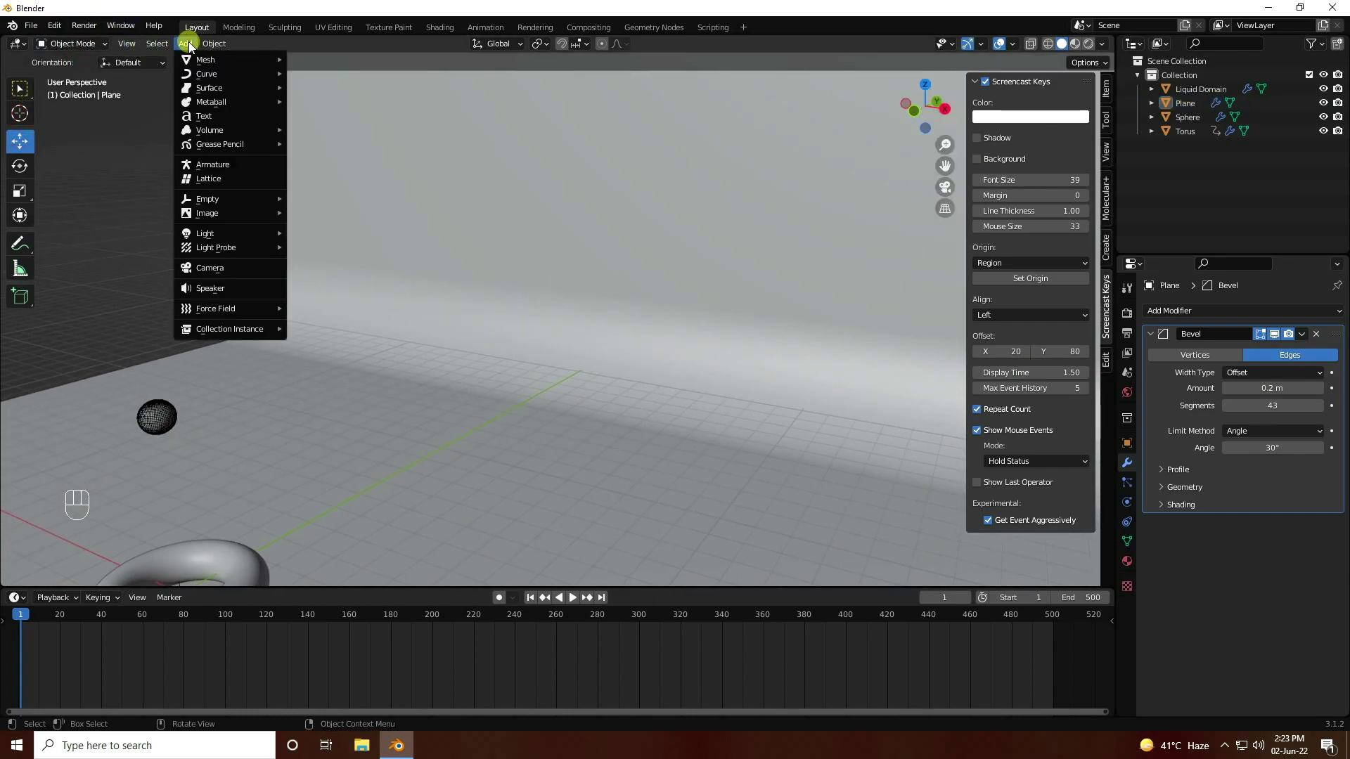
{"action": "left_click", "coordinate": [220, 288]}
{"action": "middle_click_drag", "start_coordinate": [344, 399], "coordinate": [527, 368]}
{"action": "scroll", "coordinate": [529, 368], "scroll_direction": "down", "scroll_amount": 2}
{"action": "scroll", "coordinate": [530, 369], "scroll_direction": "up", "scroll_amount": 4}
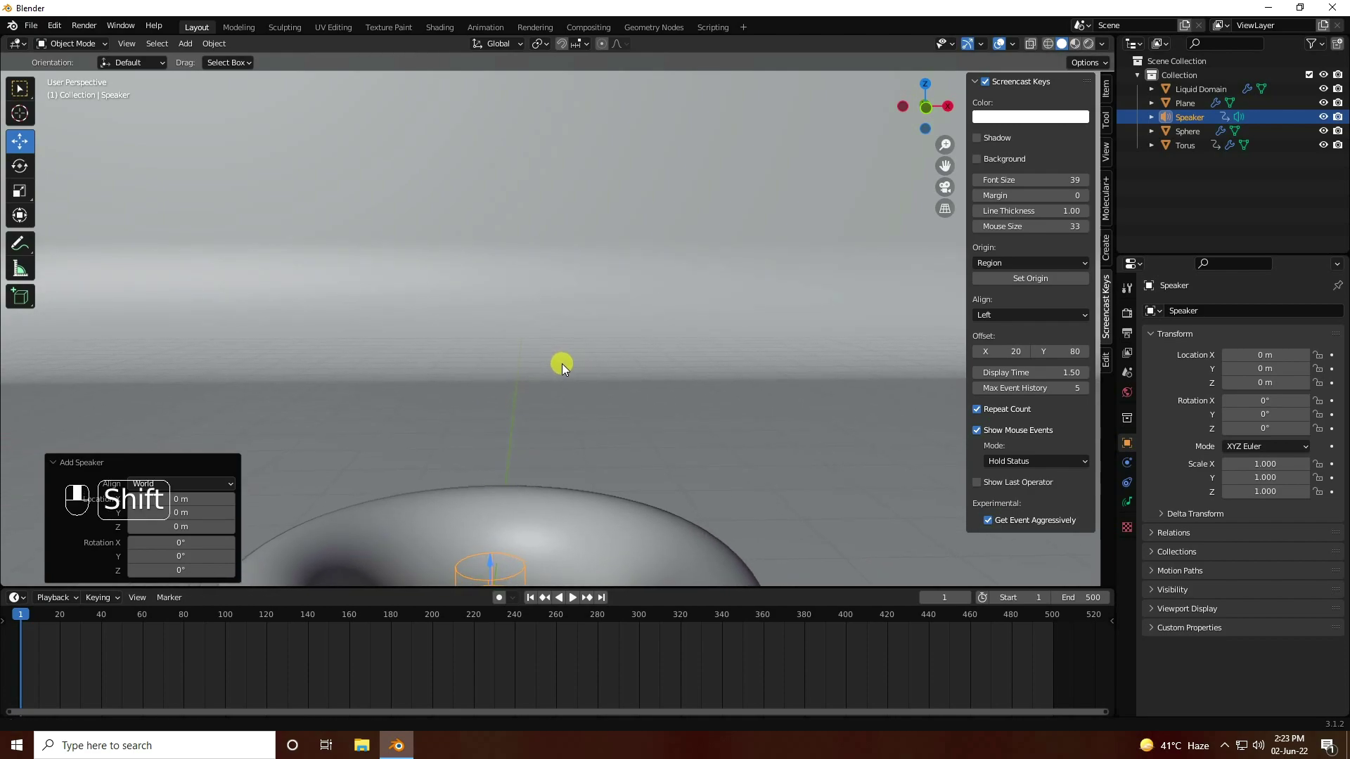
{"action": "scroll", "coordinate": [562, 365], "scroll_direction": "down", "scroll_amount": 1}
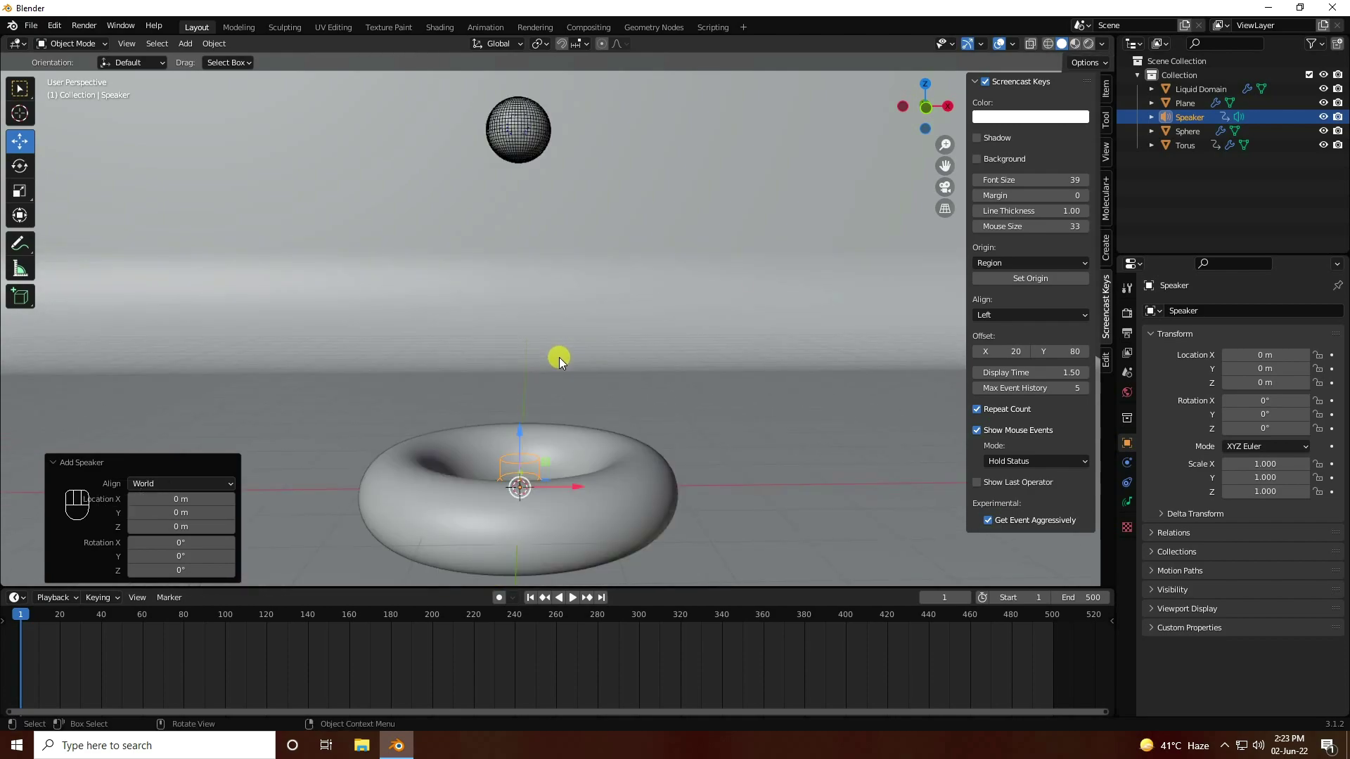
Hide the viewport sidebar and delete the stray Speaker from the Outliner
{"action": "left_click", "coordinate": [966, 243]}
{"action": "key", "text": "ctrl"}
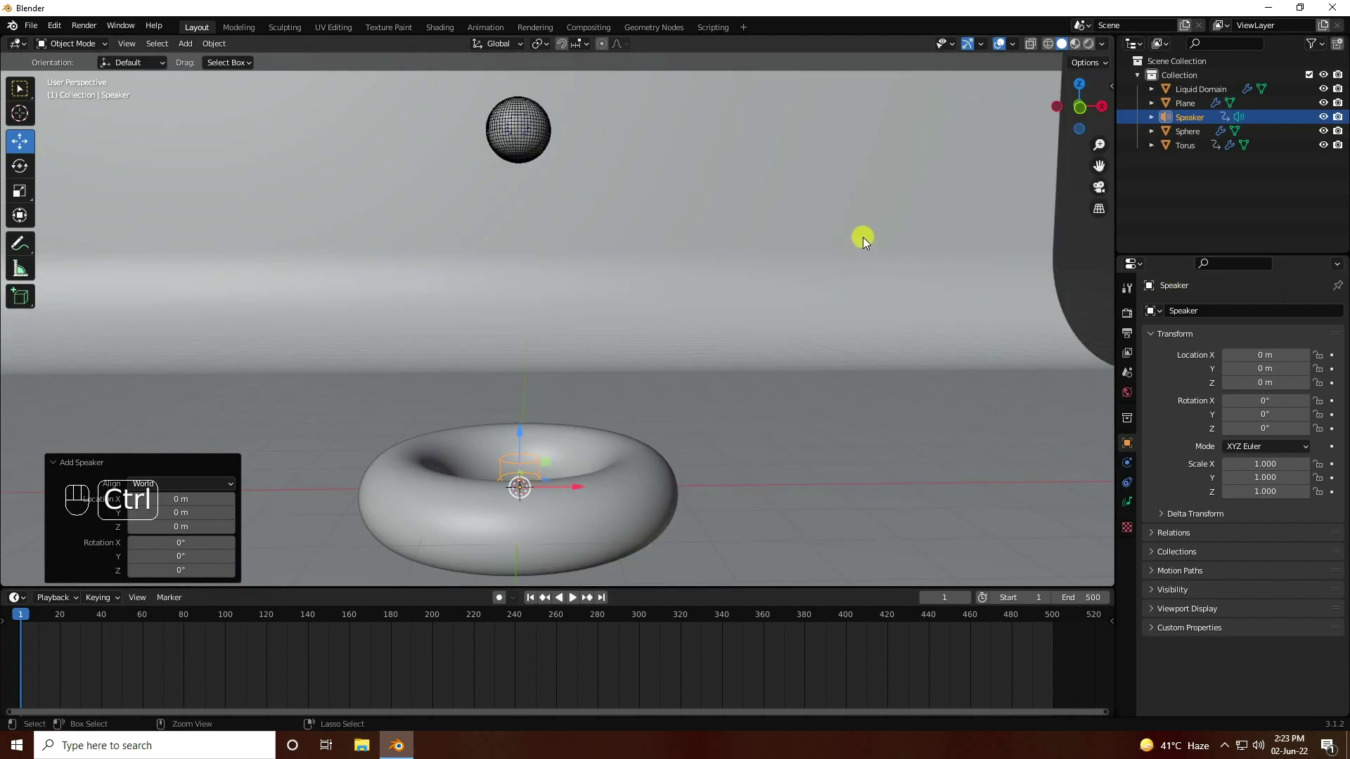
{"action": "key", "text": "ctrl+alt+KP_0"}
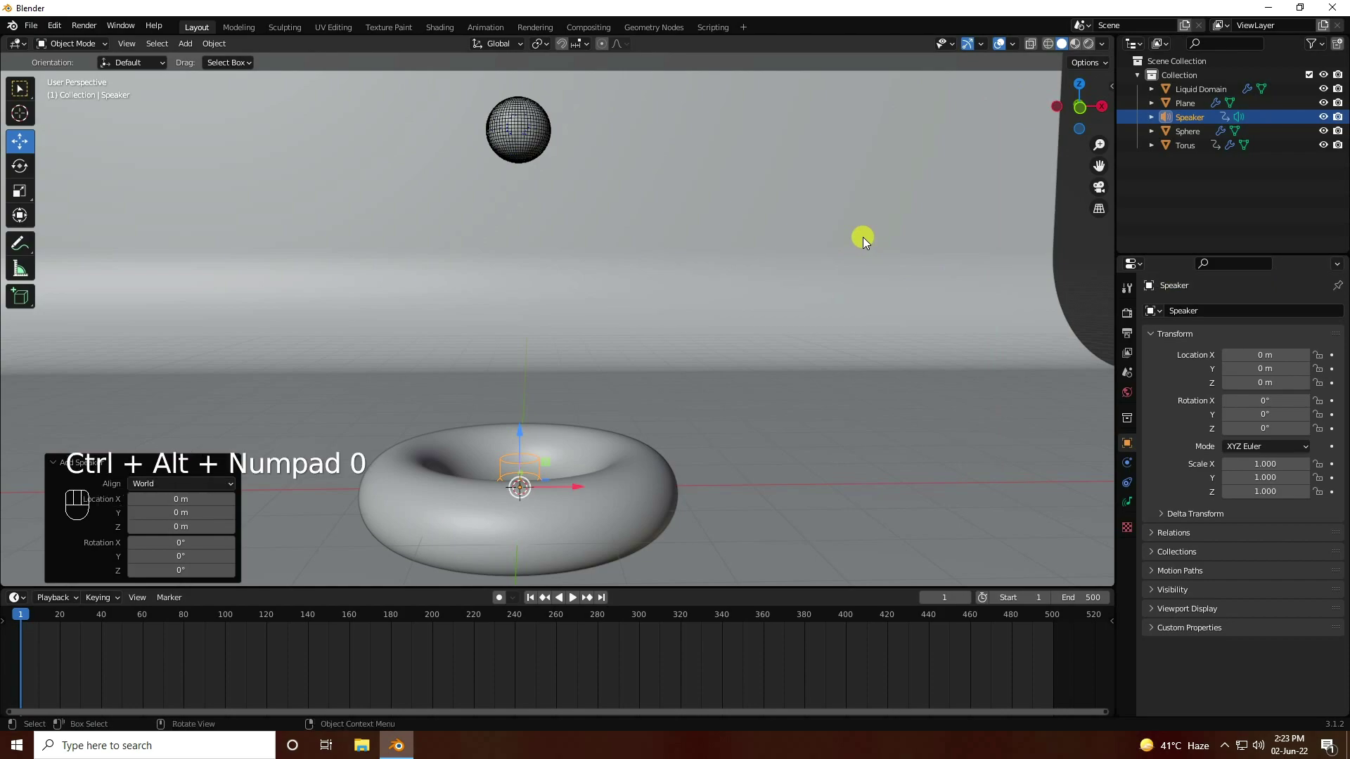
{"action": "key", "text": "ctrl"}
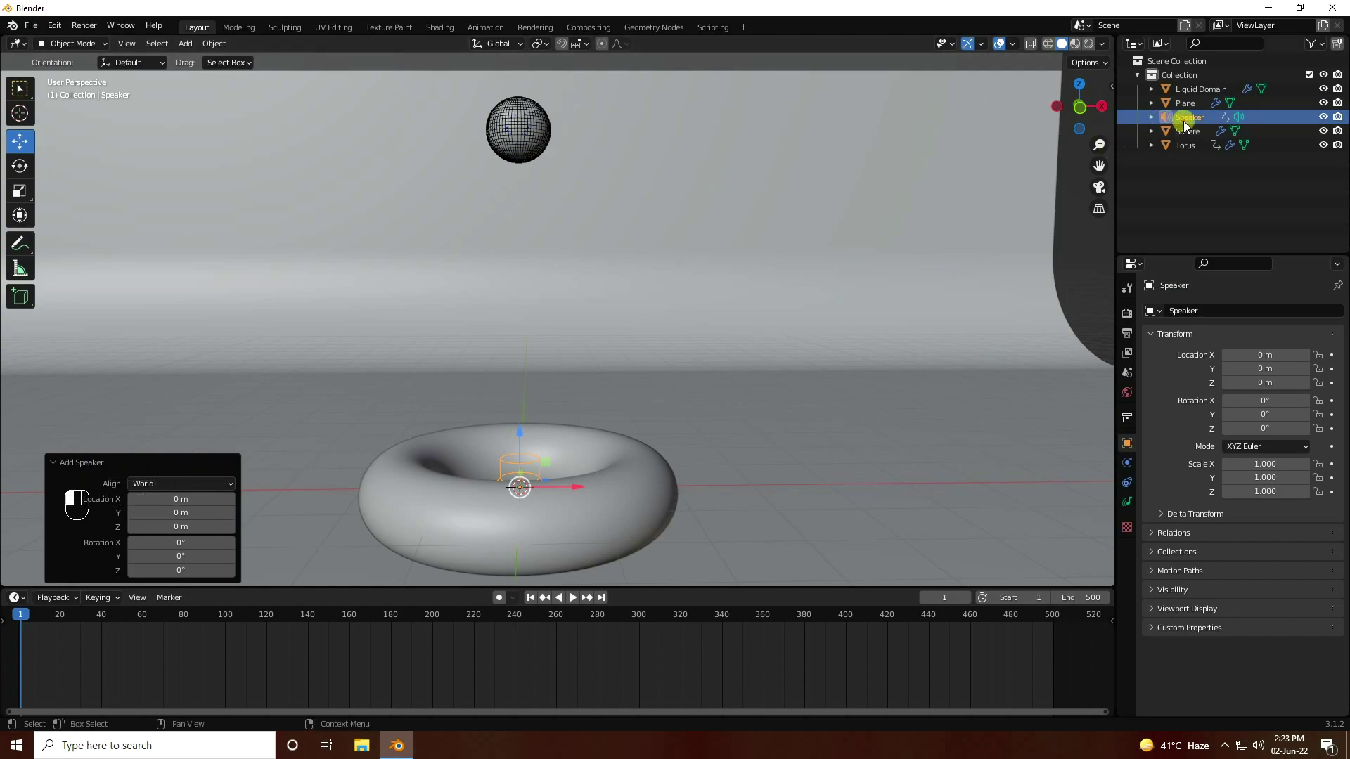
{"action": "left_click", "coordinate": [1183, 121]}
{"action": "key", "text": "Delete"}
Add a camera aligned to the current view
{"action": "left_click", "coordinate": [184, 42]}
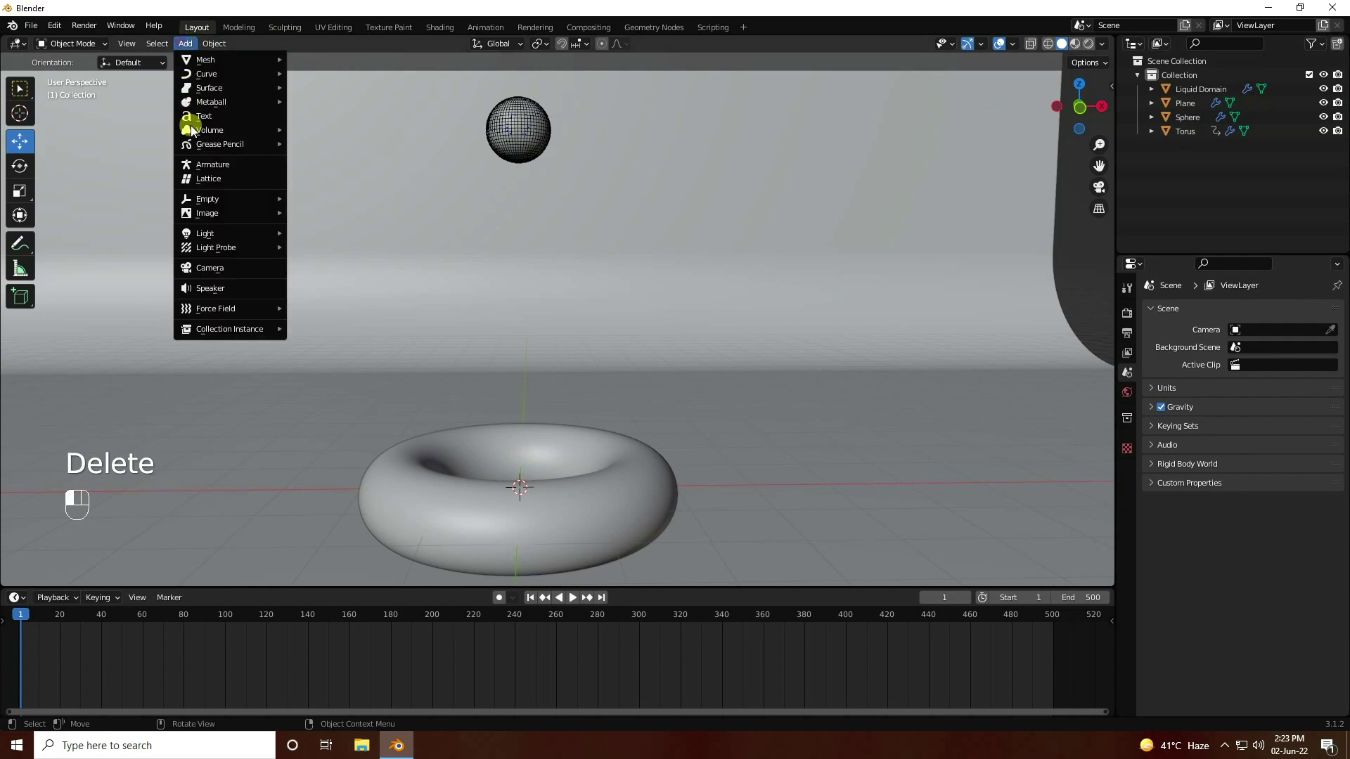
{"action": "left_click", "coordinate": [210, 262]}
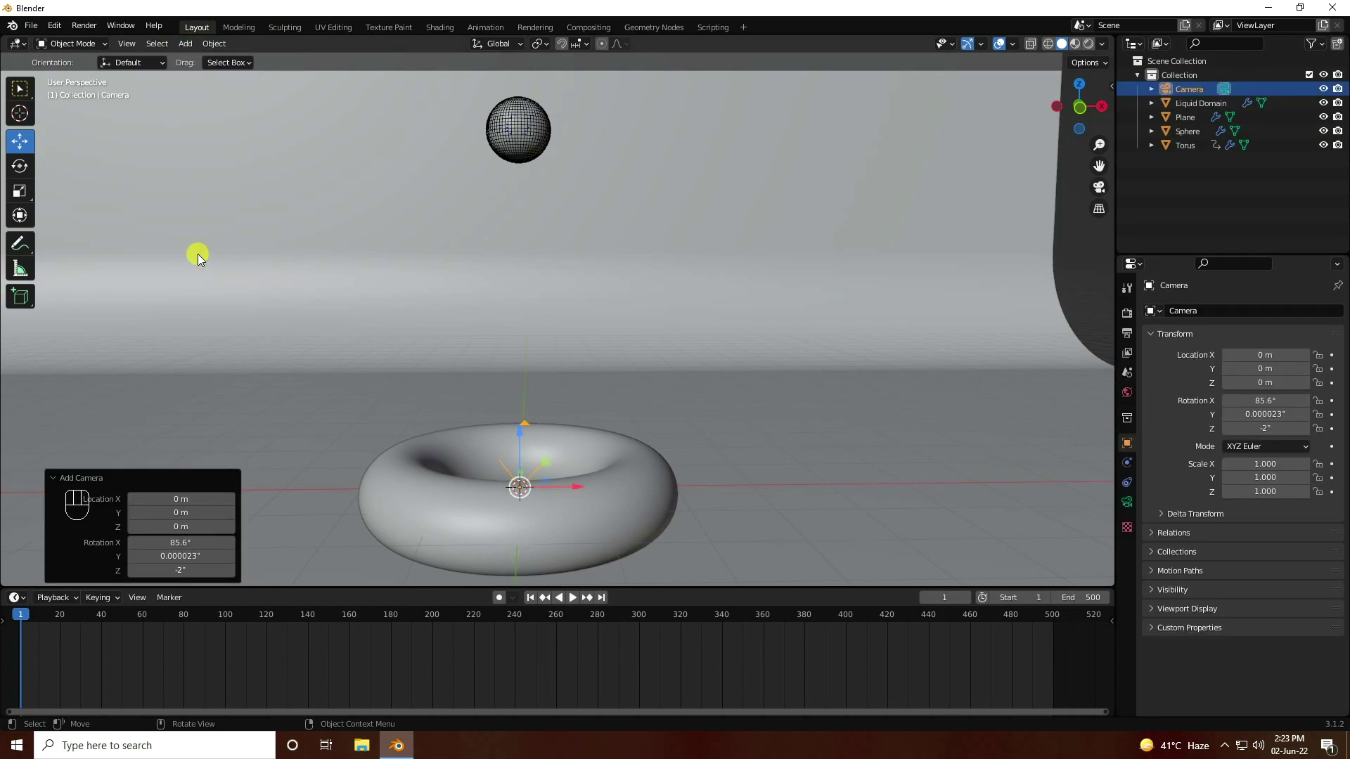
{"action": "key", "text": "ctrl"}
{"action": "key", "text": "ctrl+alt+KP_0"}
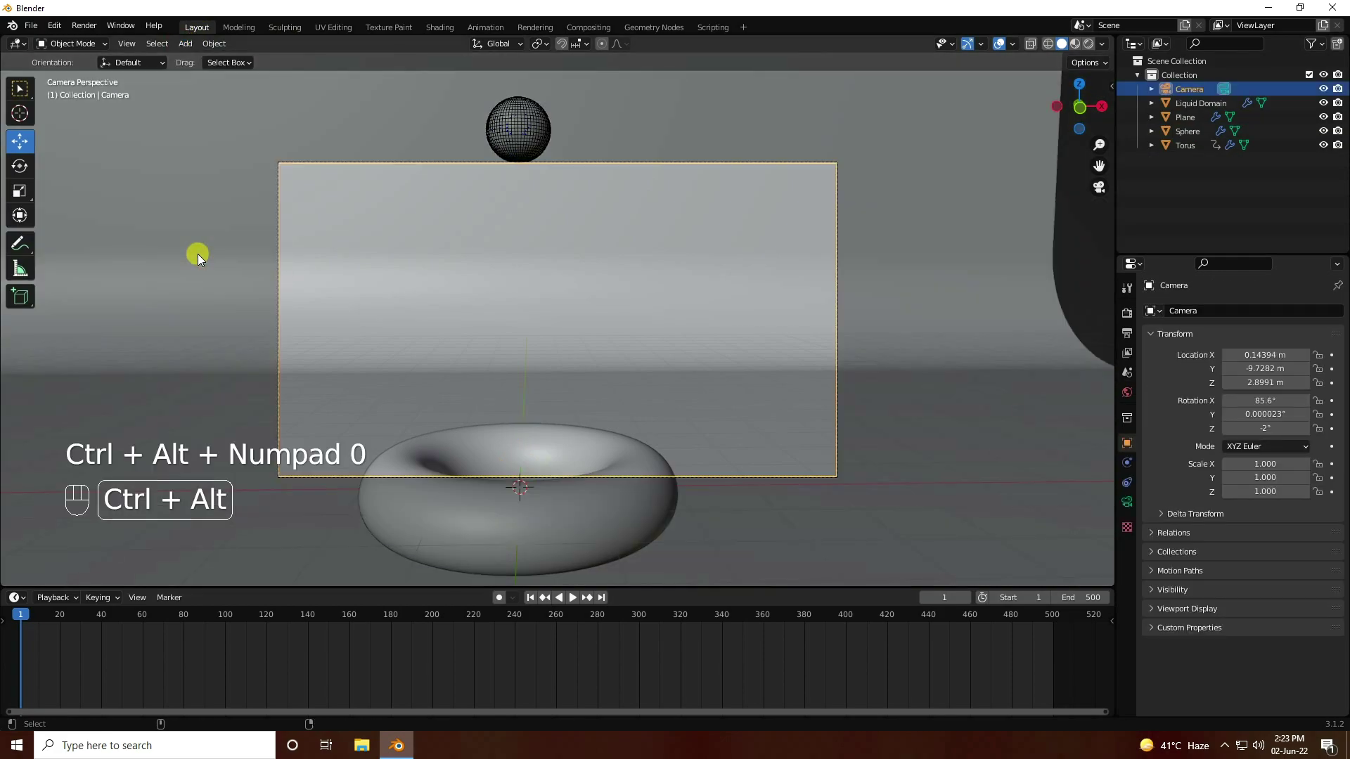
Set the camera rotation to 90°, 0°, 0°
{"action": "left_click", "coordinate": [1262, 400]}
{"action": "type", "text": "90"}
{"action": "key", "text": "Return"}
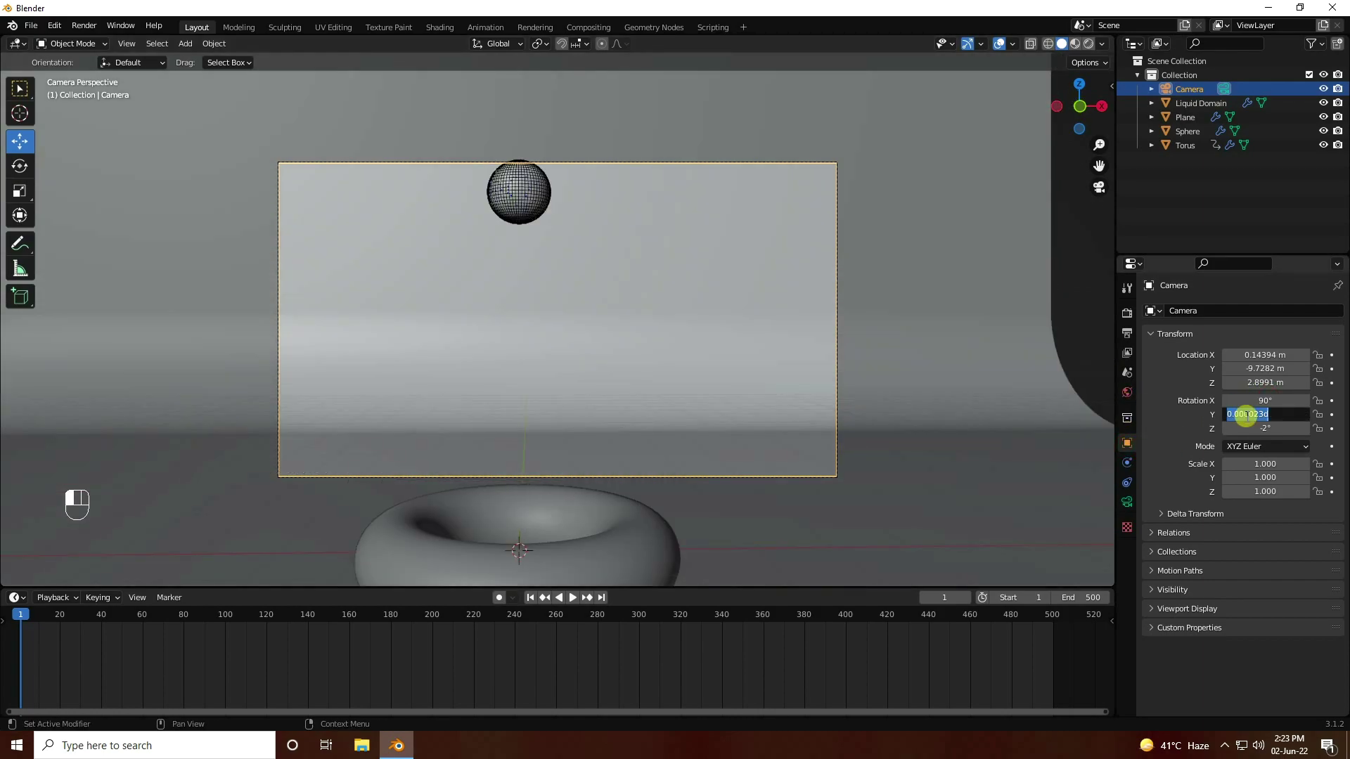
{"action": "left_click_drag", "start_coordinate": [1246, 415], "coordinate": [1246, 428]}
{"action": "type", "text": "0"}
{"action": "key", "text": "Return"}
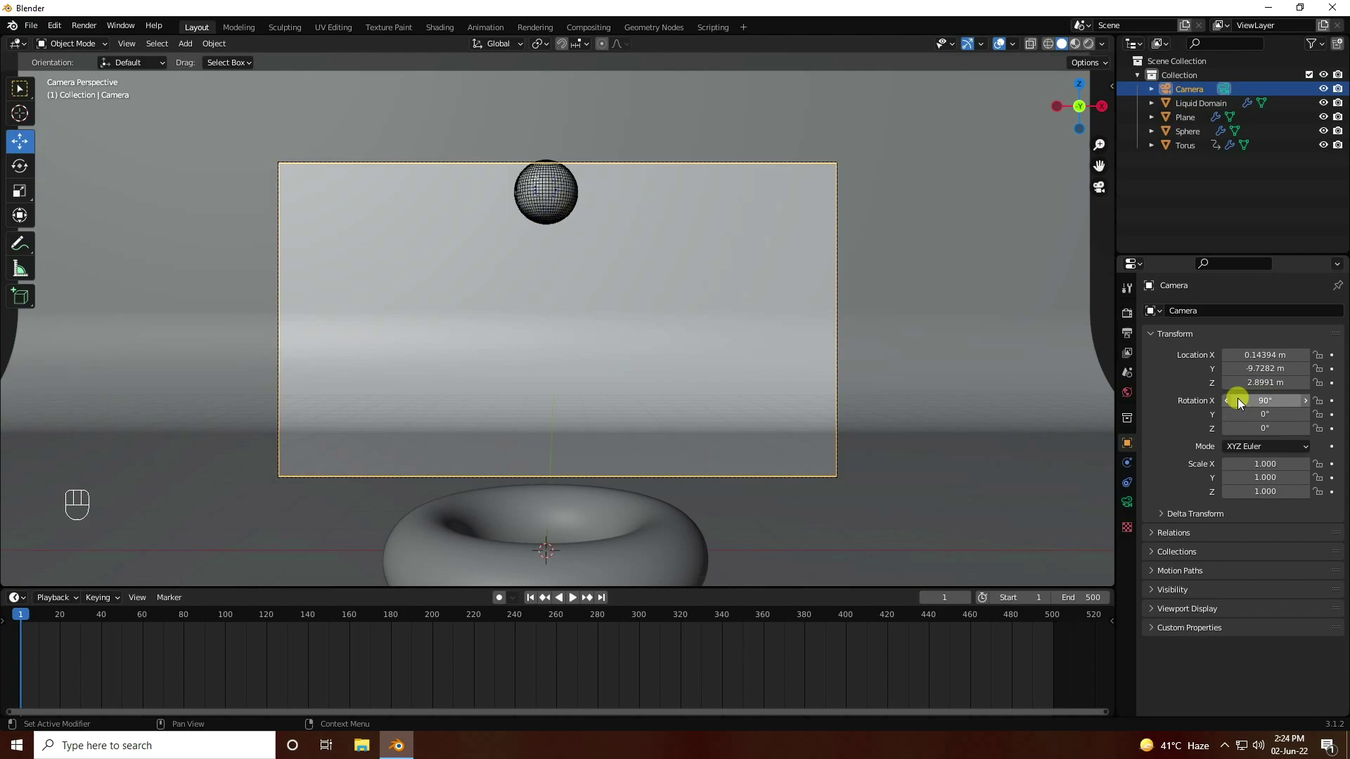
Set the camera location to 0, -15 m, 0
{"action": "left_click", "coordinate": [1259, 356]}
{"action": "key", "text": "Tab"}
{"action": "type", "text": "0"}
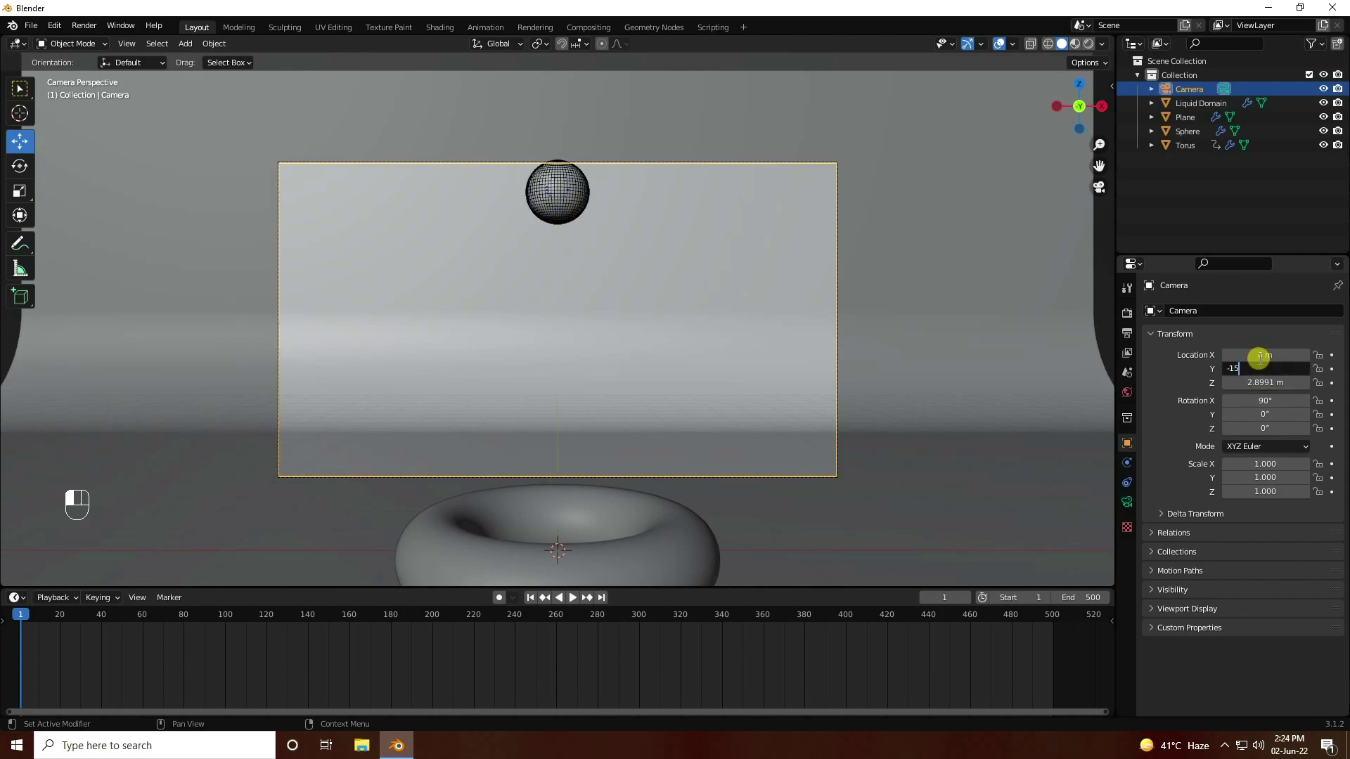
{"action": "key", "text": "Tab"}
{"action": "type", "text": "0"}
{"action": "key", "text": "Return"}
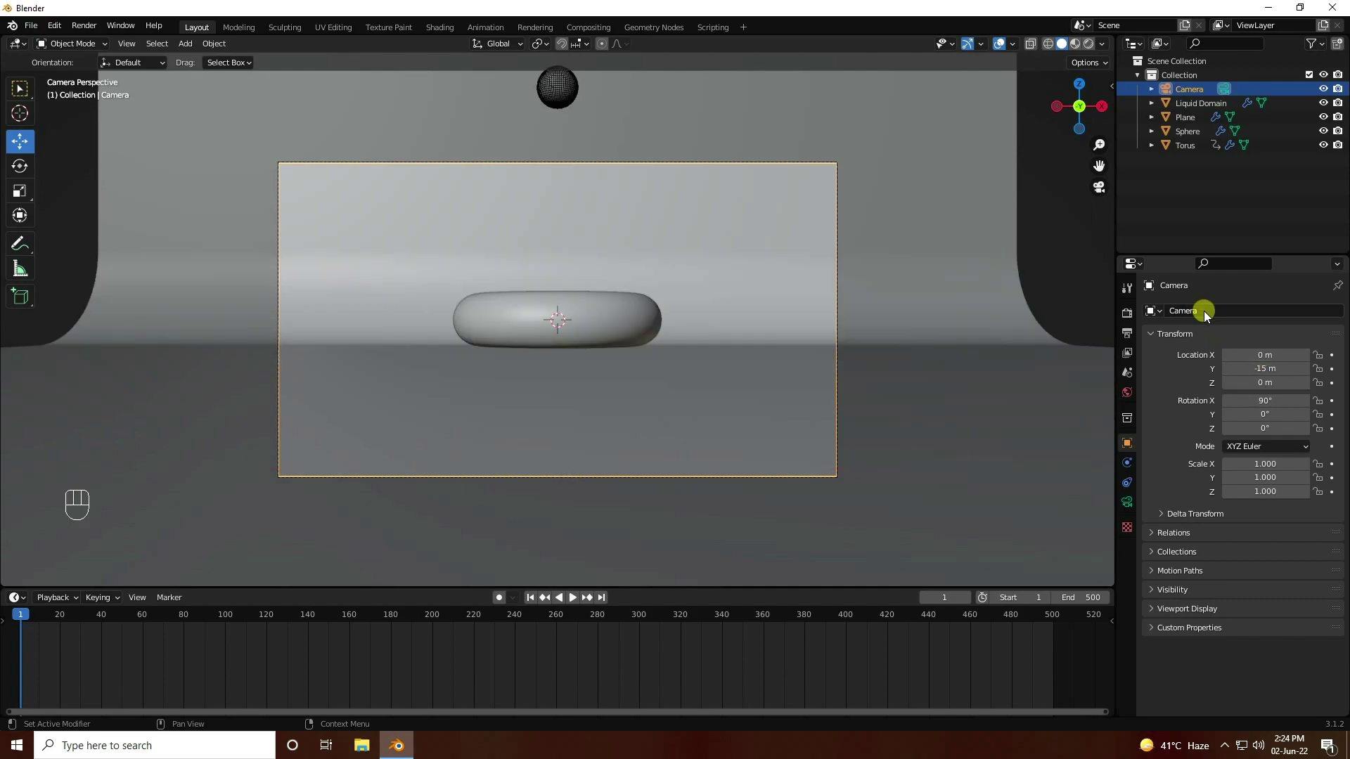
{"action": "scroll", "coordinate": [458, 318], "scroll_direction": "up", "scroll_amount": 1}
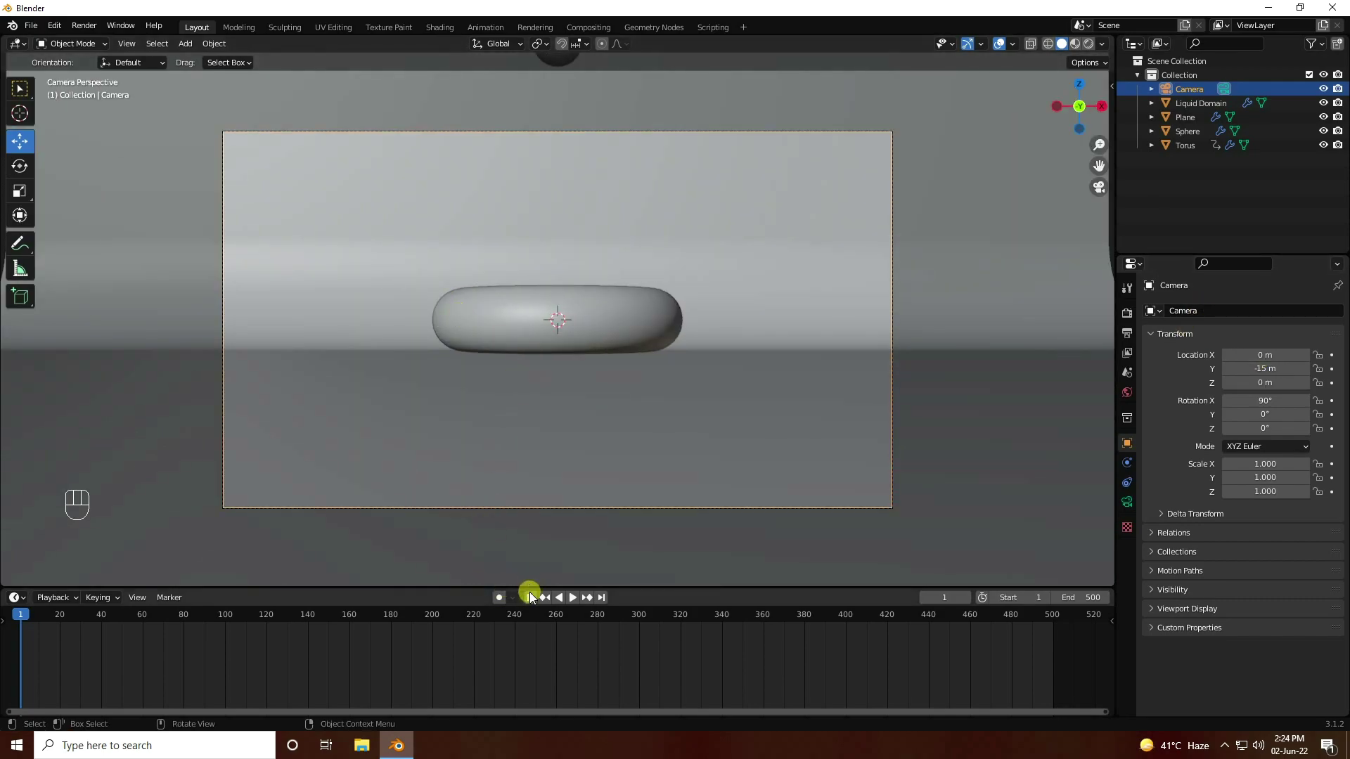
Preview the fluid simulation and rewind to frame 1
{"action": "left_click", "coordinate": [578, 599]}
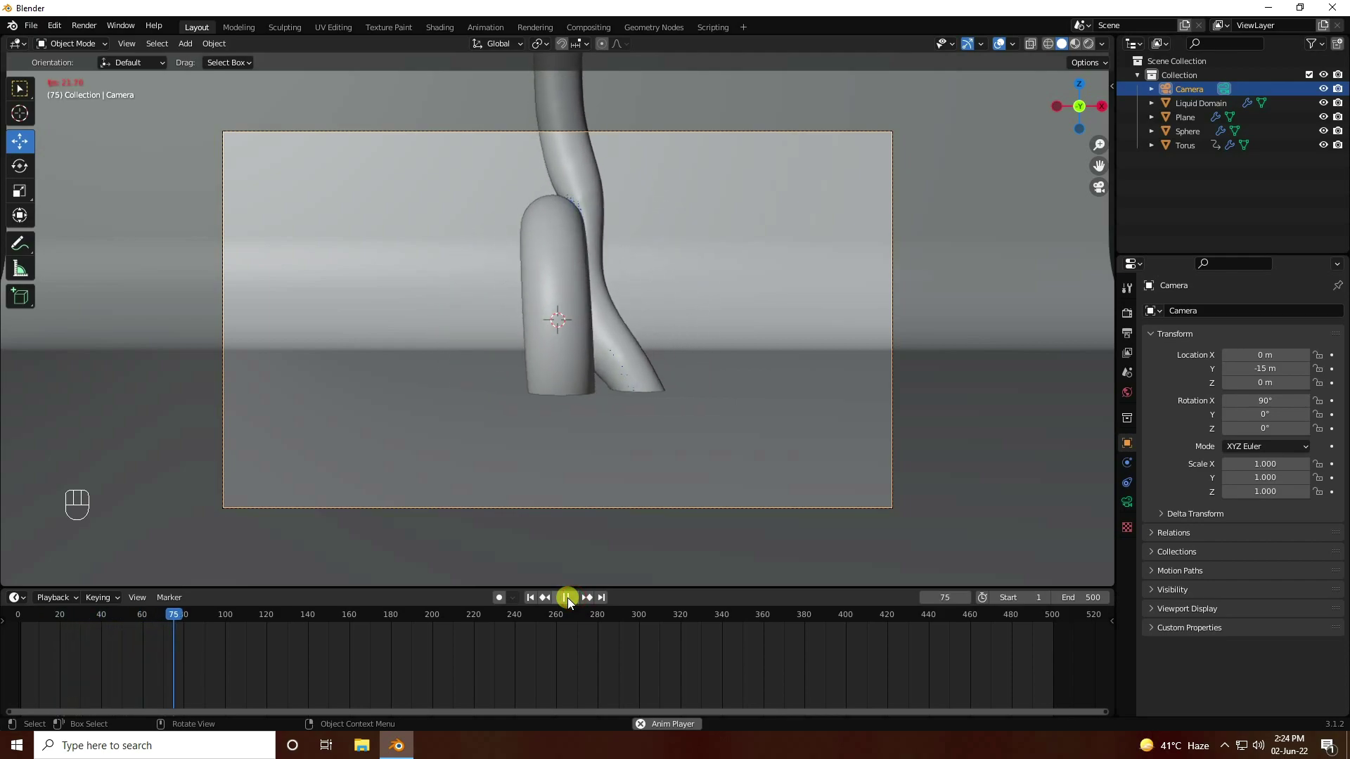
{"action": "left_click", "coordinate": [567, 598]}
{"action": "left_click", "coordinate": [530, 598]}
In front view, lower the backdrop plane to Z -4.7096 m
{"action": "key", "text": "KP_1"}
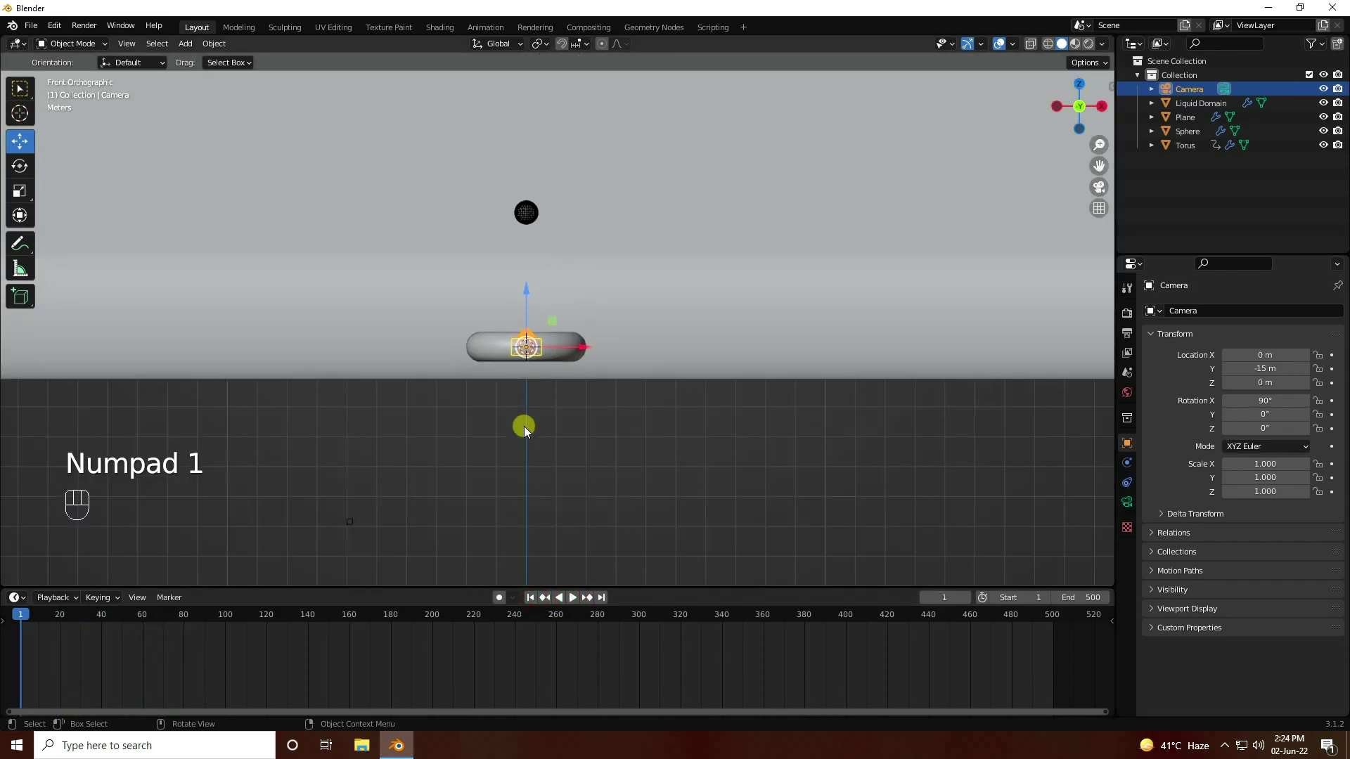
{"action": "left_click", "coordinate": [1185, 117]}
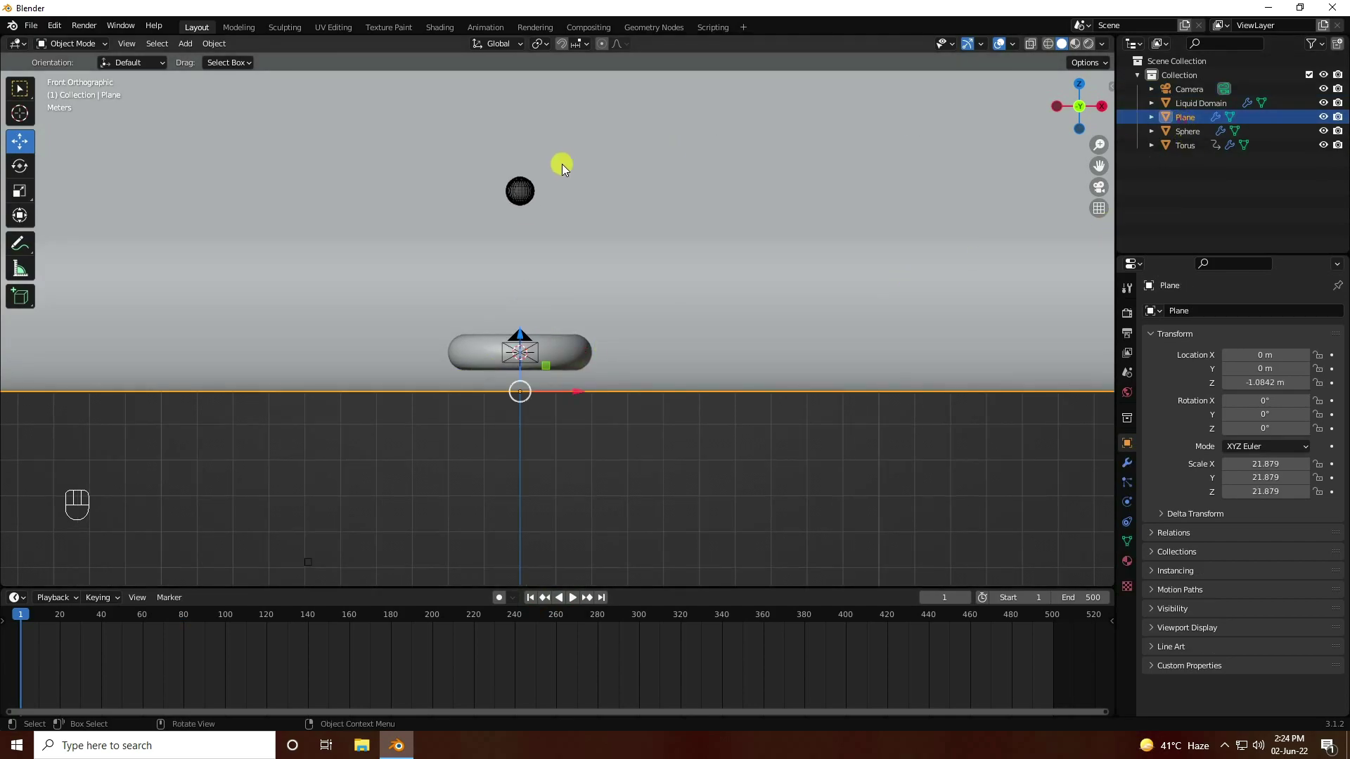
{"action": "left_click_drag", "start_coordinate": [519, 332], "coordinate": [554, 464]}
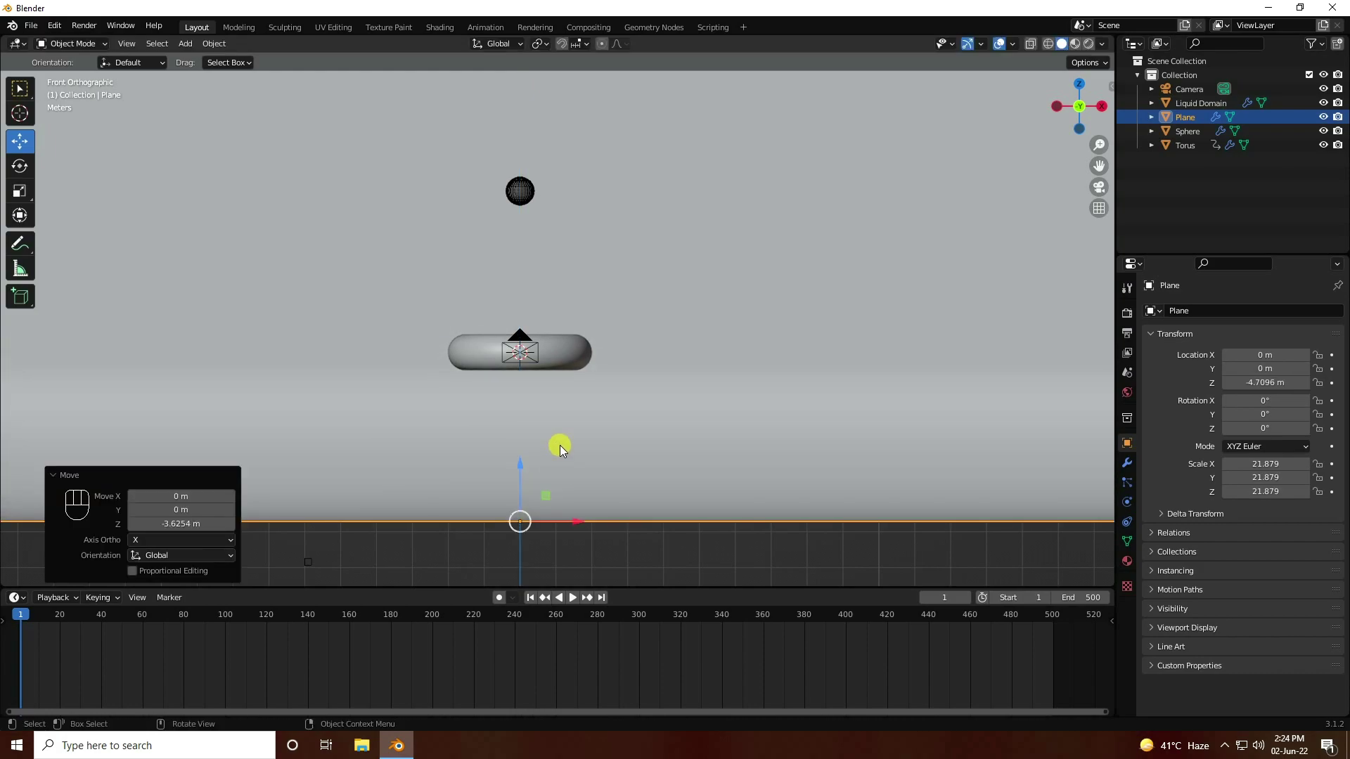
{"action": "scroll", "coordinate": [560, 445], "scroll_direction": "up", "scroll_amount": 3}
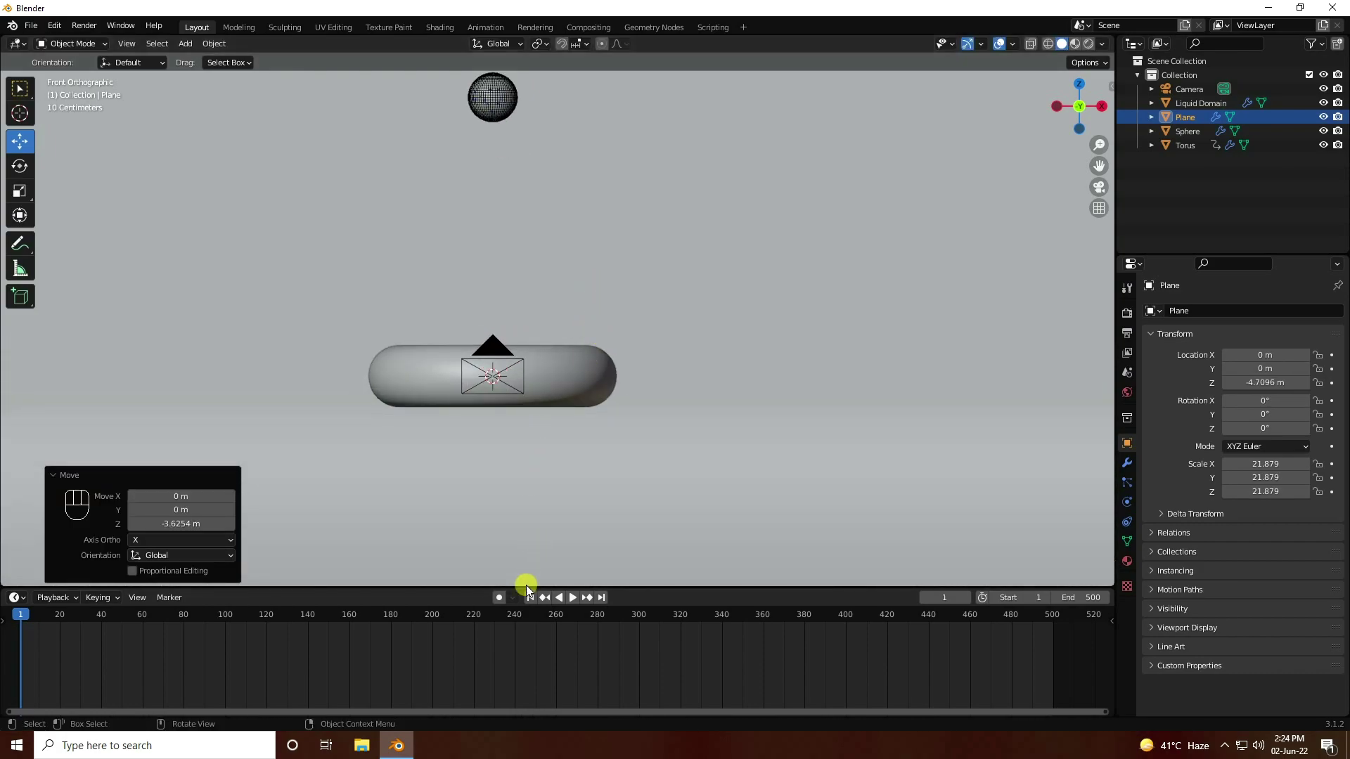
Replay the simulation, rewind to frame 1 and orbit back to perspective
{"action": "left_click", "coordinate": [571, 597]}
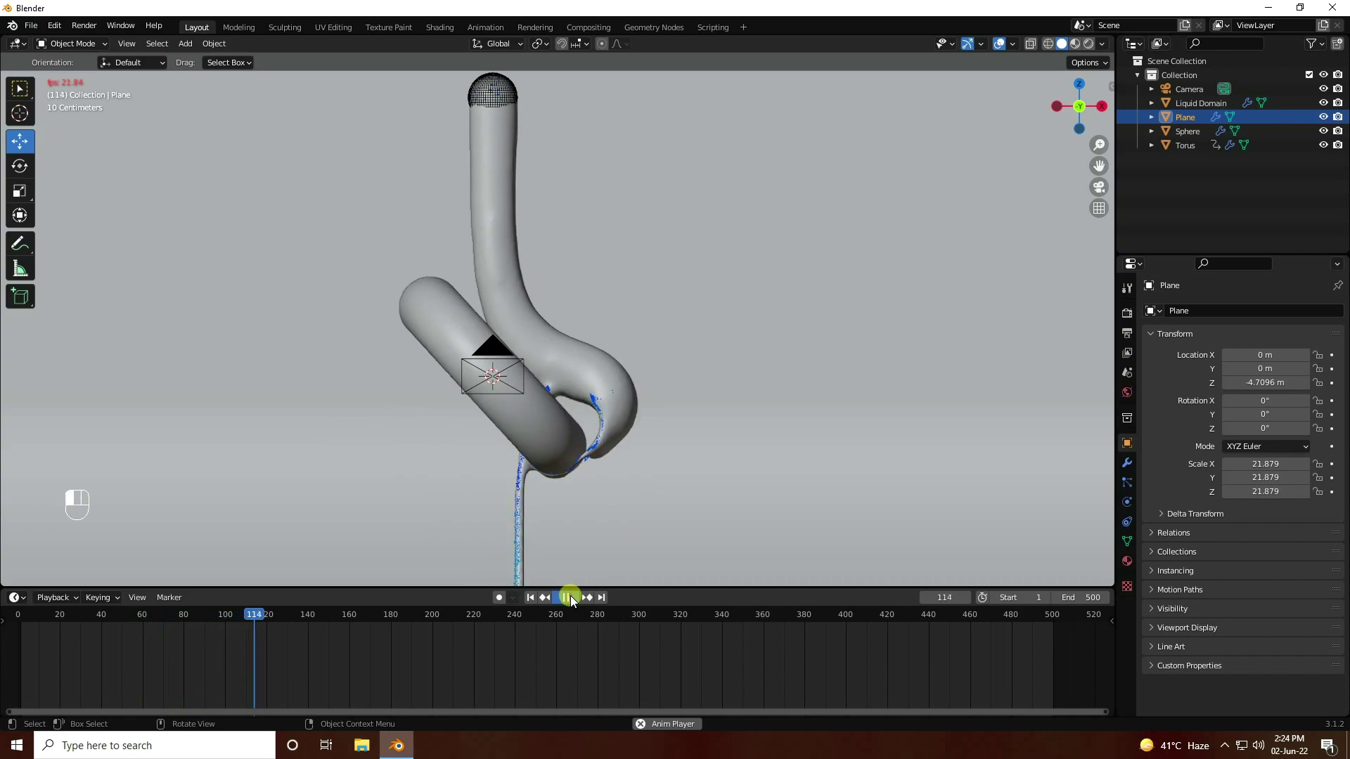
{"action": "left_click", "coordinate": [571, 597]}
{"action": "left_click", "coordinate": [530, 597]}
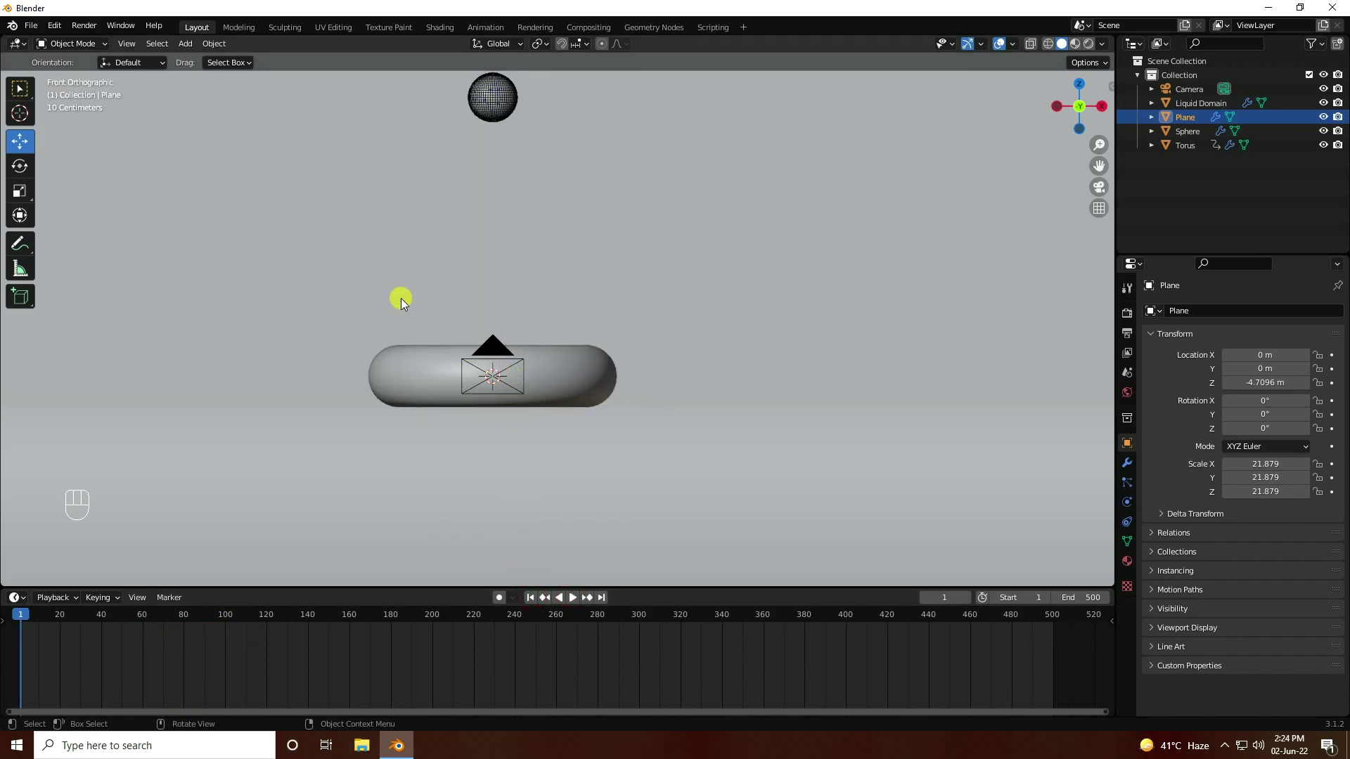
{"action": "middle_click_drag", "start_coordinate": [454, 219], "coordinate": [575, 362]}
{"action": "scroll", "coordinate": [566, 358], "scroll_direction": "down", "scroll_amount": 5}
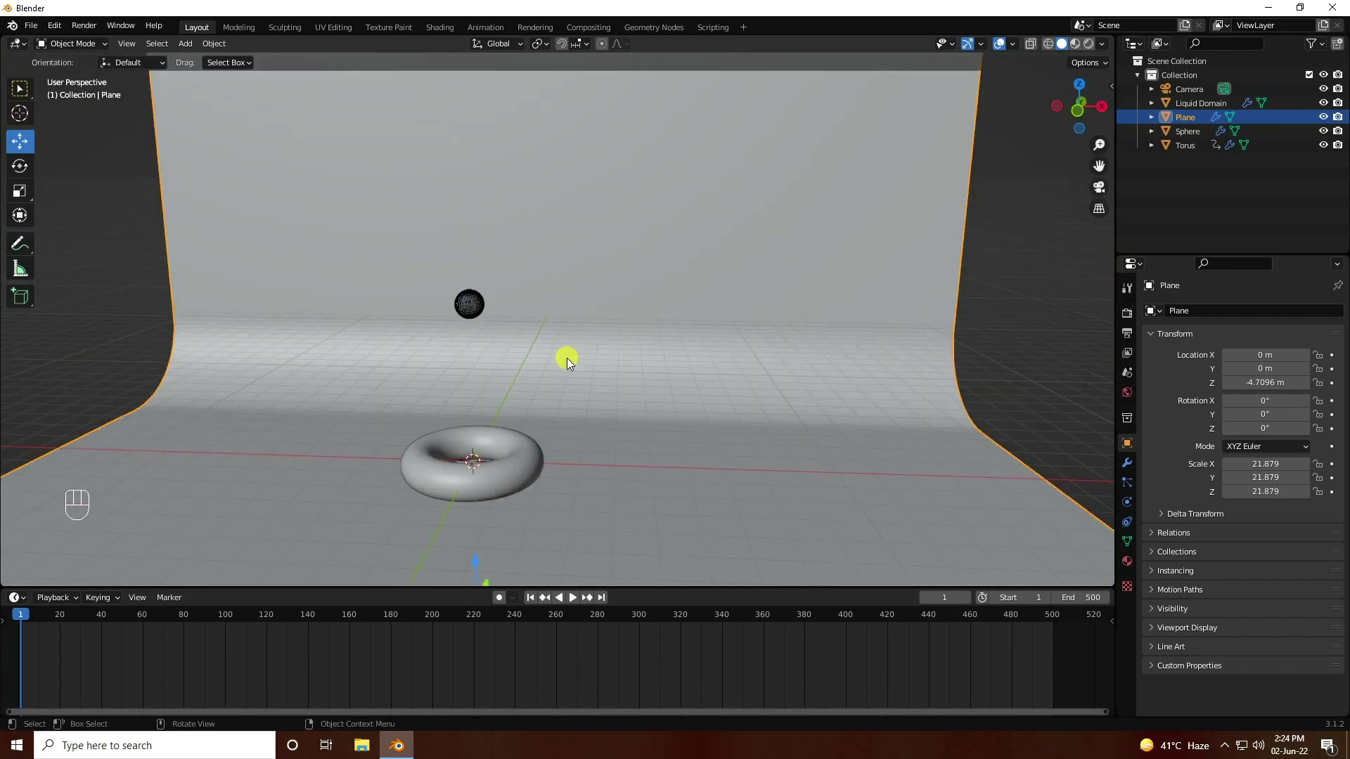
{"action": "scroll", "coordinate": [539, 373], "scroll_direction": "up", "scroll_amount": 2}
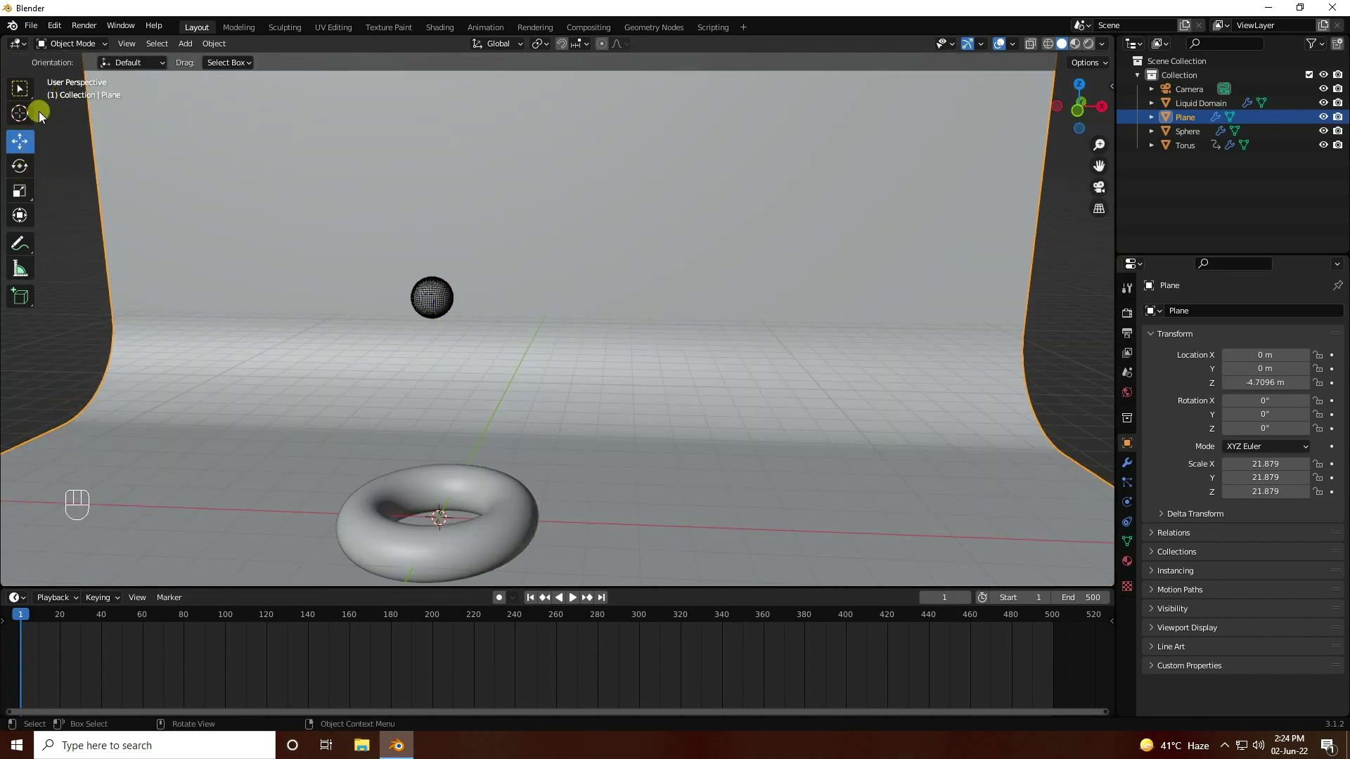
Append Dots Stroke, HONEY MATERIAL, Marble Material, Material.002 and Material.003 from untitled.blend
{"action": "left_click", "coordinate": [33, 30]}
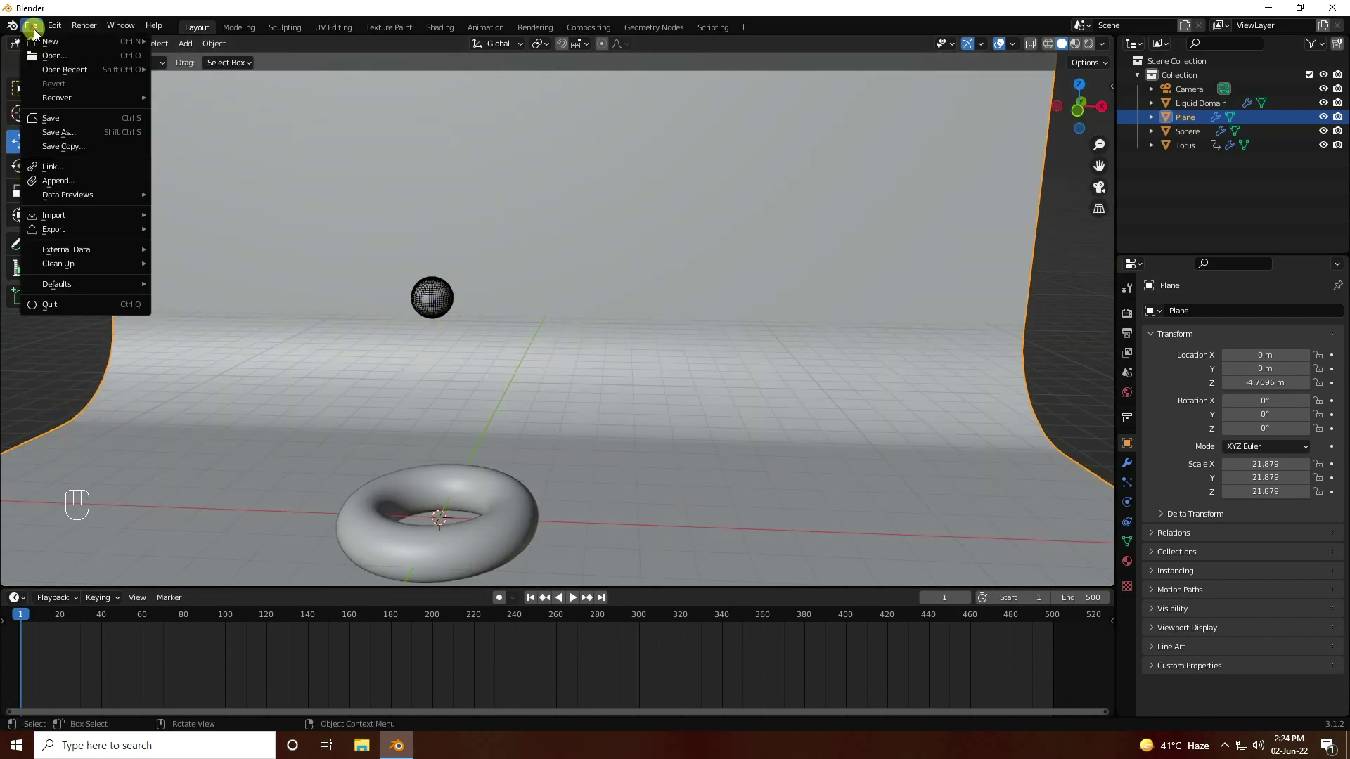
{"action": "left_click", "coordinate": [83, 183]}
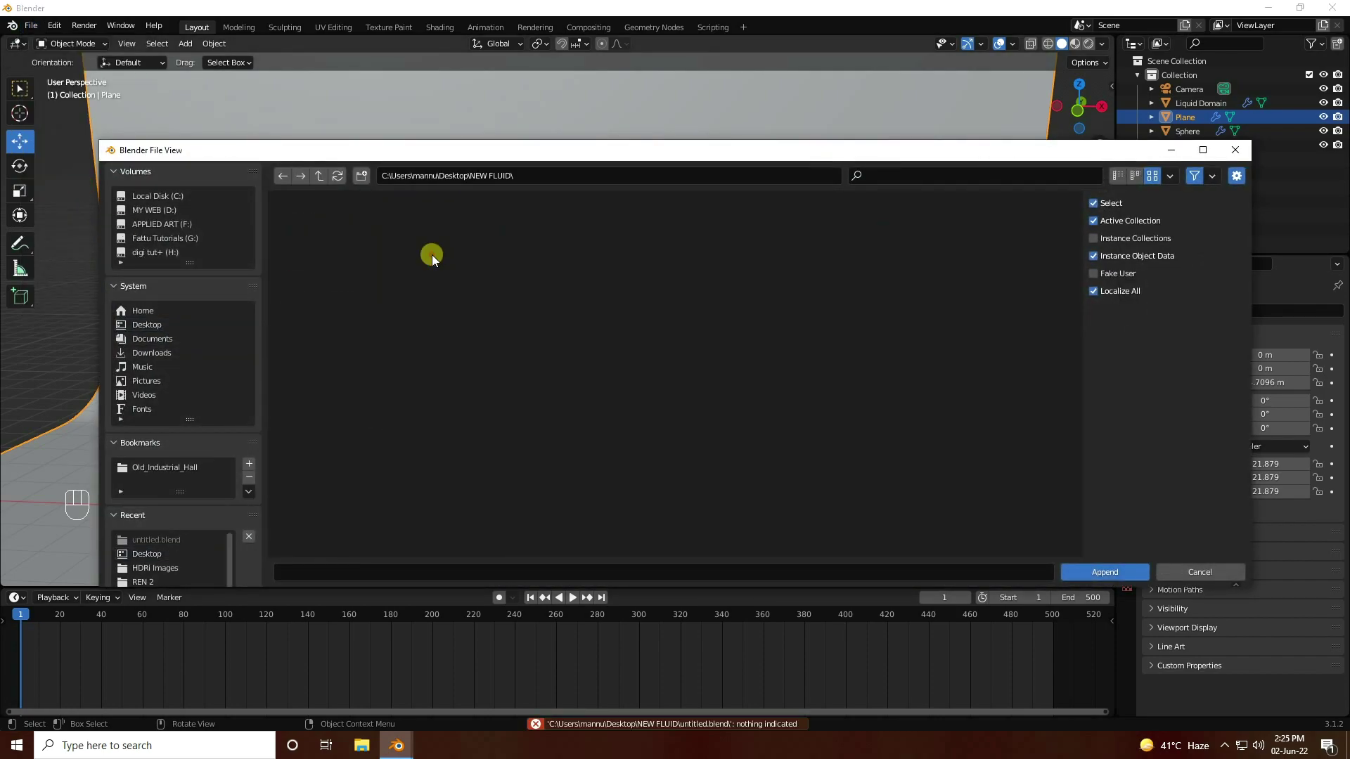
{"action": "left_click", "coordinate": [432, 362]}
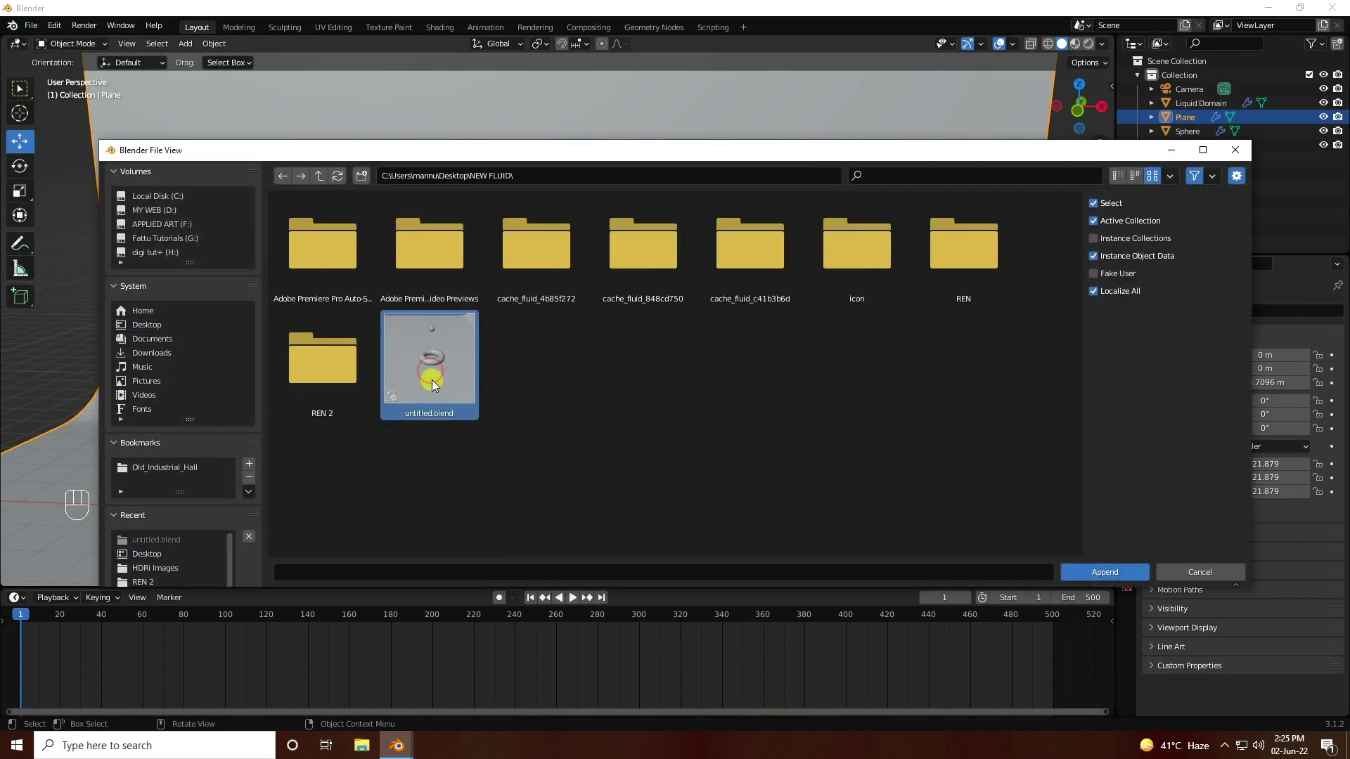
{"action": "double_click", "coordinate": [431, 380]}
{"action": "left_click", "coordinate": [318, 374]}
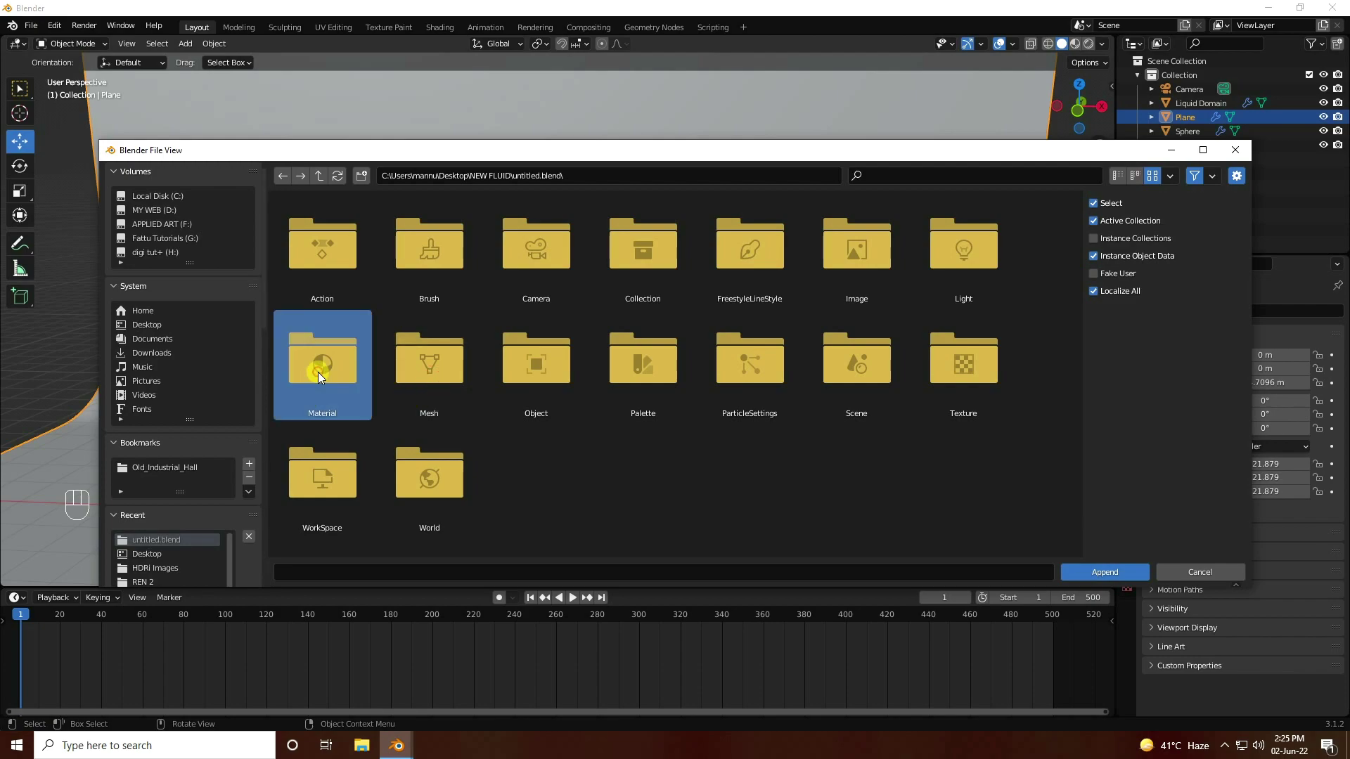
{"action": "double_click", "coordinate": [318, 377]}
{"action": "left_click_drag", "start_coordinate": [316, 402], "coordinate": [854, 253]}
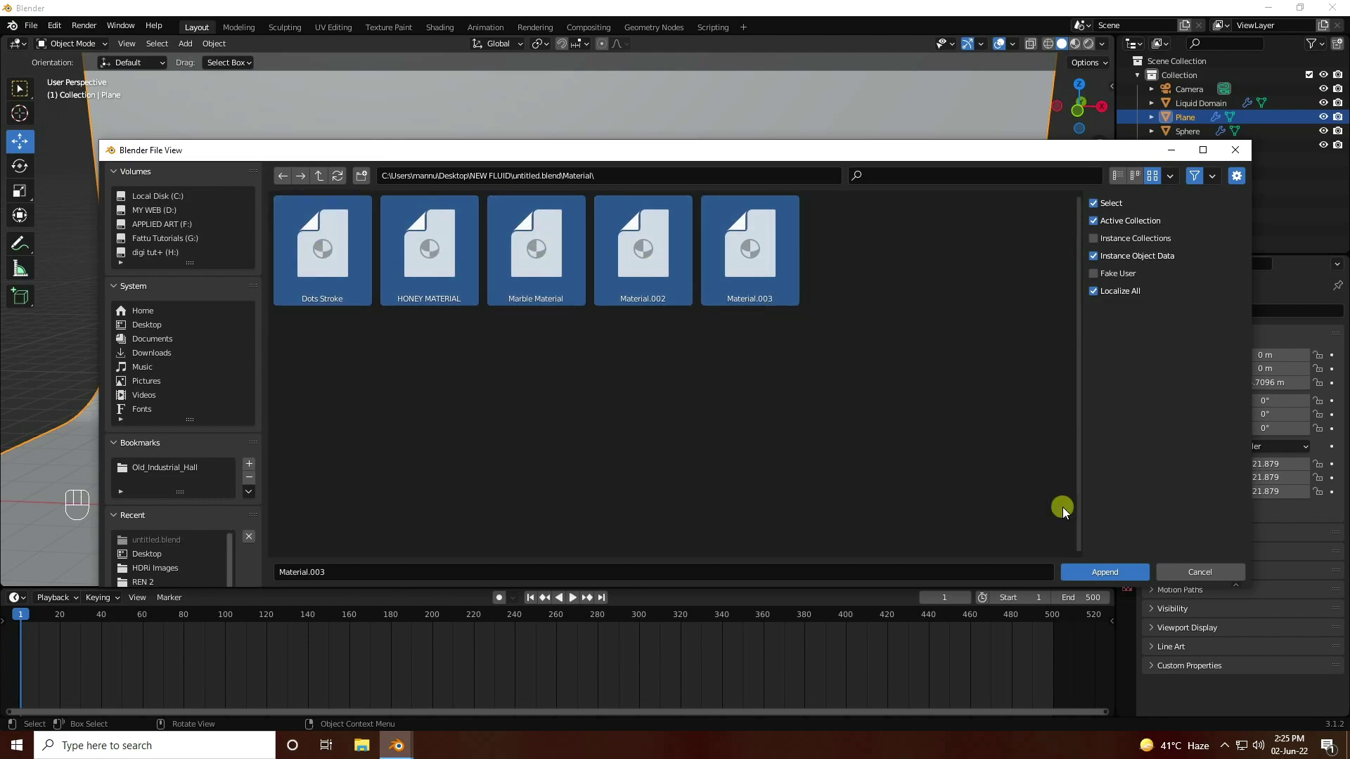
{"action": "left_click", "coordinate": [1103, 571]}
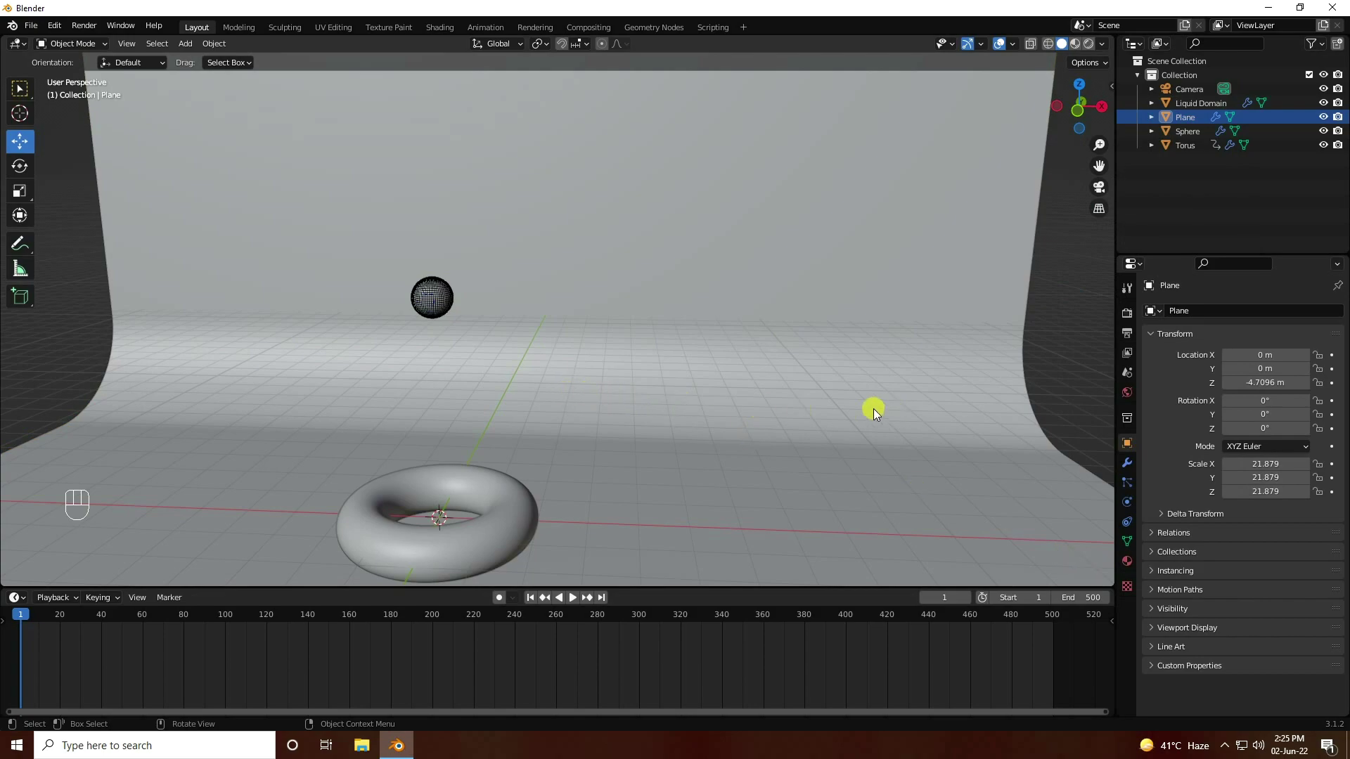
Swap the Liquid Domain's glass material for HONEY MATERIAL
{"action": "left_click", "coordinate": [1195, 103]}
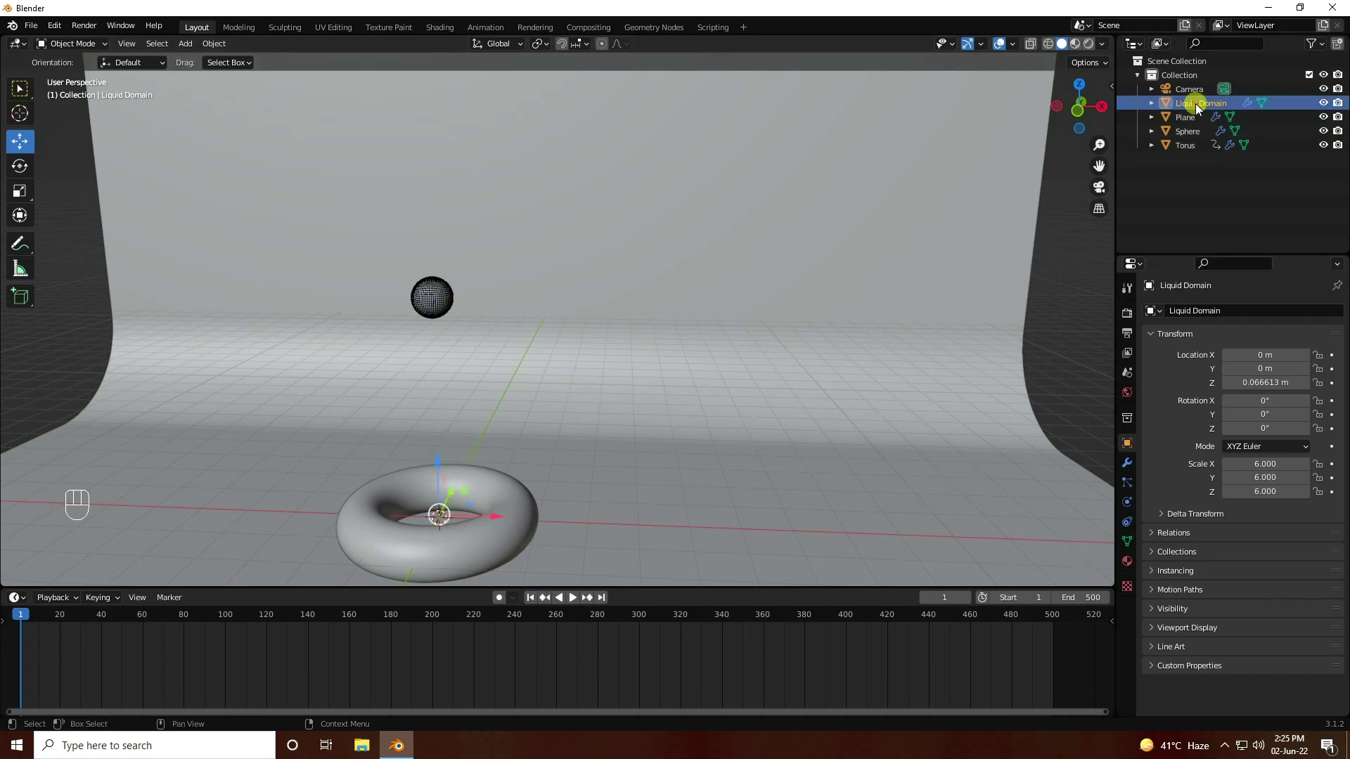
{"action": "left_click", "coordinate": [1129, 560]}
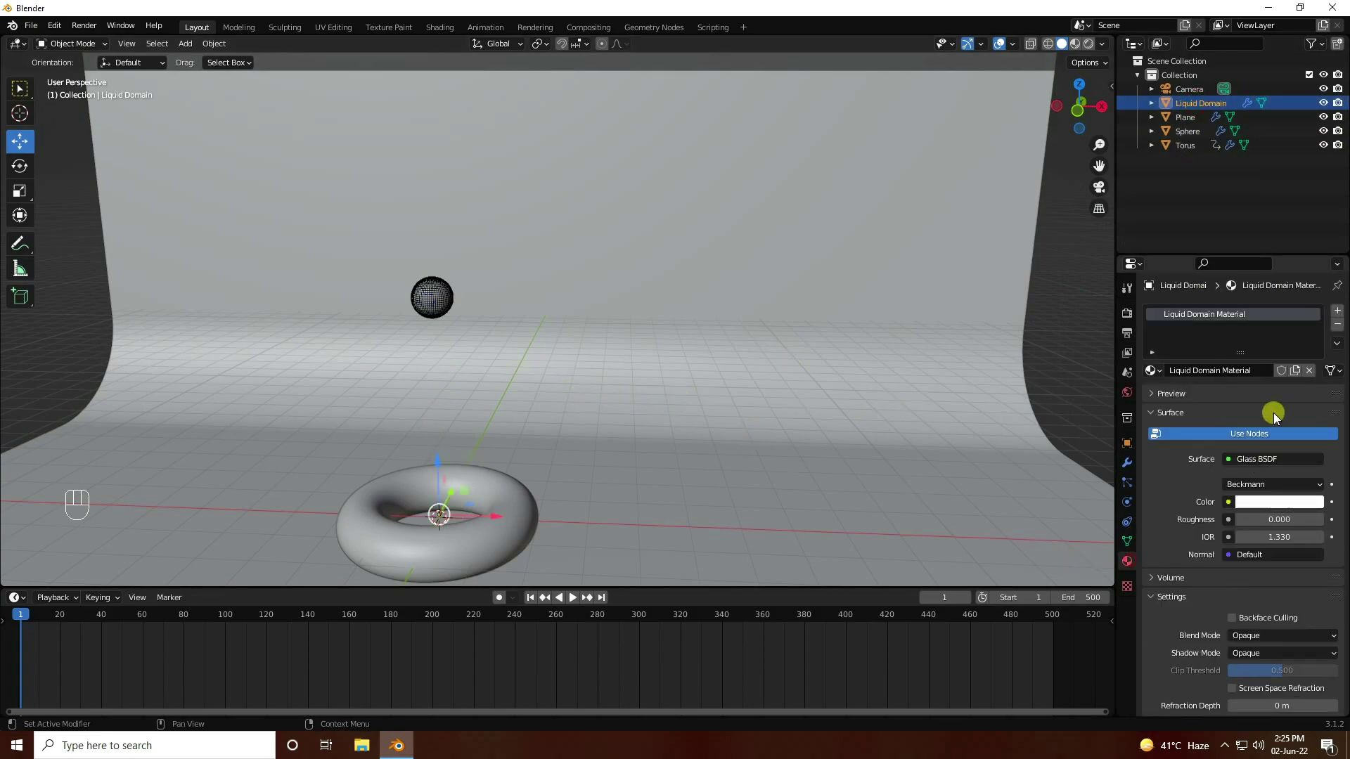
{"action": "left_click", "coordinate": [1308, 370]}
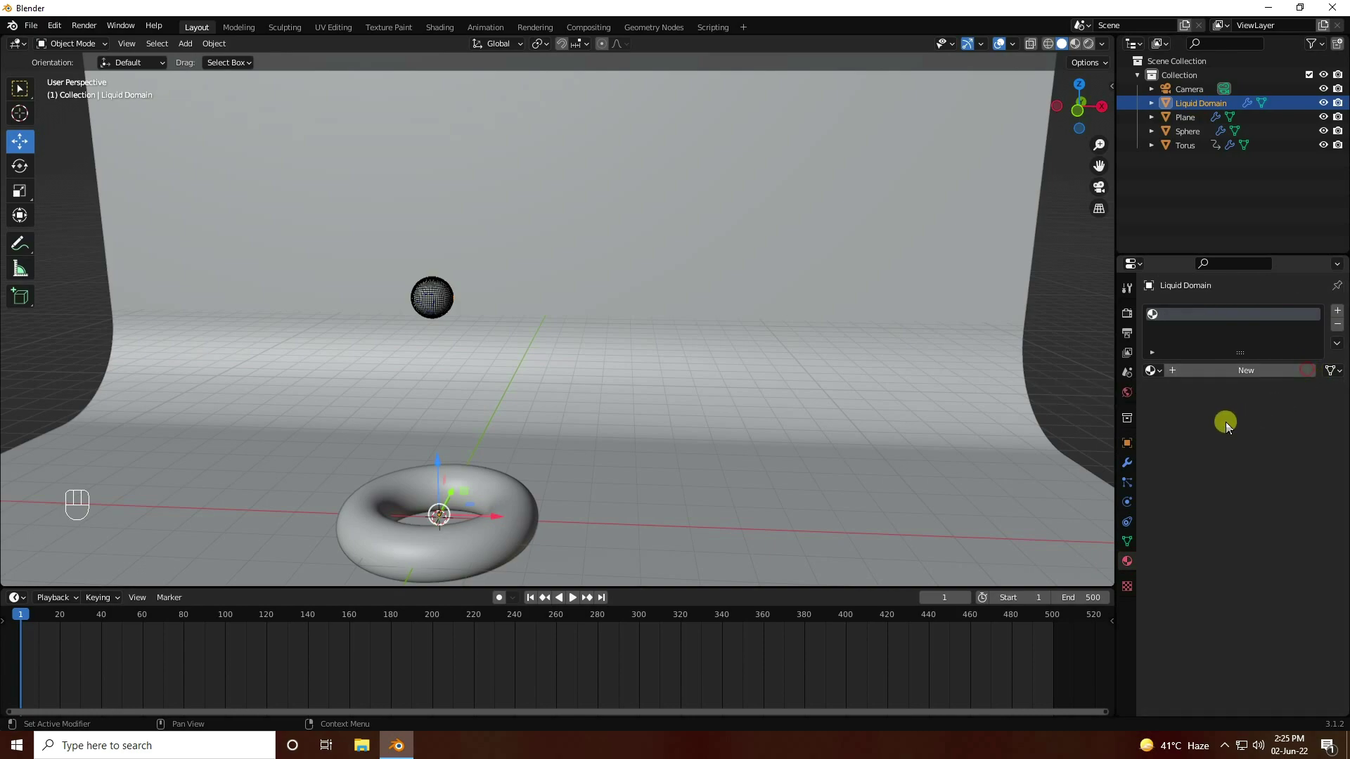
{"action": "left_click", "coordinate": [1155, 371]}
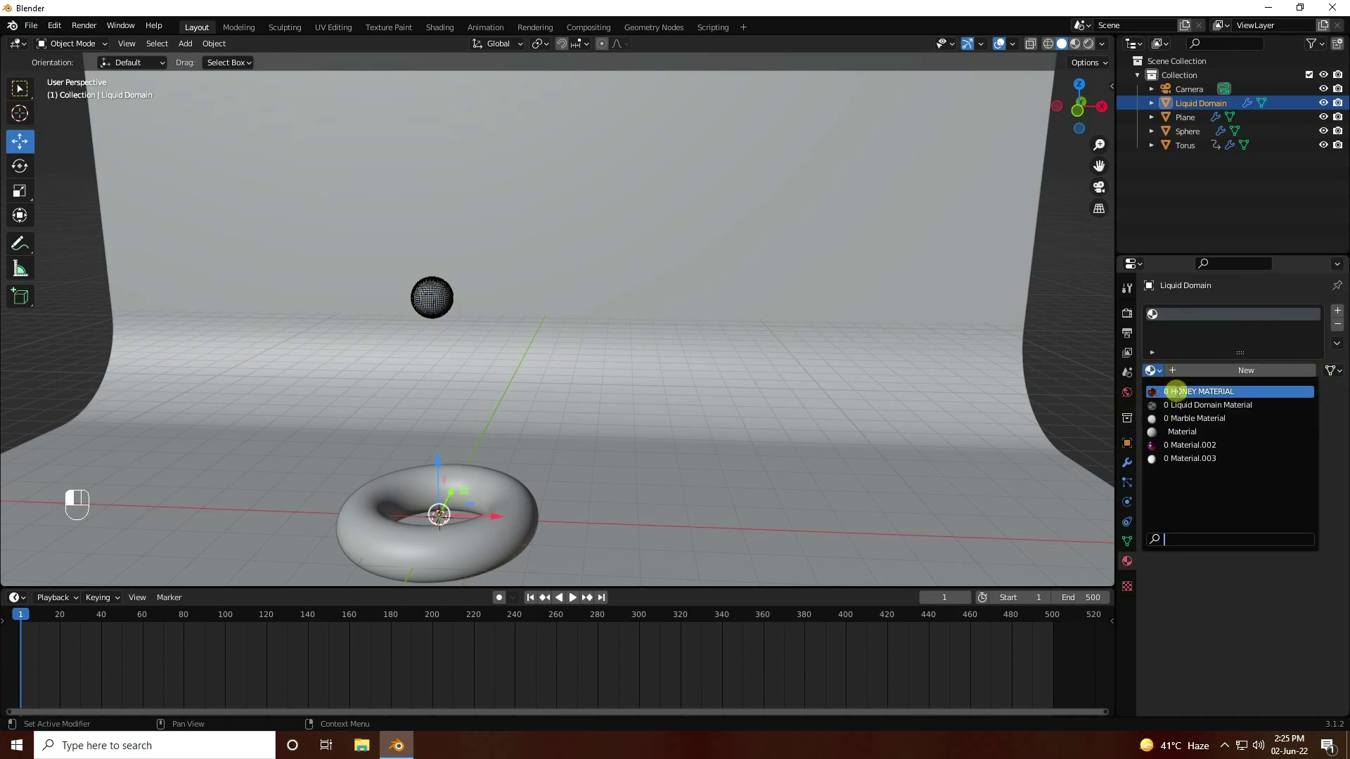
{"action": "left_click", "coordinate": [1171, 391]}
Play to frame 82 and inspect the honey stream in Material Preview
{"action": "left_click", "coordinate": [573, 598]}
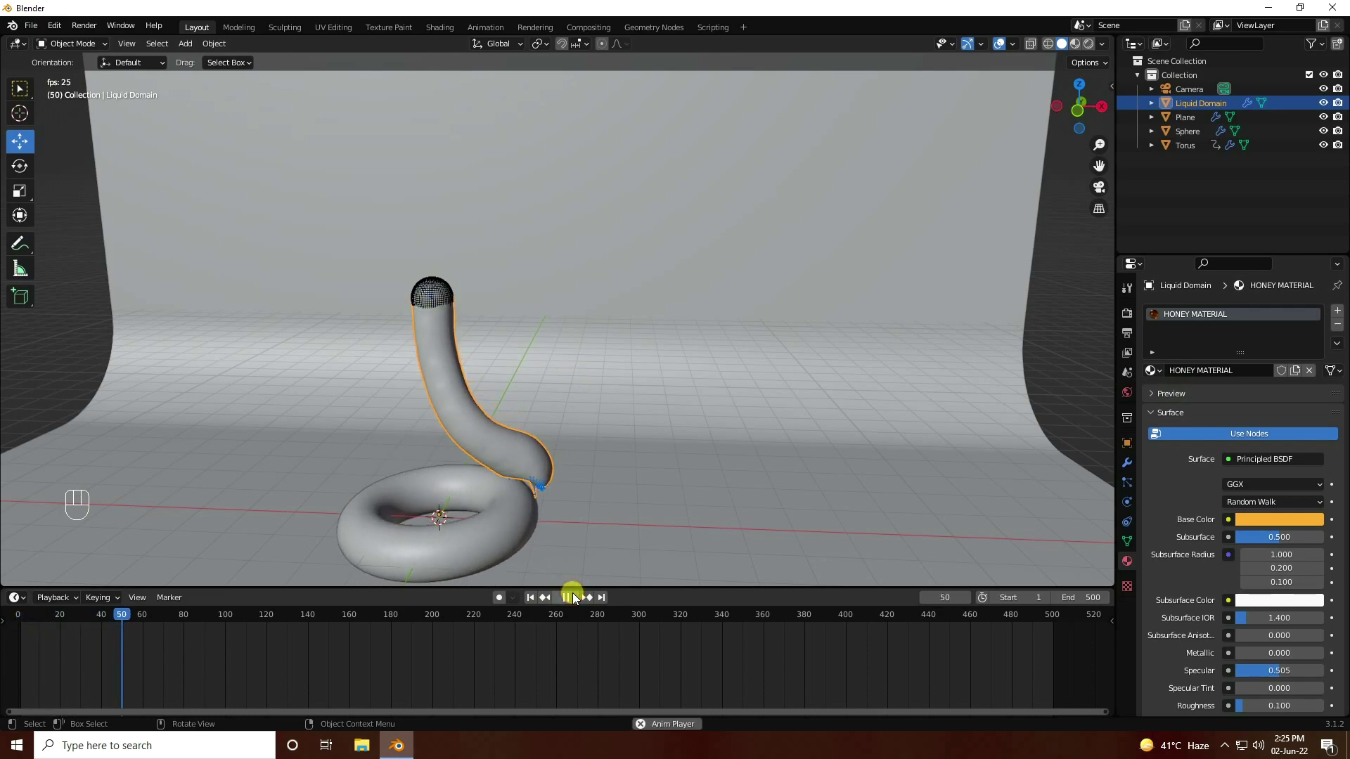
{"action": "left_click", "coordinate": [573, 598]}
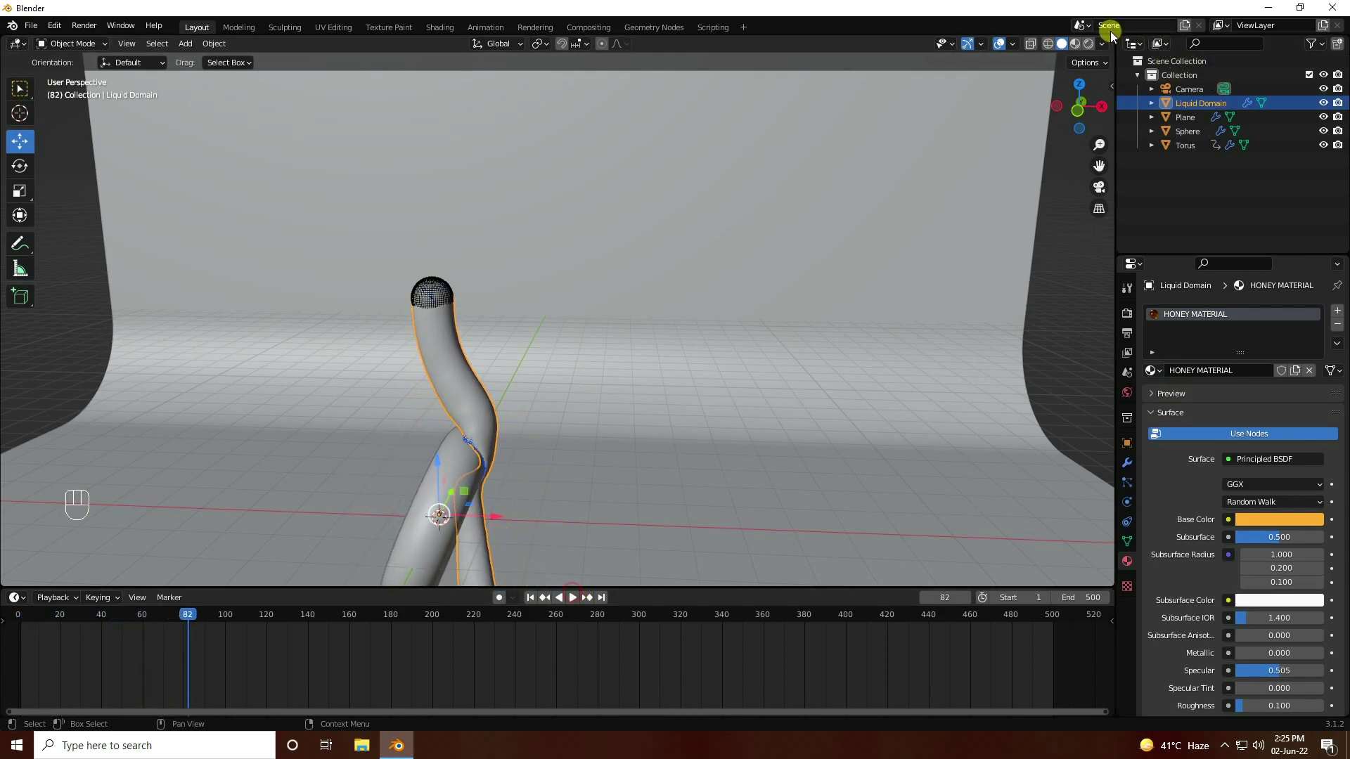
{"action": "left_click", "coordinate": [1074, 44]}
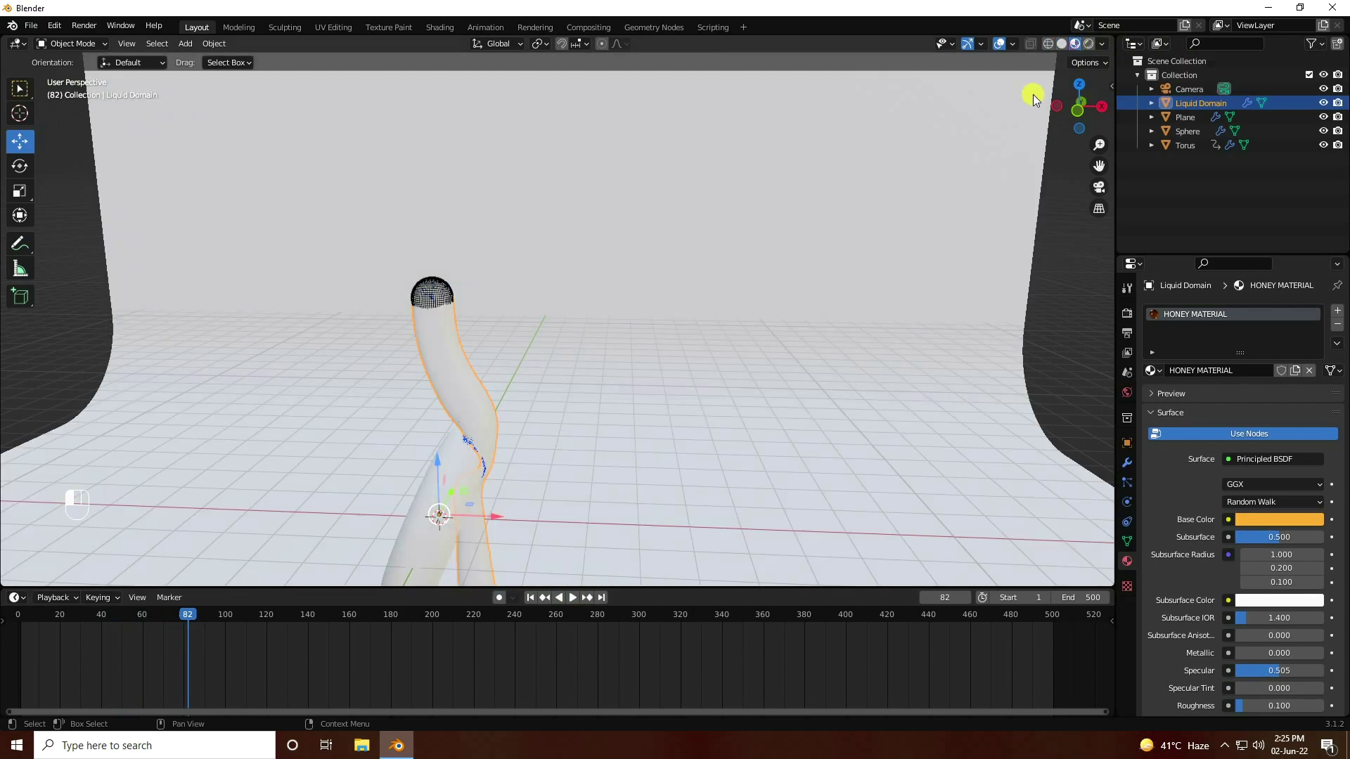
{"action": "scroll", "coordinate": [420, 457], "scroll_direction": "up", "scroll_amount": 5}
{"action": "middle_click_drag", "start_coordinate": [429, 450], "coordinate": [618, 312], "text": "shift"}
{"action": "scroll", "coordinate": [533, 348], "scroll_direction": "down", "scroll_amount": 3}
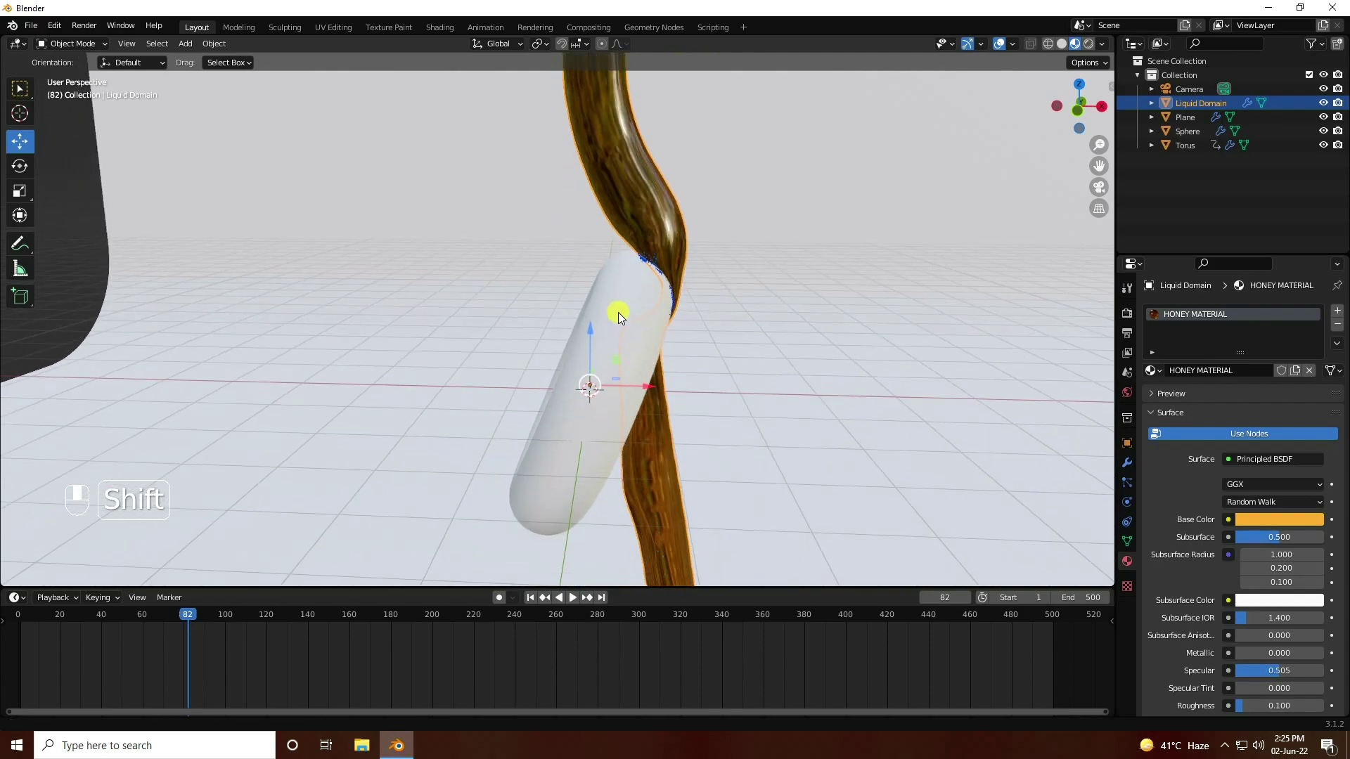
Assign Marble Material to the torus
{"action": "left_click", "coordinate": [528, 595]}
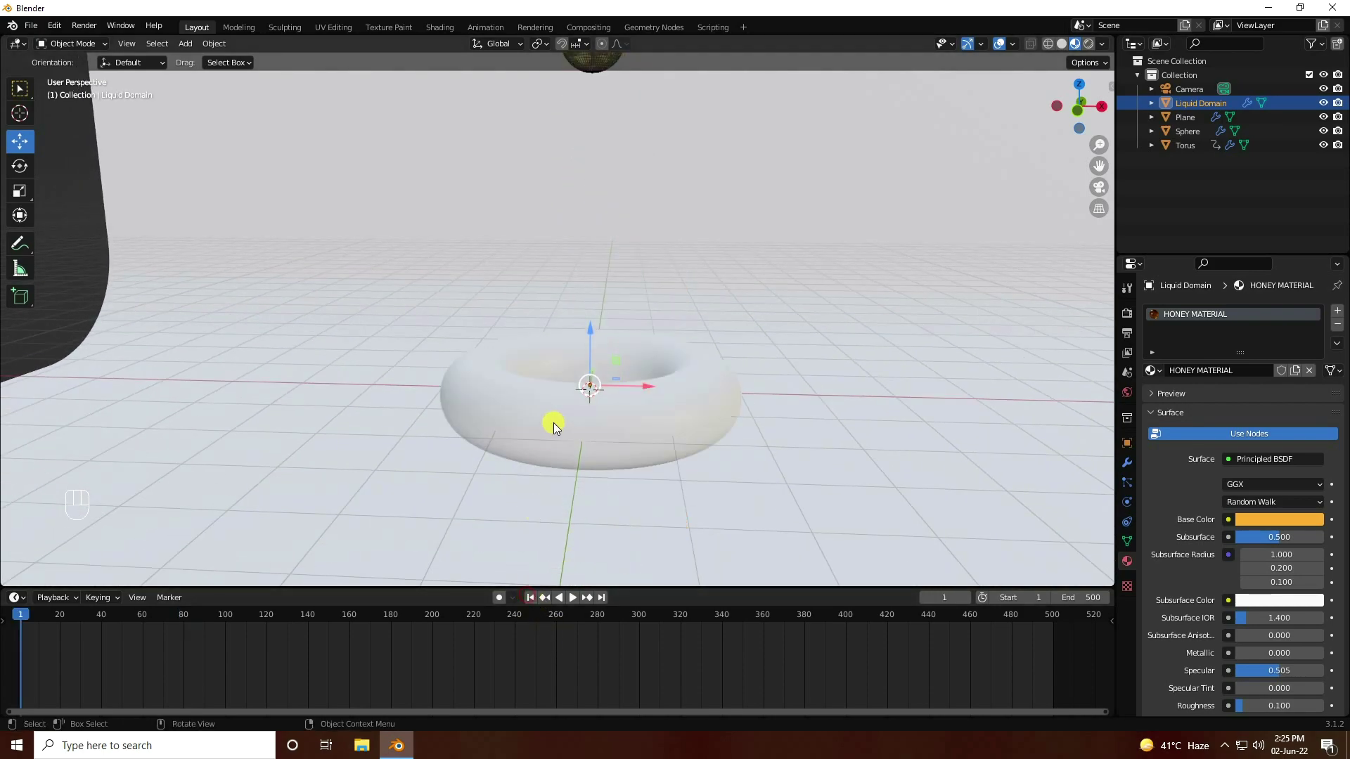
{"action": "left_click", "coordinate": [549, 416]}
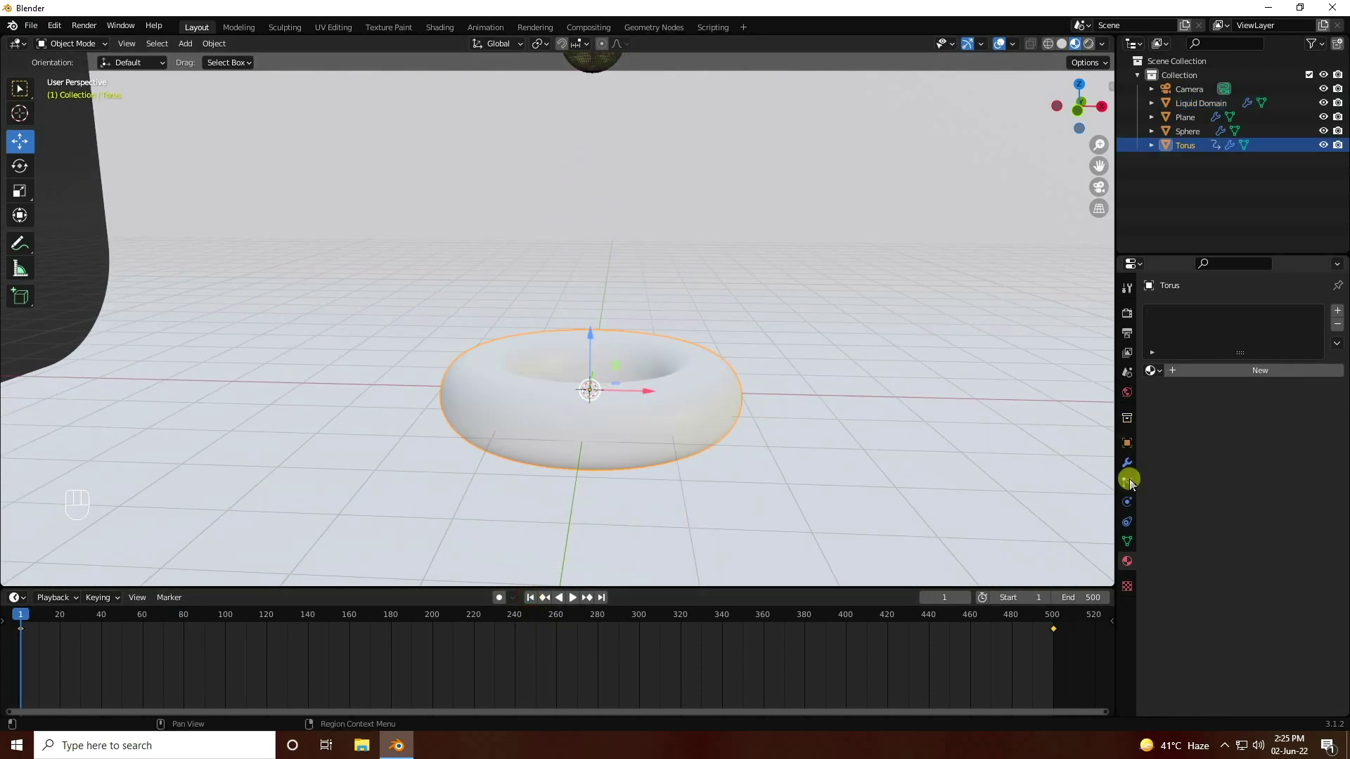
{"action": "left_click", "coordinate": [1151, 371]}
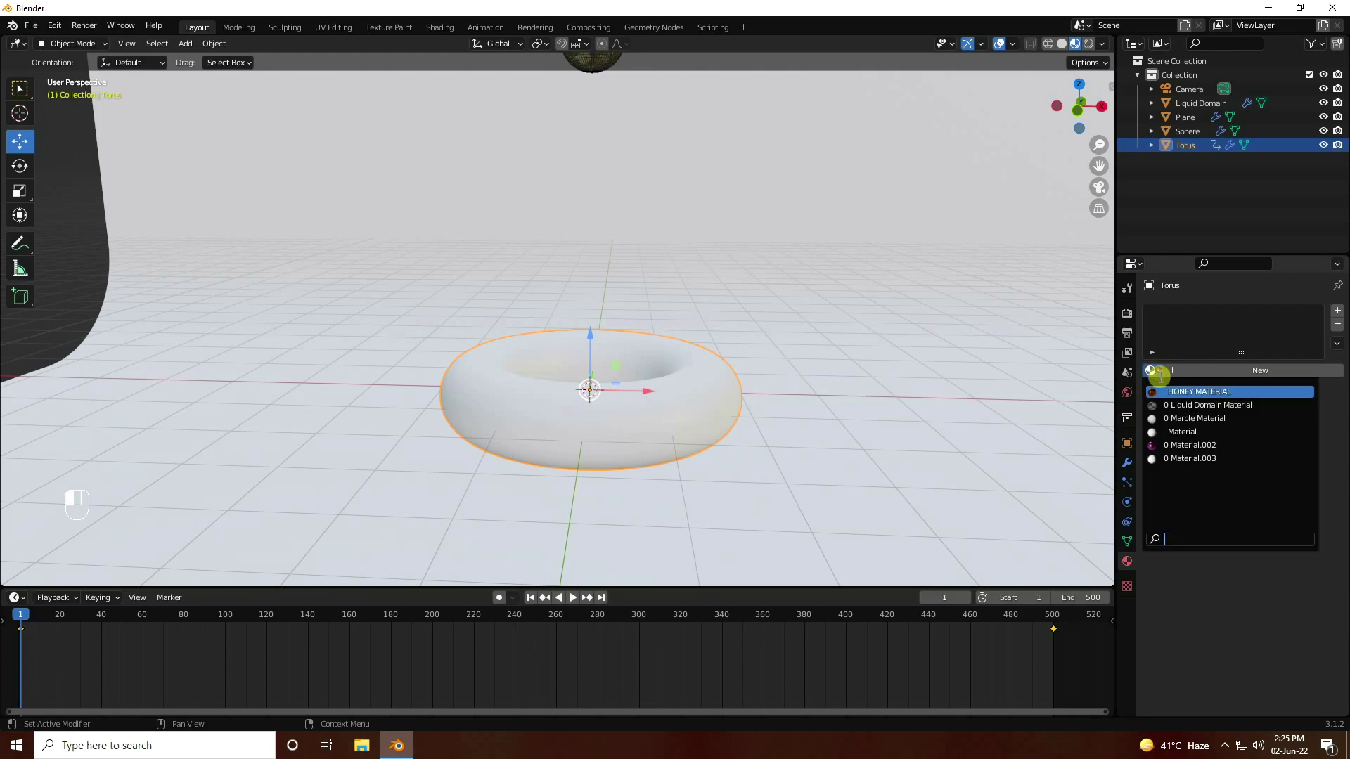
{"action": "left_click", "coordinate": [1197, 420]}
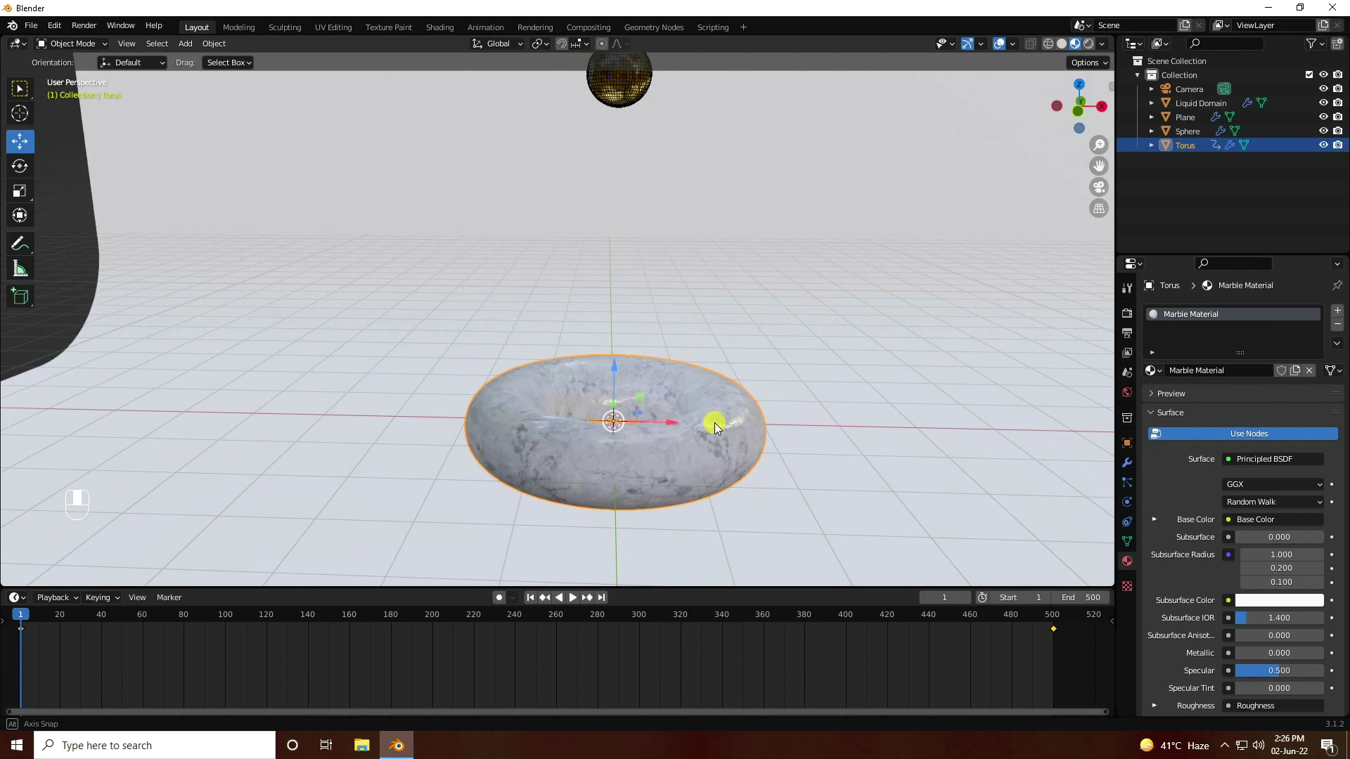
Frame the torus and centre it in a top-down view
{"action": "scroll", "coordinate": [714, 423], "scroll_direction": "down", "scroll_amount": 5}
{"action": "middle_click_drag", "start_coordinate": [550, 399], "coordinate": [577, 420]}
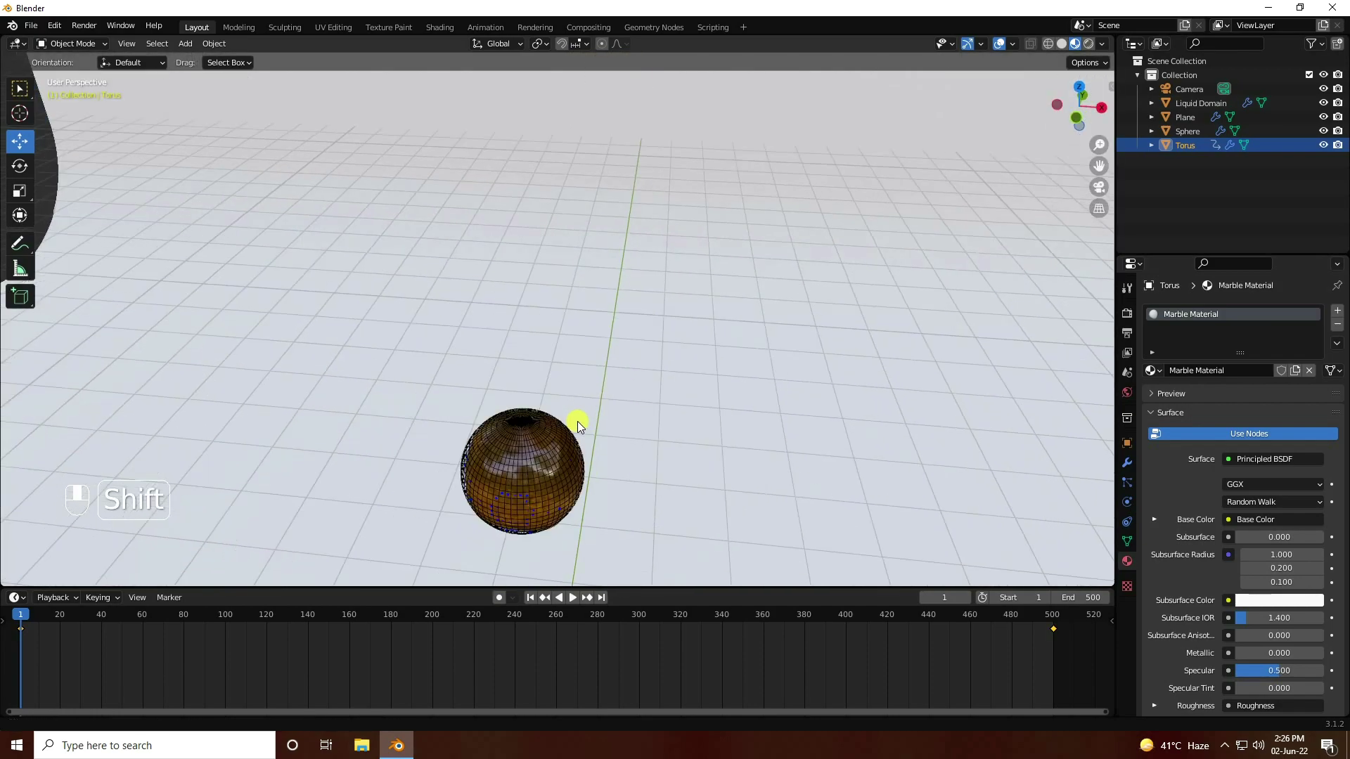
{"action": "key", "text": "KP_Decimal"}
{"action": "scroll", "coordinate": [542, 391], "scroll_direction": "up", "scroll_amount": 3}
{"action": "scroll", "coordinate": [457, 293], "scroll_direction": "down", "scroll_amount": 6}
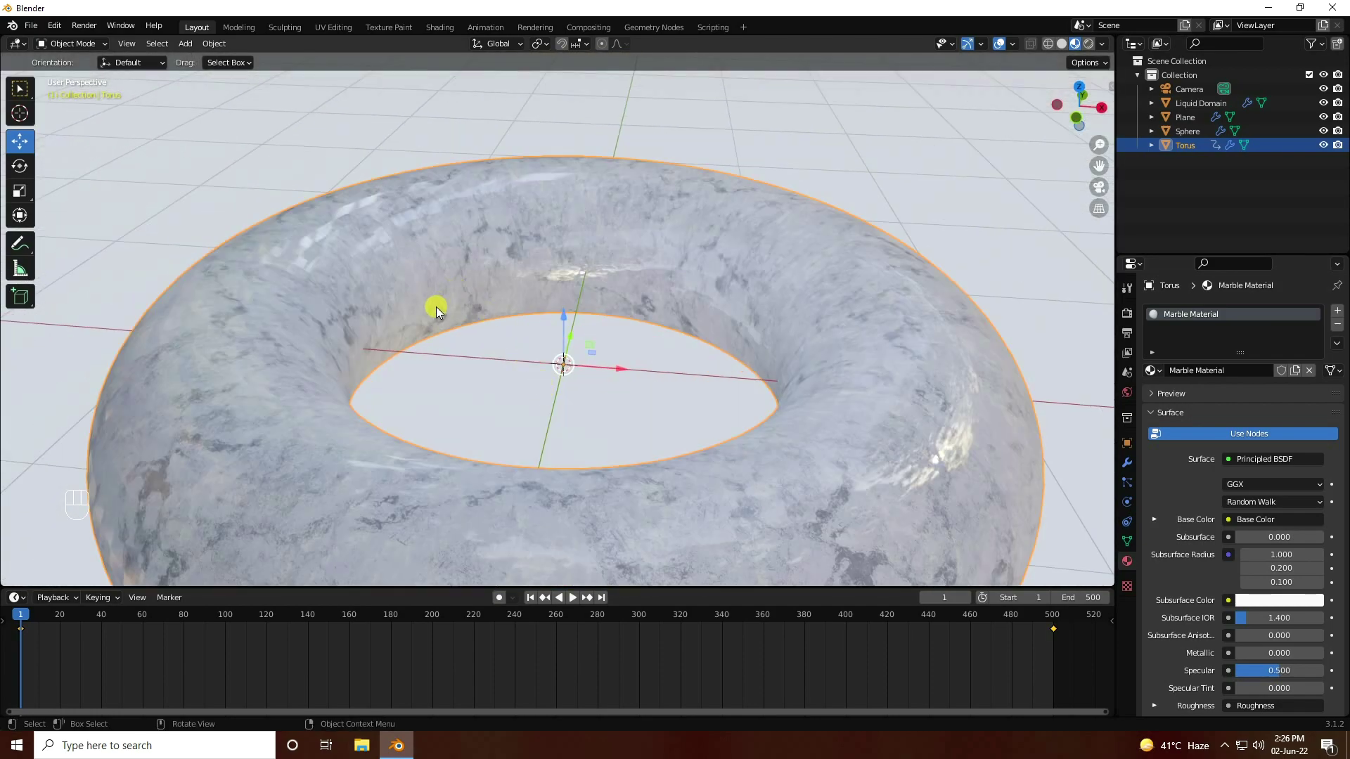
{"action": "key", "text": "KP_Home"}
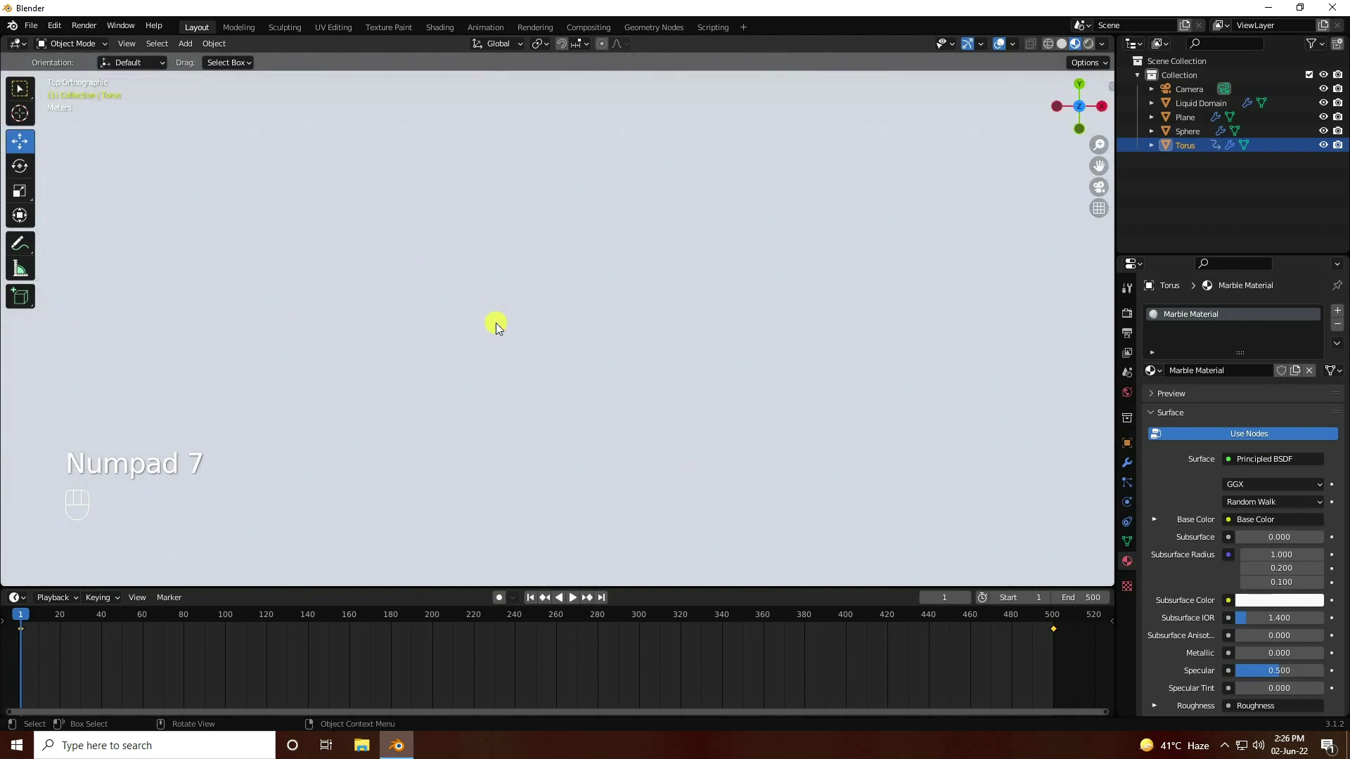
{"action": "scroll", "coordinate": [525, 337], "scroll_direction": "down", "scroll_amount": 4}
{"action": "middle_click_drag", "start_coordinate": [623, 482], "coordinate": [627, 377], "text": "shift"}
{"action": "scroll", "coordinate": [603, 382], "scroll_direction": "up", "scroll_amount": 5}
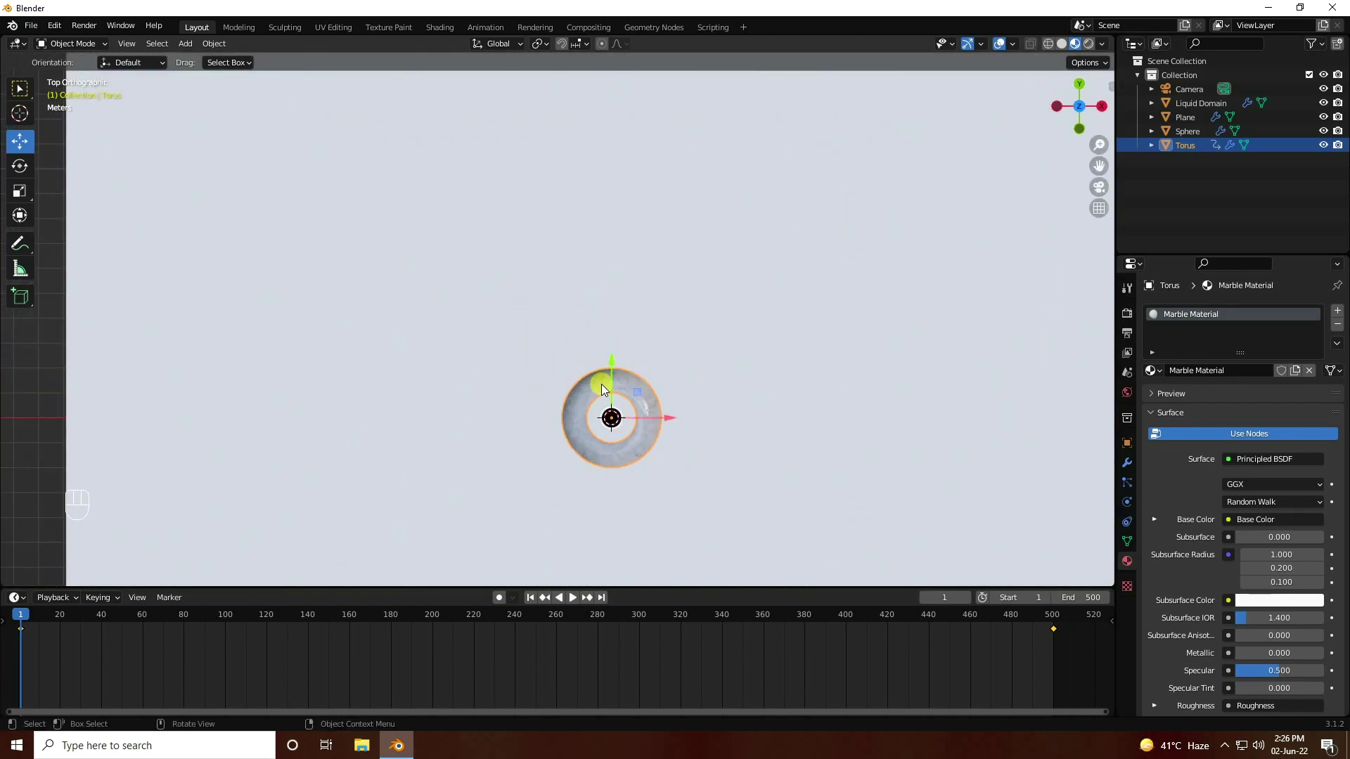
{"action": "middle_click_drag", "start_coordinate": [687, 412], "coordinate": [517, 339], "text": "shift"}
{"action": "scroll", "coordinate": [531, 422], "scroll_direction": "up", "scroll_amount": 1}
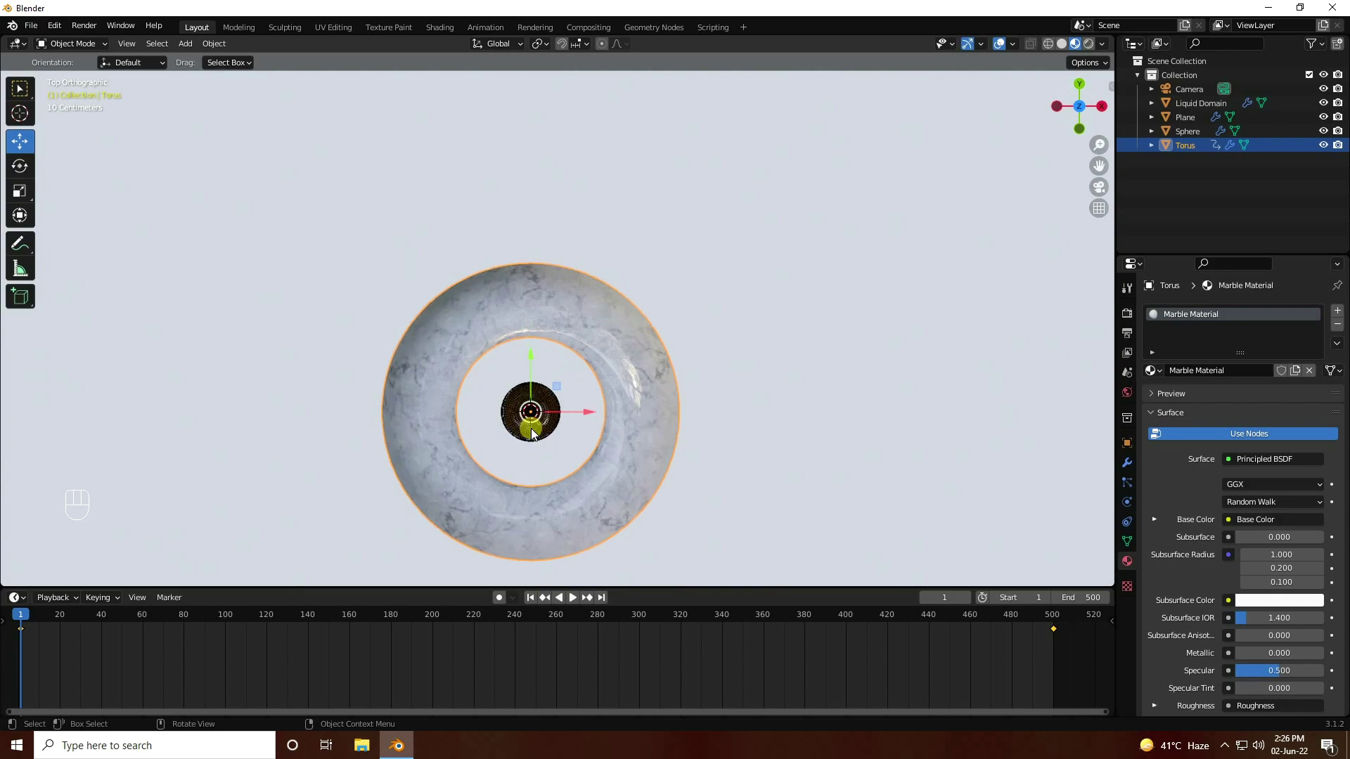
{"action": "scroll", "coordinate": [542, 425], "scroll_direction": "down", "scroll_amount": 1}
{"action": "scroll", "coordinate": [550, 406], "scroll_direction": "up", "scroll_amount": 2}
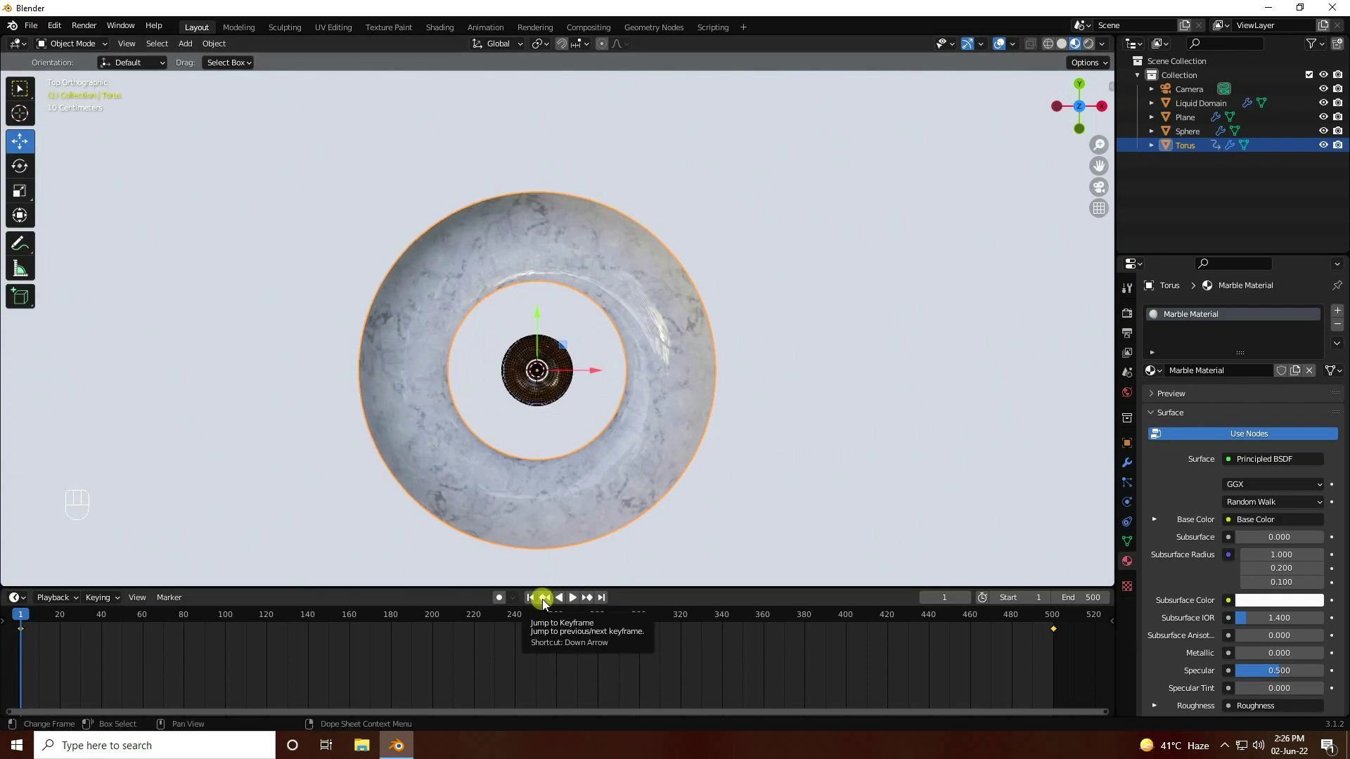
Play the animation from above and rewind to frame 1
{"action": "left_click", "coordinate": [570, 597]}
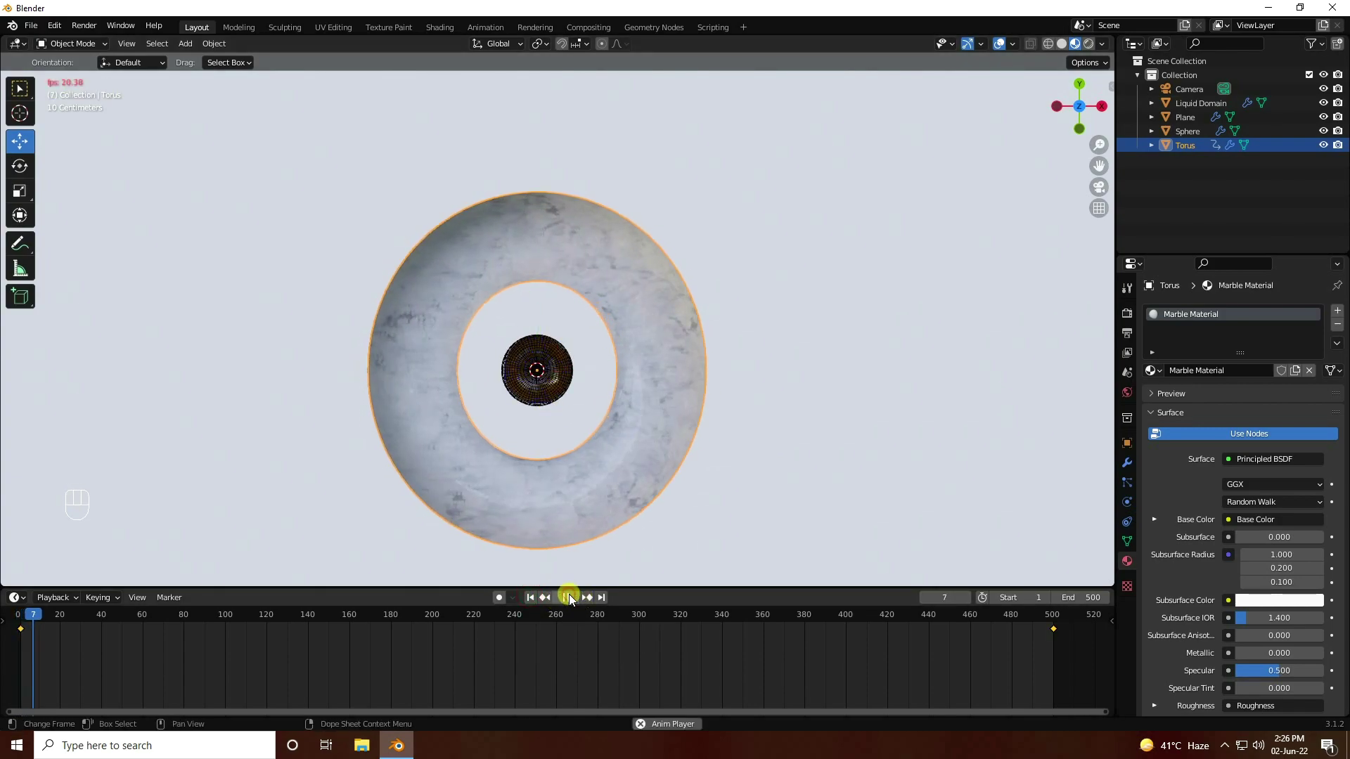
{"action": "left_click", "coordinate": [569, 598]}
{"action": "left_click", "coordinate": [530, 597]}
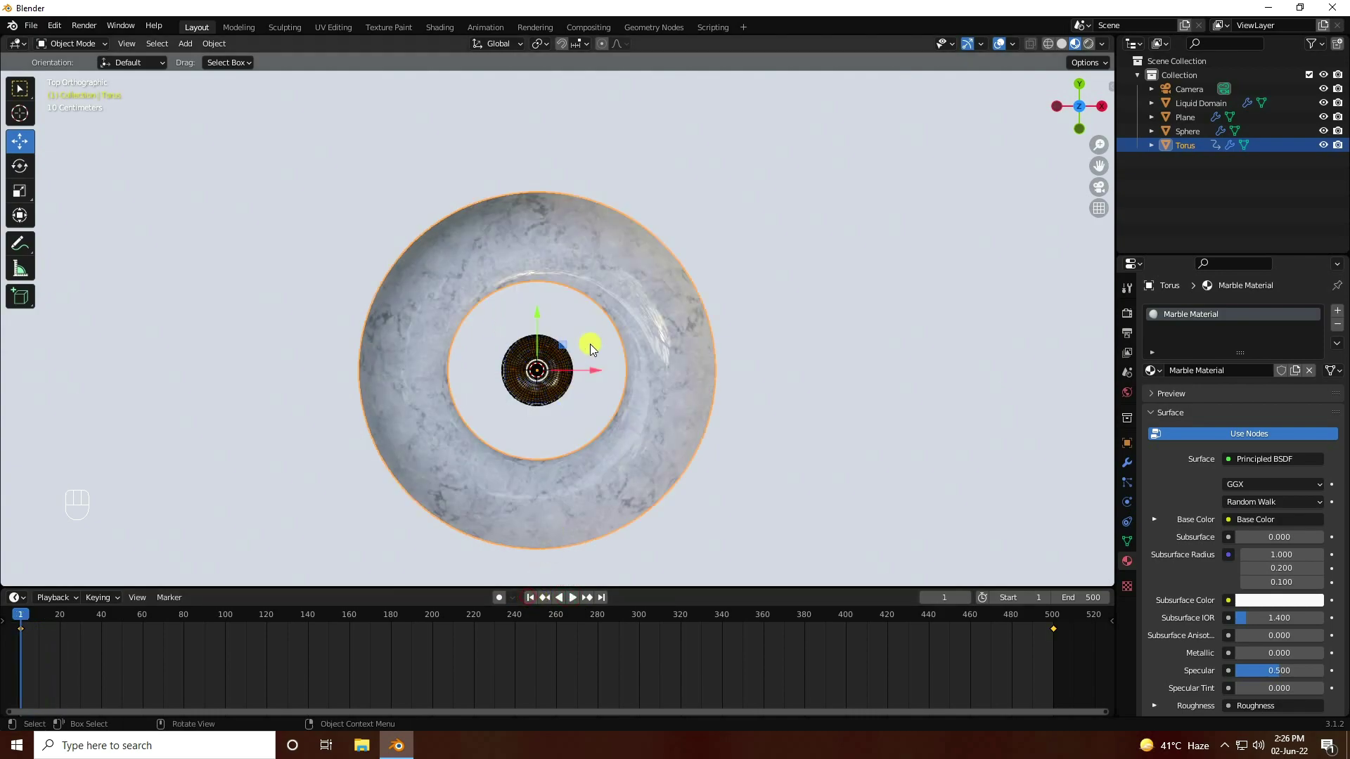
In wireframe Edit Mode, box-select the faces of the torus's right half
{"action": "left_click", "coordinate": [1047, 44]}
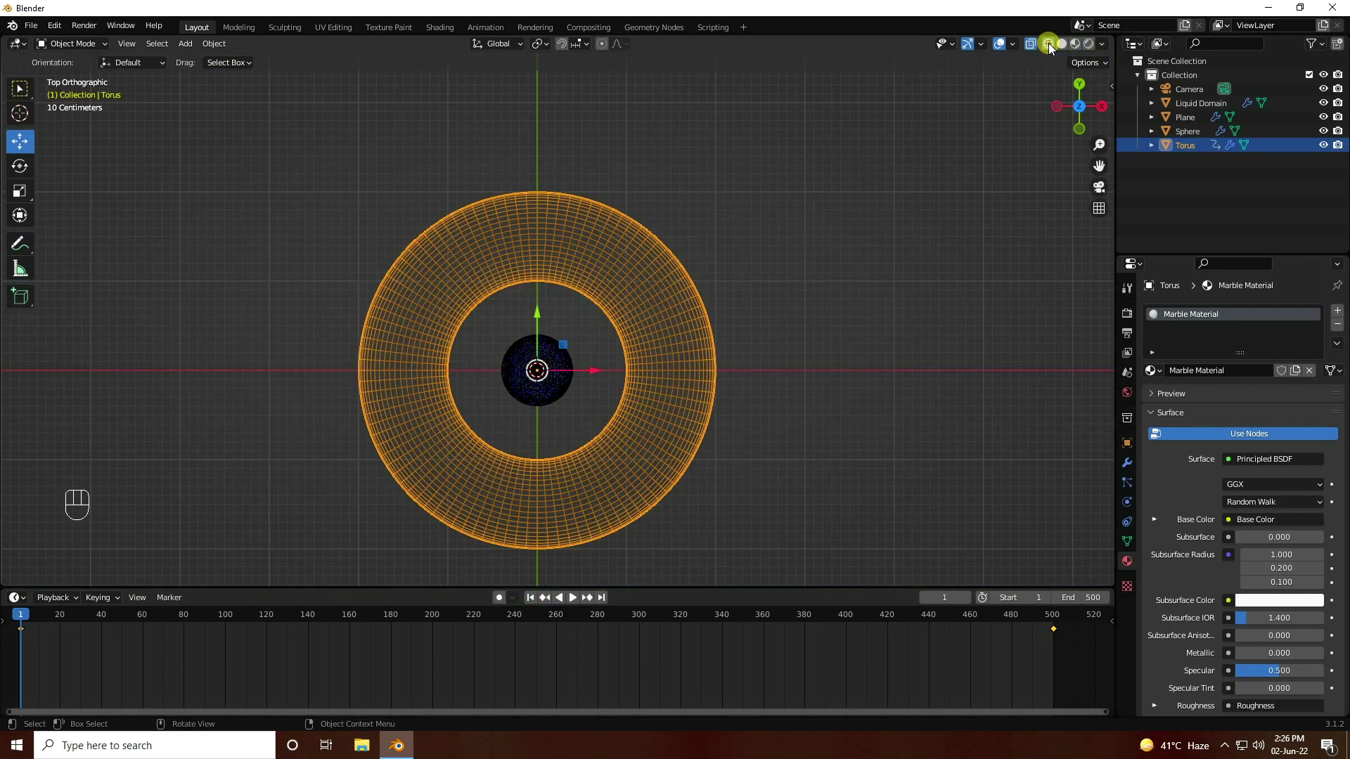
{"action": "left_click", "coordinate": [70, 44]}
{"action": "left_click", "coordinate": [62, 76]}
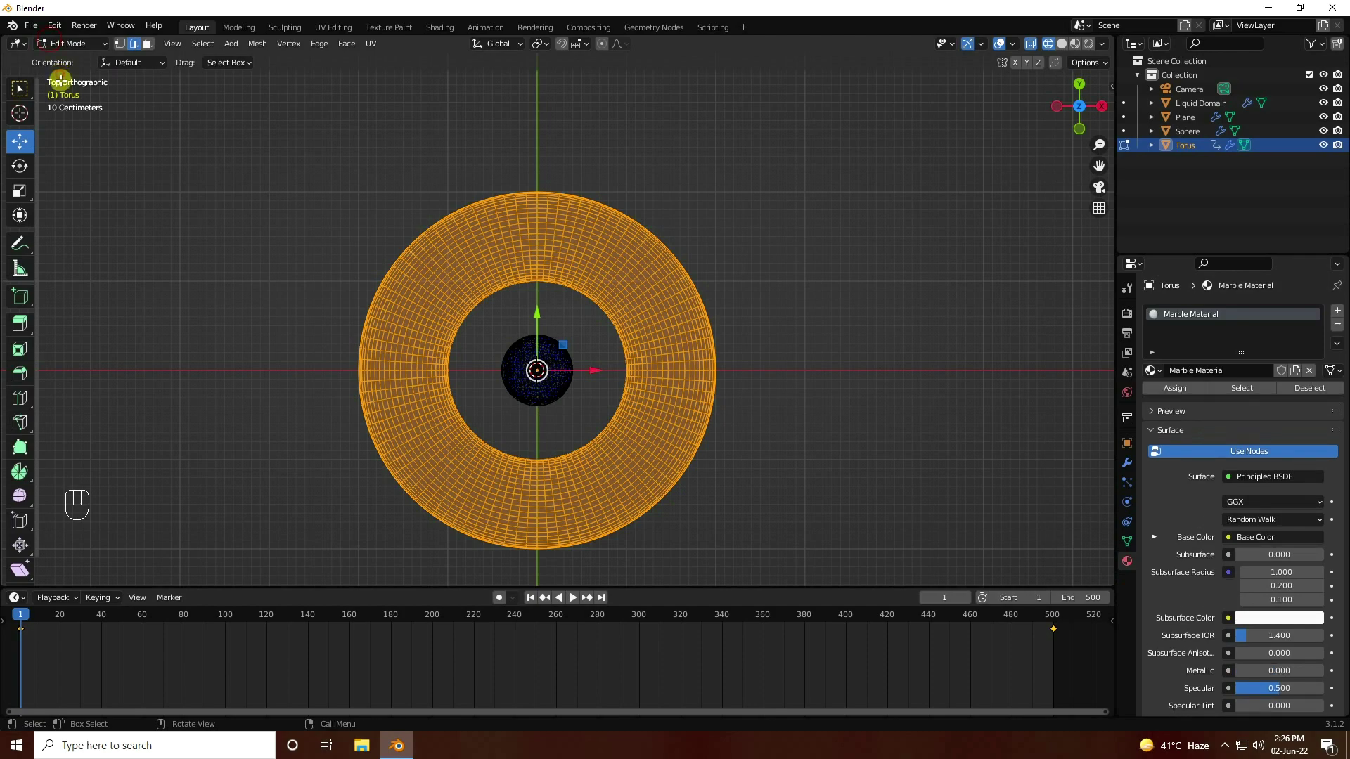
{"action": "left_click_drag", "start_coordinate": [20, 88], "coordinate": [125, 124]}
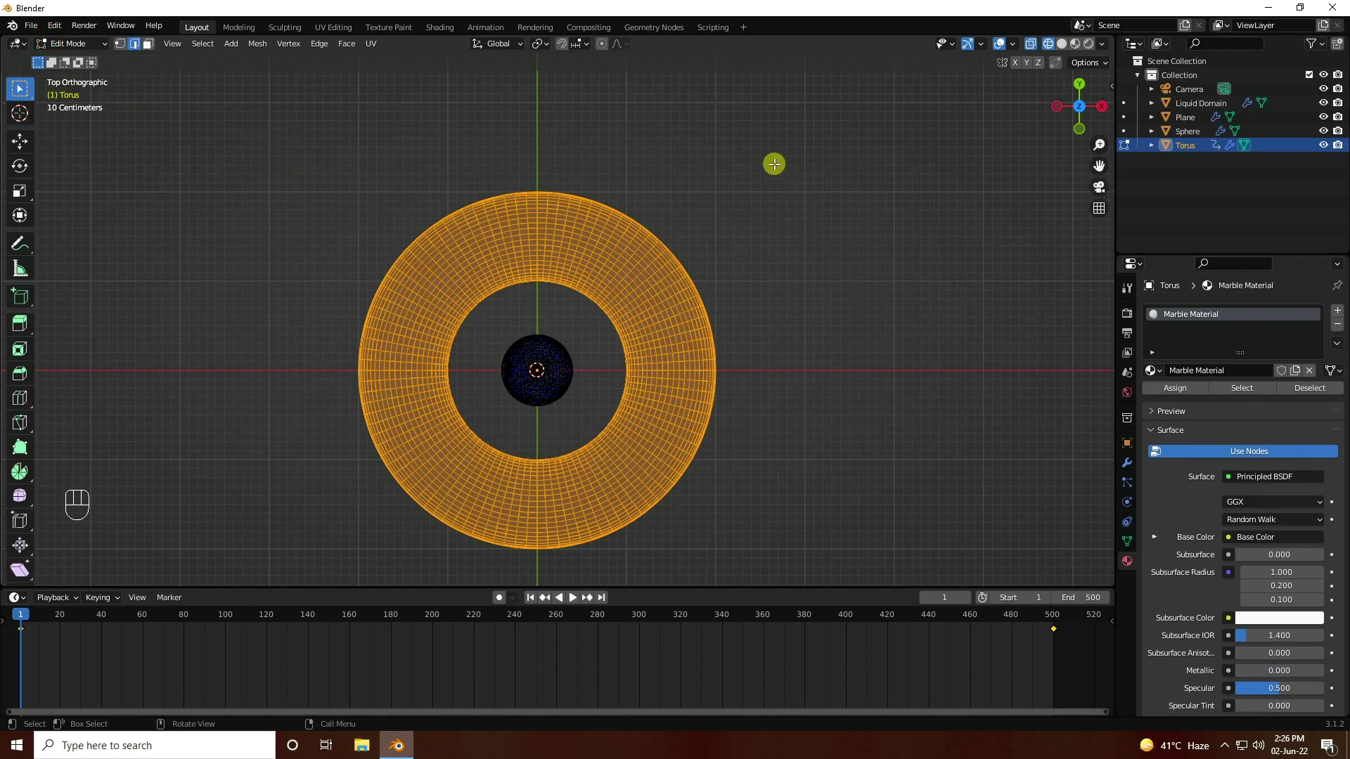
{"action": "left_click", "coordinate": [148, 44]}
{"action": "left_click_drag", "start_coordinate": [868, 161], "coordinate": [539, 572]}
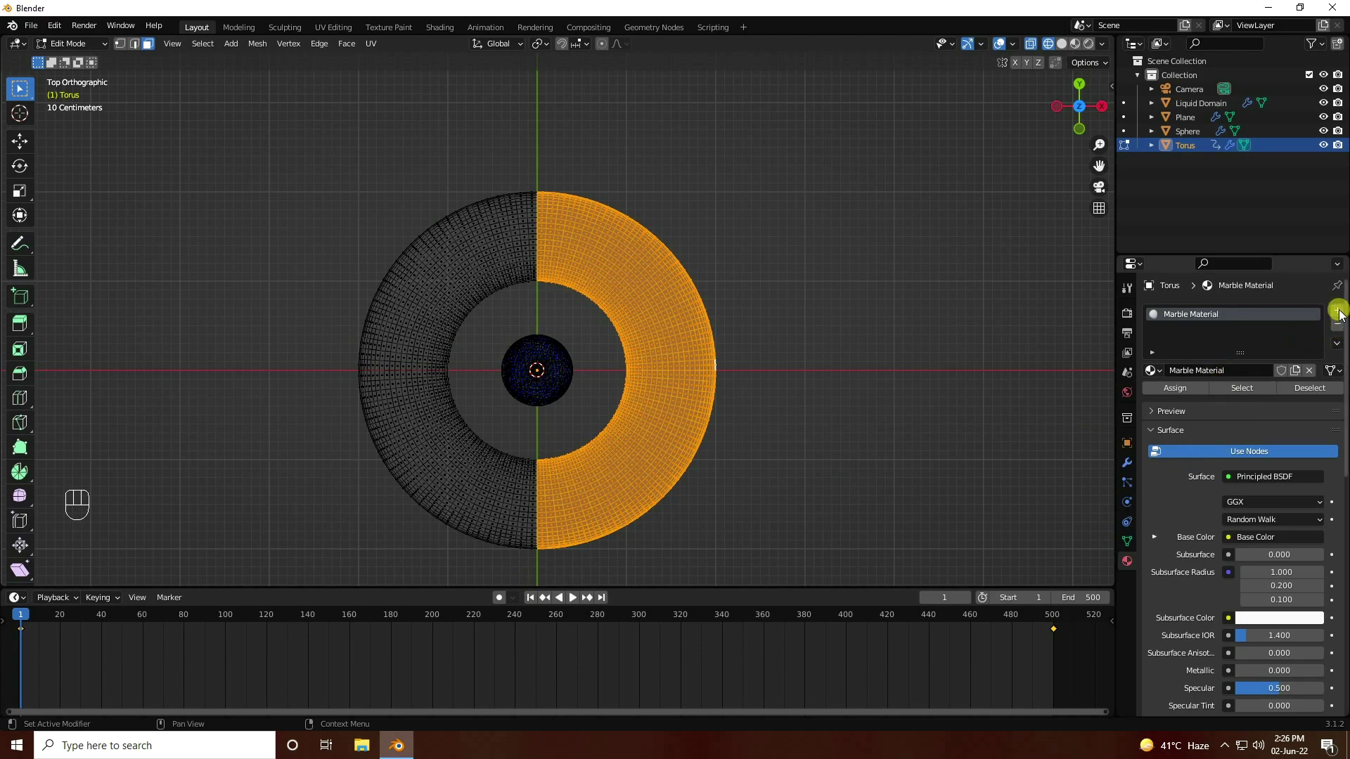
Add a material slot with Material.002 for the selected faces
{"action": "left_click", "coordinate": [1338, 312]}
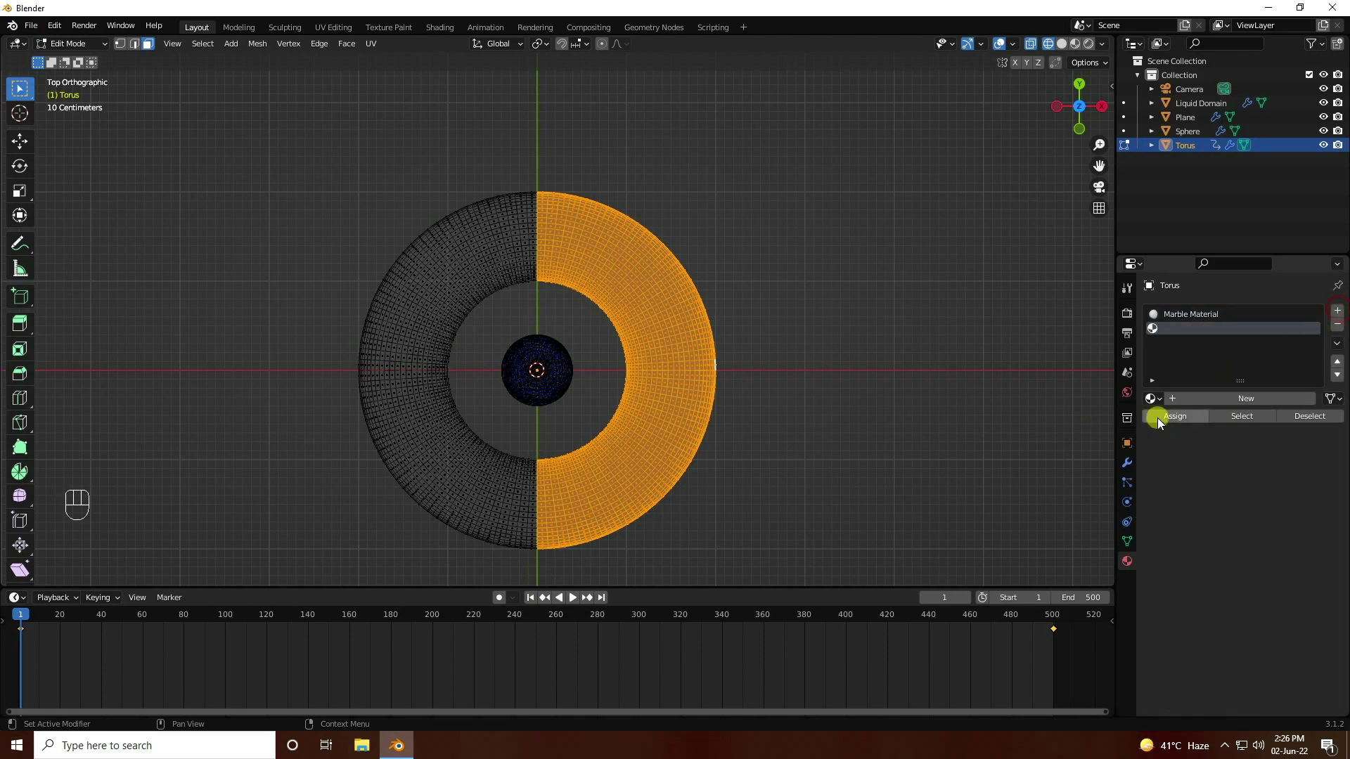
{"action": "left_click", "coordinate": [1153, 399]}
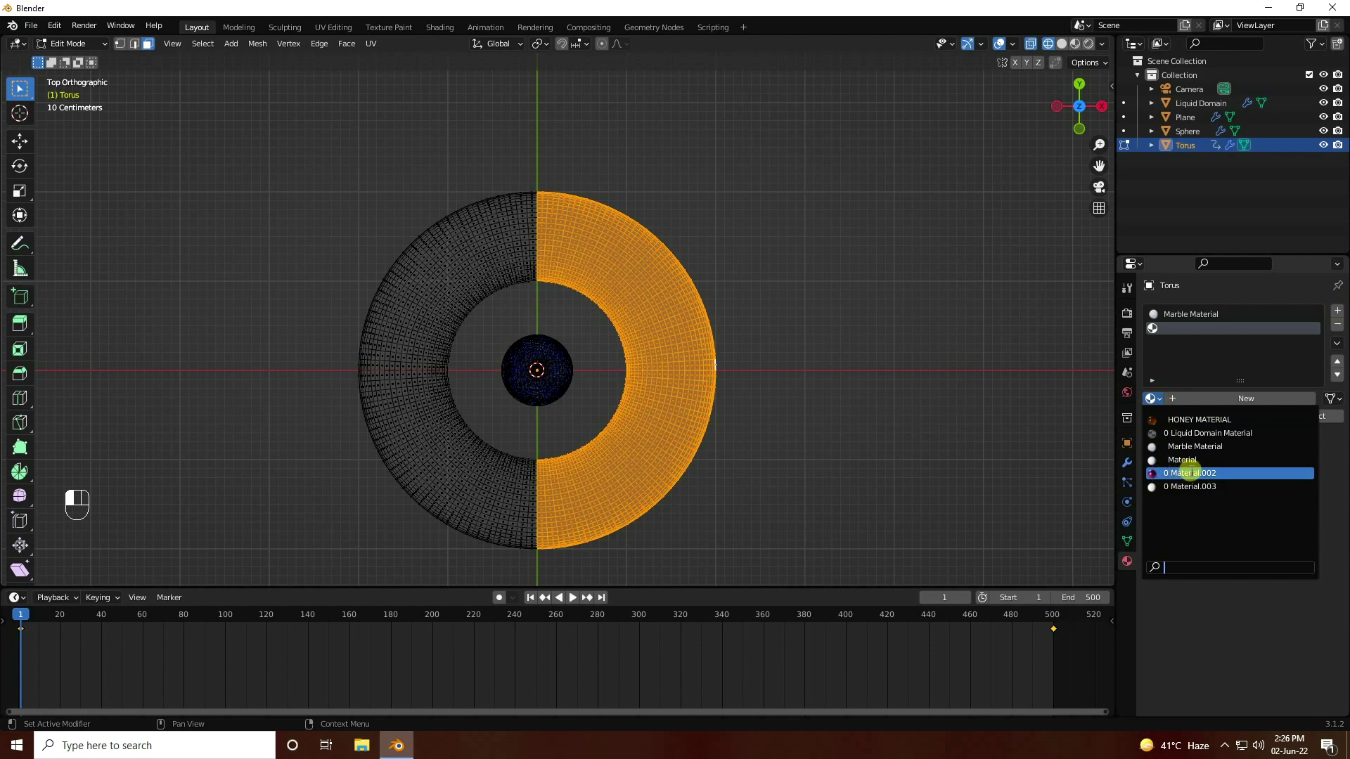
{"action": "left_click", "coordinate": [1188, 472]}
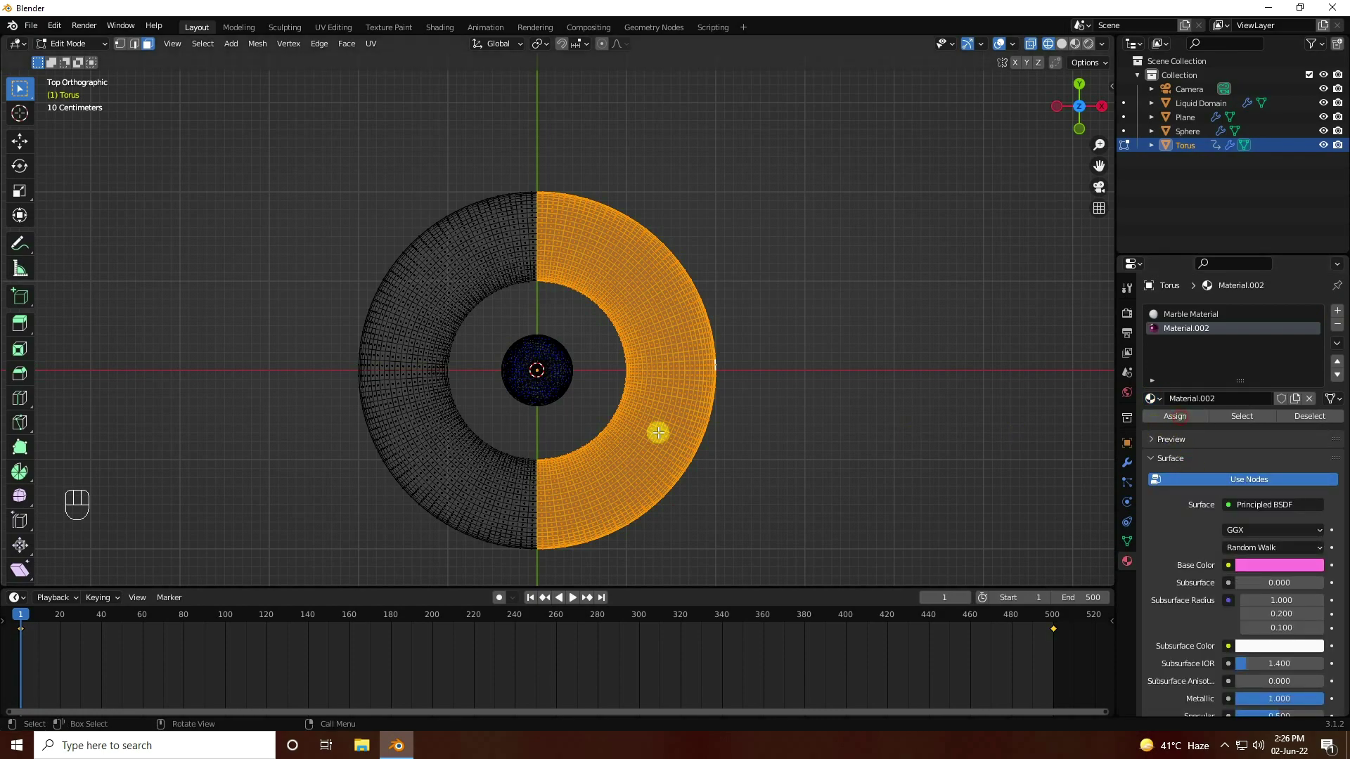
Return to Object Mode and view the torus through the camera in Material Preview
{"action": "left_click", "coordinate": [20, 140]}
{"action": "left_click", "coordinate": [70, 43]}
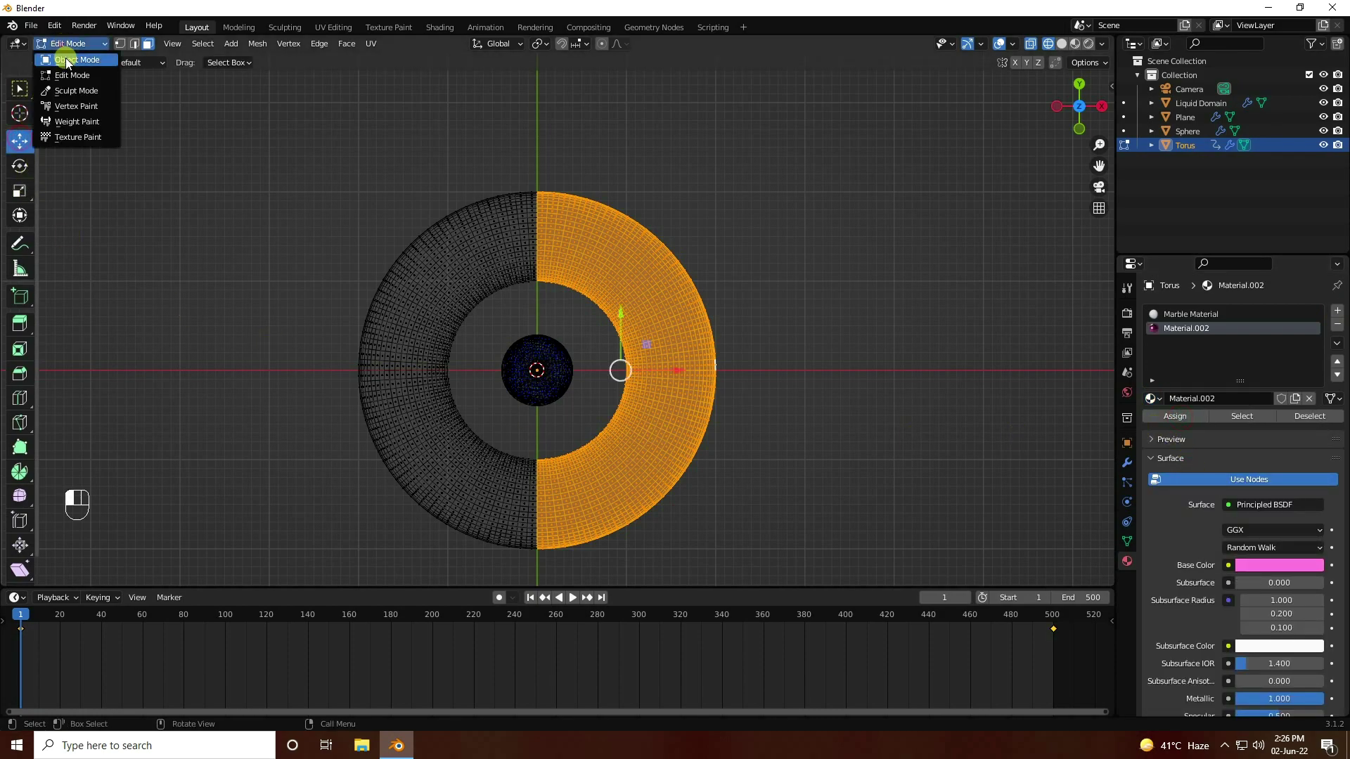
{"action": "left_click", "coordinate": [65, 58]}
{"action": "left_click", "coordinate": [1074, 44]}
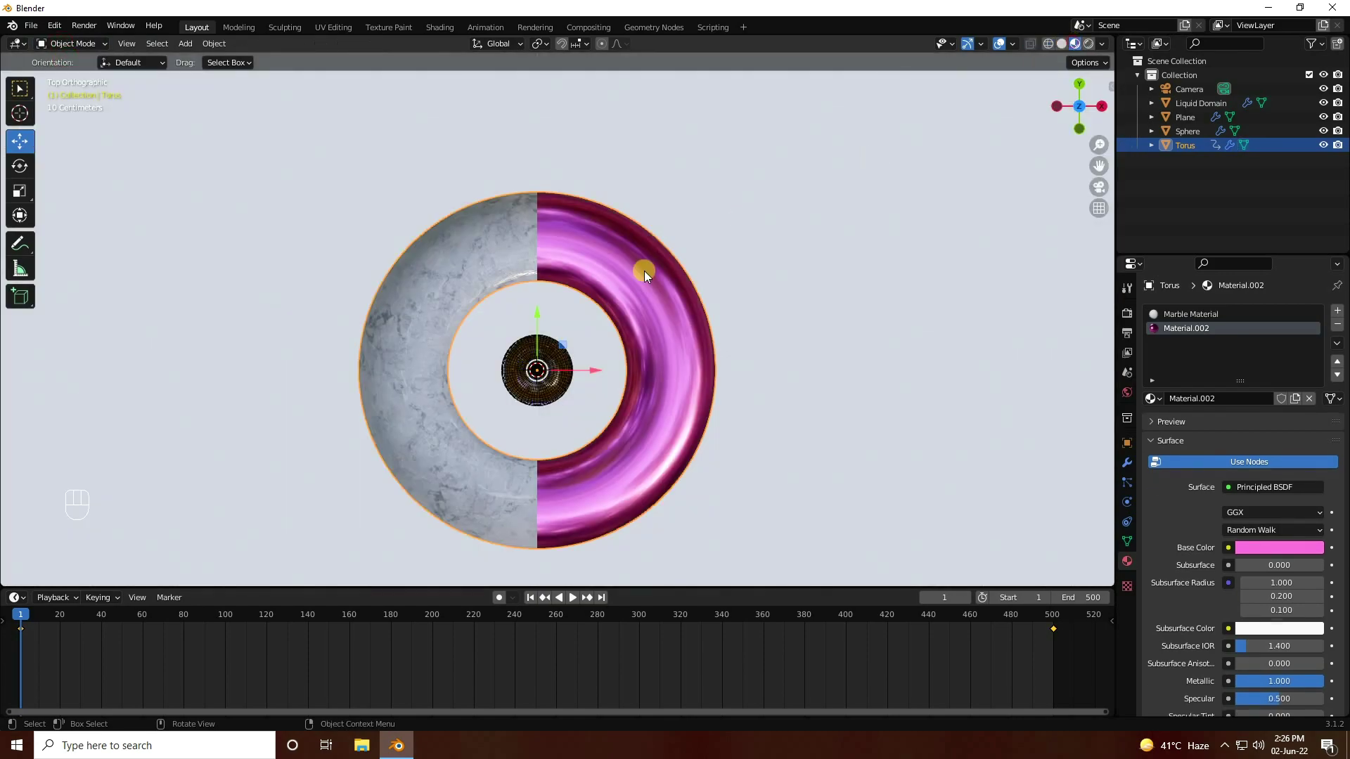
{"action": "scroll", "coordinate": [553, 445], "scroll_direction": "up", "scroll_amount": 1}
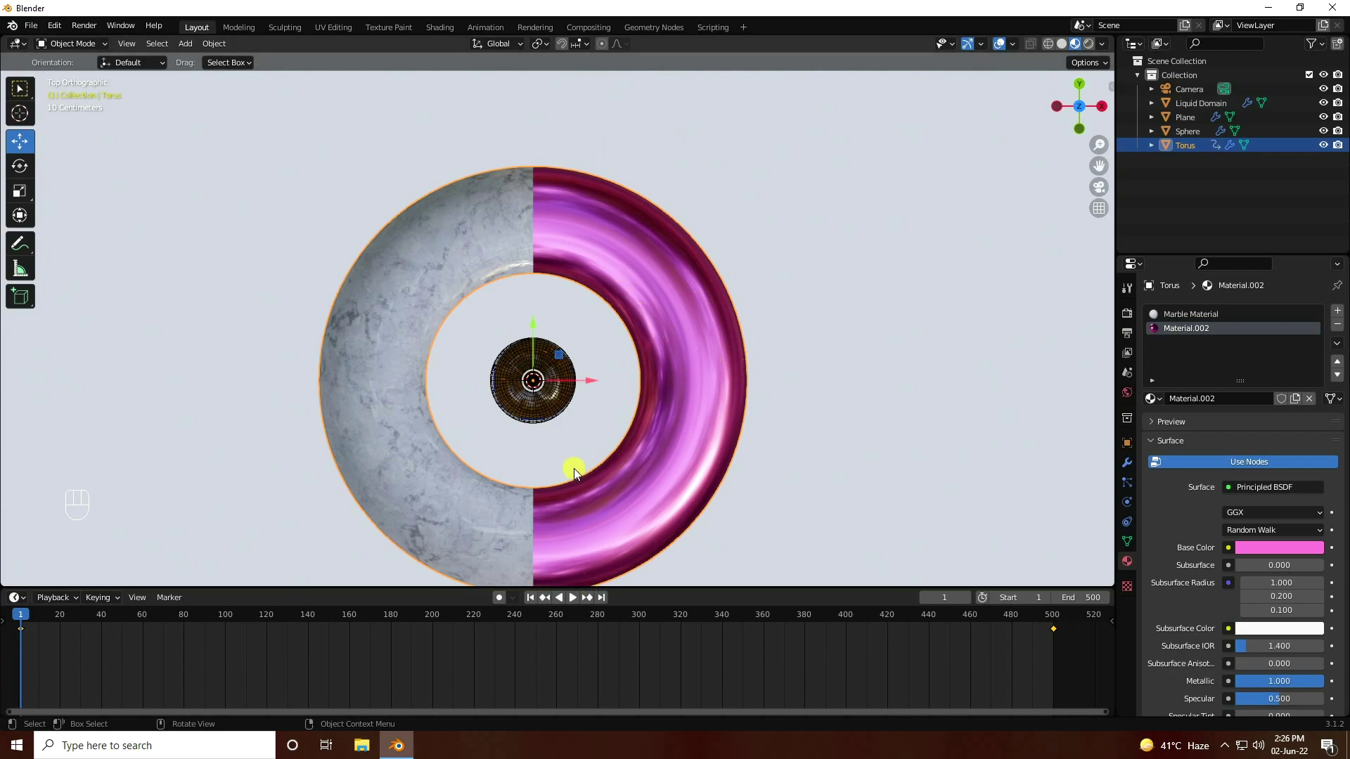
{"action": "key", "text": "KP_0"}
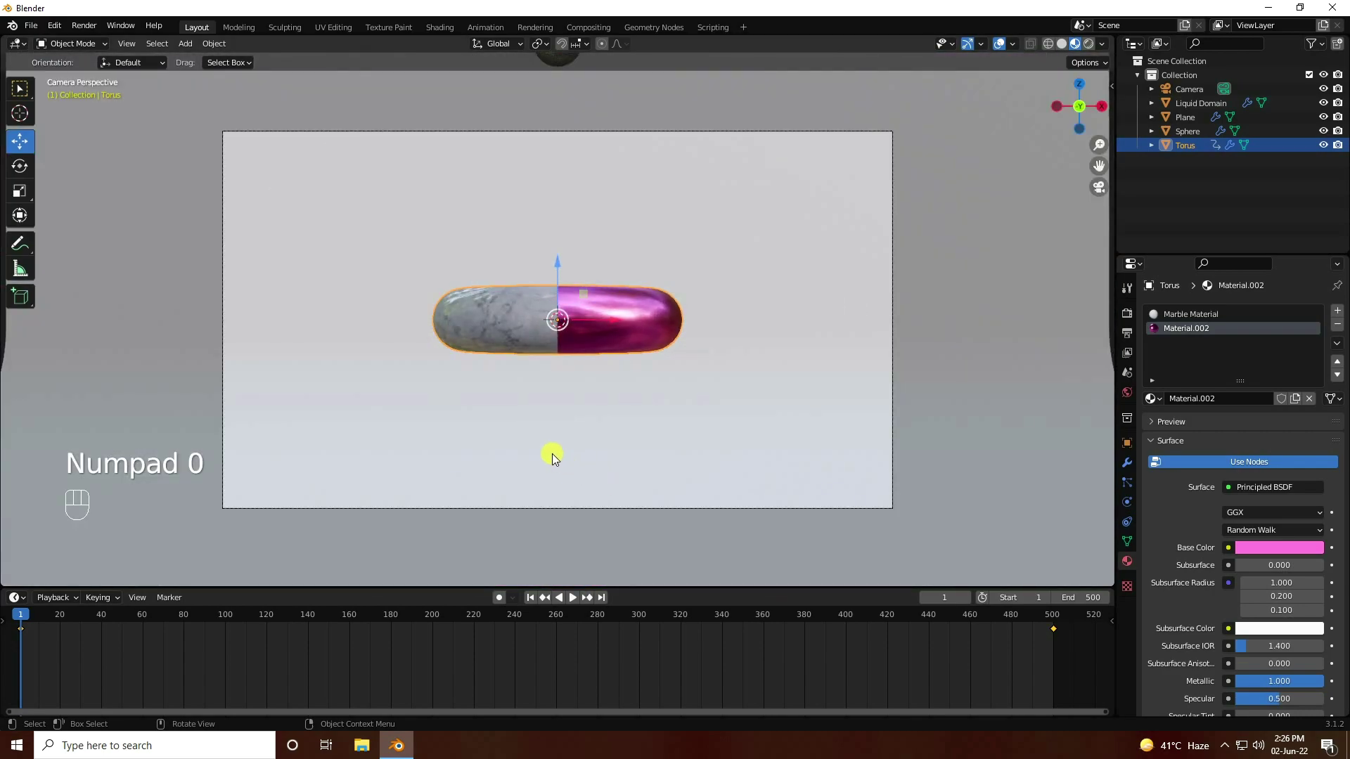
Give the backdrop plane a new Material.001 with a white base colour
{"action": "left_click", "coordinate": [552, 454]}
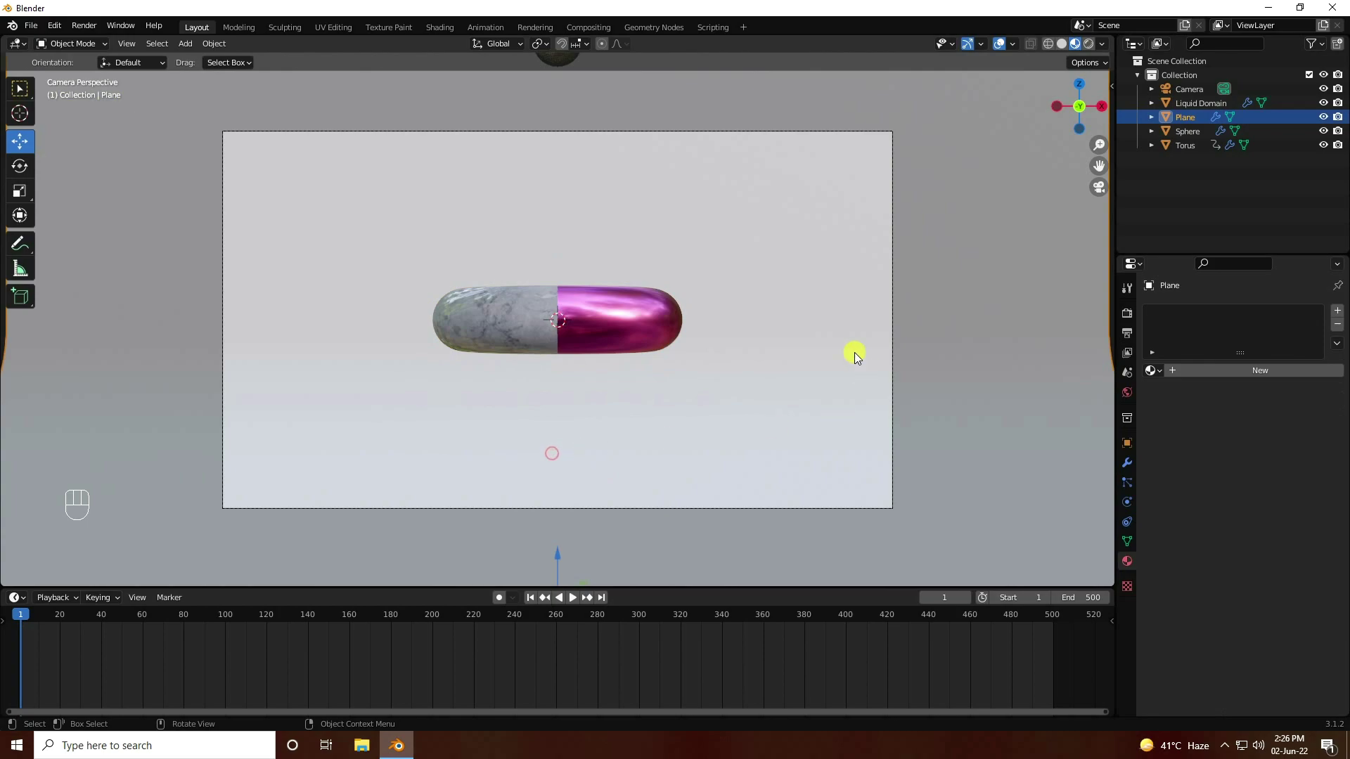
{"action": "left_click", "coordinate": [1188, 371]}
{"action": "left_click", "coordinate": [1246, 520]}
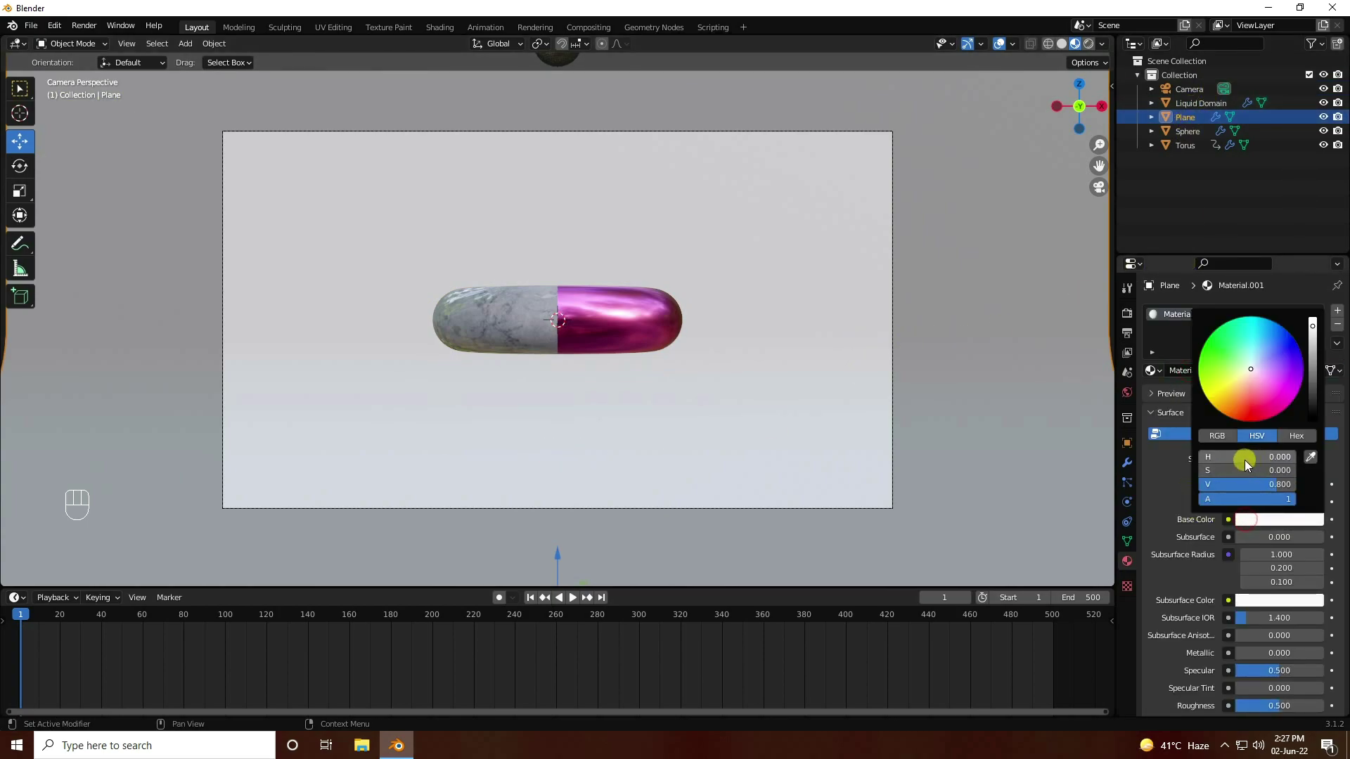
{"action": "left_click", "coordinate": [1268, 520]}
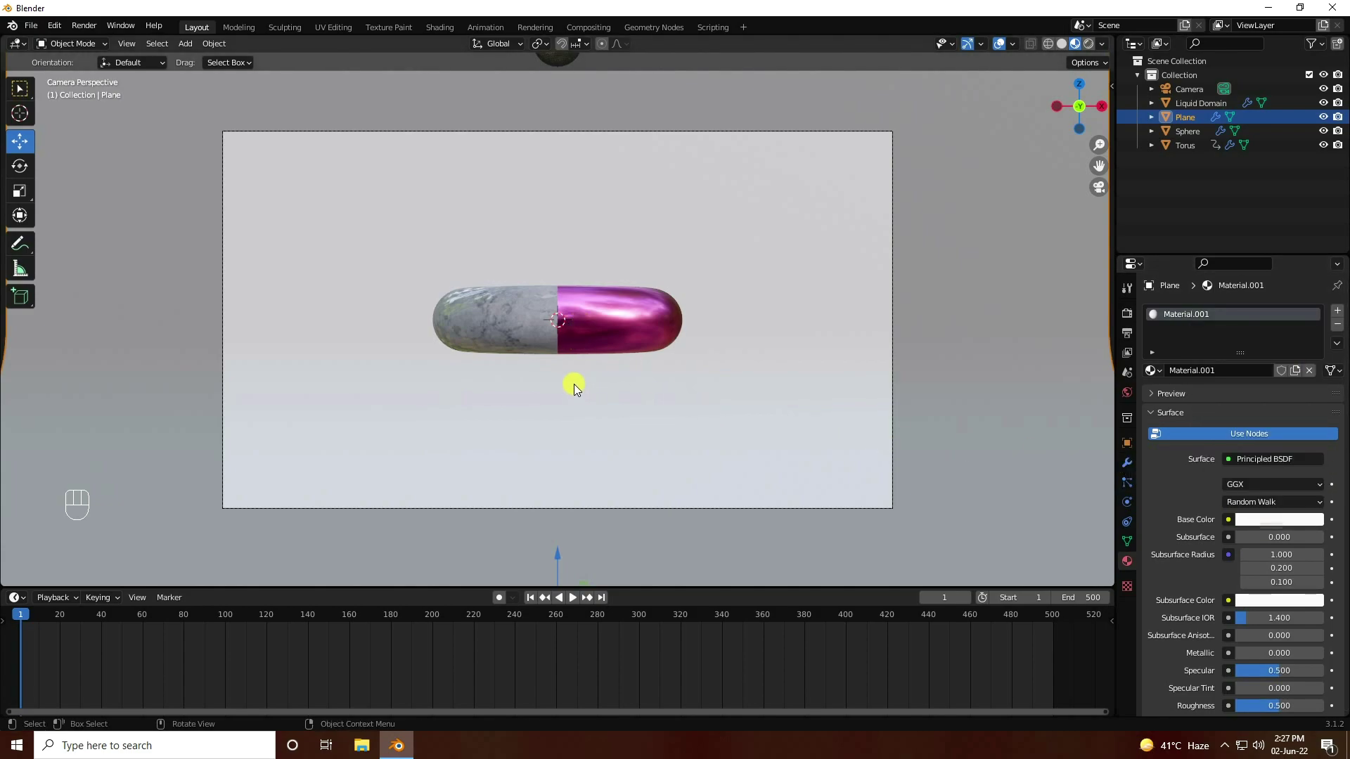
{"action": "scroll", "coordinate": [573, 384], "scroll_direction": "down", "scroll_amount": 3}
{"action": "middle_click_drag", "start_coordinate": [574, 379], "coordinate": [576, 407]}
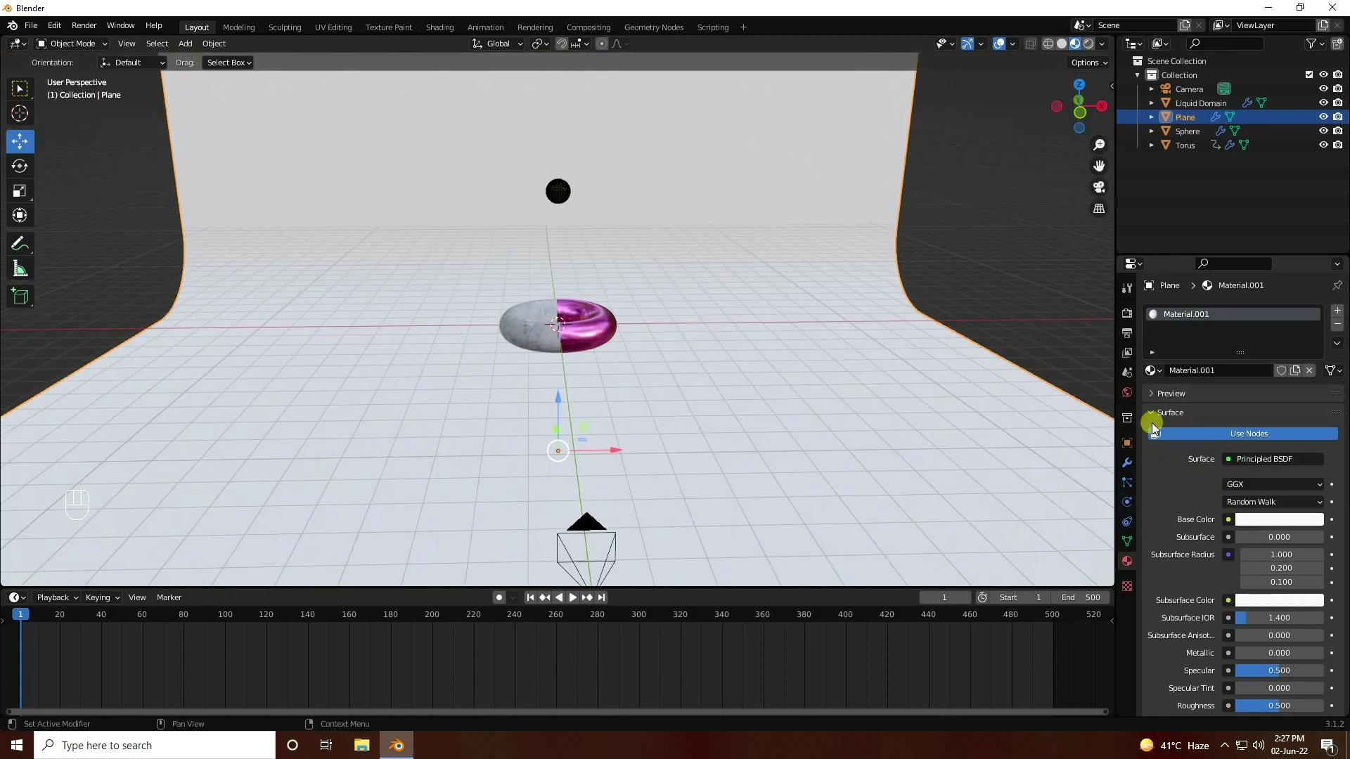
{"action": "left_click", "coordinate": [1127, 392]}
Set the World colour to an Environment Texture using brown_photostudio_01_8k.exr
{"action": "left_click", "coordinate": [1226, 405]}
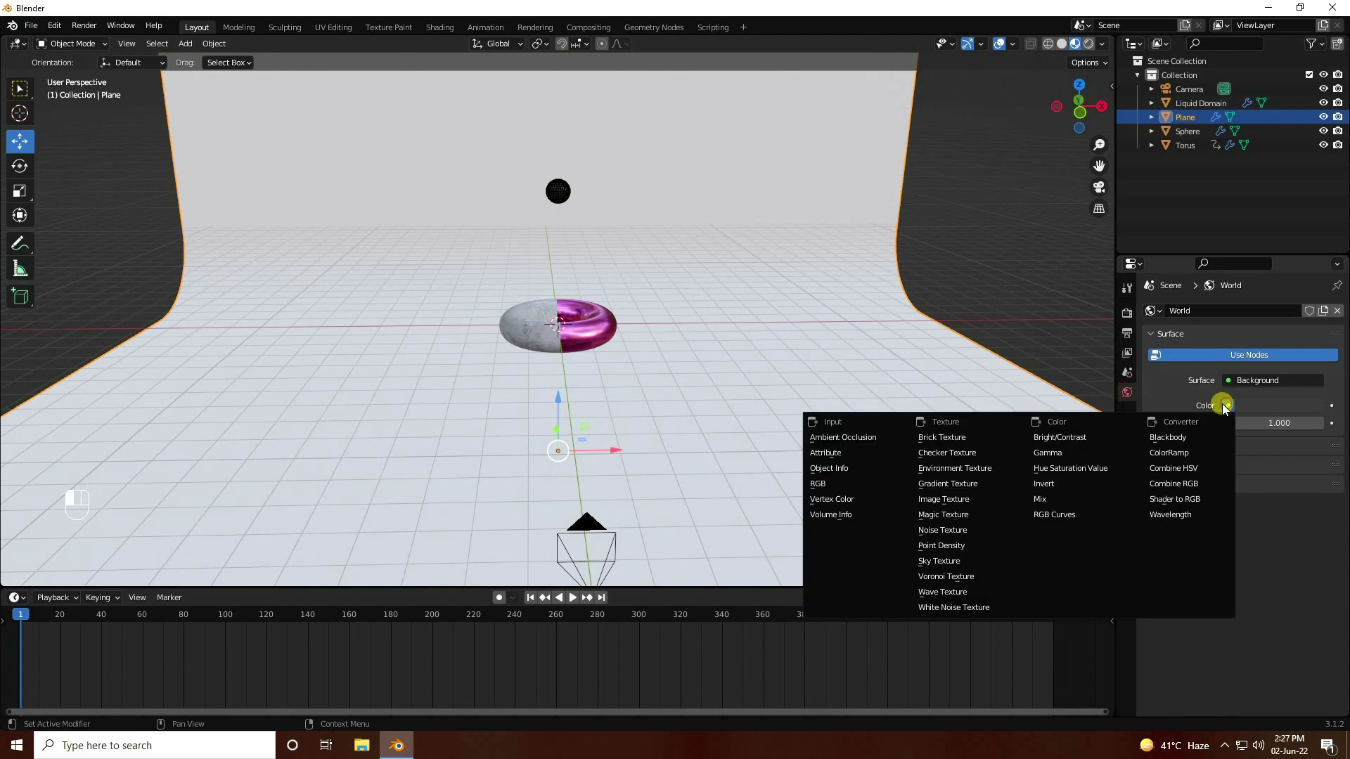
{"action": "left_click", "coordinate": [950, 467]}
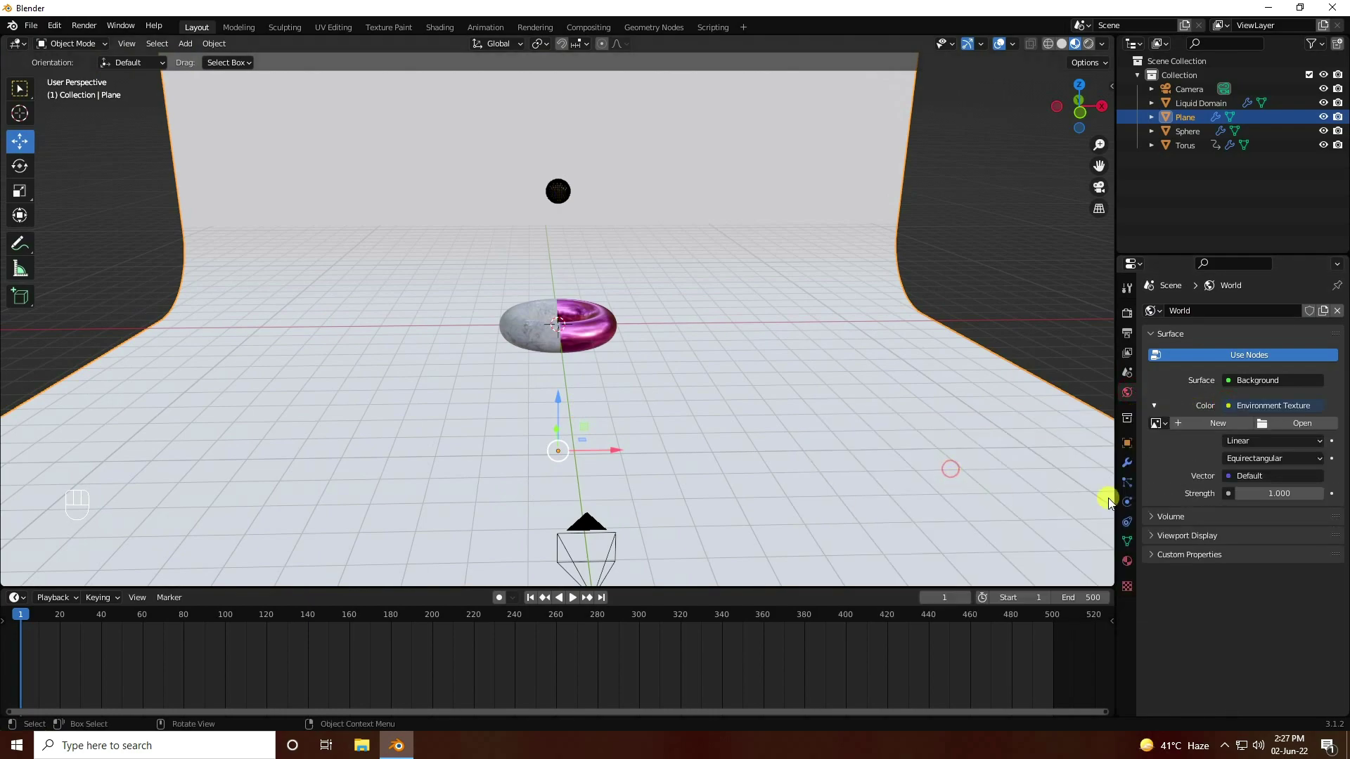
{"action": "left_click", "coordinate": [1286, 422]}
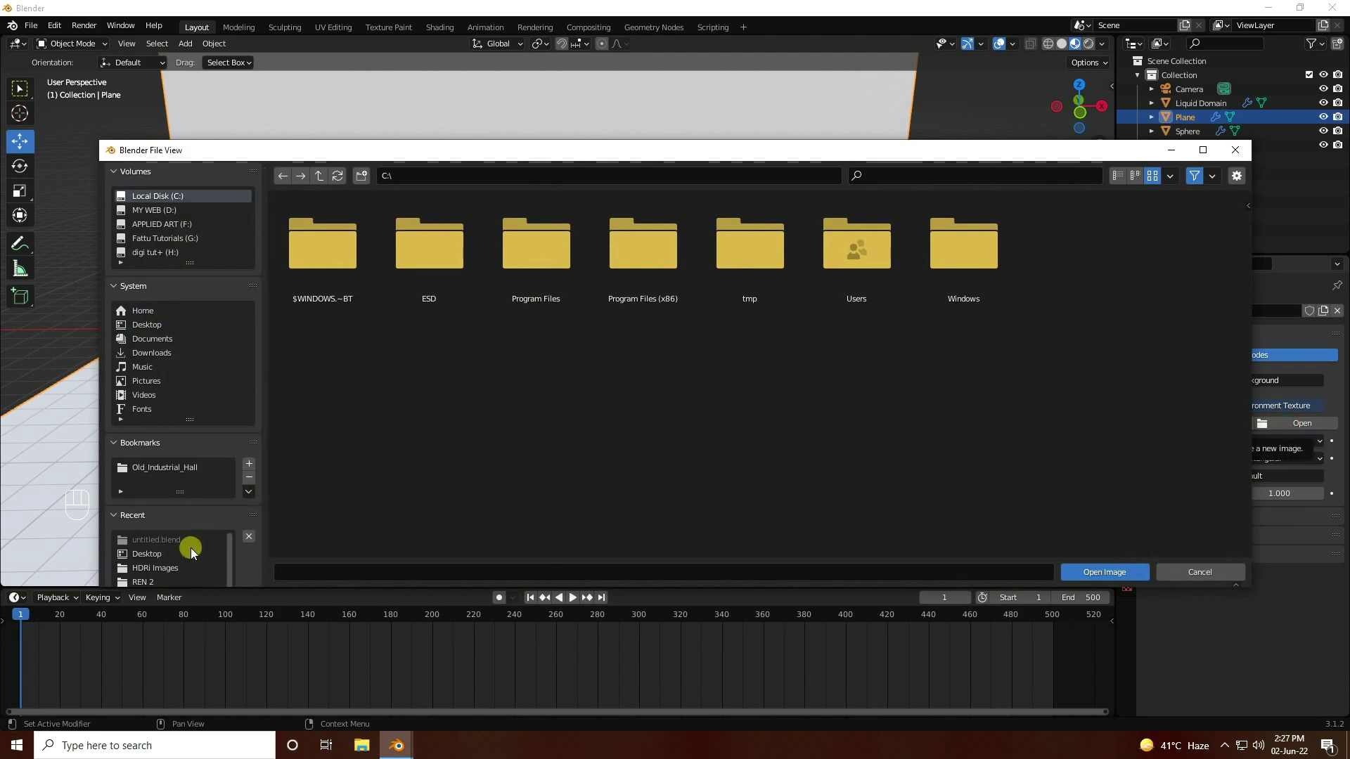
{"action": "left_click", "coordinate": [171, 568]}
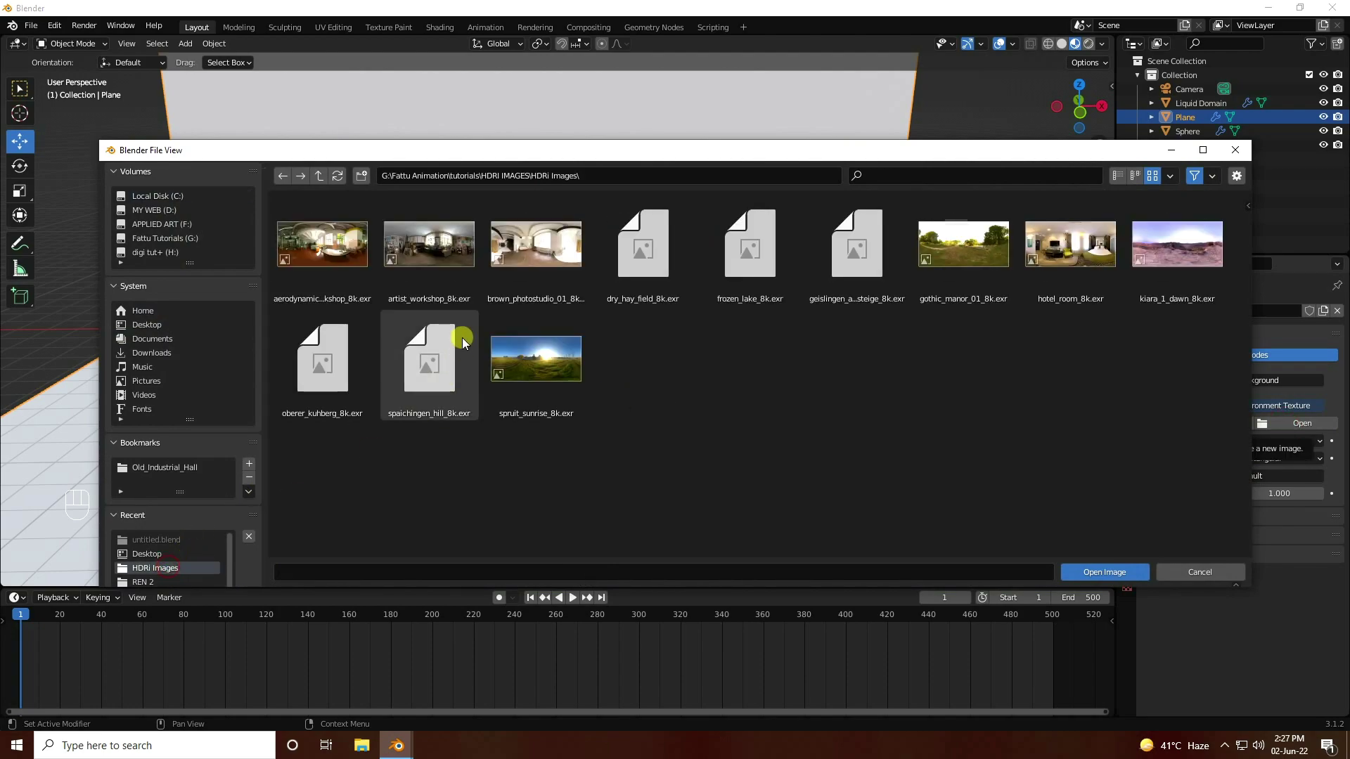
{"action": "left_click", "coordinate": [502, 271]}
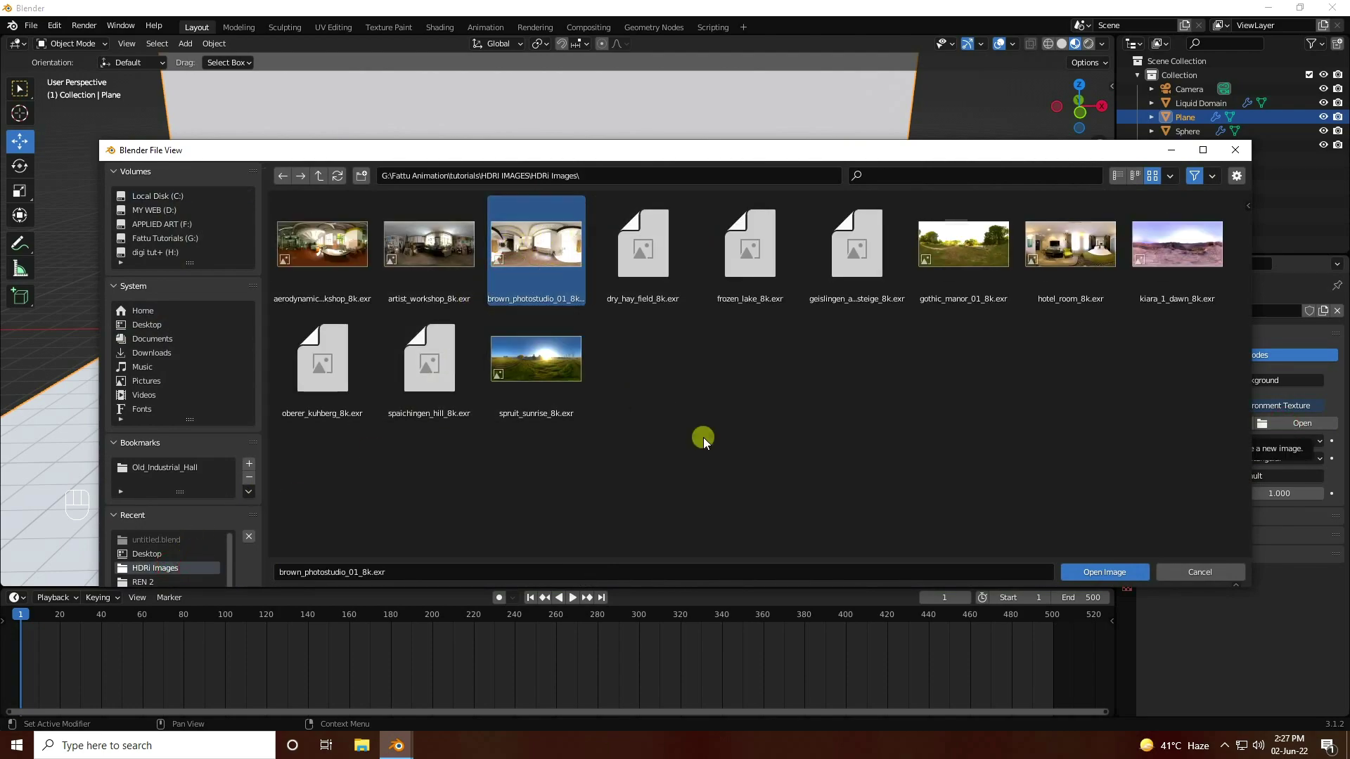
{"action": "left_click", "coordinate": [1087, 568]}
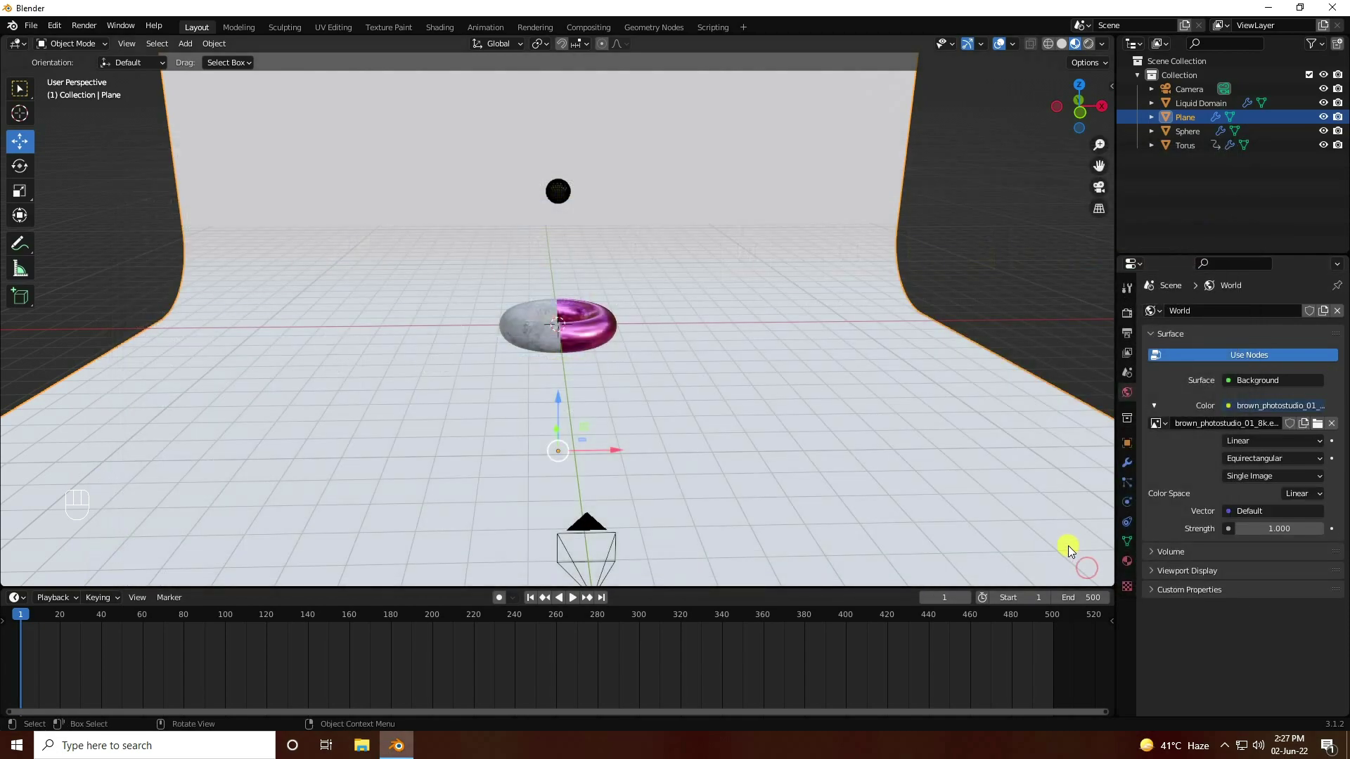
{"action": "left_click", "coordinate": [185, 43]}
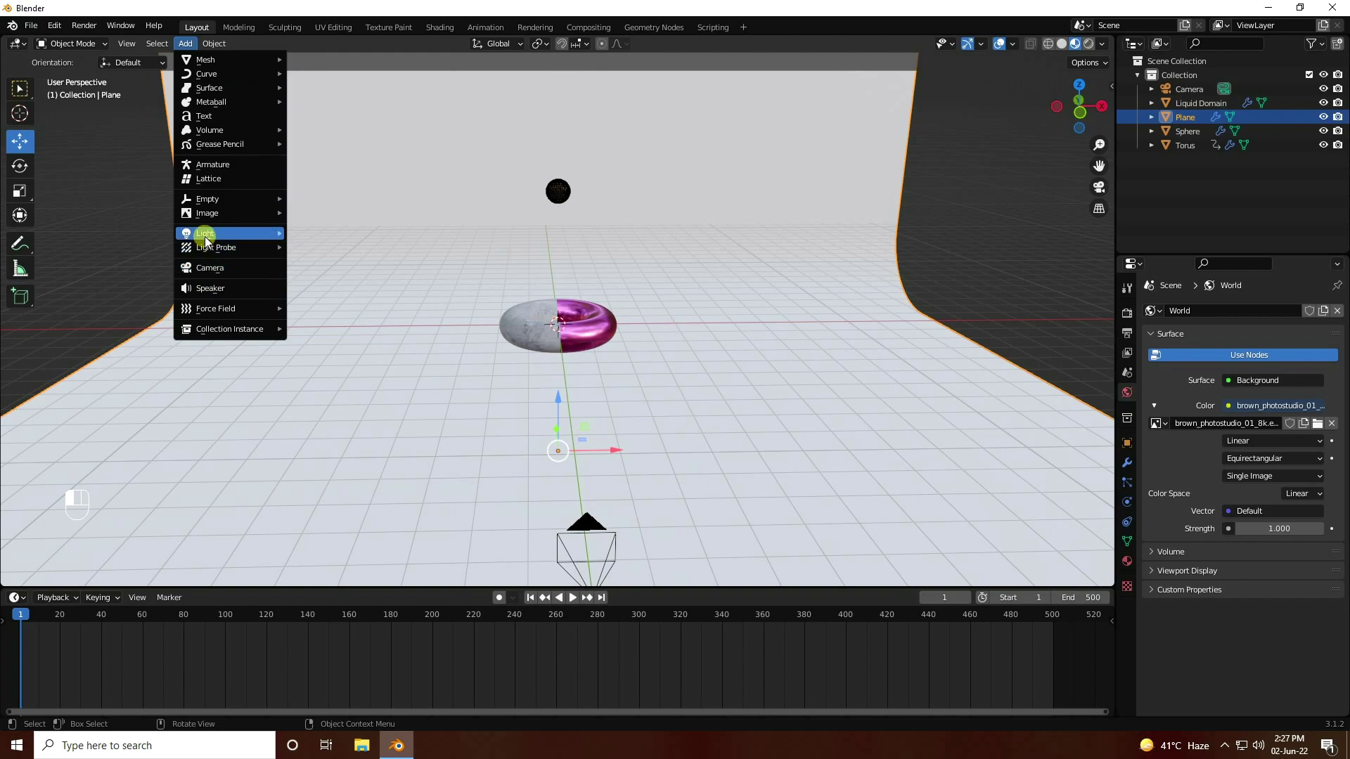
Add an Area light and raise it about 6.4 m above the capsule
{"action": "mouse_move", "coordinate": [211, 233]}
{"action": "left_click", "coordinate": [321, 280]}
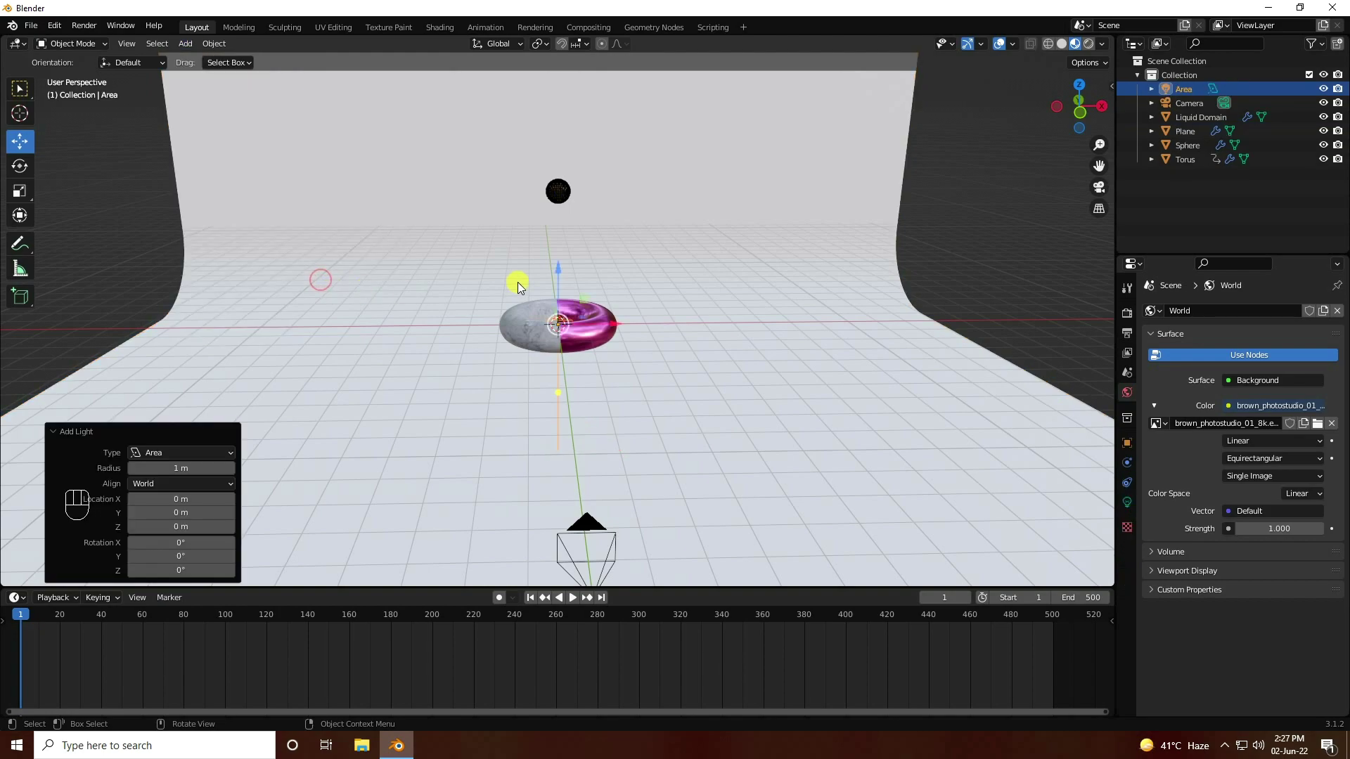
{"action": "left_click_drag", "start_coordinate": [556, 270], "coordinate": [575, 74]}
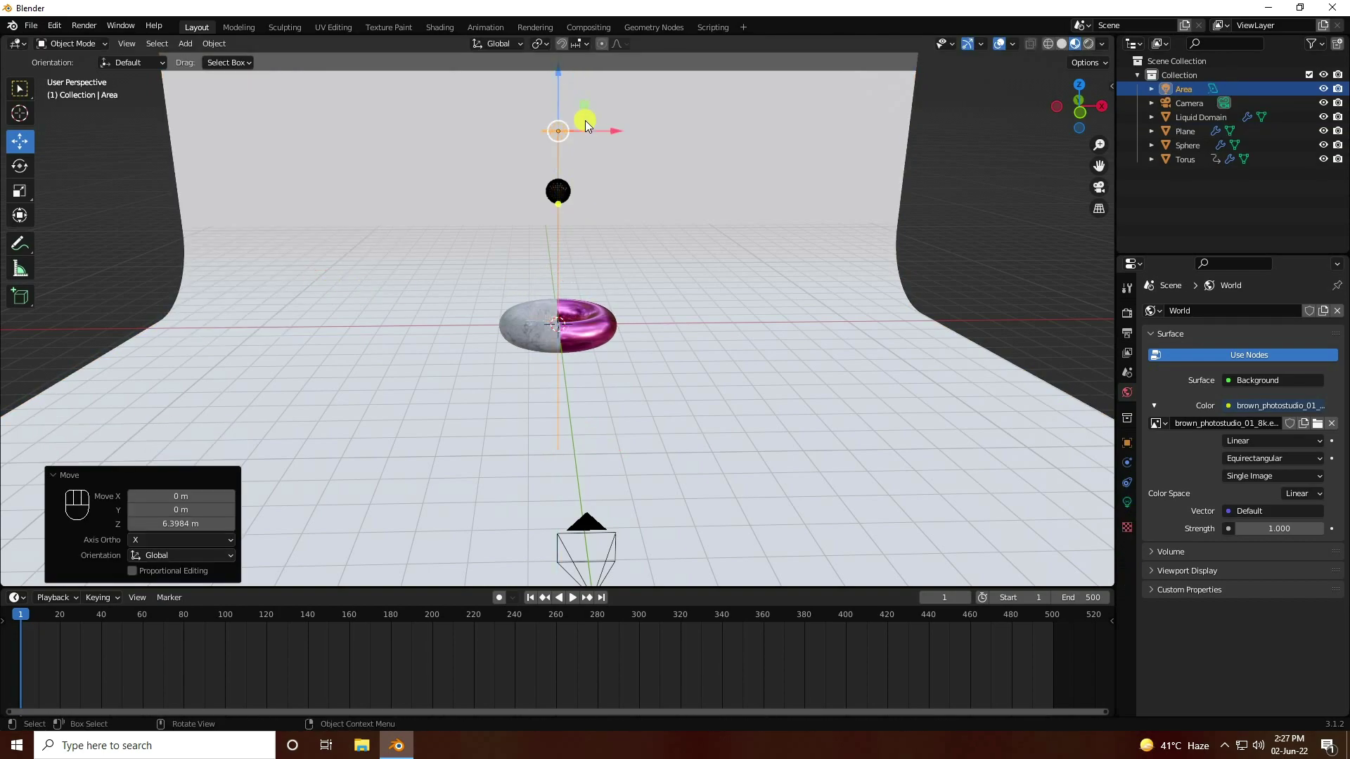
Give the area light a 4 m size and 200 W power, then view through the camera
{"action": "left_click", "coordinate": [1127, 502]}
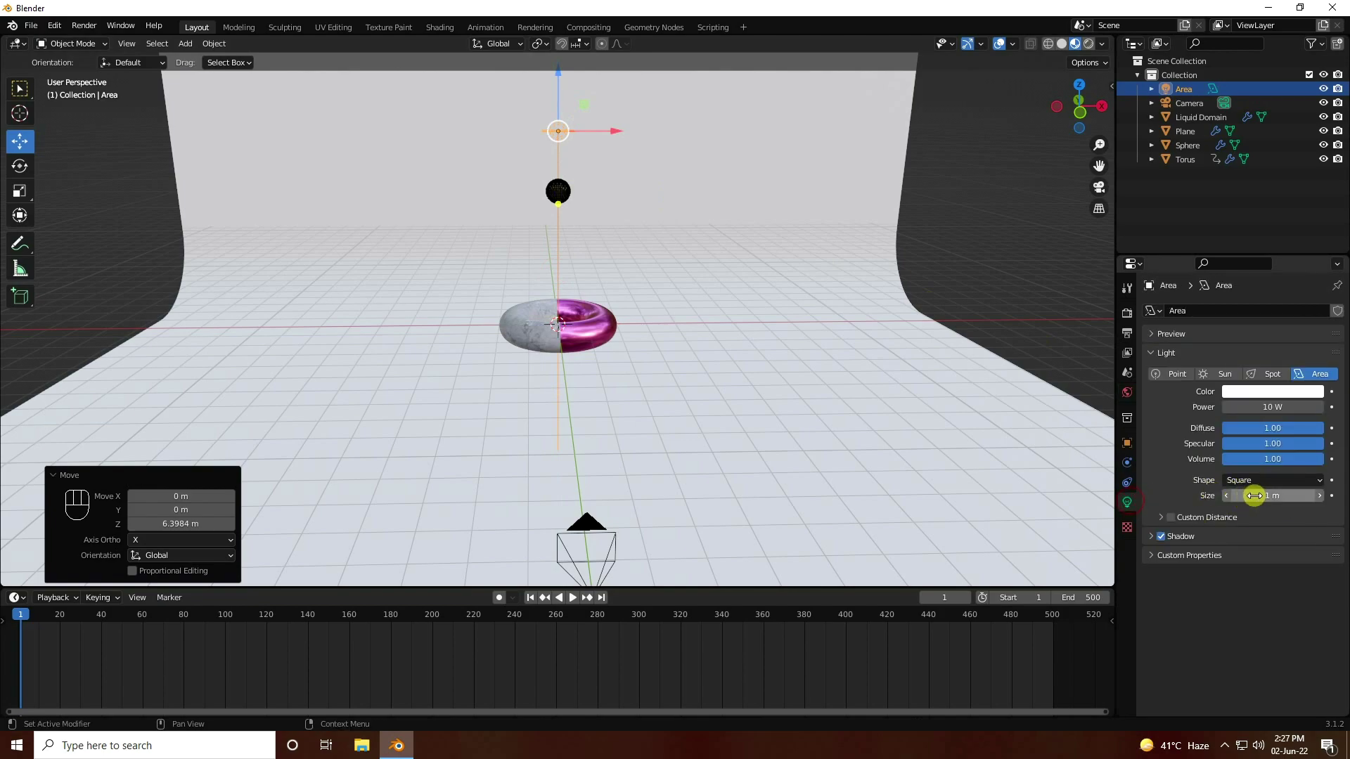
{"action": "left_click", "coordinate": [1255, 495]}
{"action": "key", "text": "Return"}
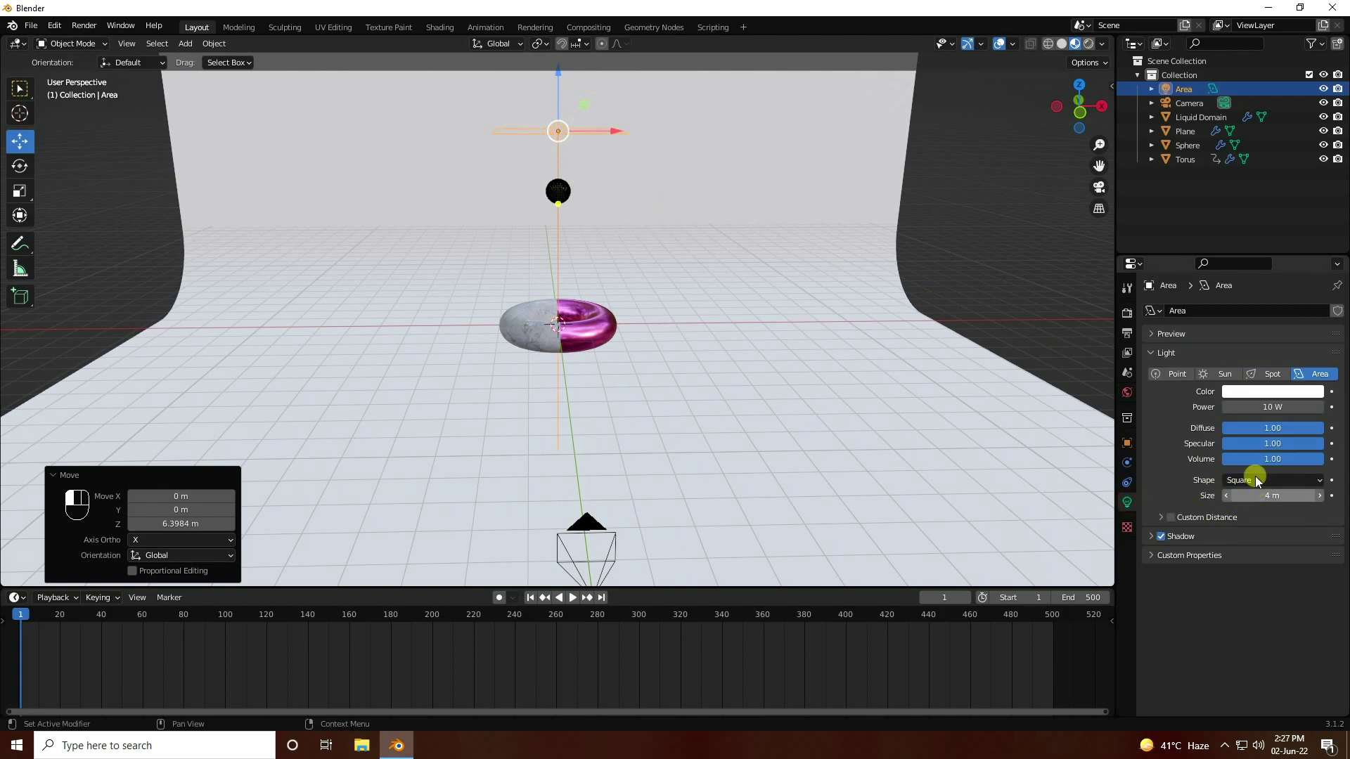
{"action": "left_click", "coordinate": [1281, 406]}
{"action": "type", "text": "200"}
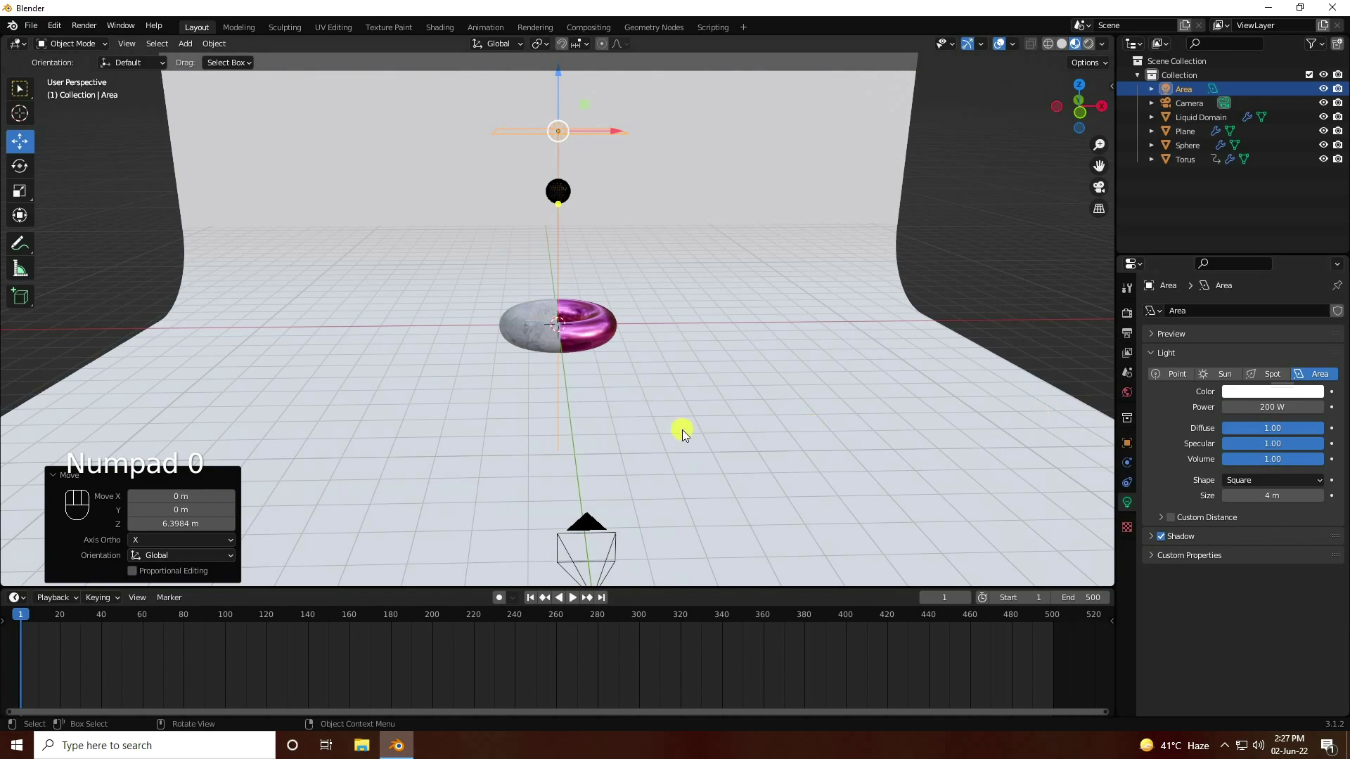
{"action": "key", "text": "KP_0"}
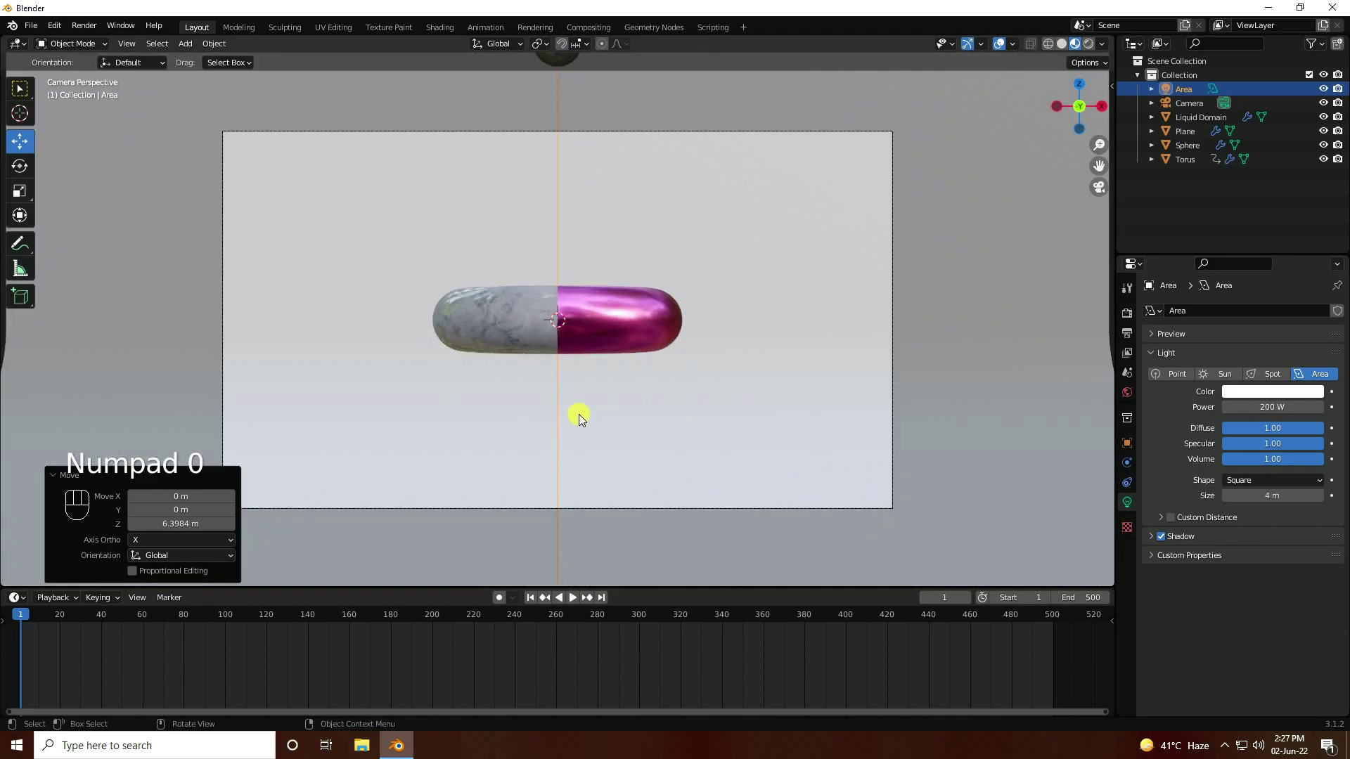
Preview the pour animation, then switch the render engine to Cycles
{"action": "left_click", "coordinate": [571, 598]}
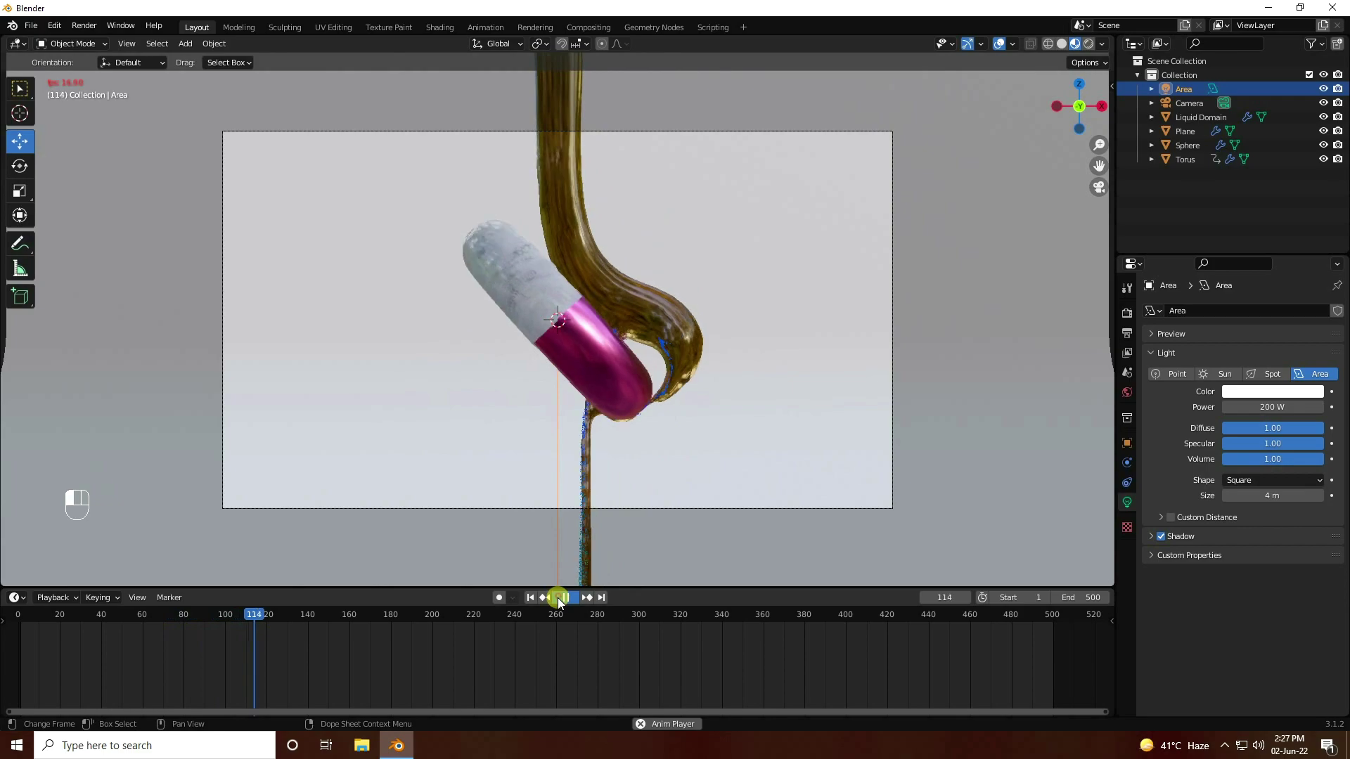
{"action": "left_click", "coordinate": [563, 598]}
{"action": "left_click", "coordinate": [1127, 312]}
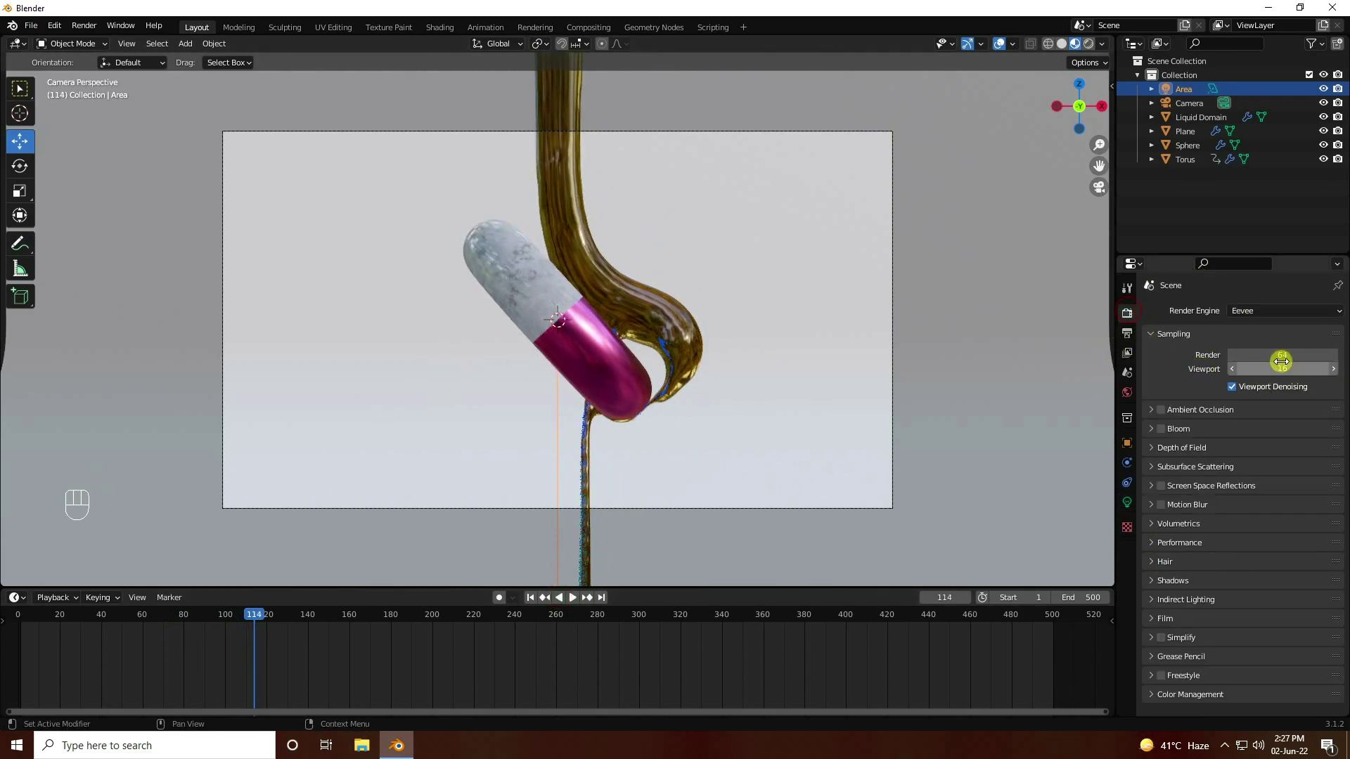
{"action": "left_click", "coordinate": [1263, 311]}
{"action": "left_click", "coordinate": [1242, 358]}
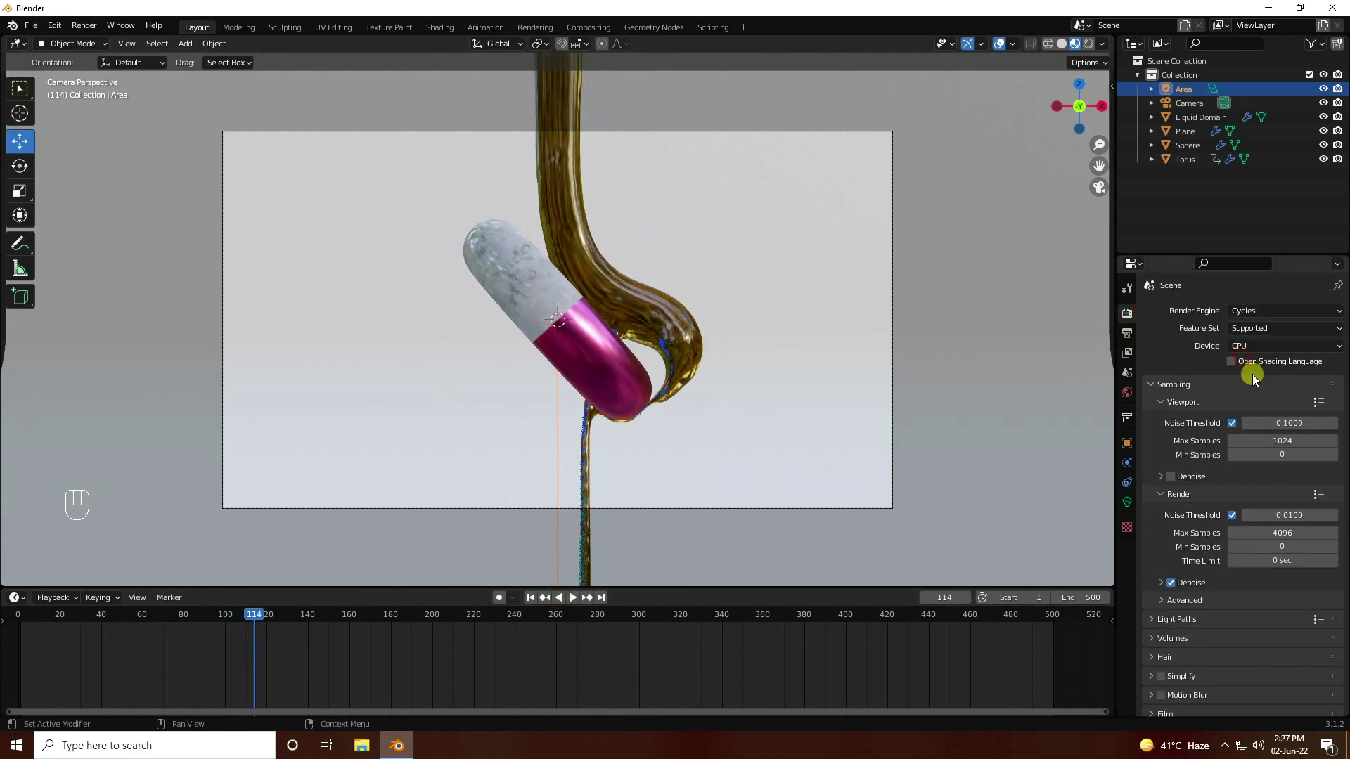
Lower the final render Max Samples from 4096 to 128
{"action": "left_click", "coordinate": [1287, 533]}
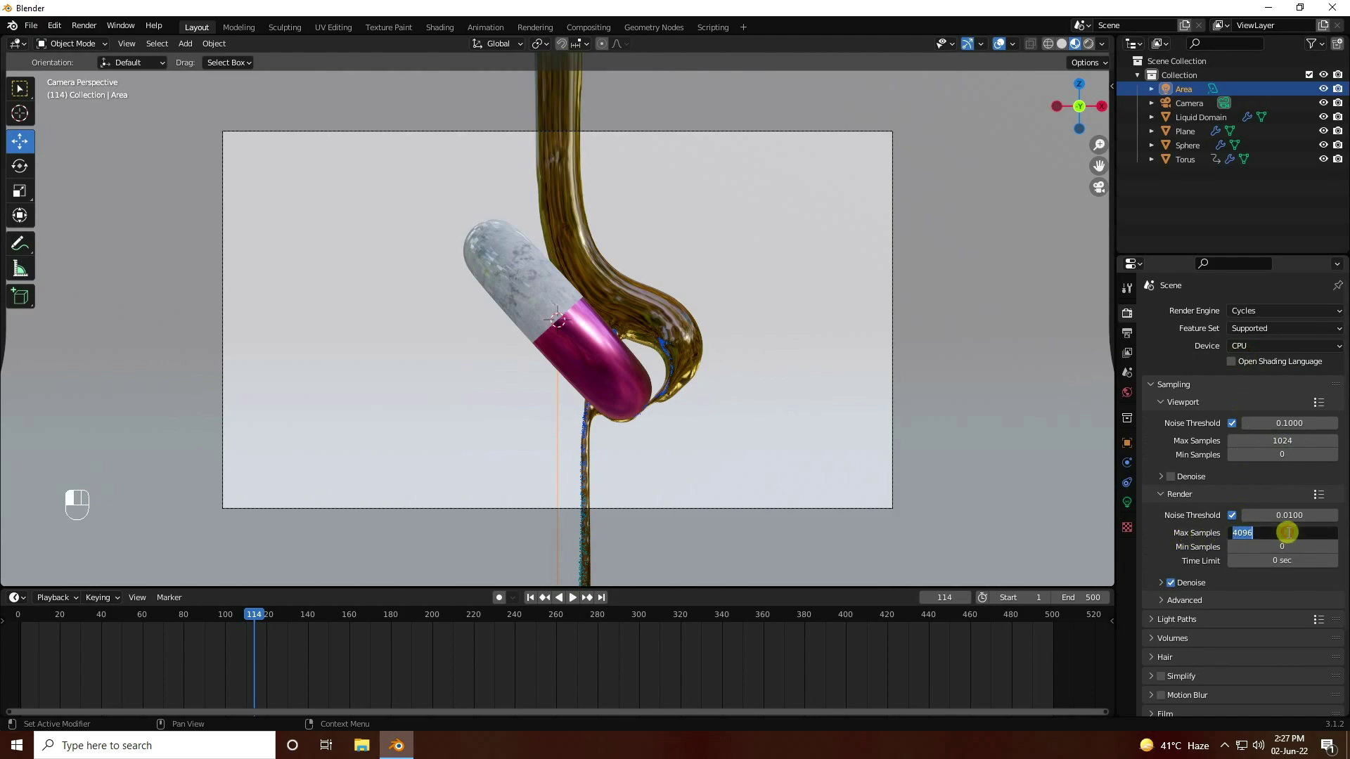
{"action": "key", "text": "Return"}
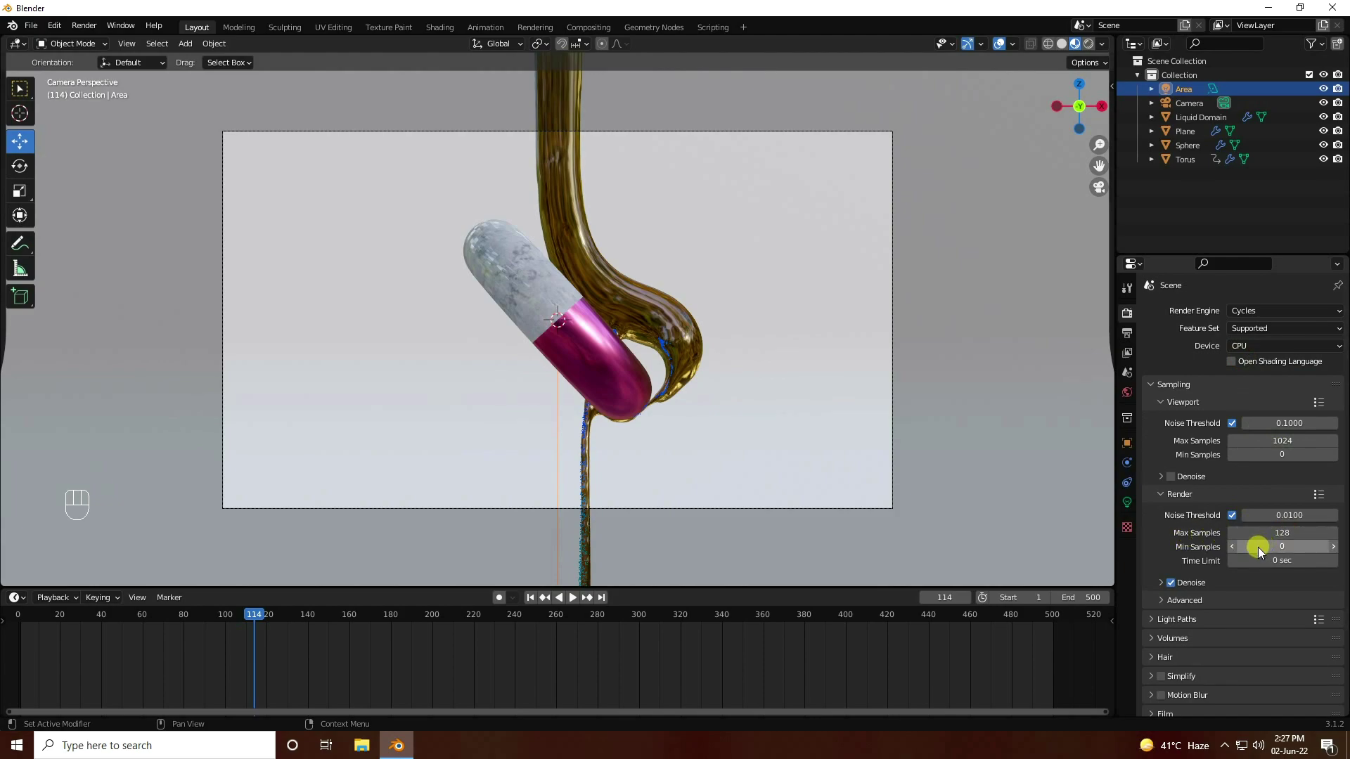
{"action": "left_click", "coordinate": [85, 26]}
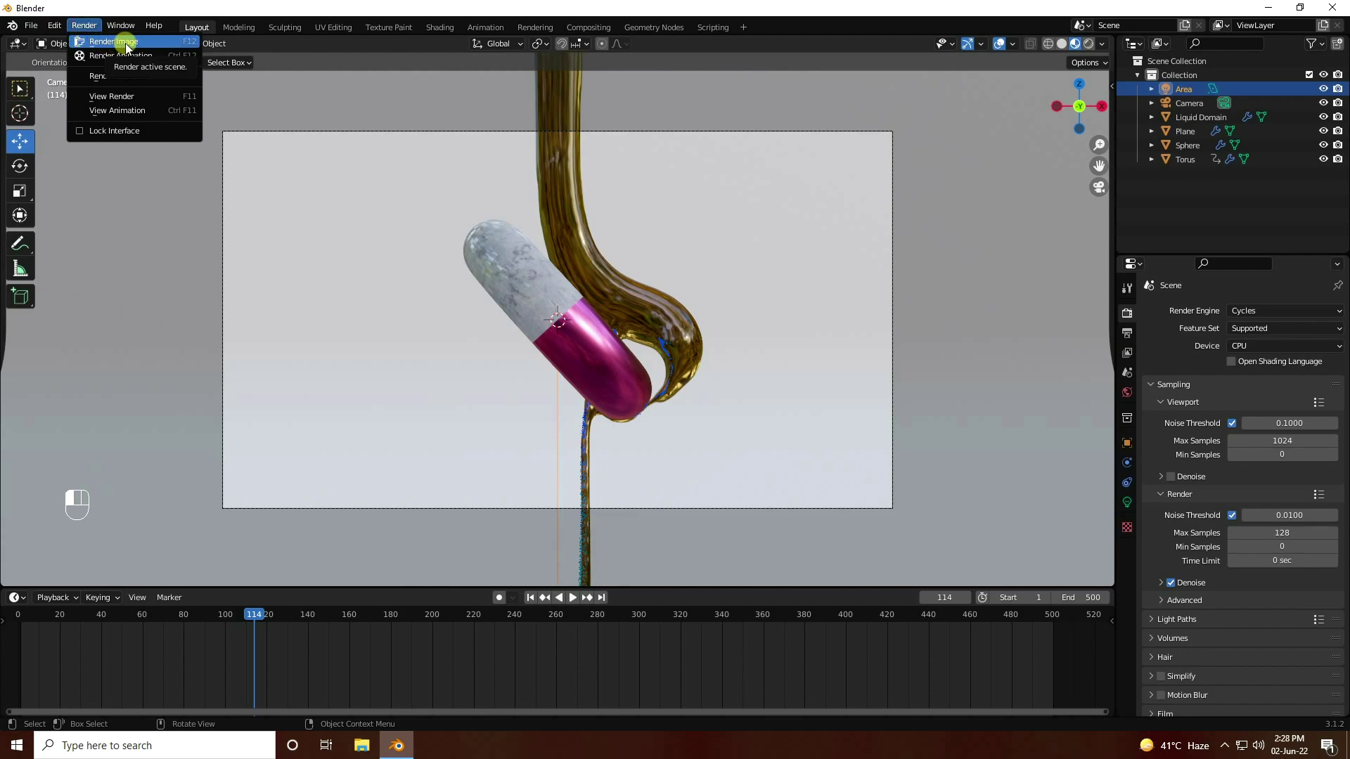
Render frame 114 as a still, inspect the honey on the capsule, and close the render window
{"action": "left_click", "coordinate": [84, 25]}
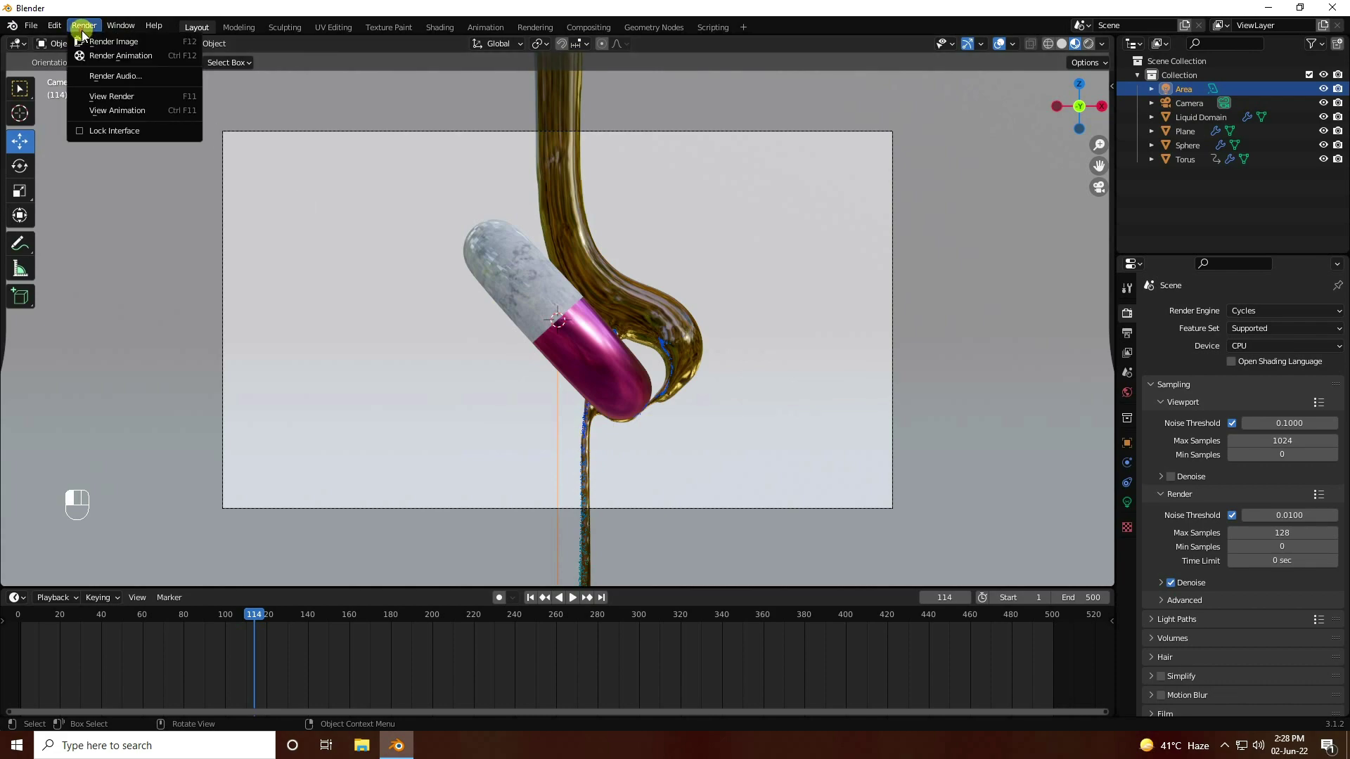
{"action": "left_click", "coordinate": [98, 41]}
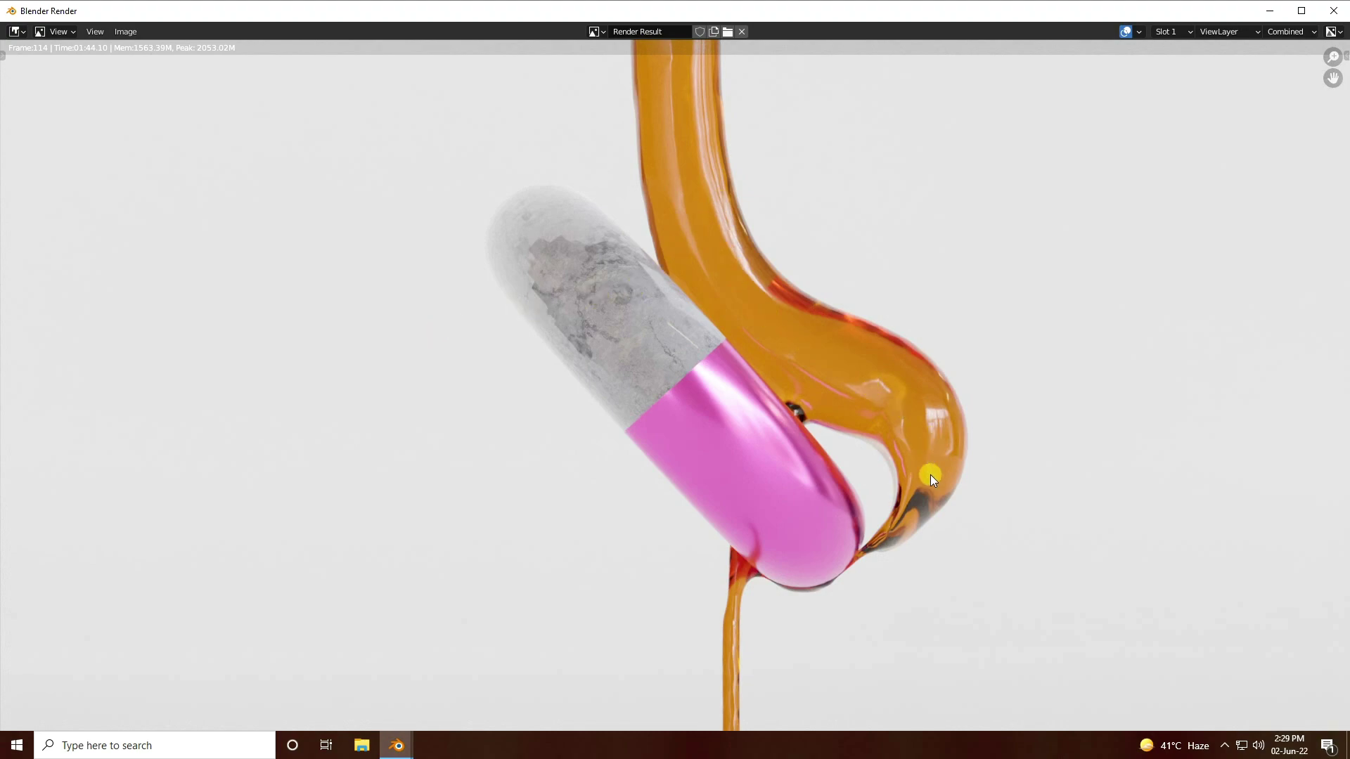
{"action": "scroll", "coordinate": [667, 308], "scroll_direction": "down", "scroll_amount": 2}
{"action": "scroll", "coordinate": [667, 310], "scroll_direction": "up", "scroll_amount": 2}
{"action": "scroll", "coordinate": [690, 265], "scroll_direction": "down", "scroll_amount": 2}
{"action": "scroll", "coordinate": [684, 265], "scroll_direction": "up", "scroll_amount": 1}
{"action": "scroll", "coordinate": [732, 276], "scroll_direction": "down", "scroll_amount": 2}
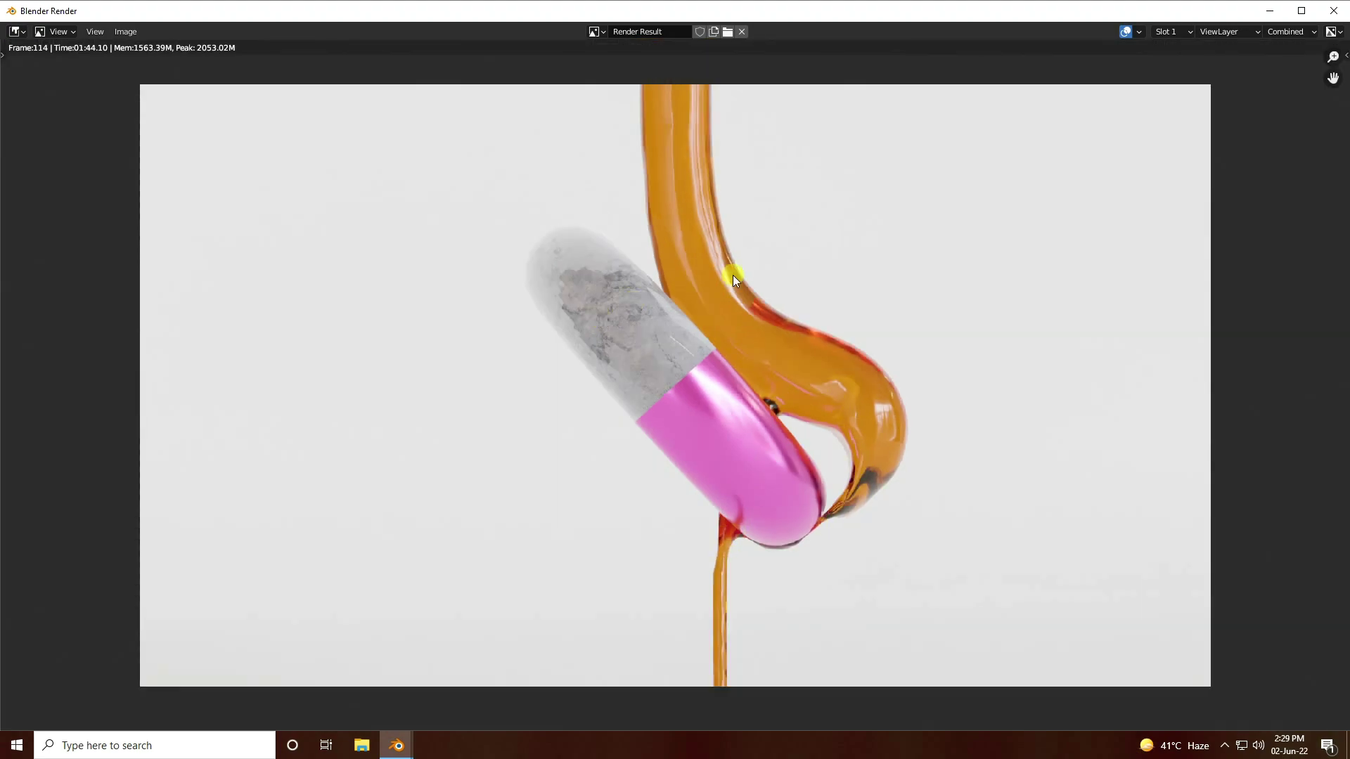
{"action": "left_click", "coordinate": [1334, 11]}
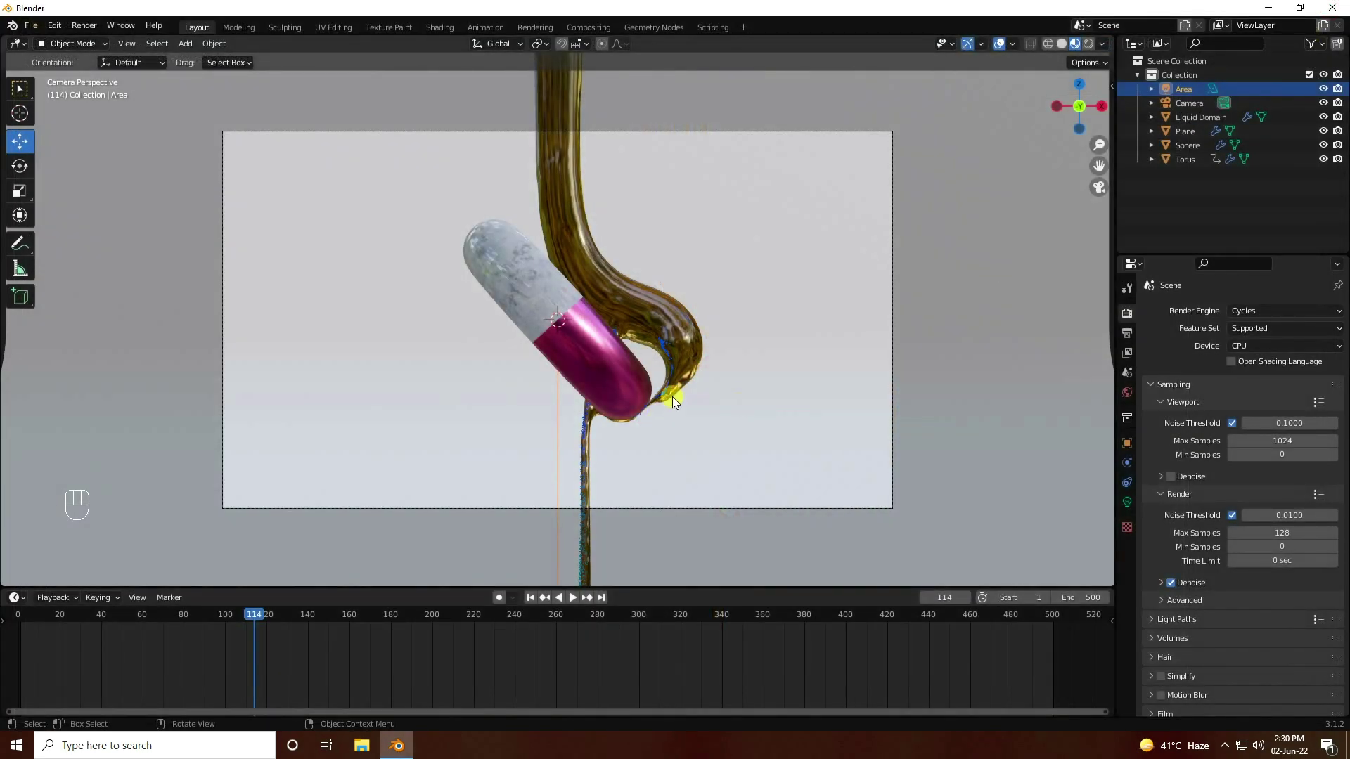
{"action": "middle_click_drag", "start_coordinate": [1038, 357], "coordinate": [357, 394]}
Add Fluid physics to the backdrop Plane as a planar Effector with 100 sampling substeps
{"action": "left_click", "coordinate": [389, 390]}
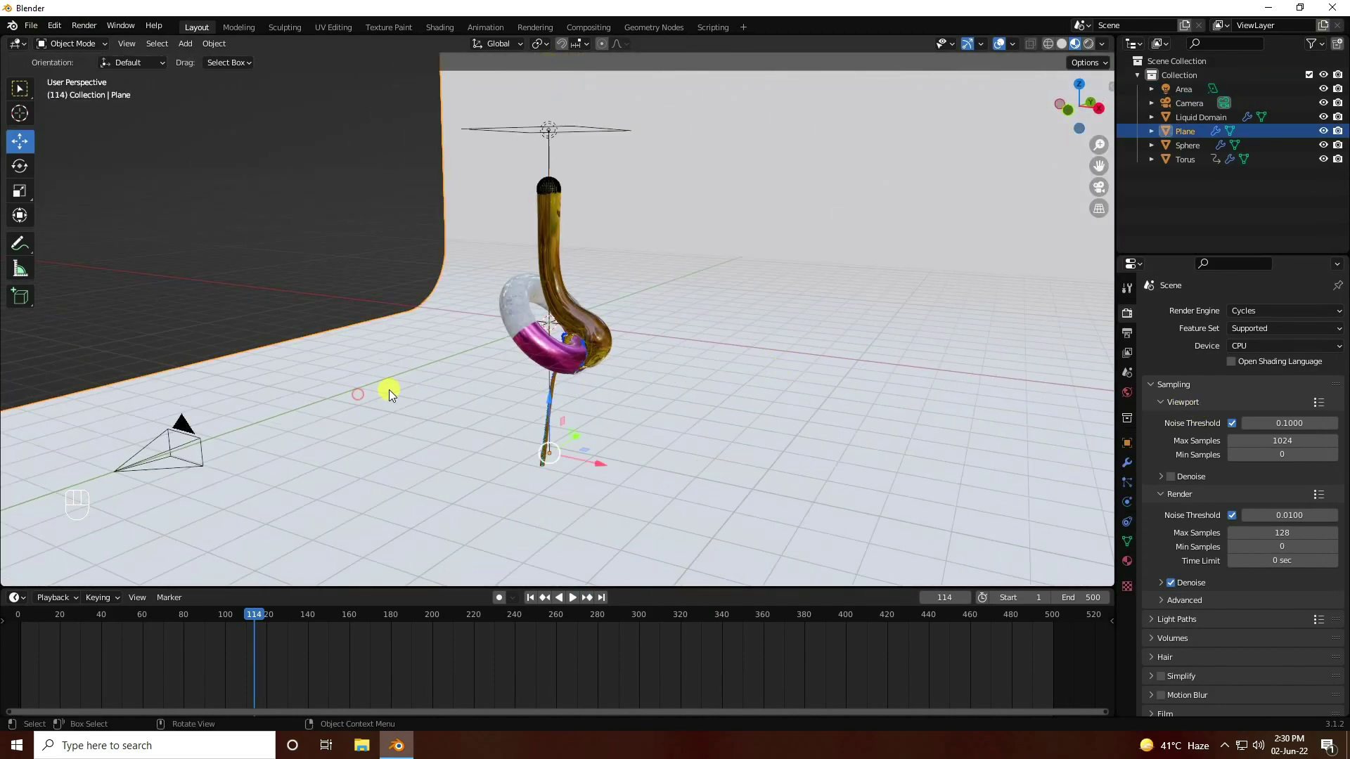
{"action": "left_click", "coordinate": [1128, 503]}
{"action": "left_click", "coordinate": [1275, 327]}
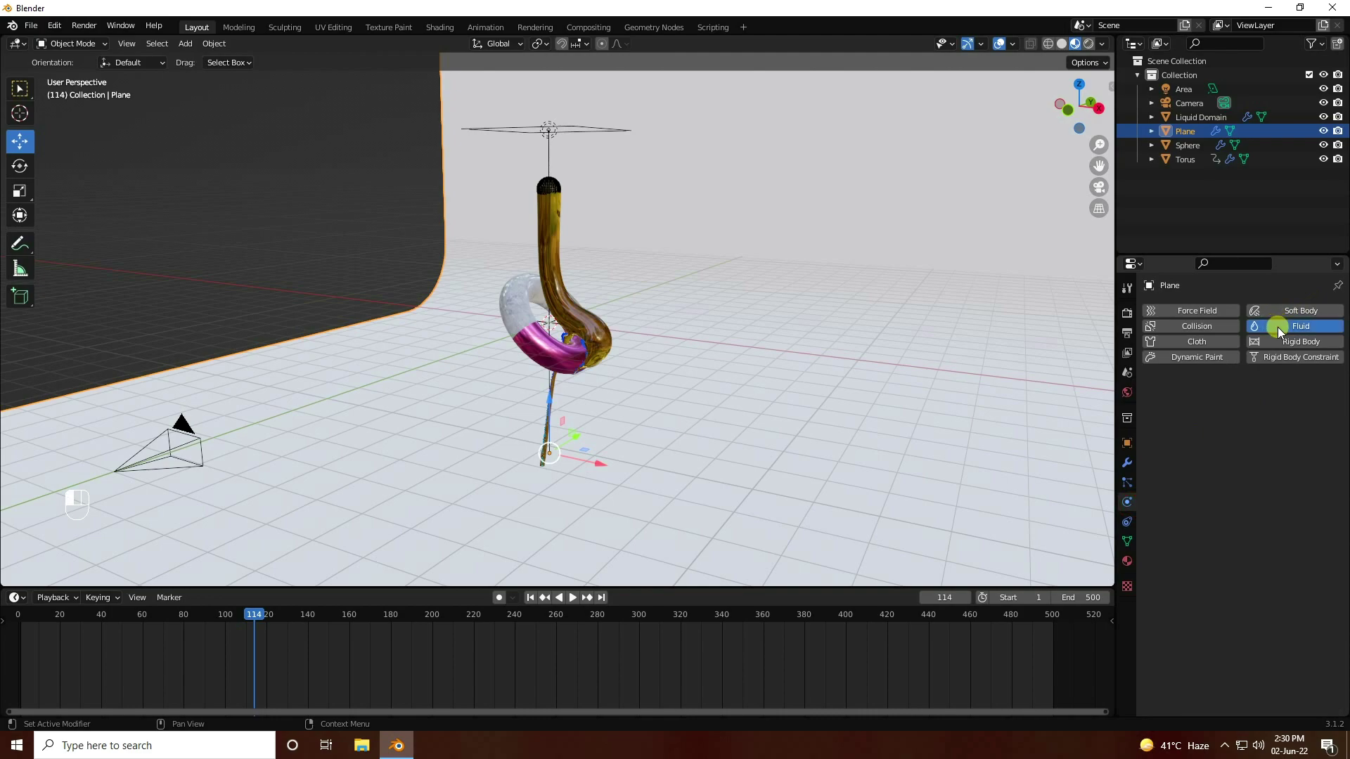
{"action": "left_click", "coordinate": [1232, 405]}
{"action": "left_click", "coordinate": [1245, 465]}
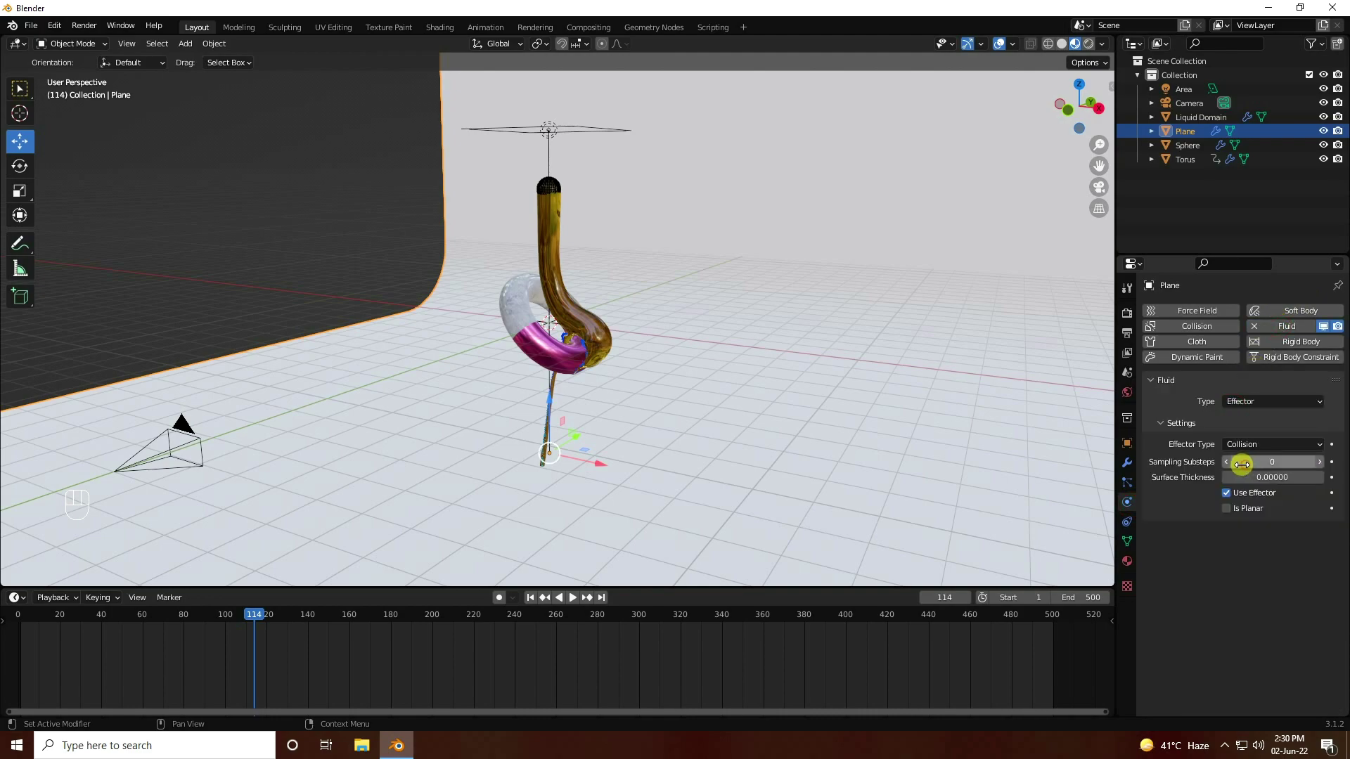
{"action": "left_click", "coordinate": [1263, 462]}
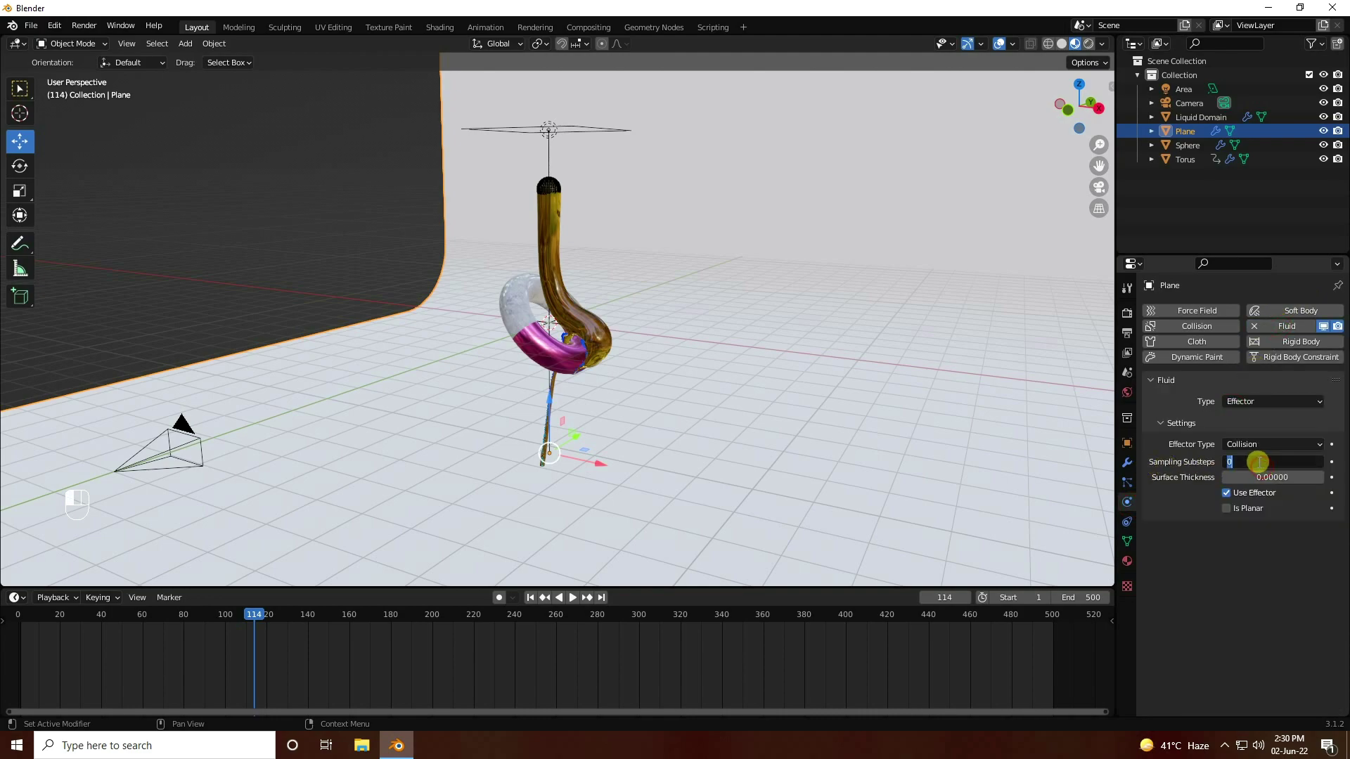
{"action": "type", "text": "100"}
{"action": "left_click", "coordinate": [1226, 508]}
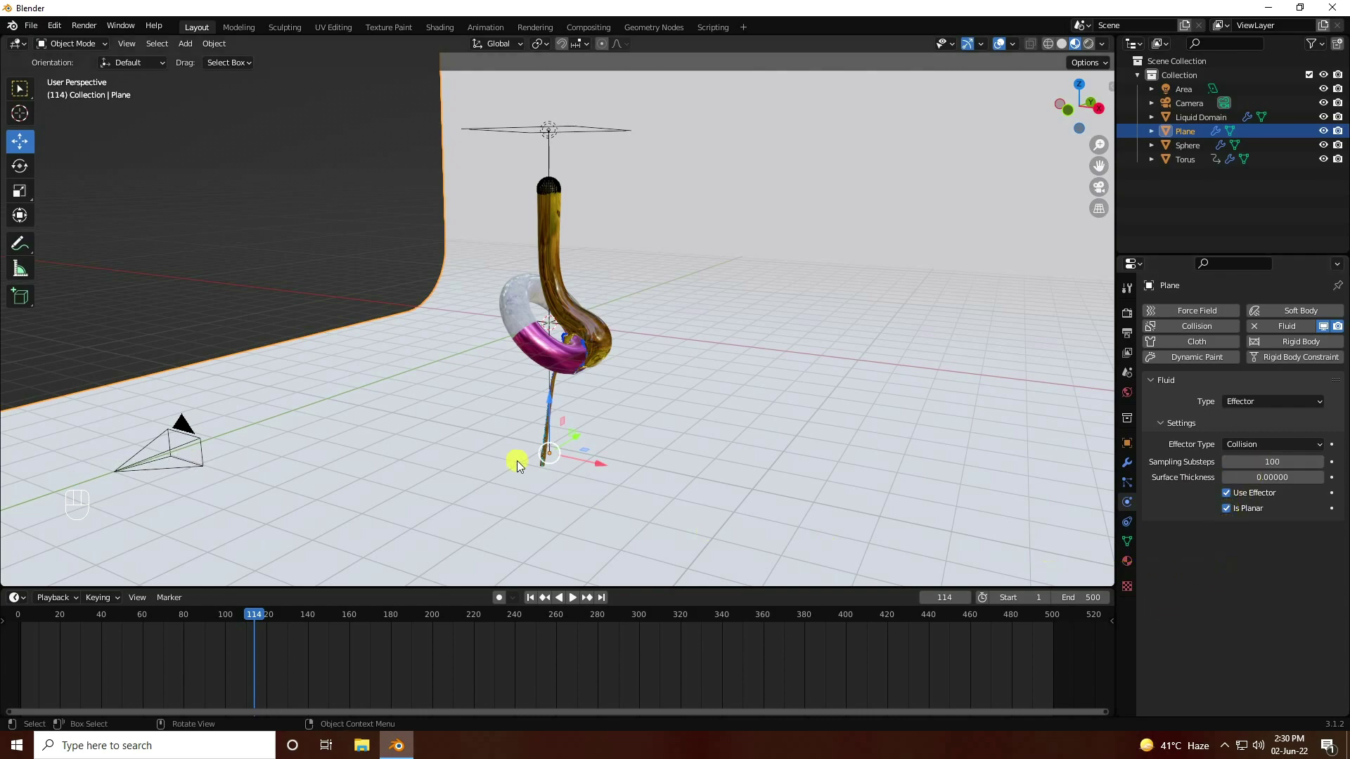
{"action": "middle_click_drag", "start_coordinate": [552, 460], "coordinate": [602, 441]}
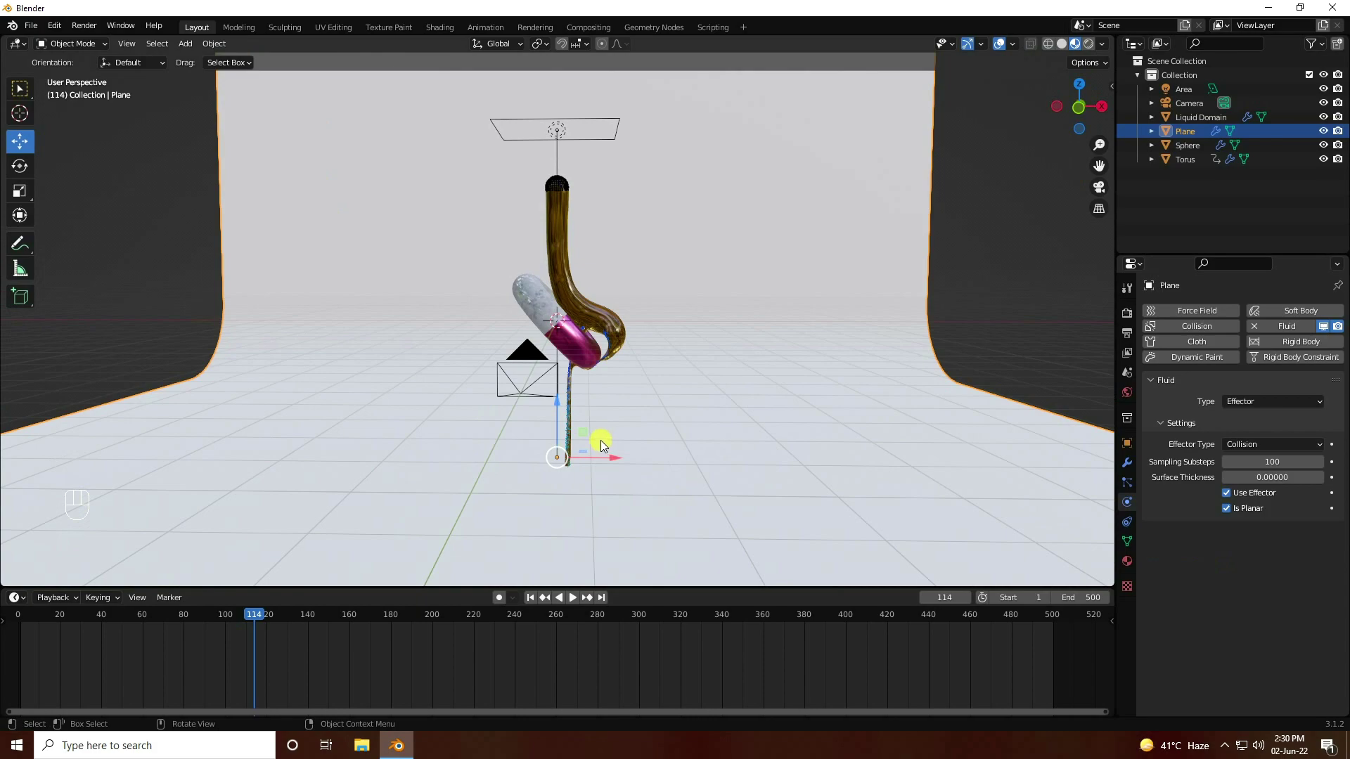
Return to frame 1 and free all of the Liquid Domain's cached simulation
{"action": "left_click", "coordinate": [530, 598]}
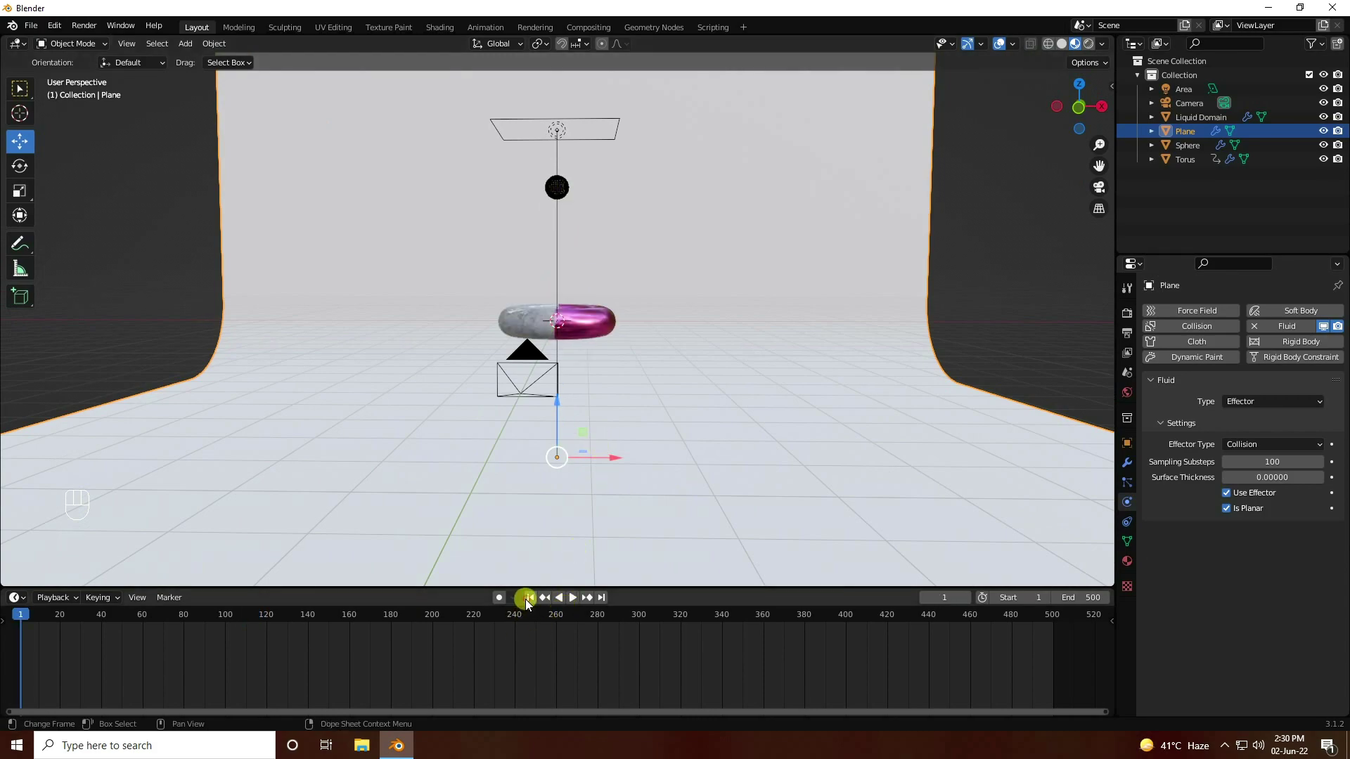
{"action": "left_click", "coordinate": [1188, 117]}
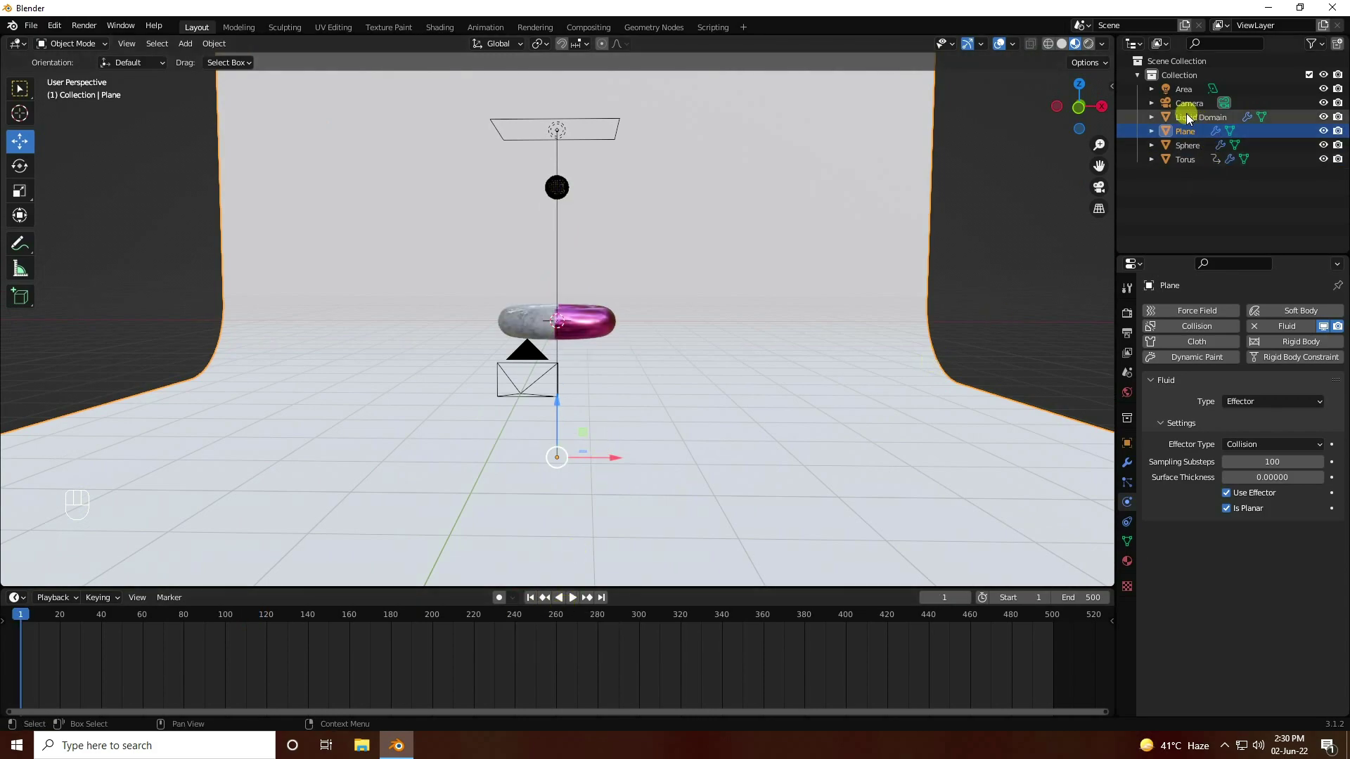
{"action": "scroll", "coordinate": [1173, 450], "scroll_direction": "down", "scroll_amount": 5}
{"action": "scroll", "coordinate": [1169, 476], "scroll_direction": "down", "scroll_amount": 15}
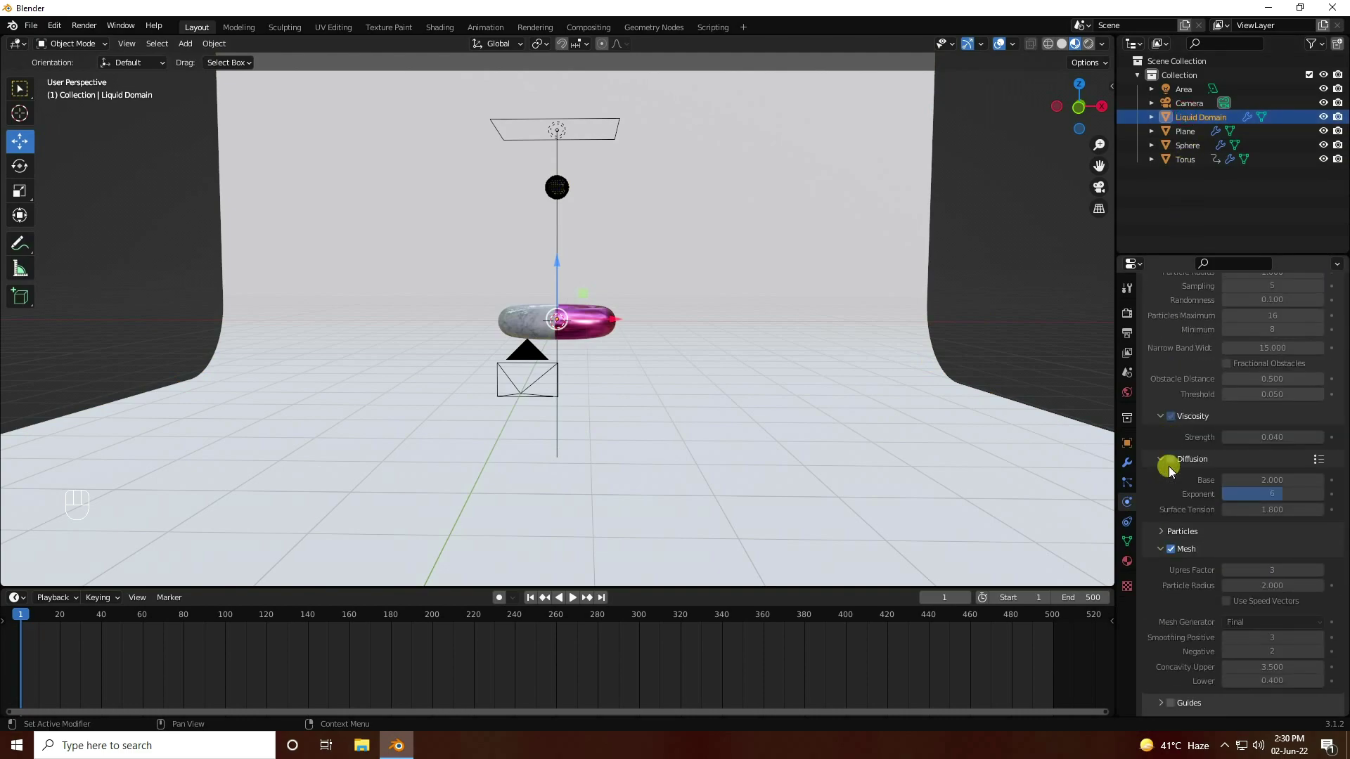
{"action": "left_click", "coordinate": [1267, 679]}
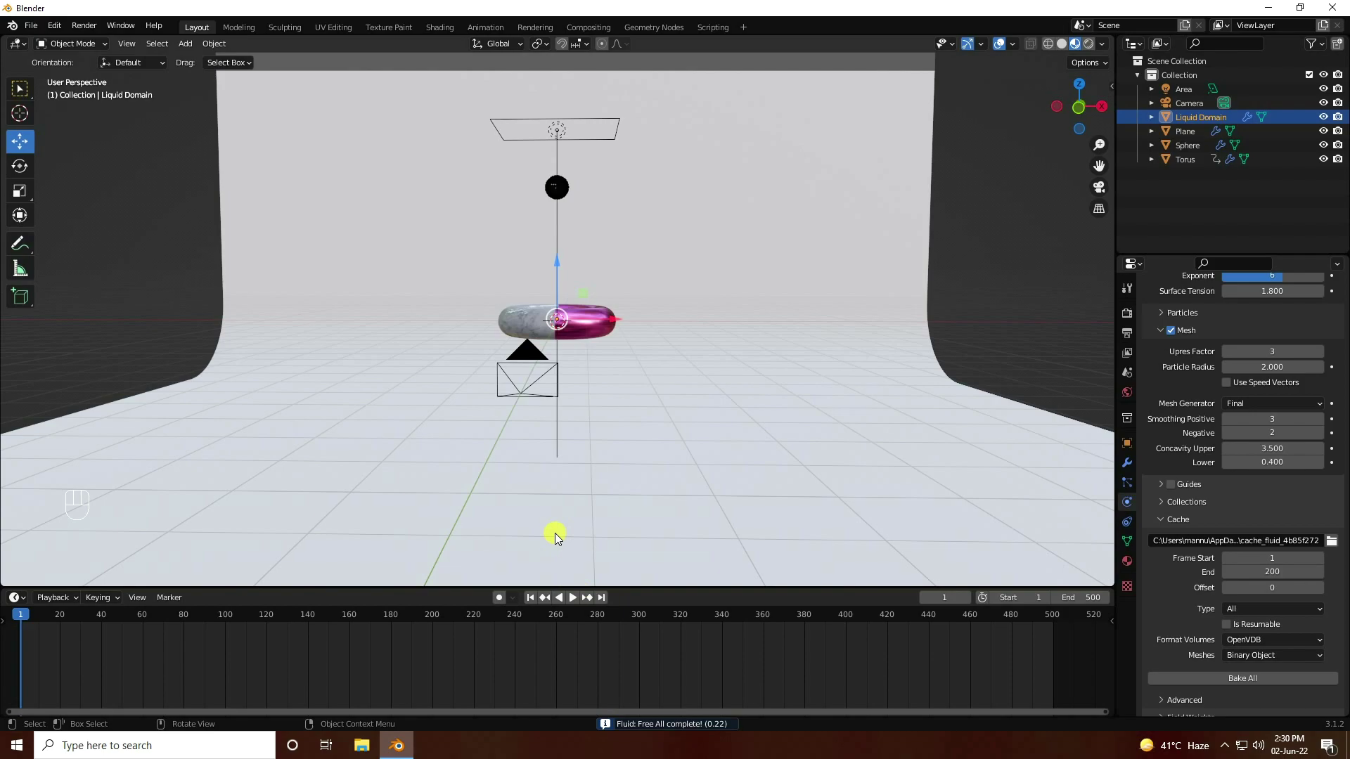
In front orthographic view, move the backdrop Plane about 0.098 m up along Z
{"action": "key", "text": "KP_1"}
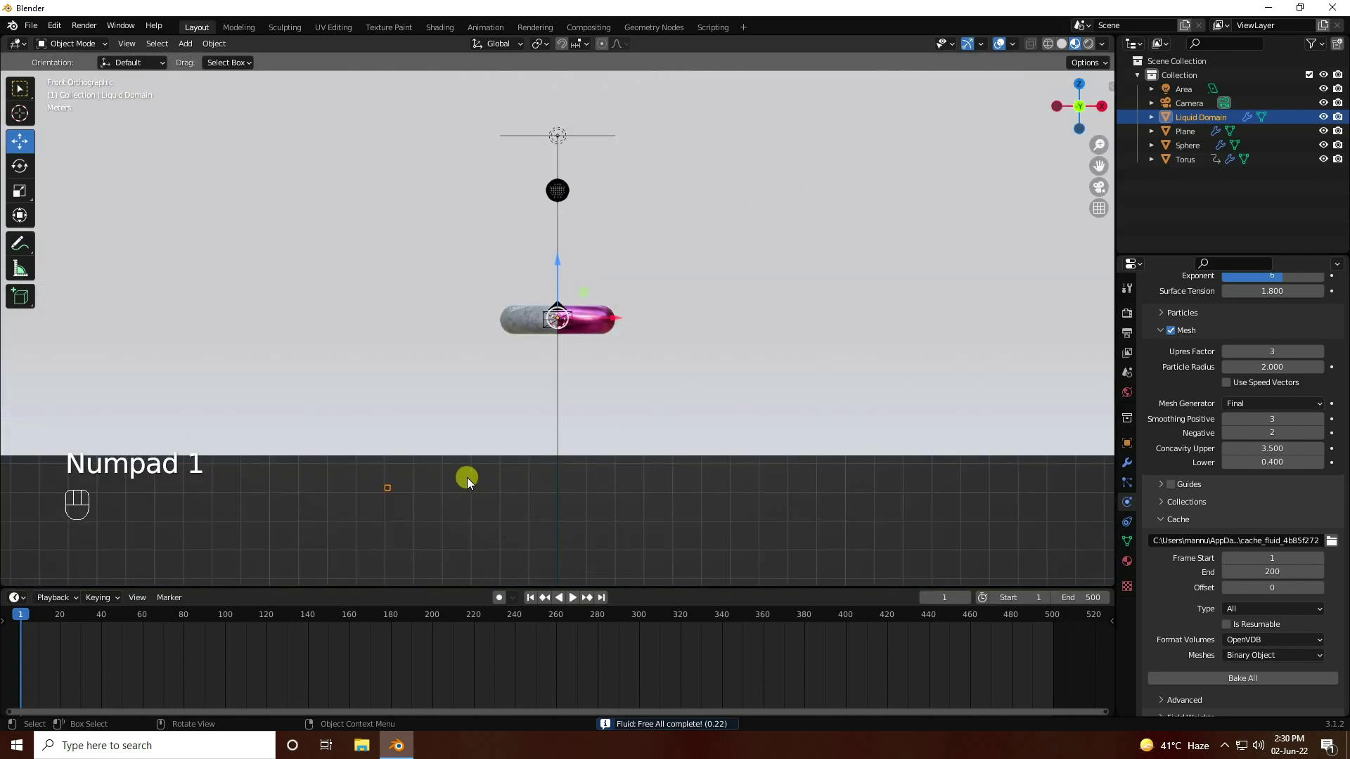
{"action": "left_click", "coordinate": [557, 263]}
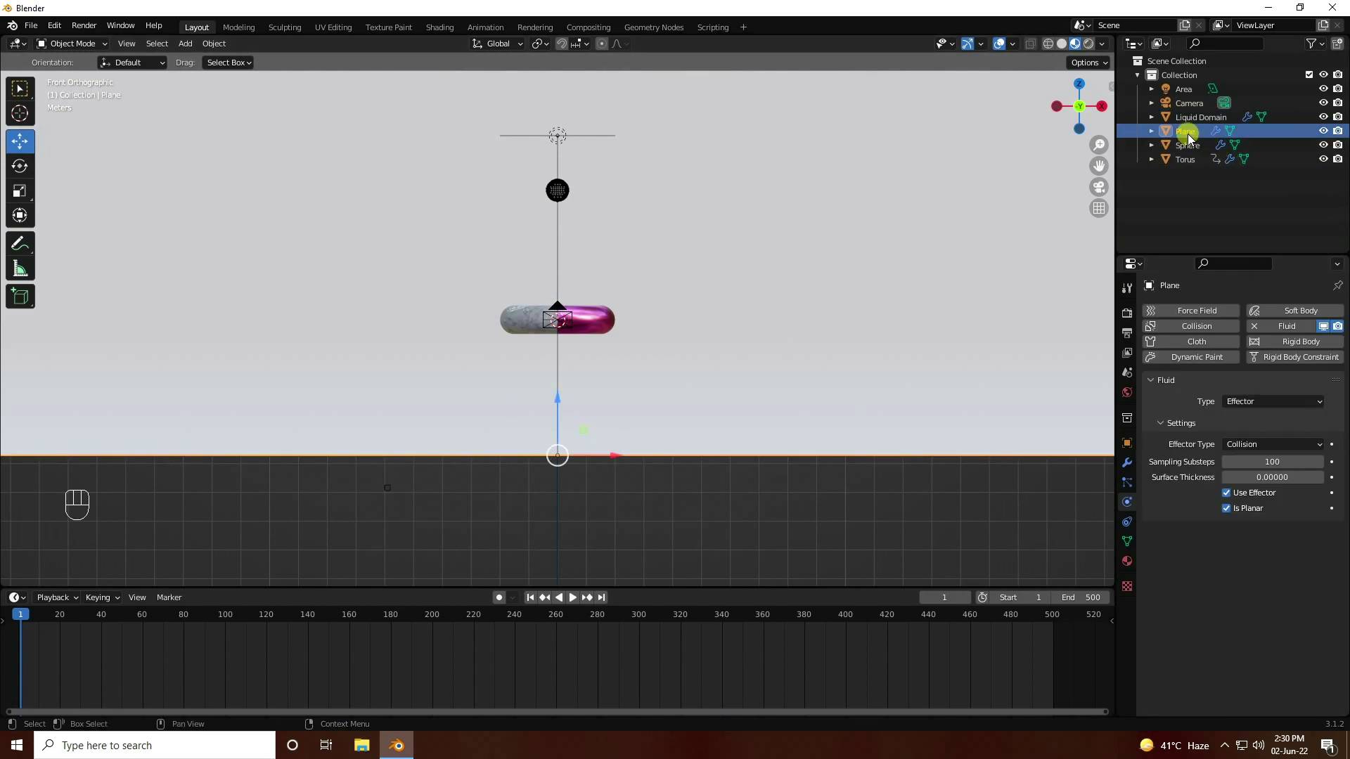
{"action": "left_click", "coordinate": [555, 399]}
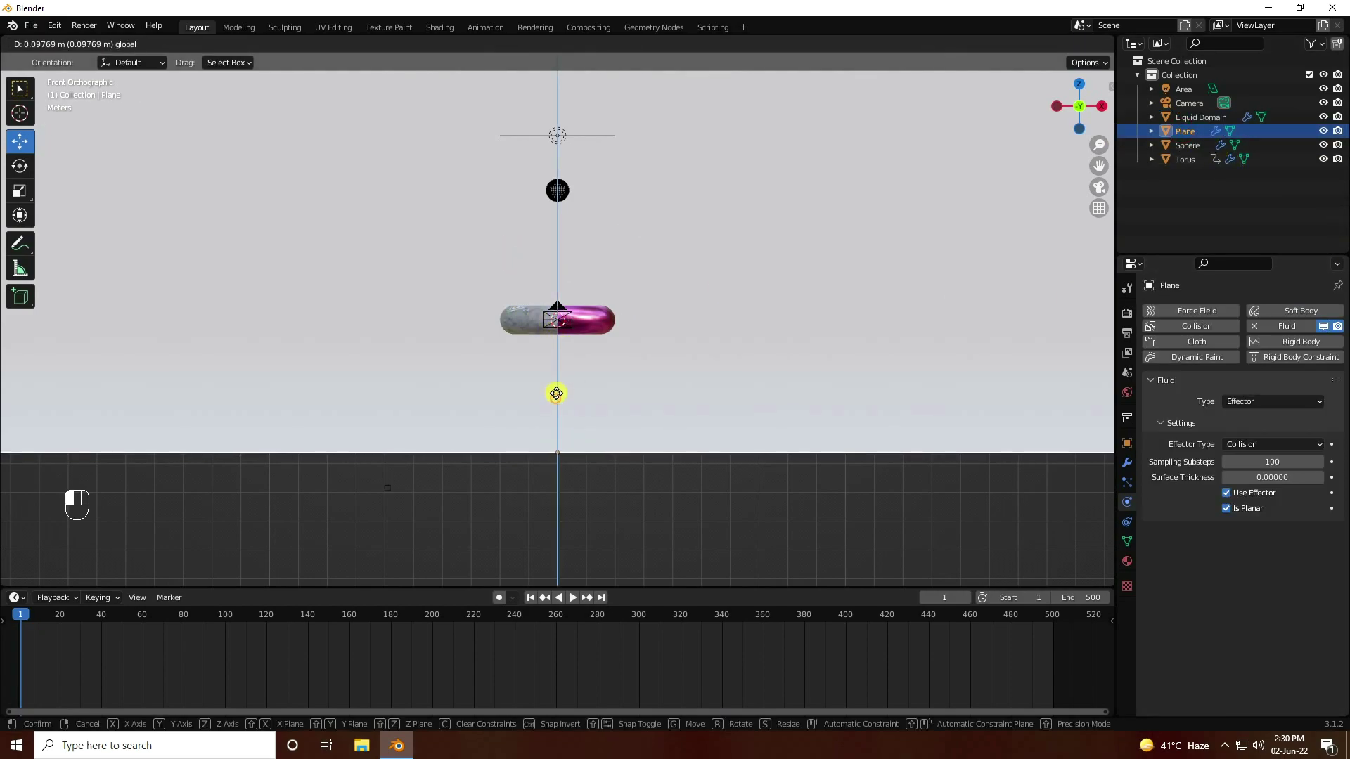
{"action": "left_click", "coordinate": [548, 440]}
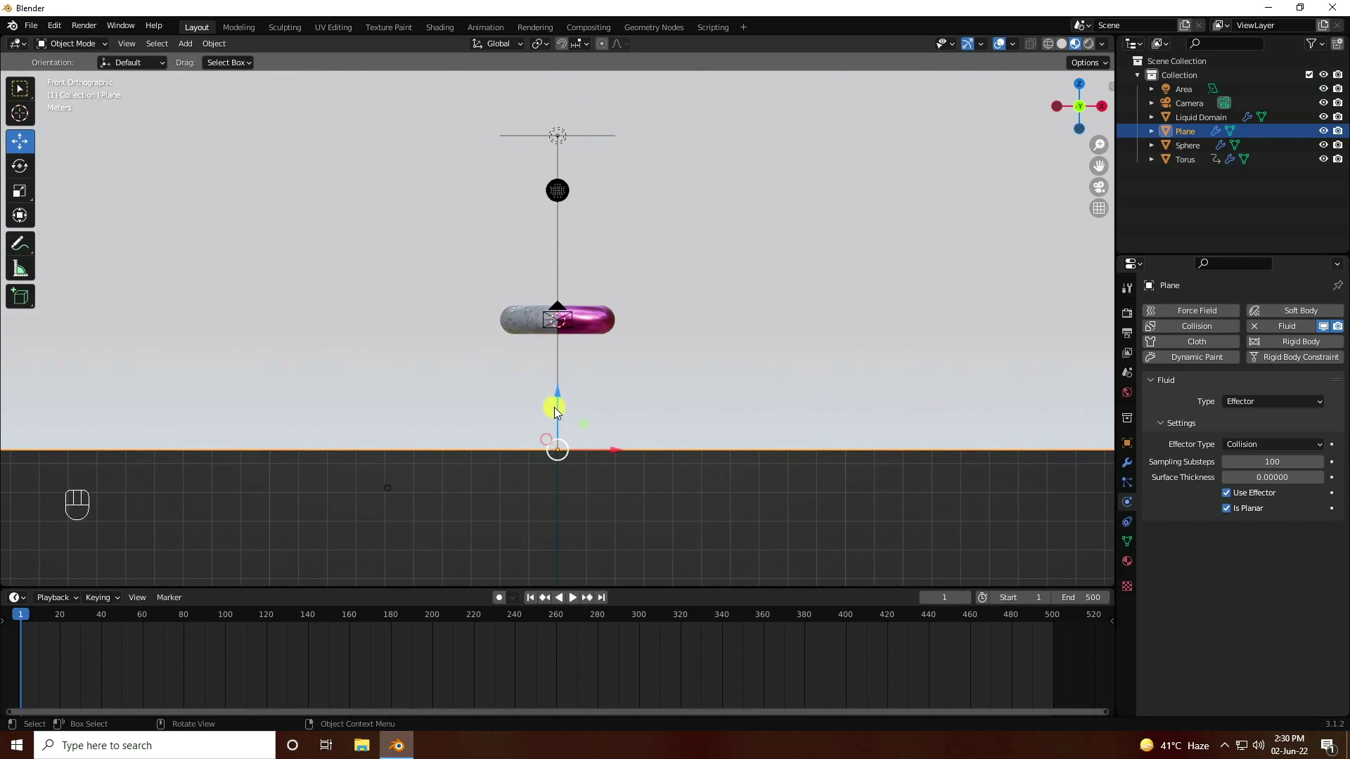
{"action": "left_click_drag", "start_coordinate": [554, 408], "coordinate": [558, 387]}
Set the Liquid Domain's Cache End to frame 500 and start Bake All
{"action": "left_click", "coordinate": [1195, 117]}
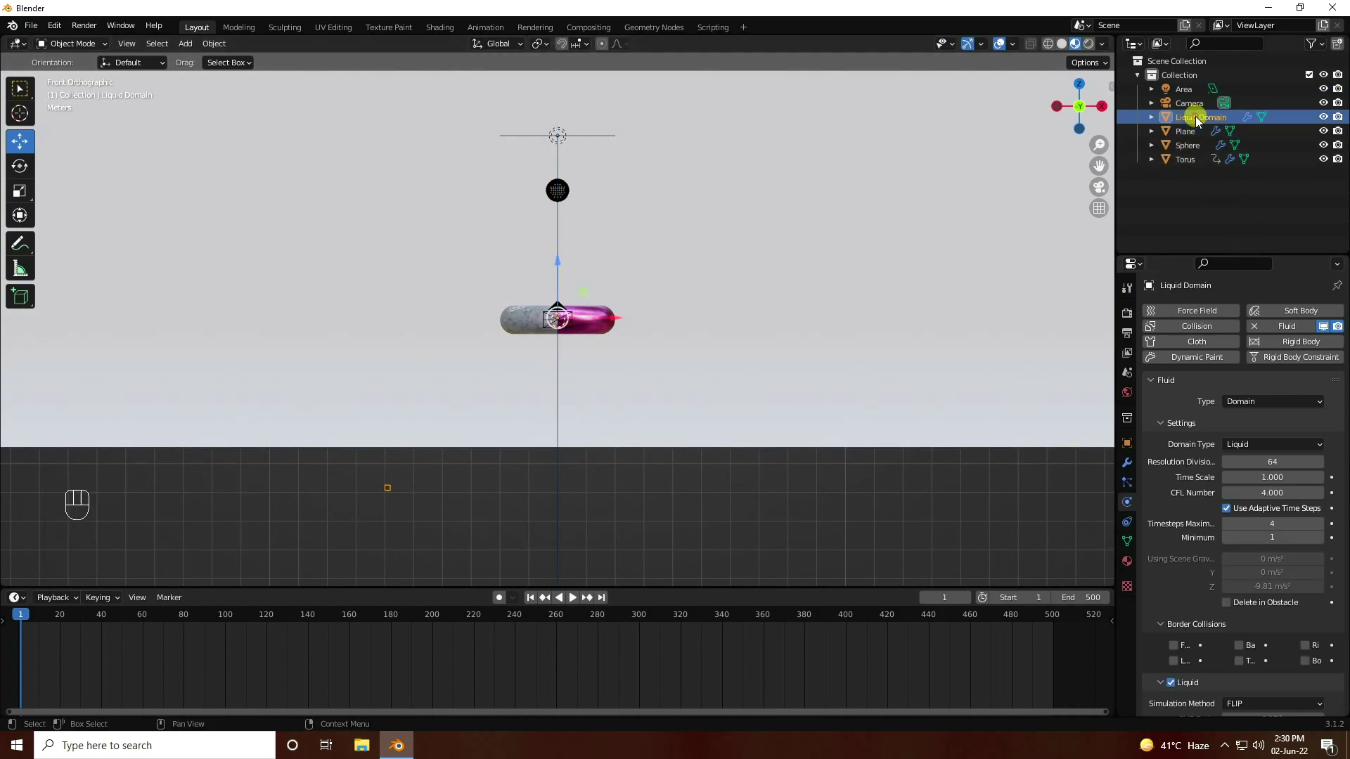
{"action": "scroll", "coordinate": [1196, 569], "scroll_direction": "down", "scroll_amount": 15}
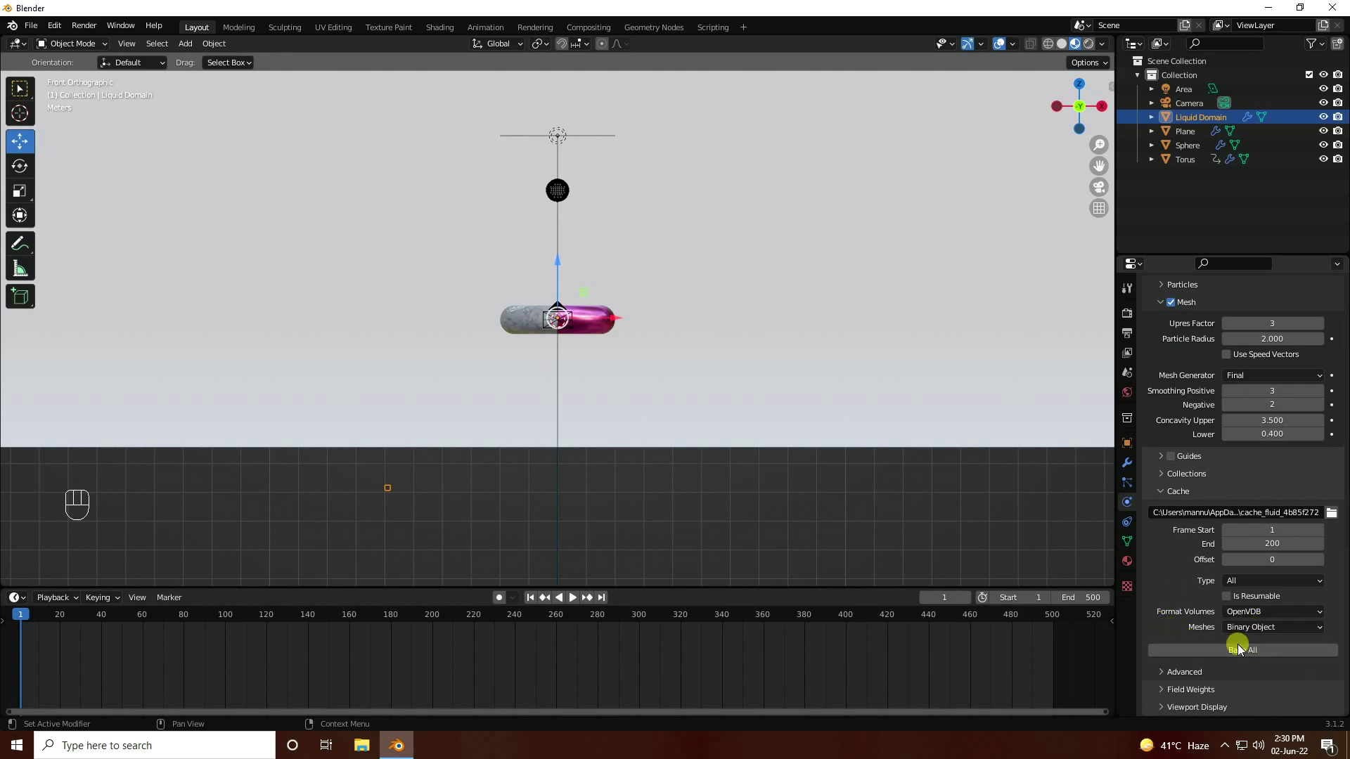
{"action": "left_click", "coordinate": [1261, 547]}
{"action": "type", "text": "5"}
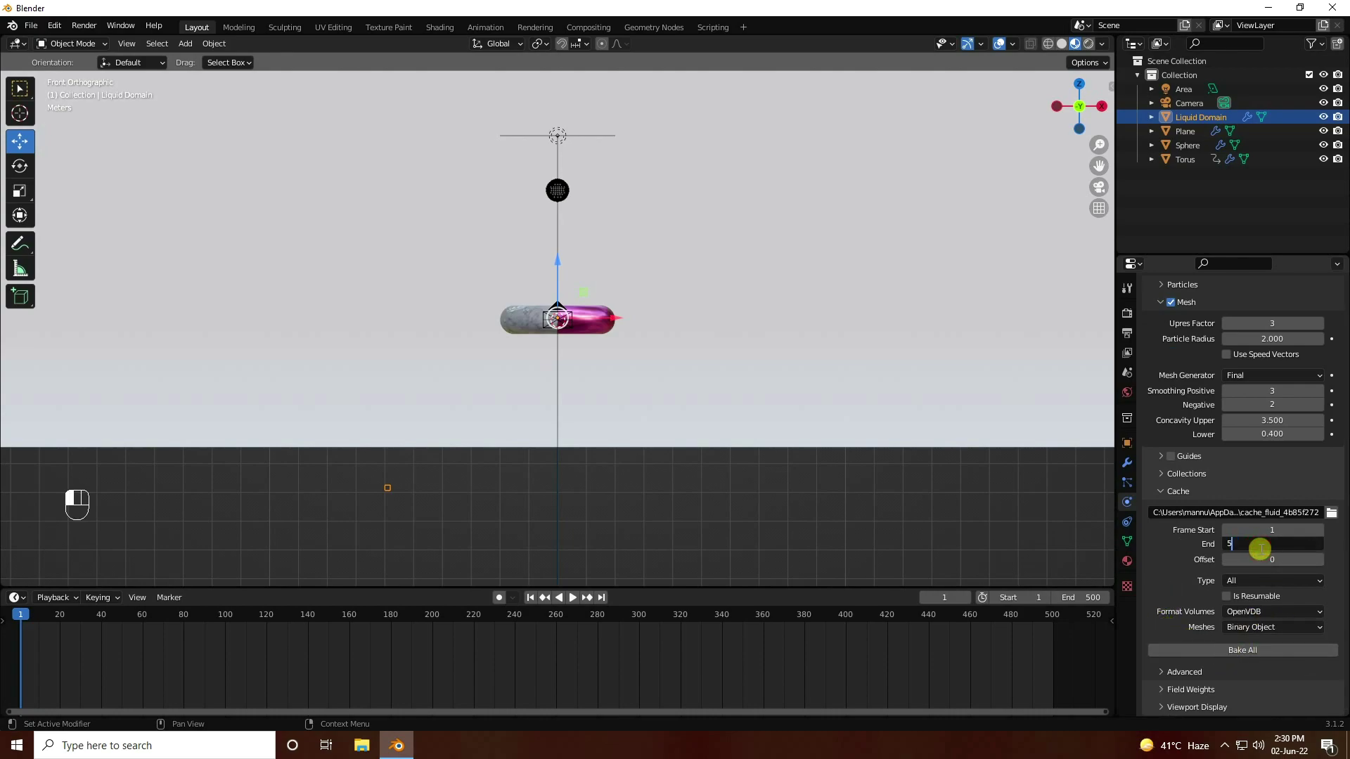
{"action": "type", "text": "00"}
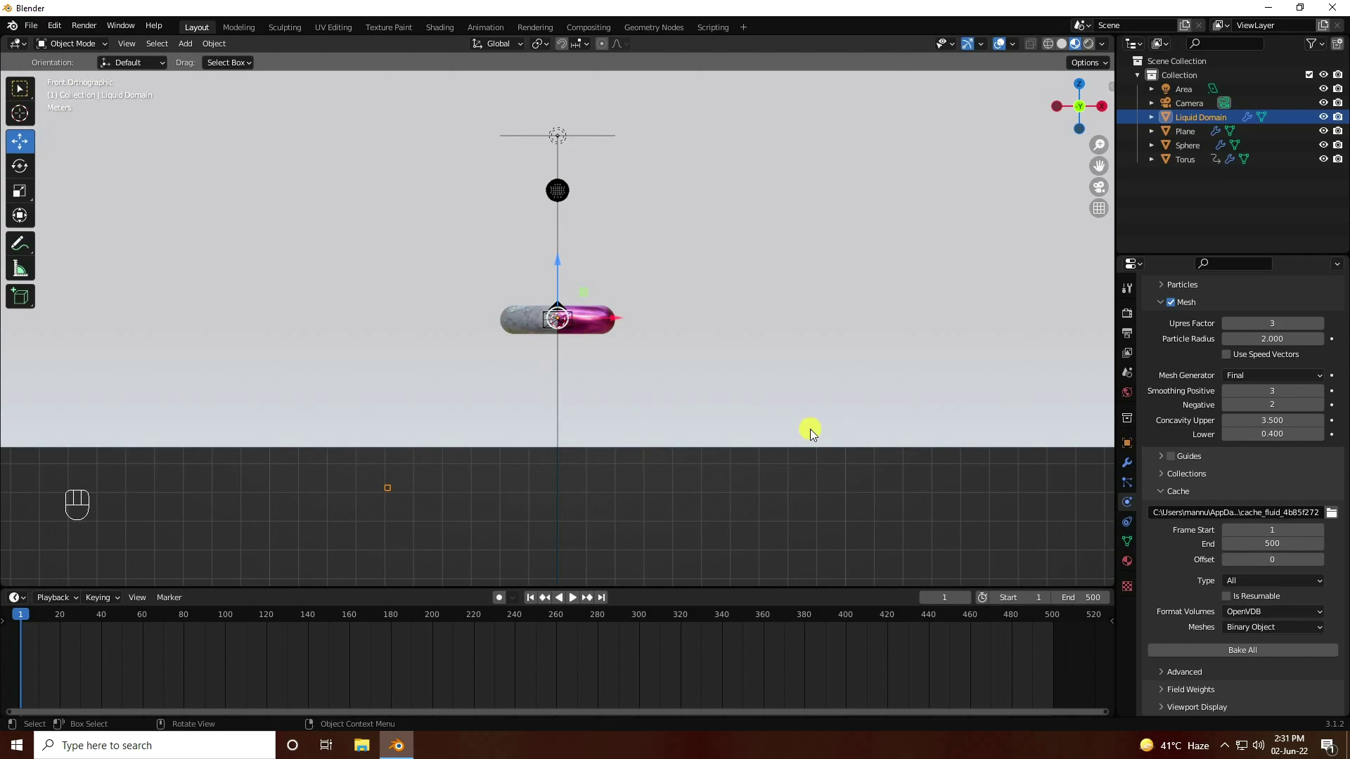
{"action": "left_click", "coordinate": [1227, 650]}
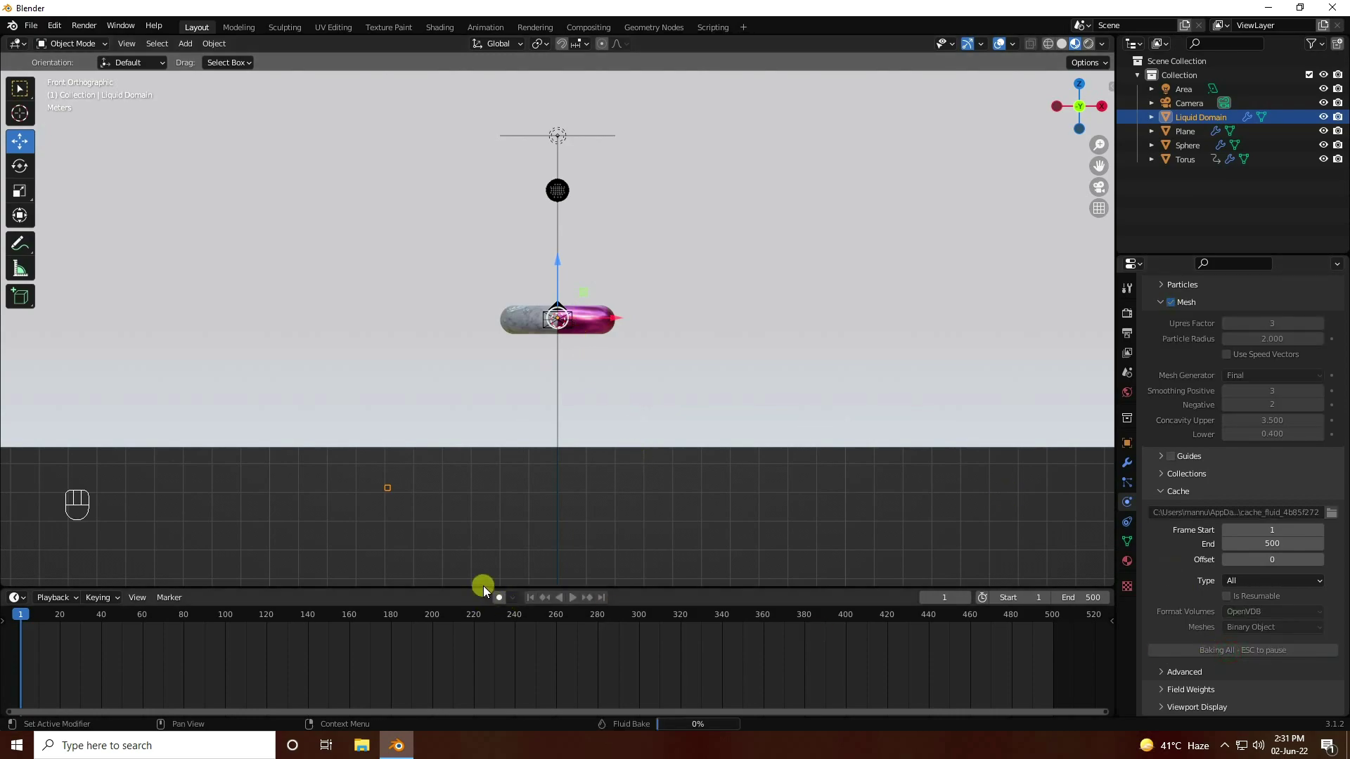